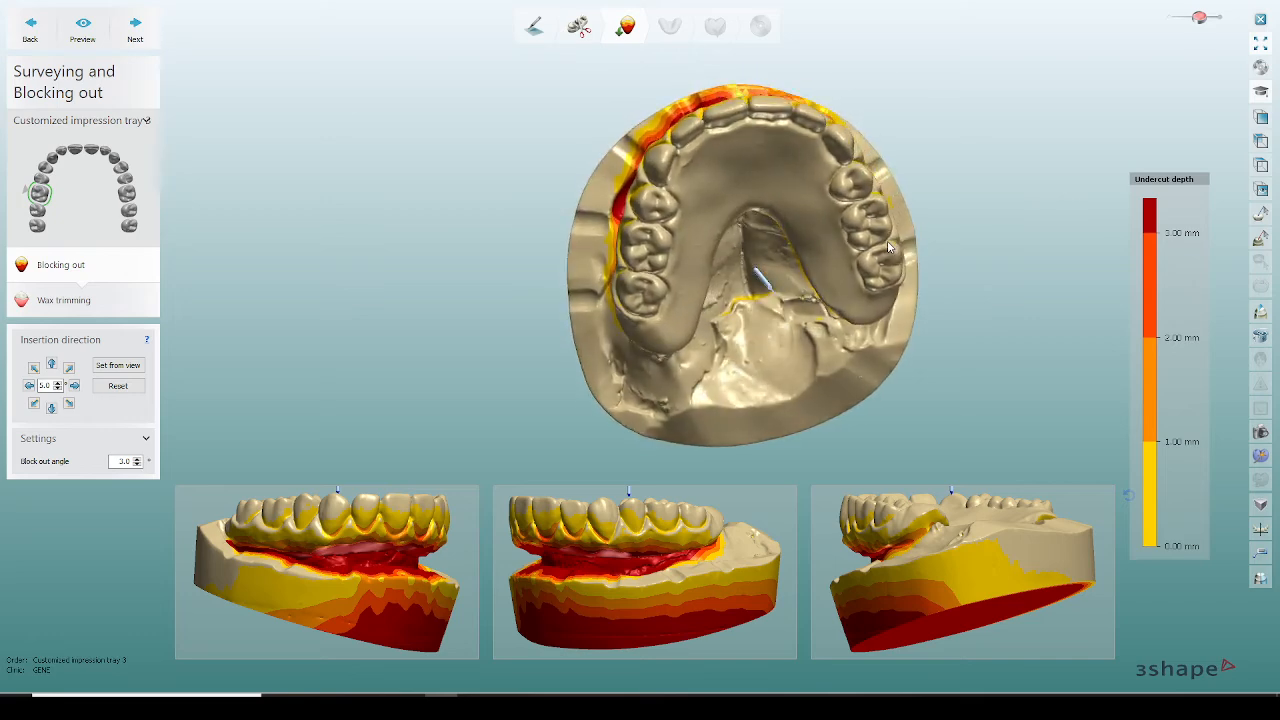
- Set the insertion direction from an occlusal view of the model, tilted to keep the undercuts around the teeth small
mouse_move(777, 268)
right_mouse_down()
mouse_move(817, 295)
mouse_move(814, 254)
right_mouse_up()
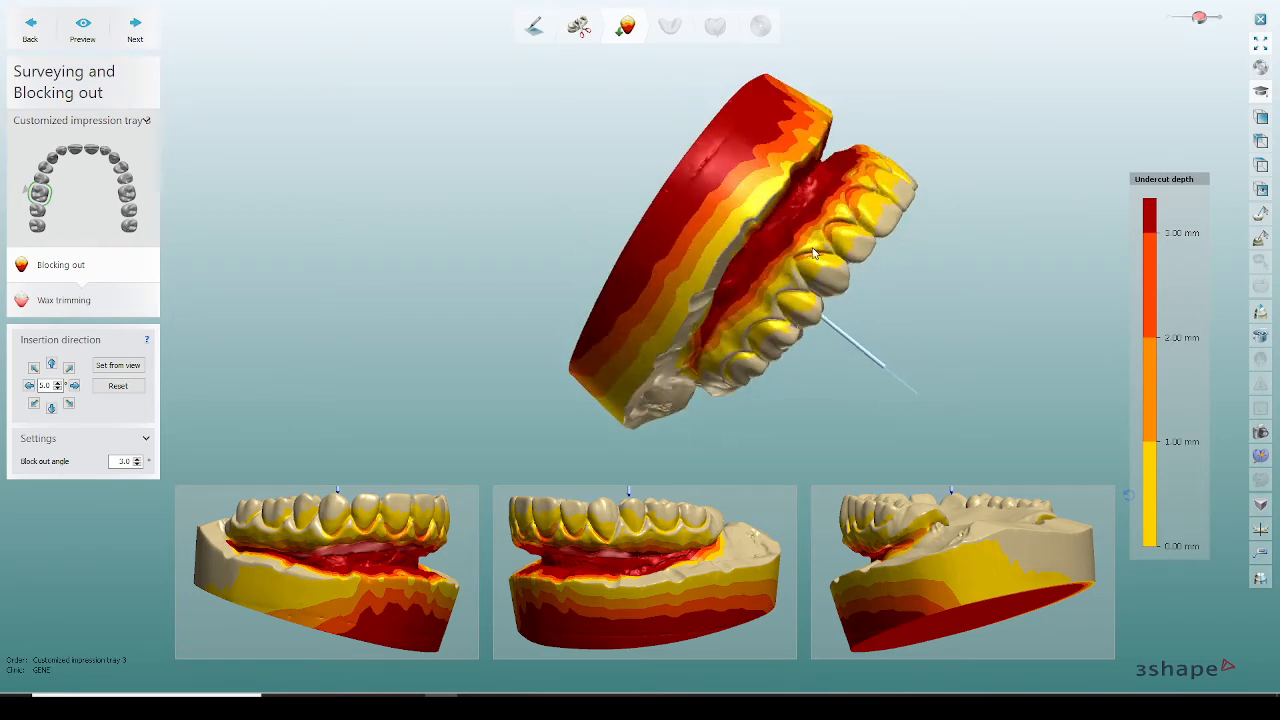
right_click_drag(829, 343, 702, 229)
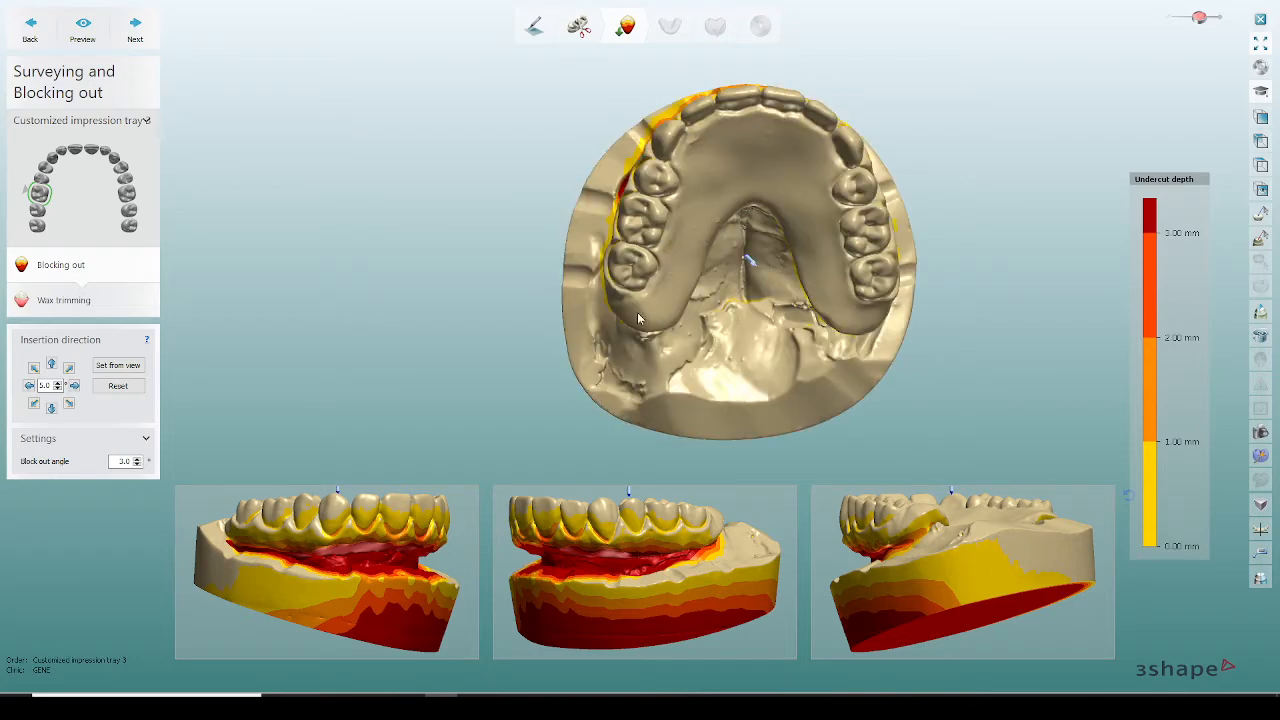
right_click_drag(792, 228, 771, 170)
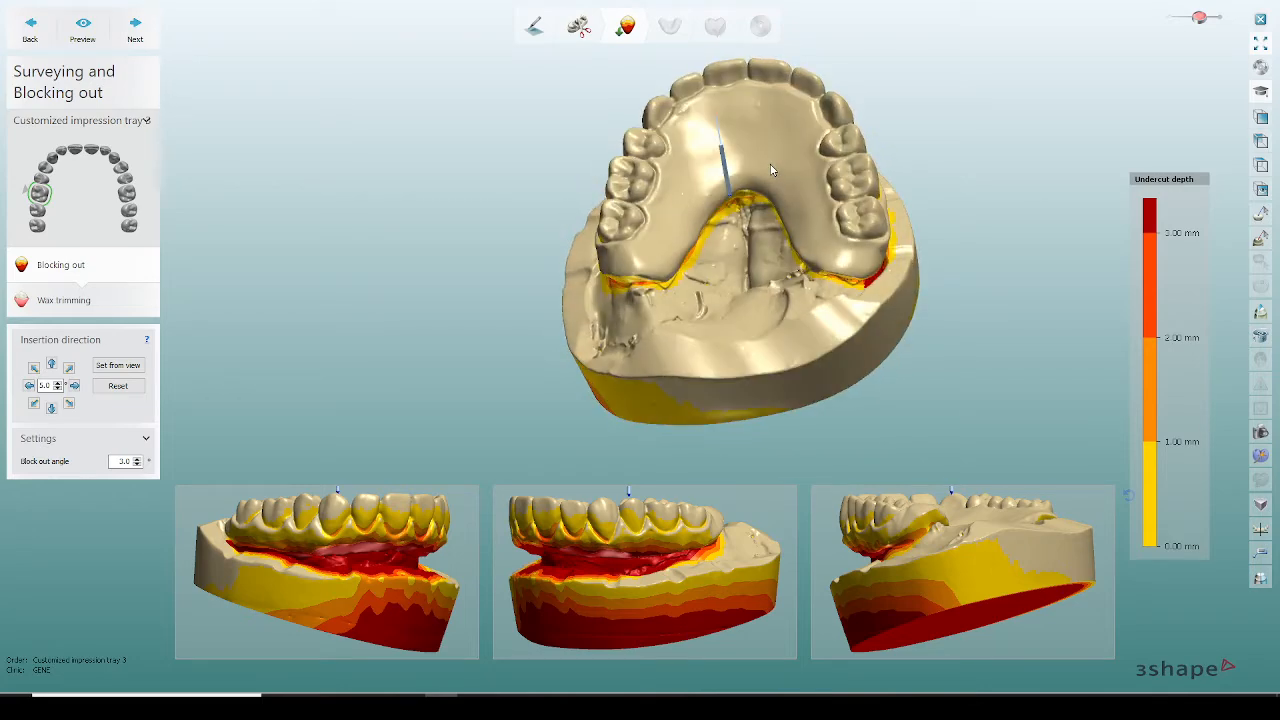
right_click_drag(788, 237, 594, 291)
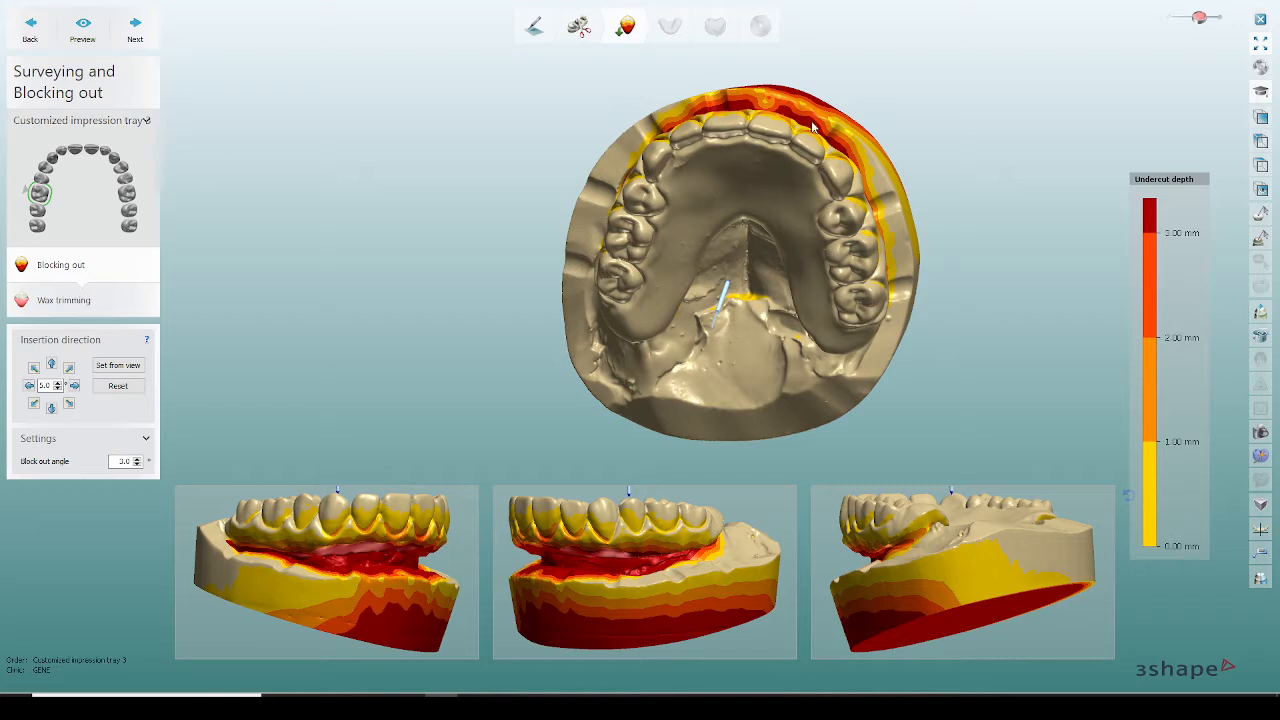
right_click_drag(883, 331, 919, 270)
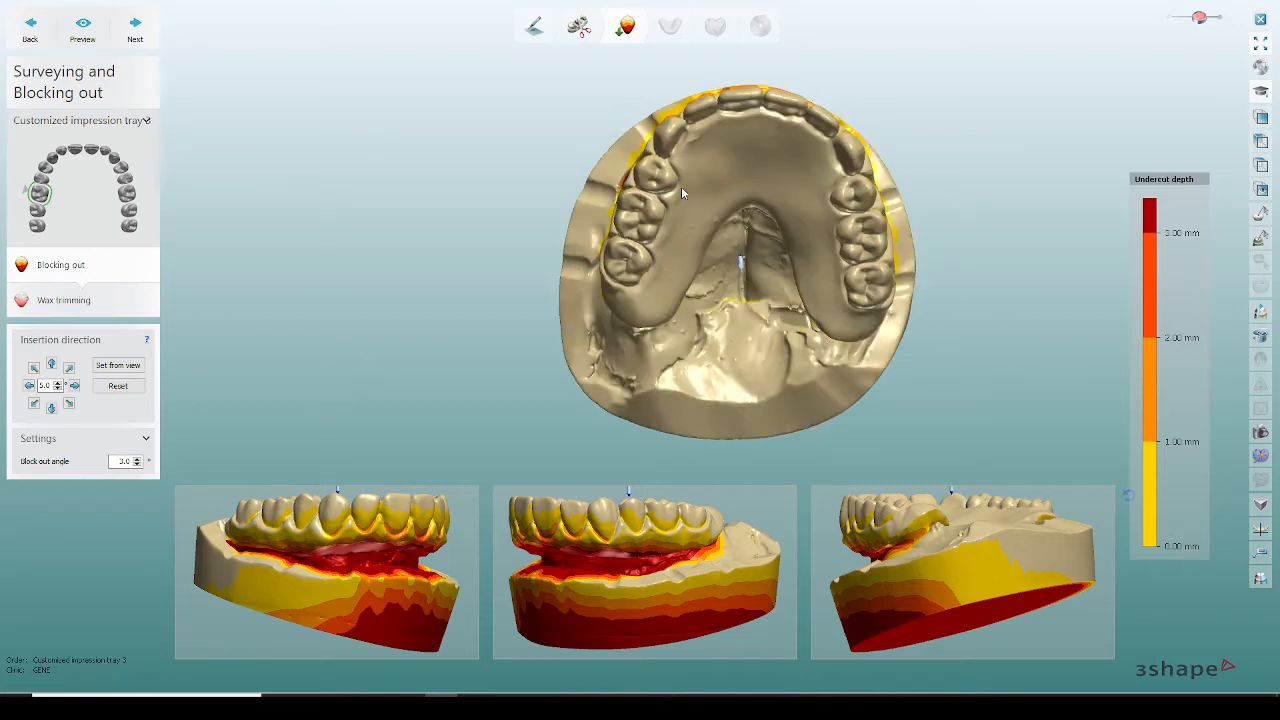
mouse_move(730, 234)
right_mouse_down()
mouse_move(728, 190)
mouse_move(747, 271)
mouse_move(760, 250)
mouse_move(740, 217)
right_mouse_up()
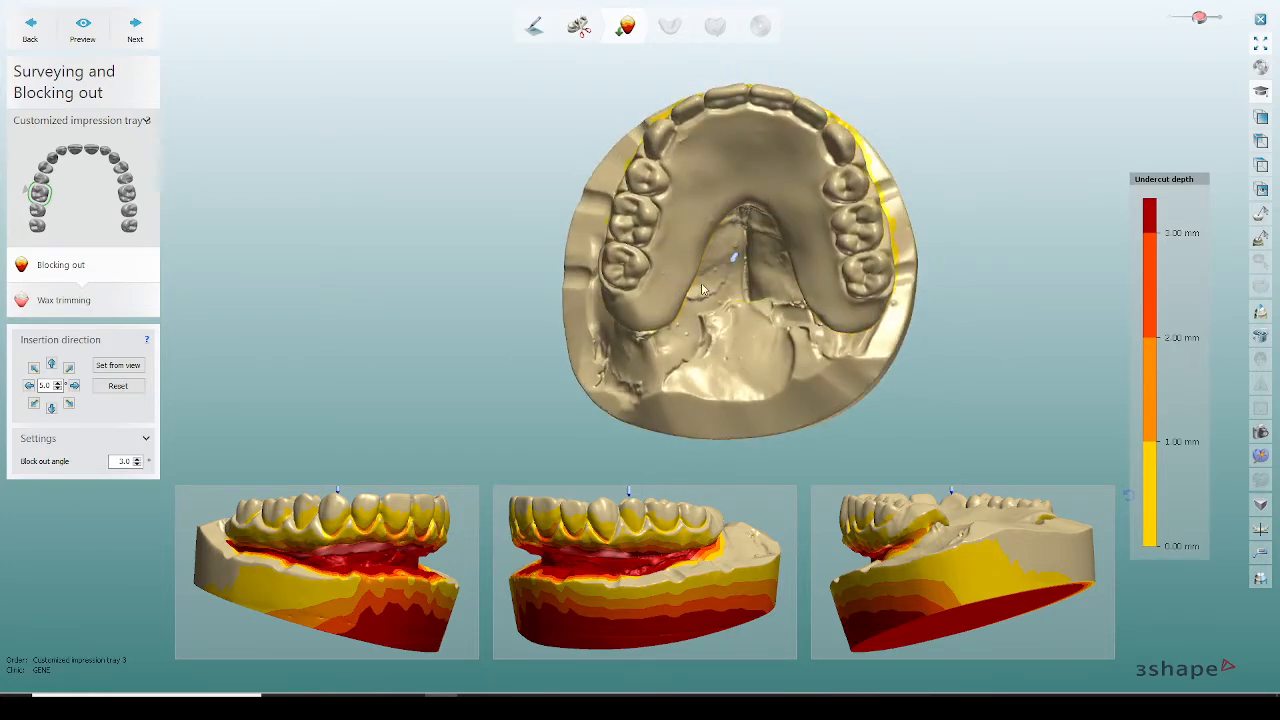
right_click_drag(825, 241, 825, 226)
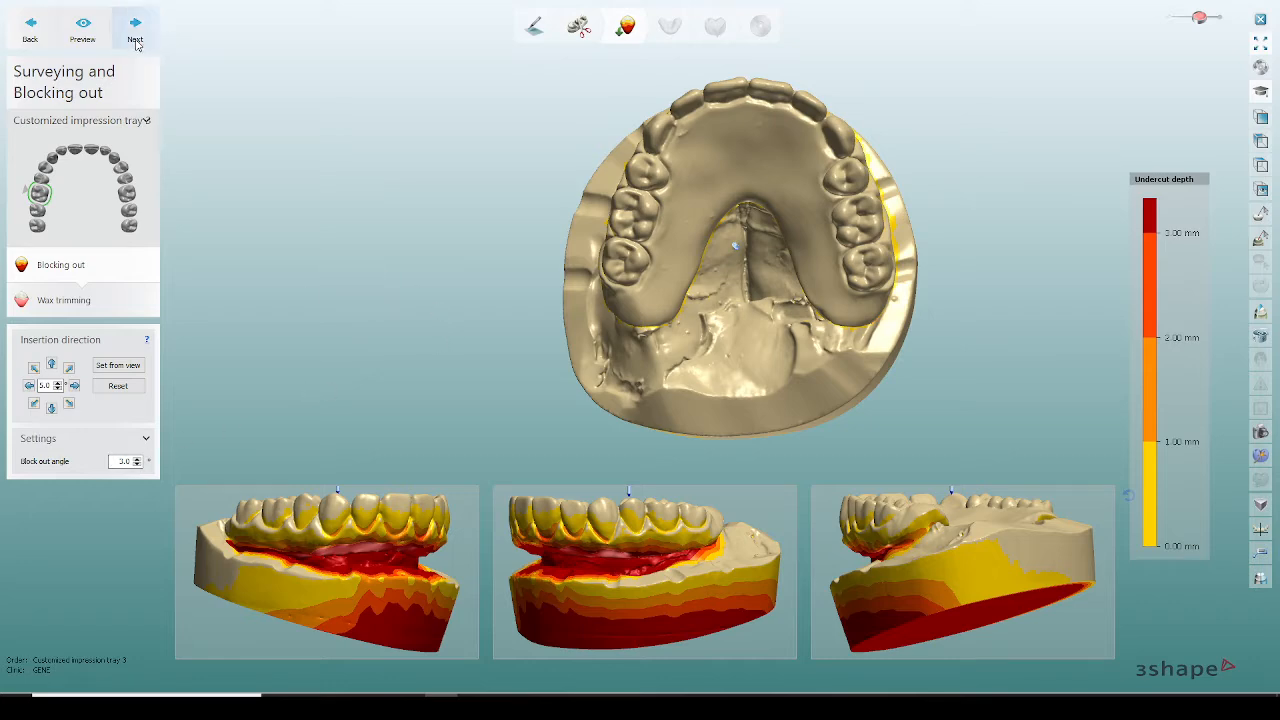
right_click_drag(494, 174, 493, 207)
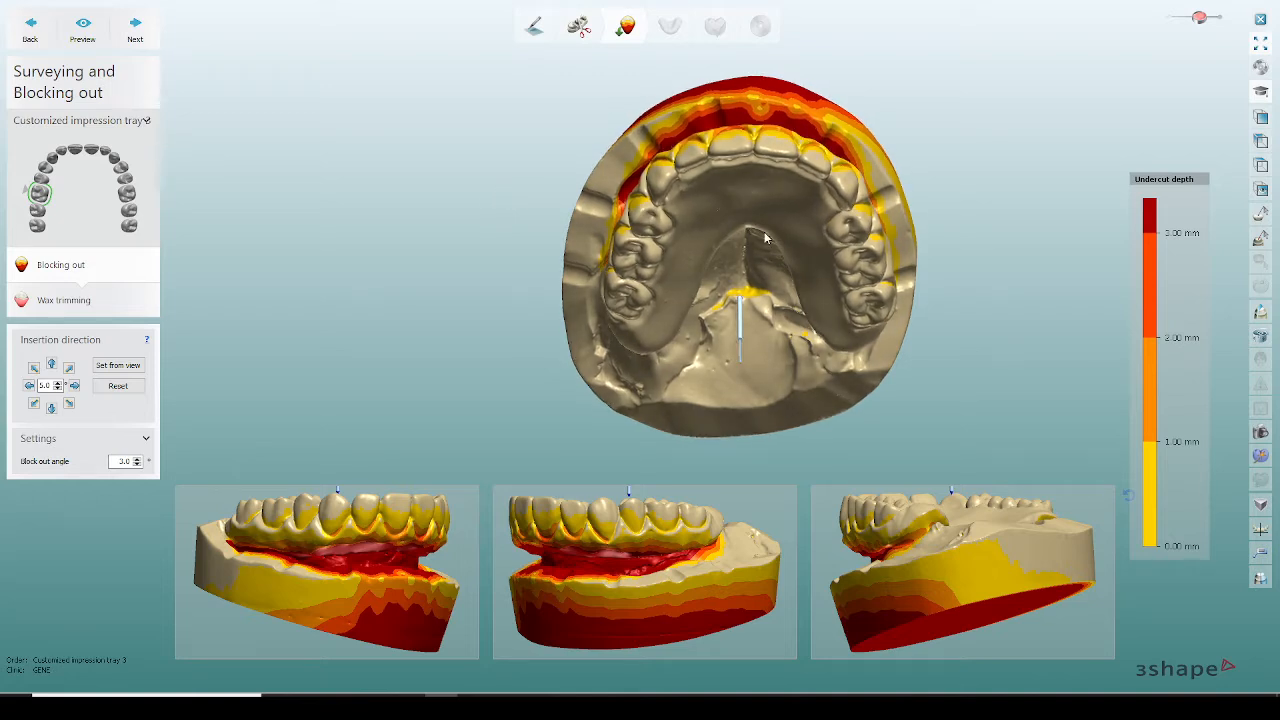
right_click_drag(765, 237, 766, 243)
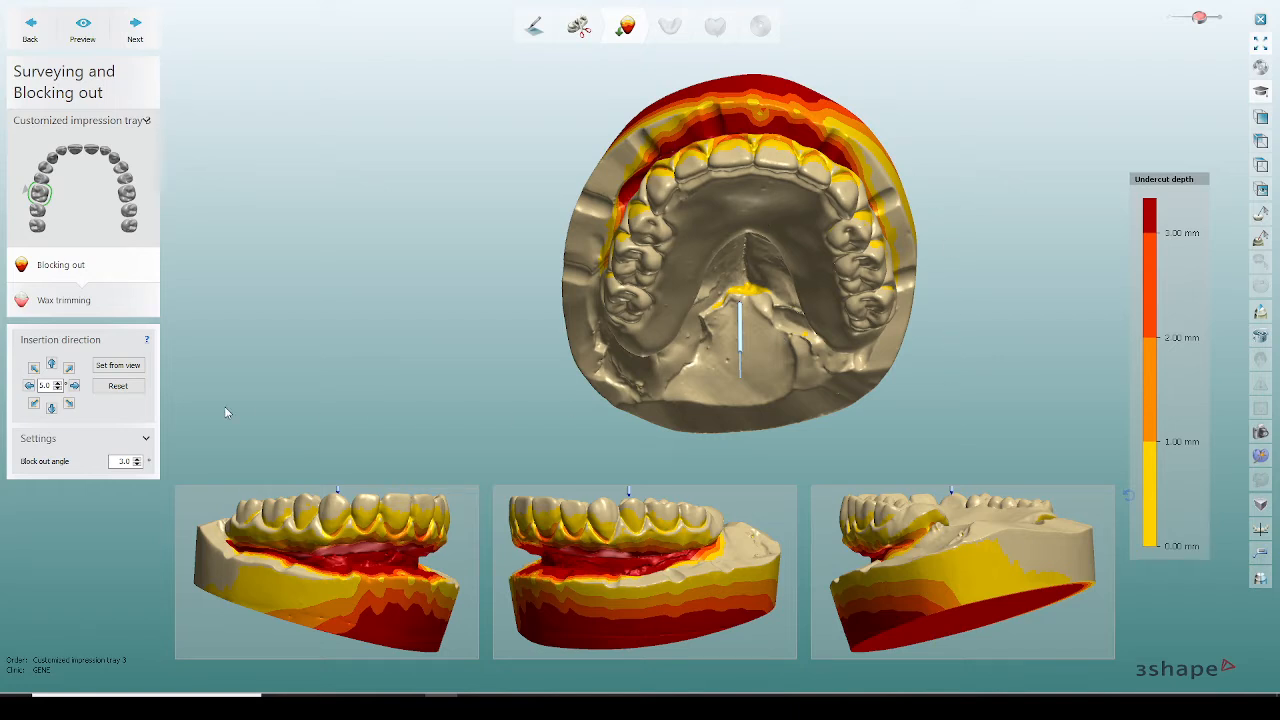
right_click_drag(700, 243, 663, 238)
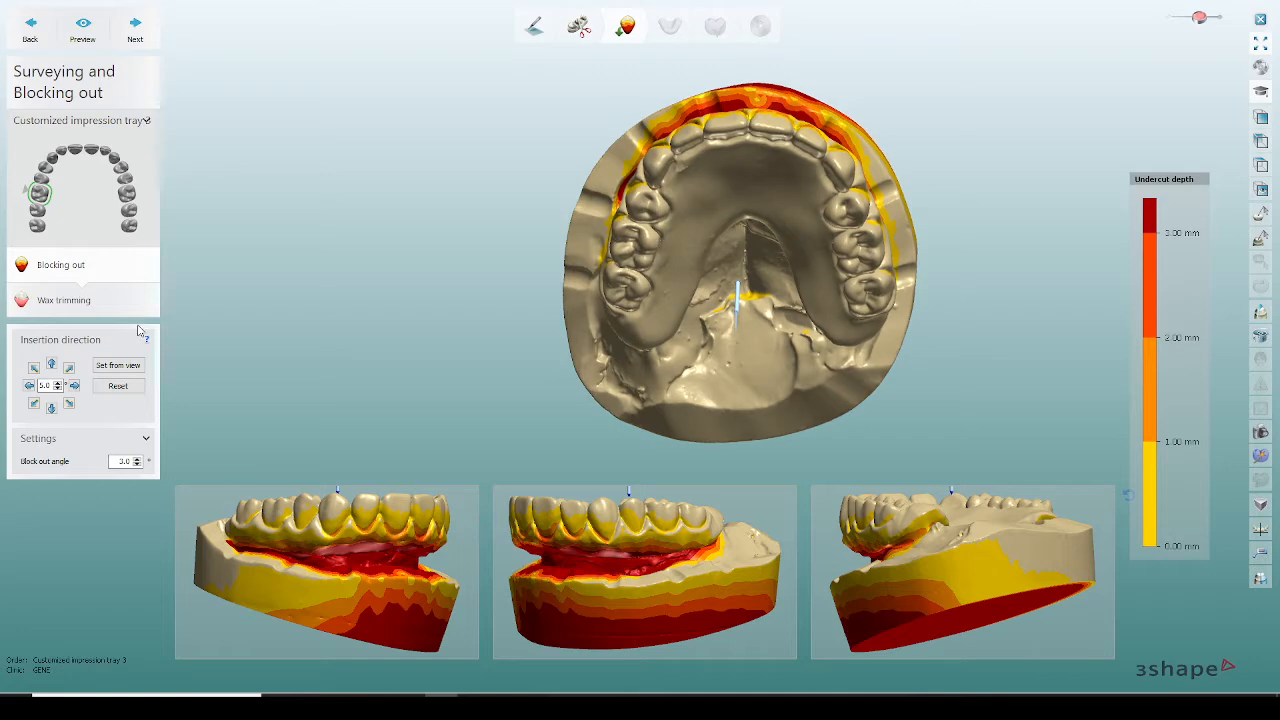
left_click(118, 365)
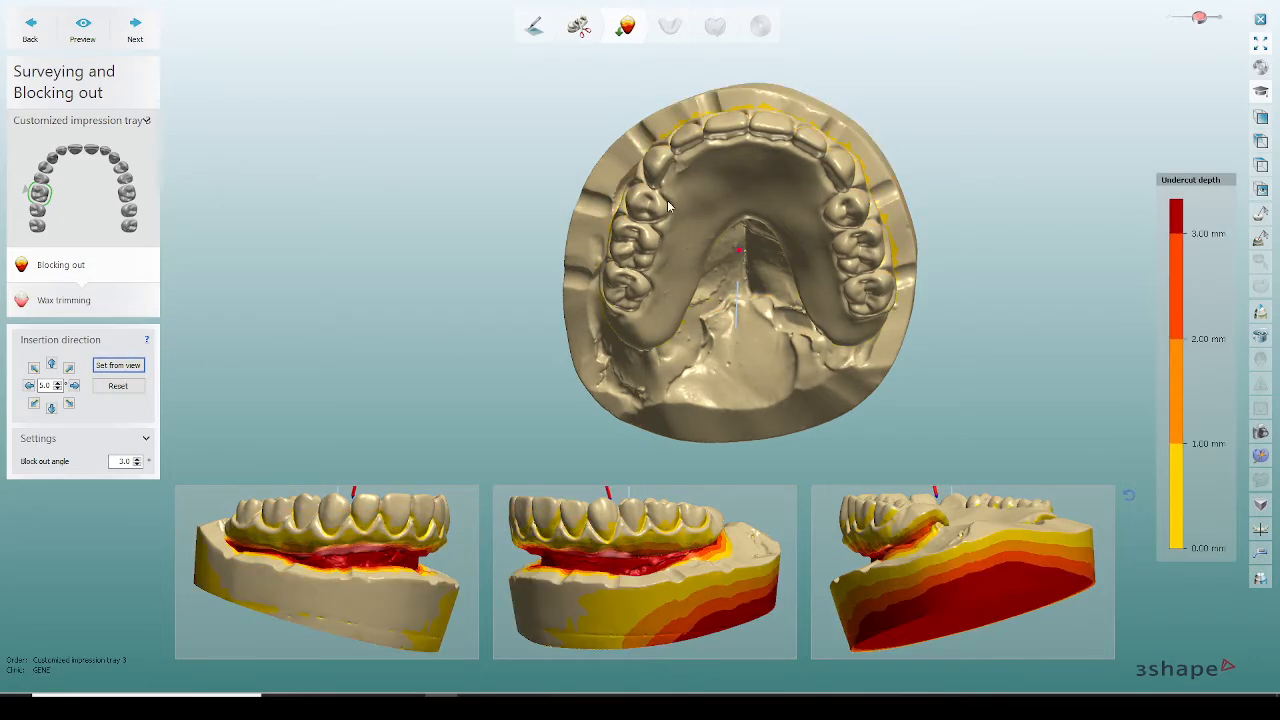
- Block out the undercuts and accept the wax without trimming to reach the tray design stage
right_click_drag(669, 206, 664, 252)
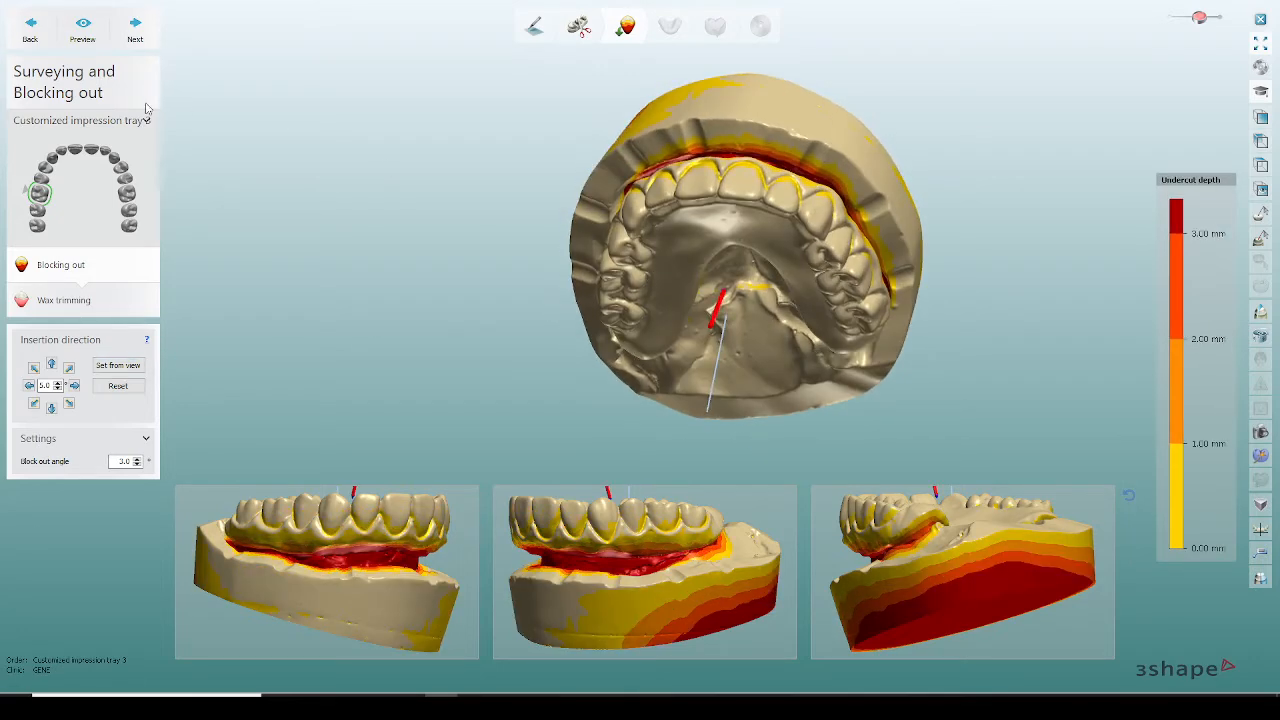
left_click(126, 30)
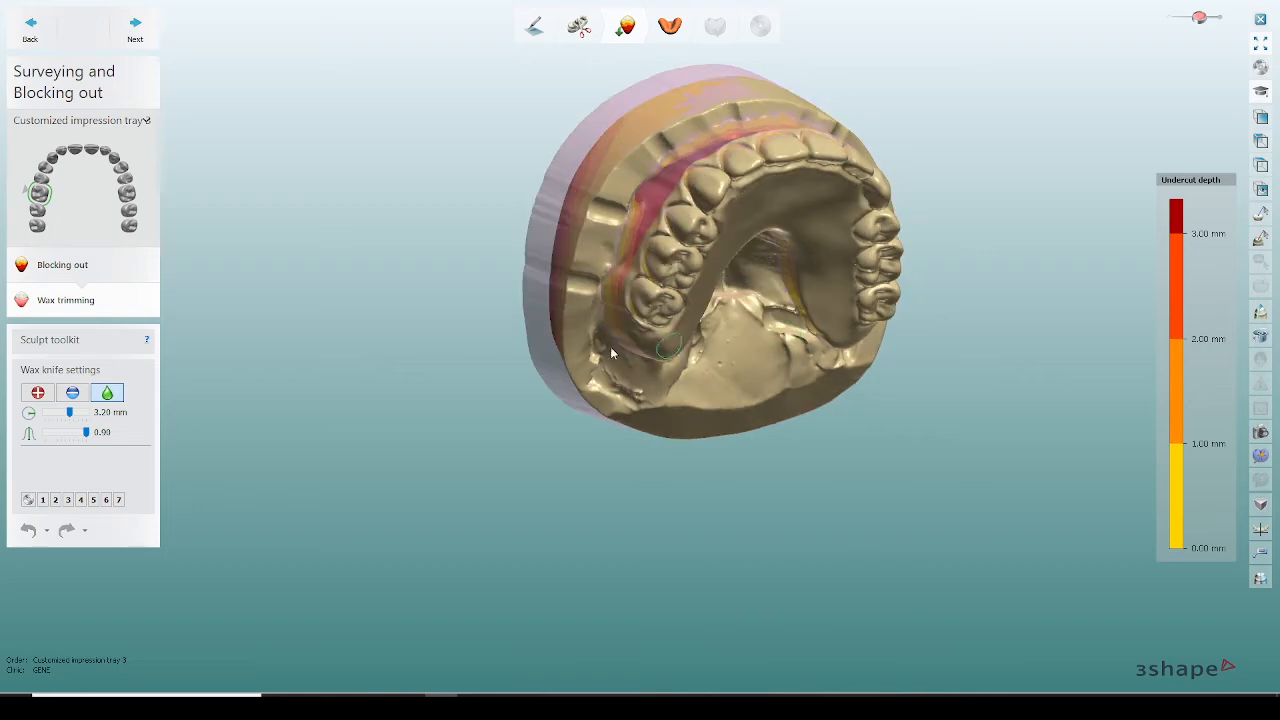
left_click(135, 30)
- Set the maxillary base thickness to 3.00 mm
right_click_drag(560, 240, 664, 388)
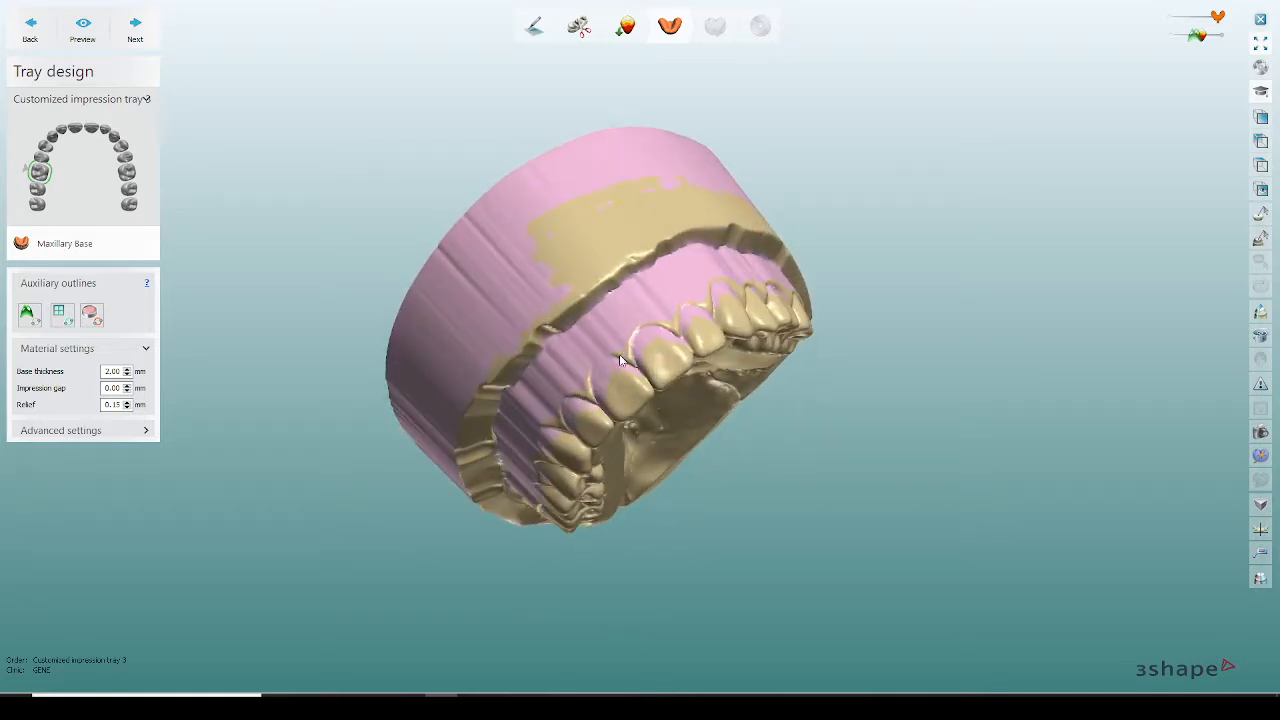
right_click_drag(713, 353, 697, 330)
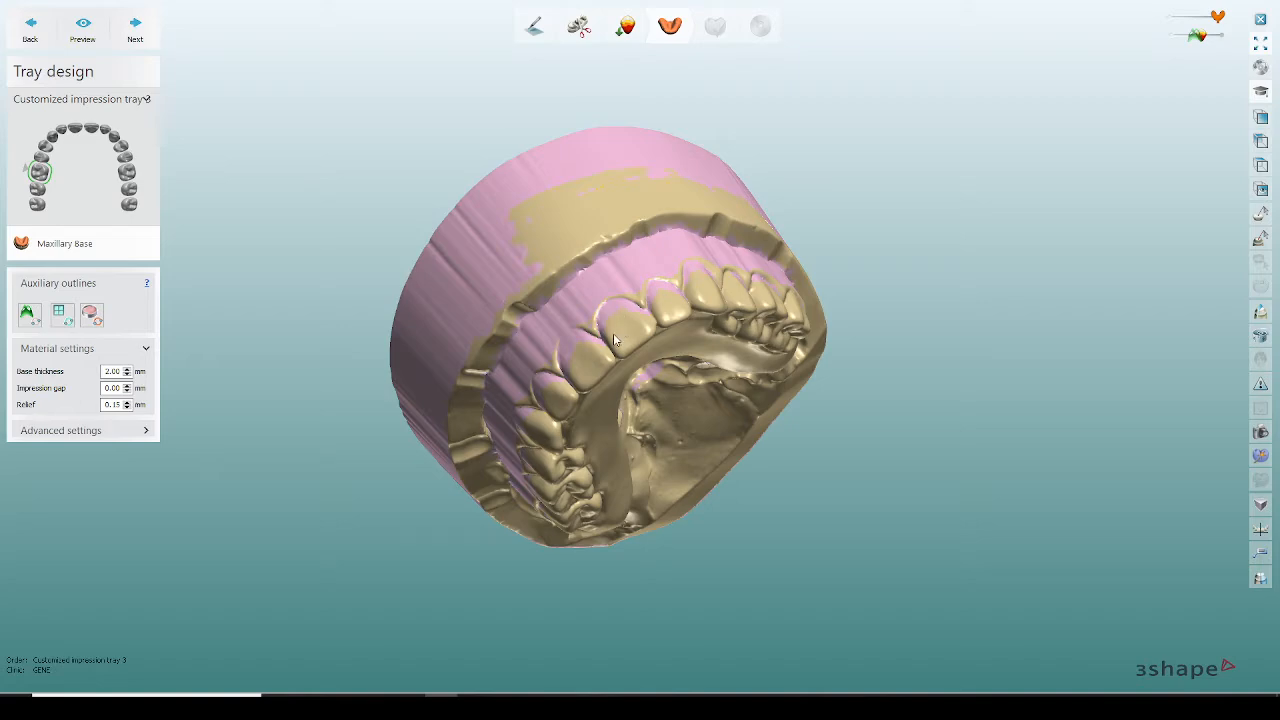
right_click_drag(632, 385, 579, 370)
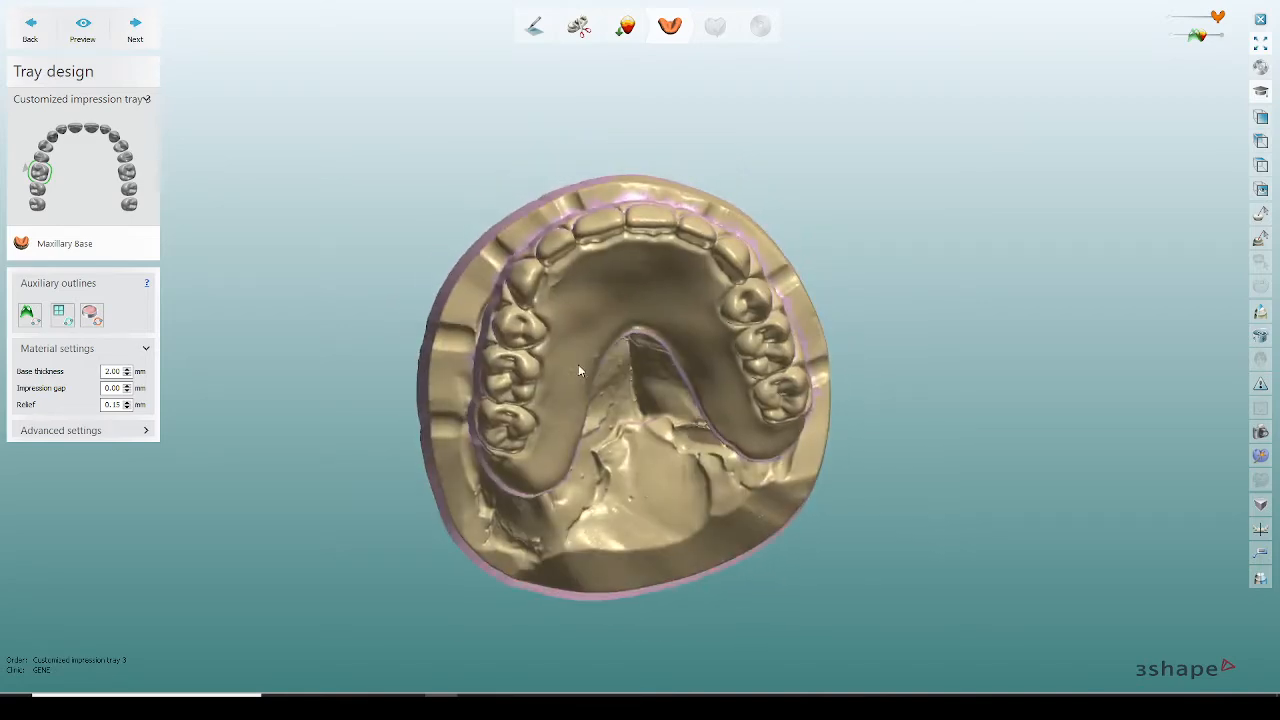
left_click(125, 372)
- Start the tray outline behind one last molar and trace it along the palatal side of the arch towards the opposite last molar
right_click_drag(309, 394, 381, 355)
mouse_move(549, 370)
right_mouse_down()
mouse_move(543, 334)
mouse_move(550, 364)
right_mouse_up()
right_click_drag(781, 397, 757, 404)
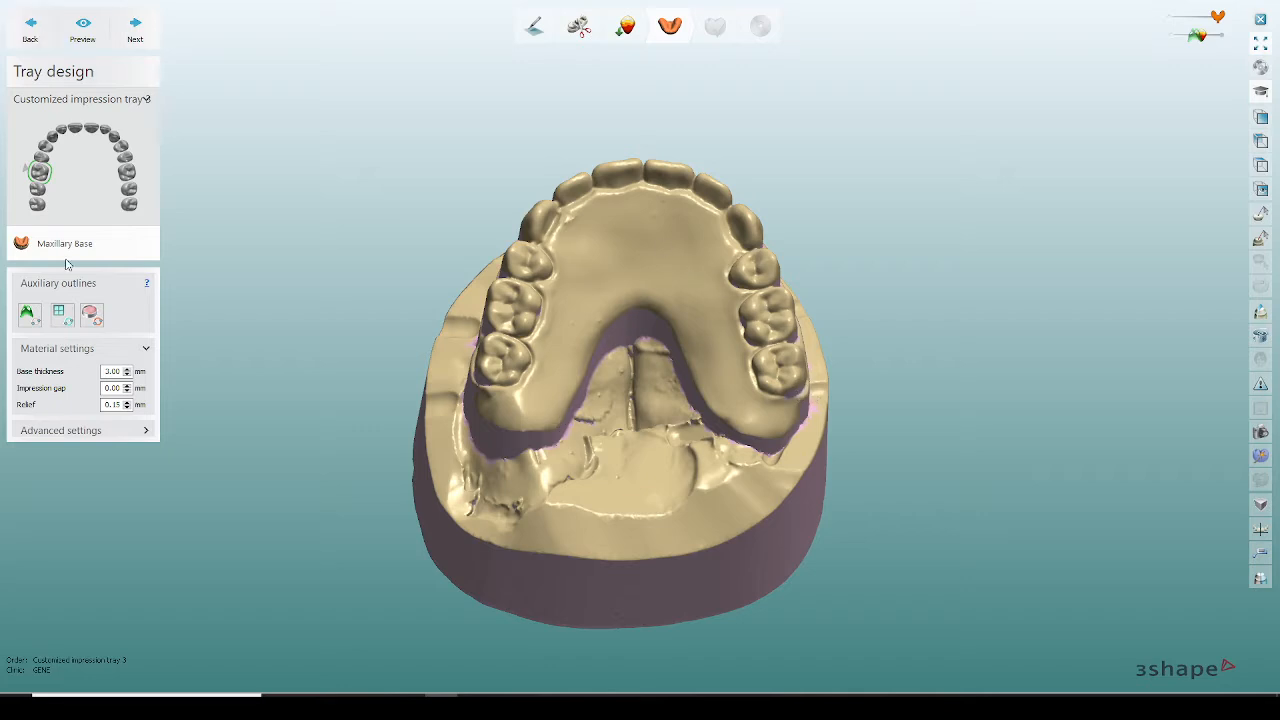
left_click(29, 314)
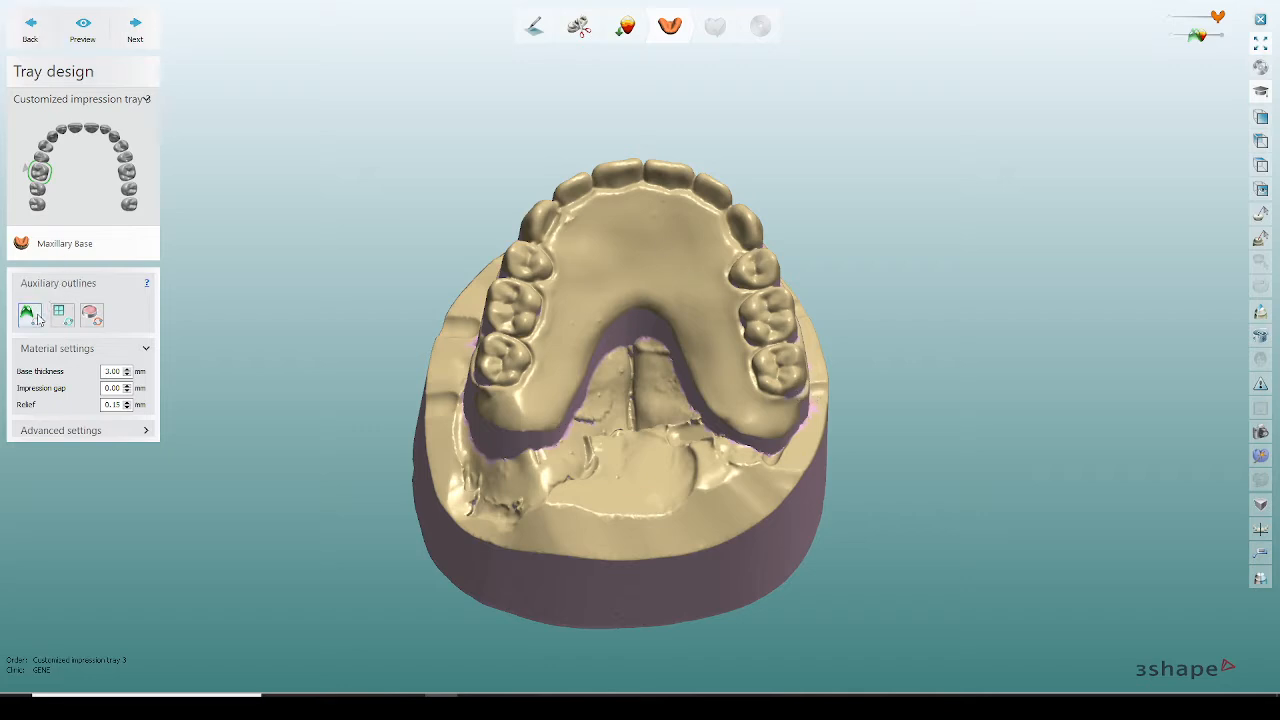
left_click(777, 405)
left_click(752, 391)
left_click(741, 358)
left_click(731, 330)
left_click(723, 291)
left_click(714, 259)
left_click(697, 229)
left_click(675, 209)
left_click(653, 204)
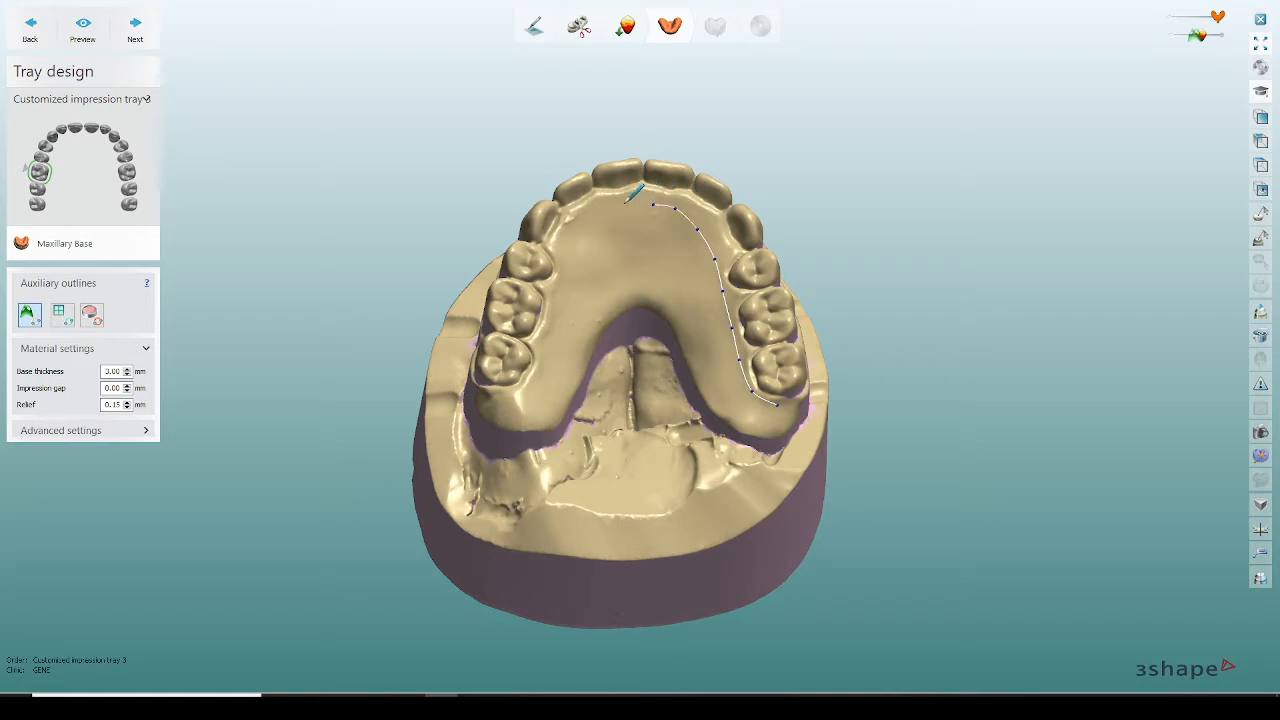
left_click(623, 204)
left_click(576, 221)
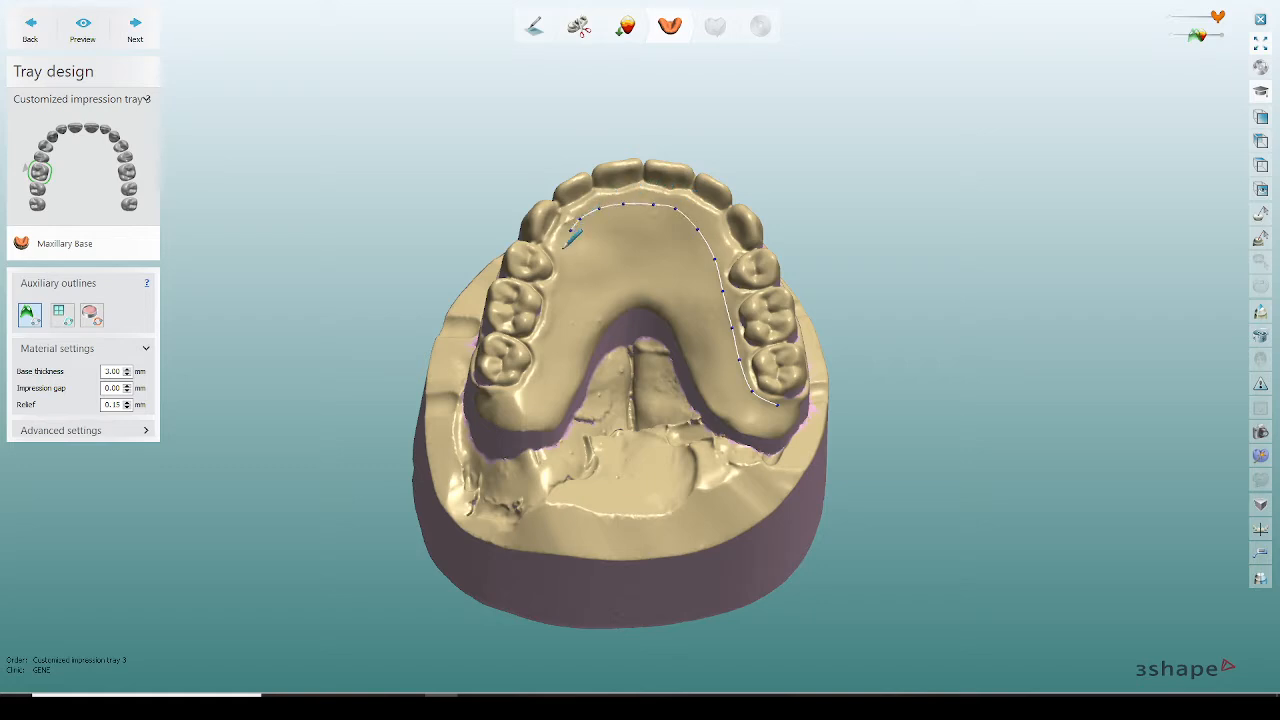
left_click(565, 247)
left_click(557, 290)
left_click(548, 338)
- Continue the tray outline around the last molar and along the outer side of the teeth, closing it at its starting point
right_click_drag(505, 400, 633, 425)
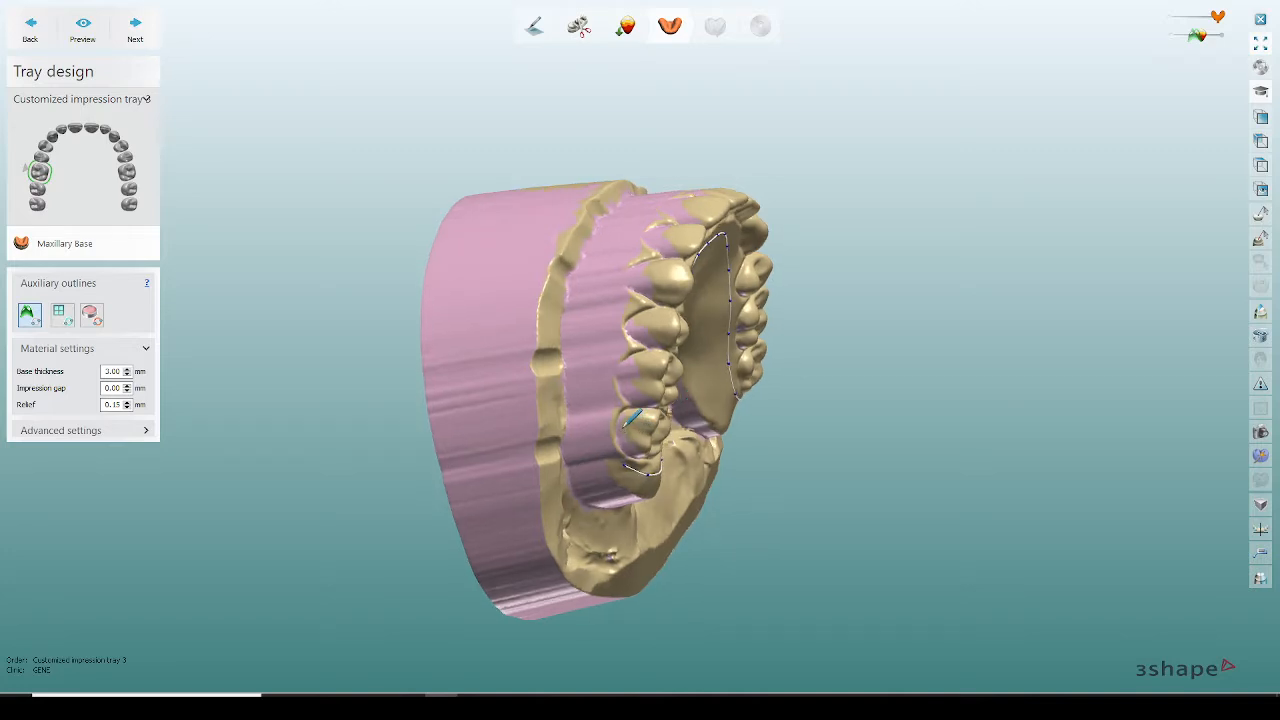
left_click(622, 426)
left_click(624, 384)
left_click(633, 351)
right_click_drag(637, 319, 645, 364)
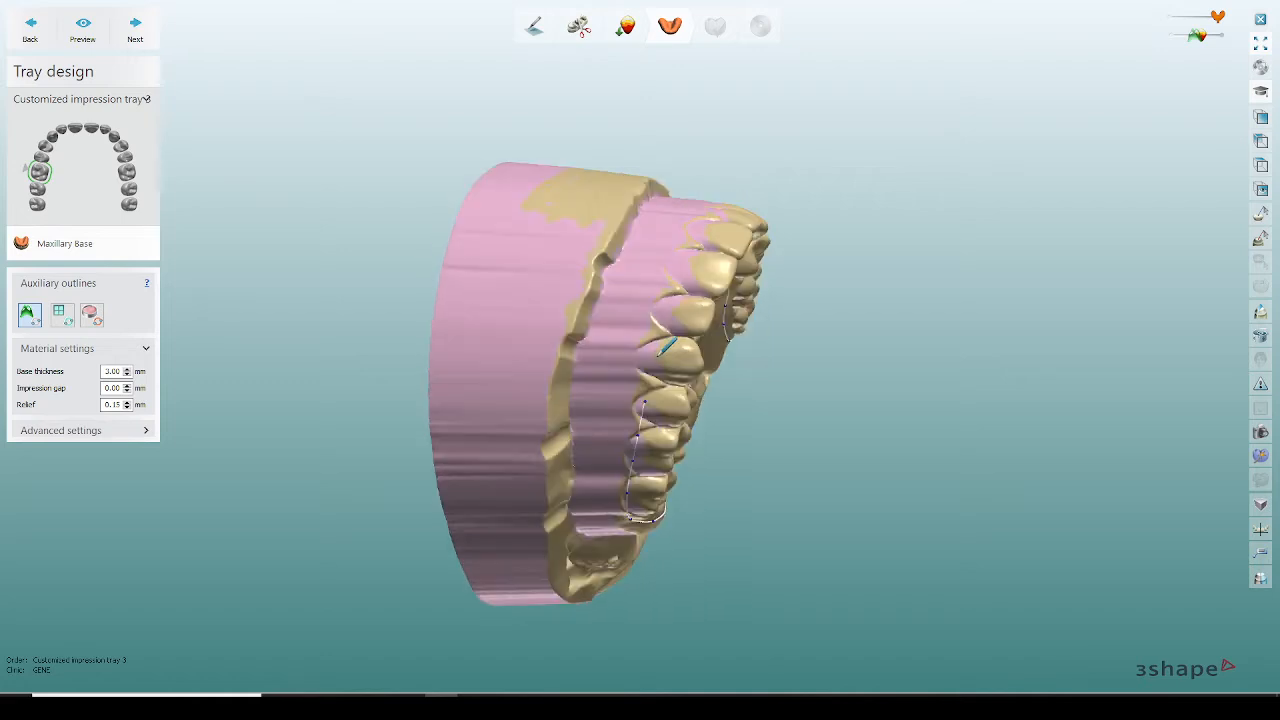
left_click(657, 357)
left_click(664, 316)
right_click_drag(677, 292, 673, 327)
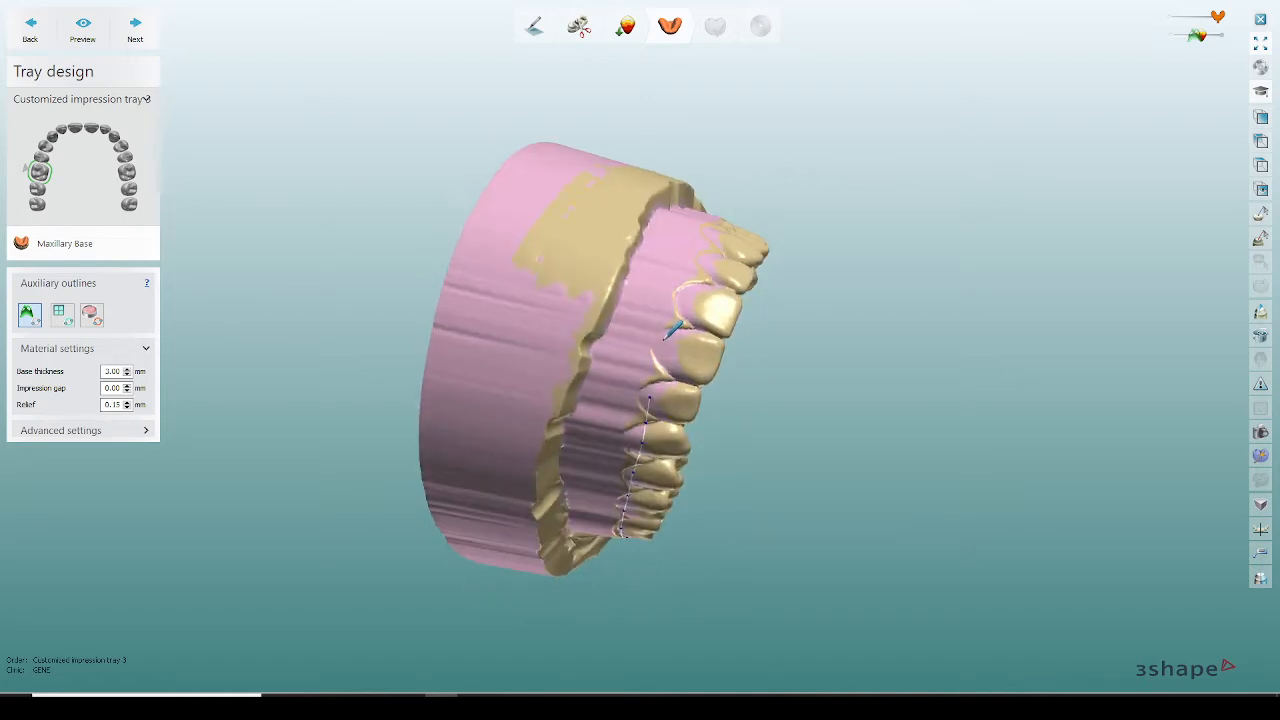
left_click(668, 338)
left_click(679, 304)
right_click_drag(753, 358, 578, 243)
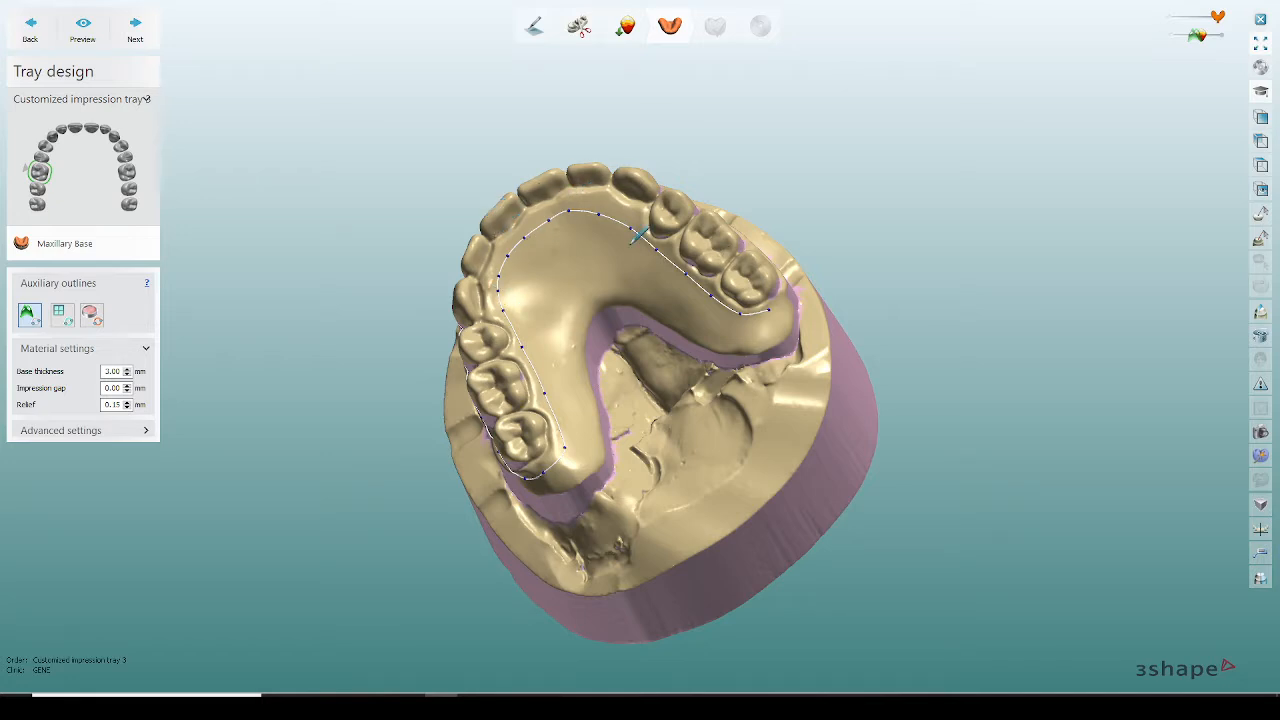
right_click_drag(658, 282, 637, 414)
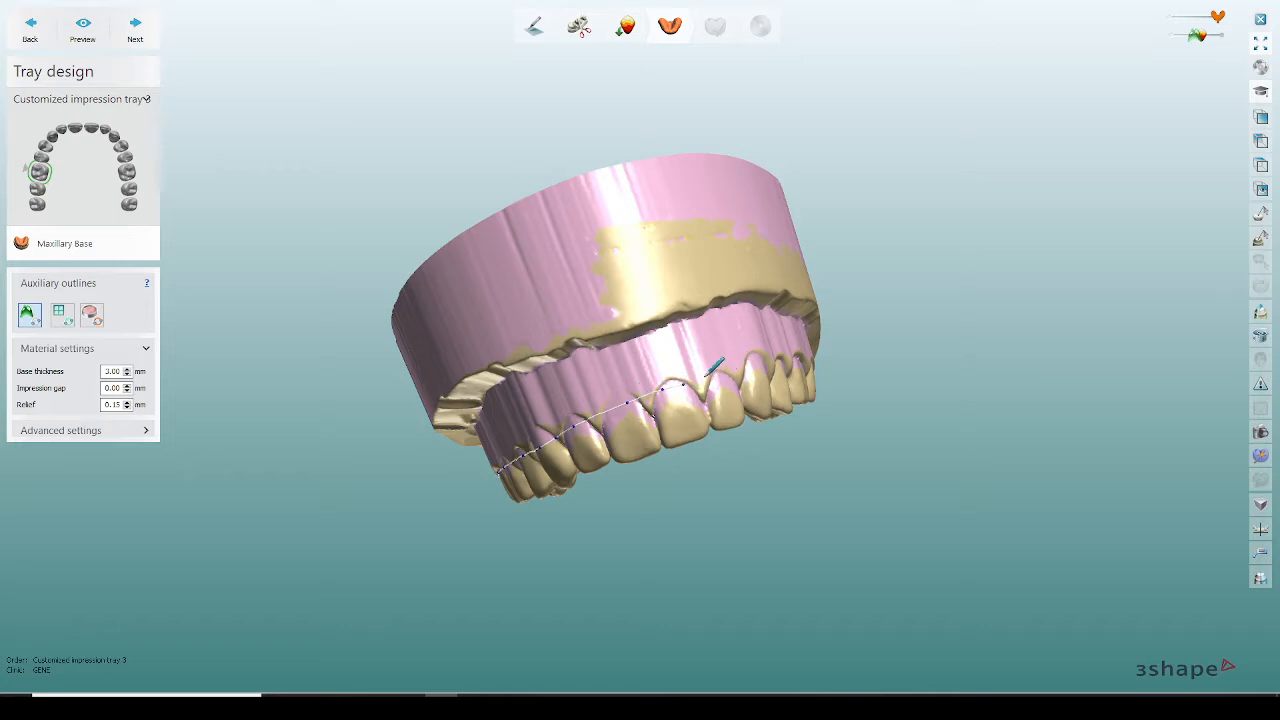
right_click_drag(710, 372, 680, 367)
left_click(684, 393)
left_click(717, 384)
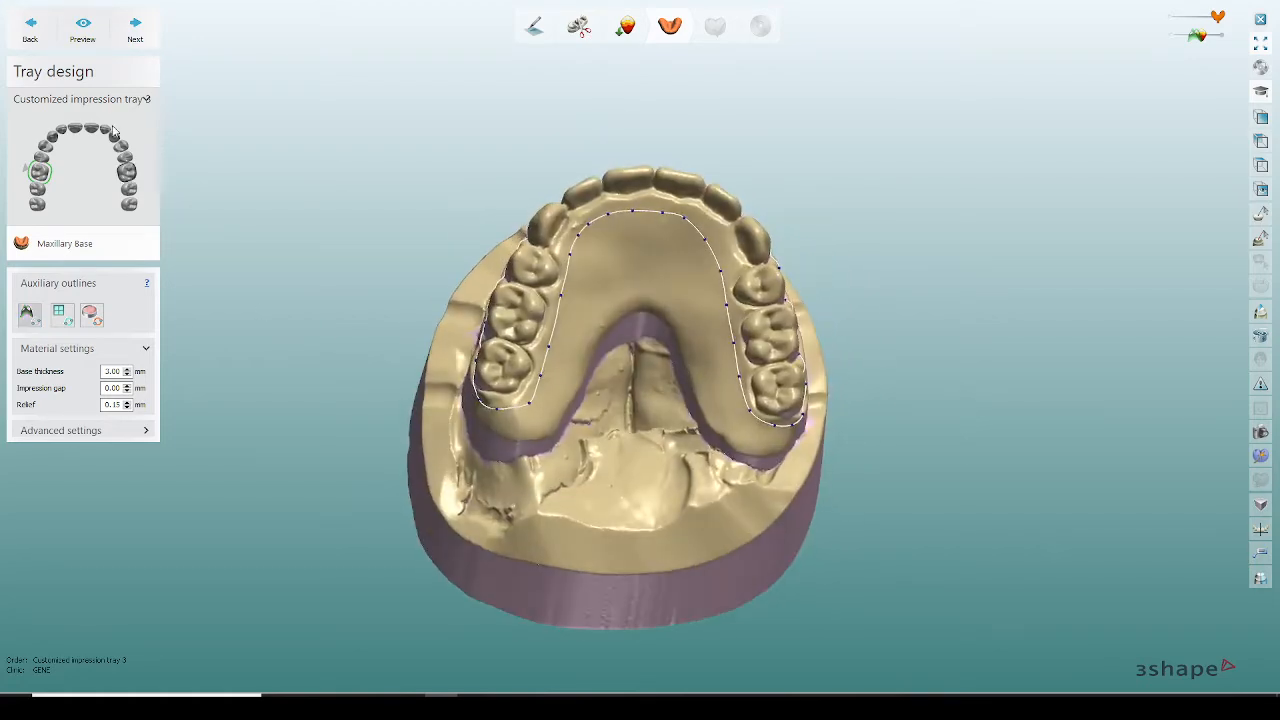
- Generate the tray from the outline and hide the blocked-out model to show the tray alone
left_click(135, 30)
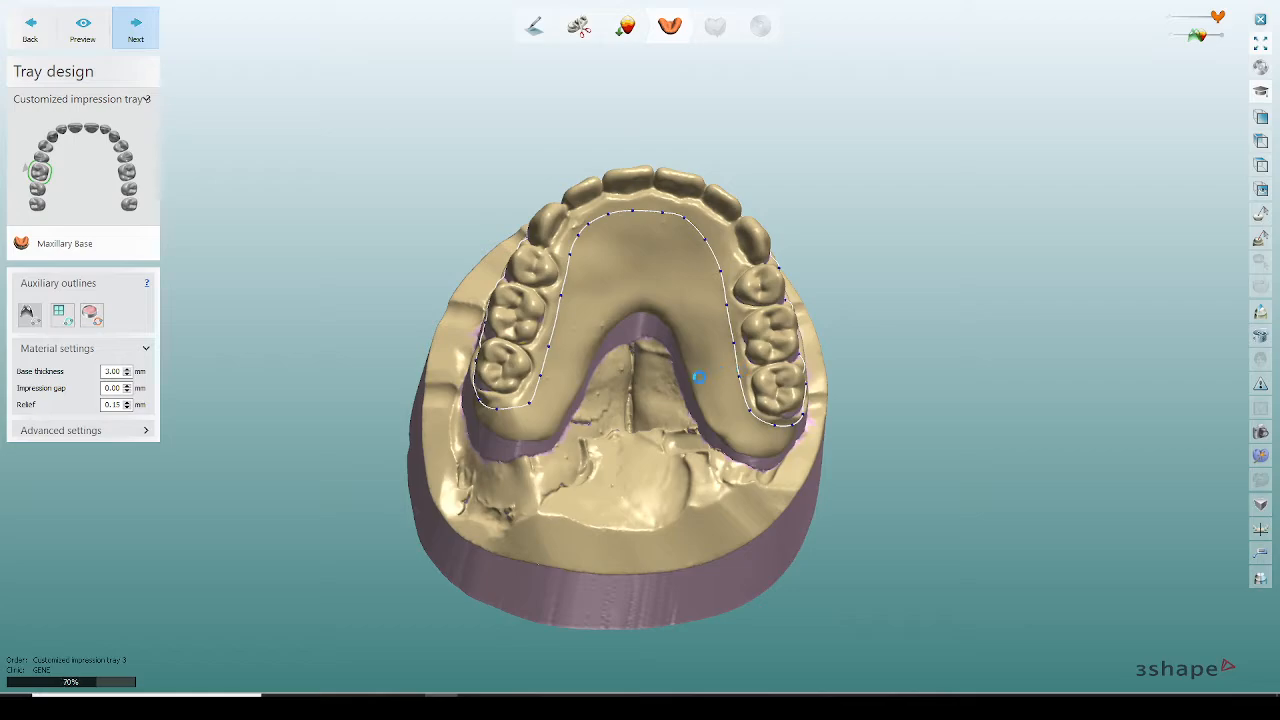
scroll(689, 377, "up", 5)
mouse_move(689, 377)
right_mouse_down()
mouse_move(714, 371)
mouse_move(686, 427)
mouse_move(668, 344)
mouse_move(553, 248)
mouse_move(490, 378)
right_mouse_up()
scroll(667, 366, "down", 5)
left_click(1172, 37)
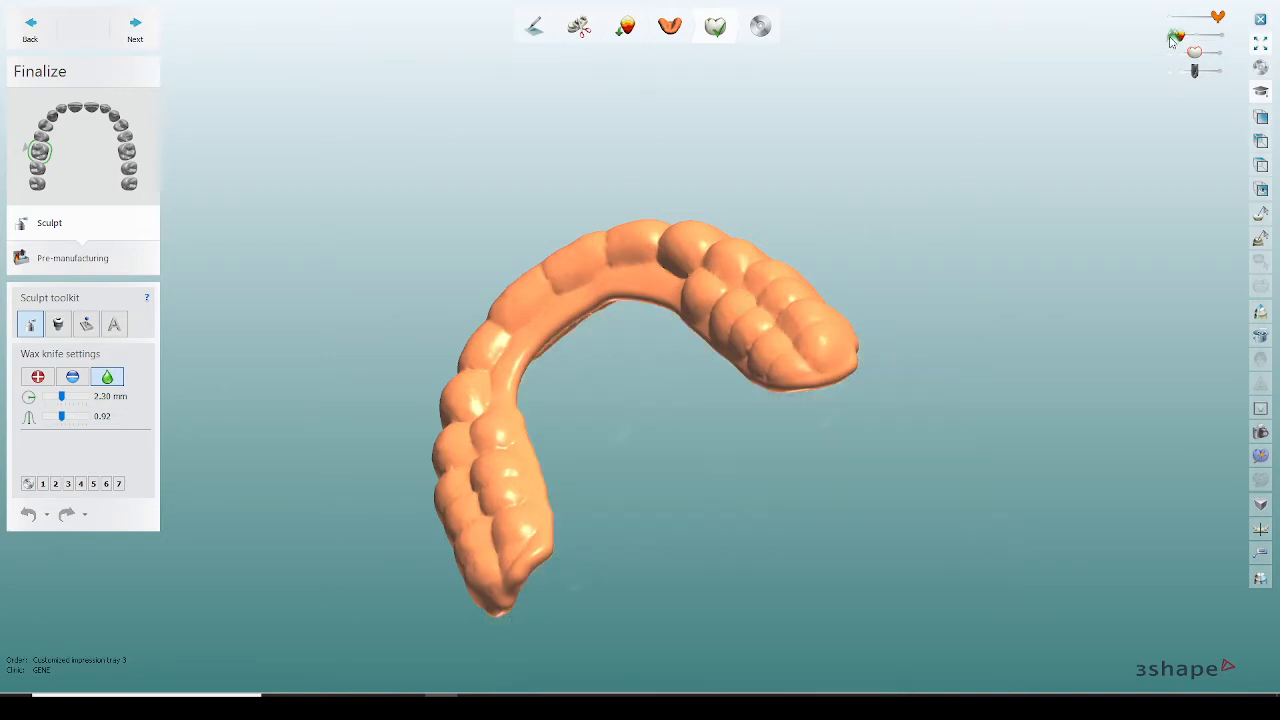
right_click_drag(950, 275, 877, 421)
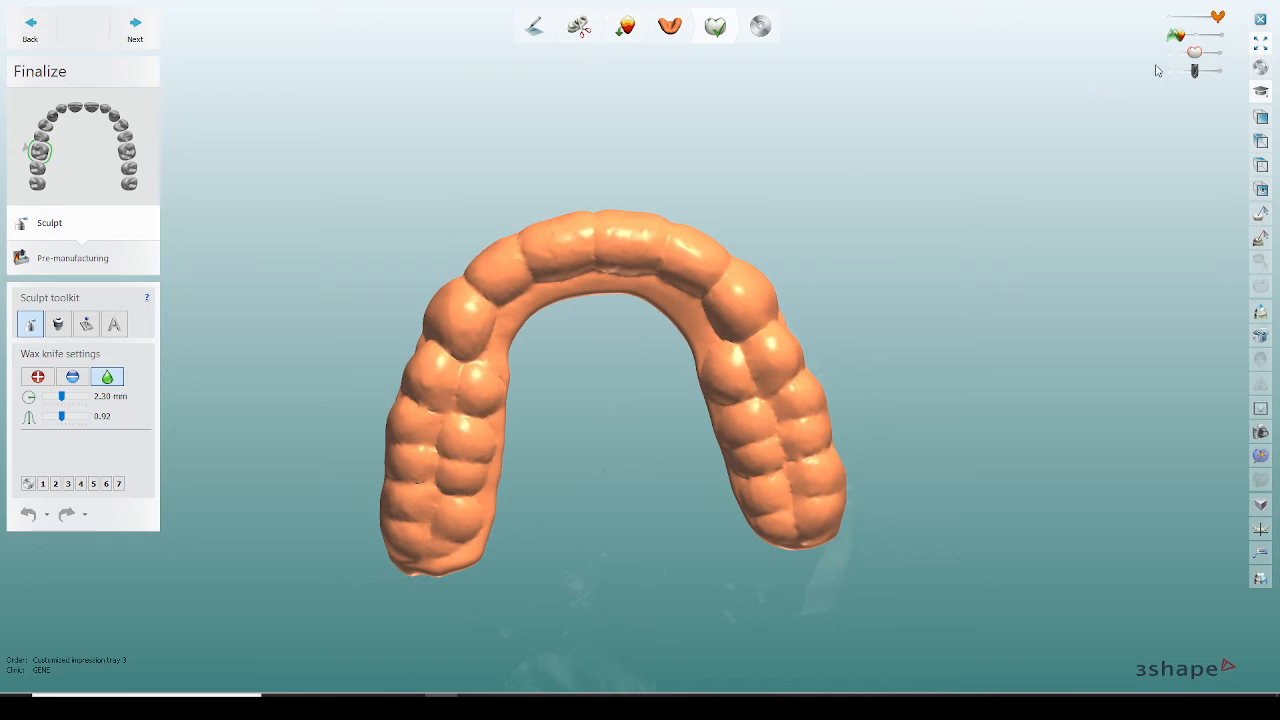
- Show the blocked-out model again and make the bite plate semi-transparent so the teeth can be seen through it
left_click_drag(1174, 40, 1218, 36)
right_click_drag(871, 200, 1021, 147)
left_click(1196, 19)
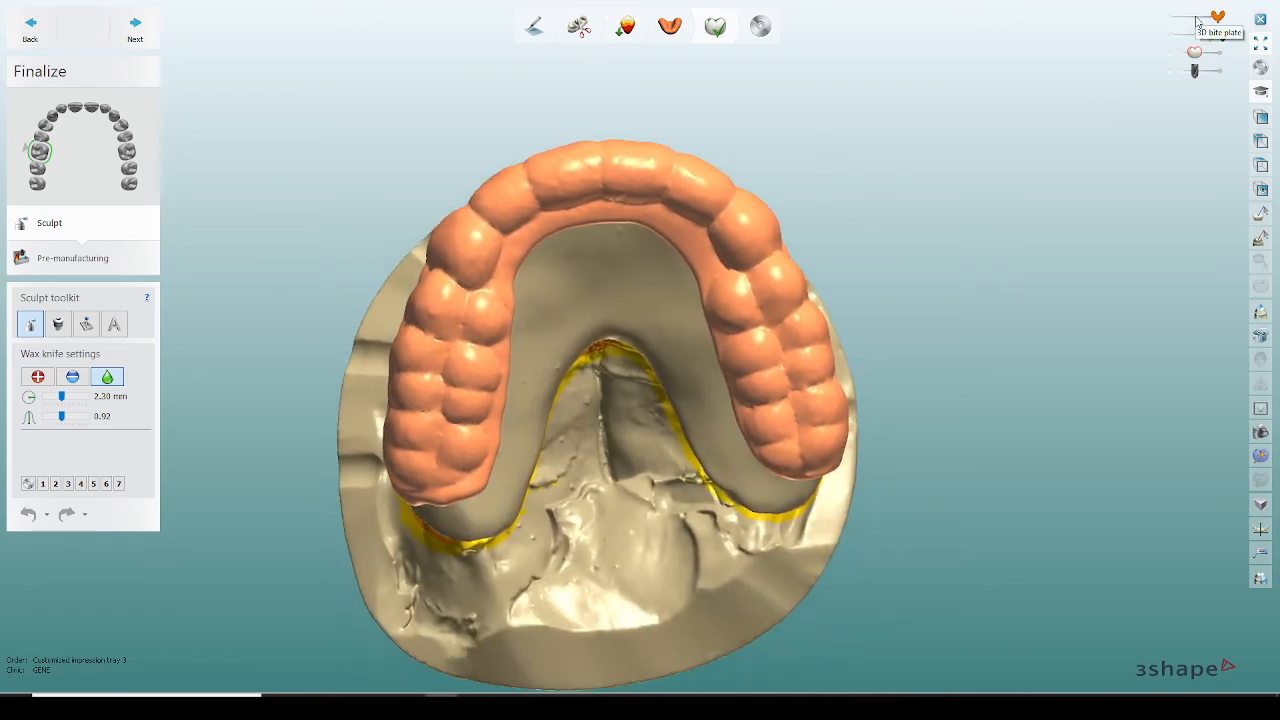
mouse_move(797, 337)
right_mouse_down()
mouse_move(791, 350)
mouse_move(802, 325)
mouse_move(787, 336)
mouse_move(812, 333)
right_mouse_up()
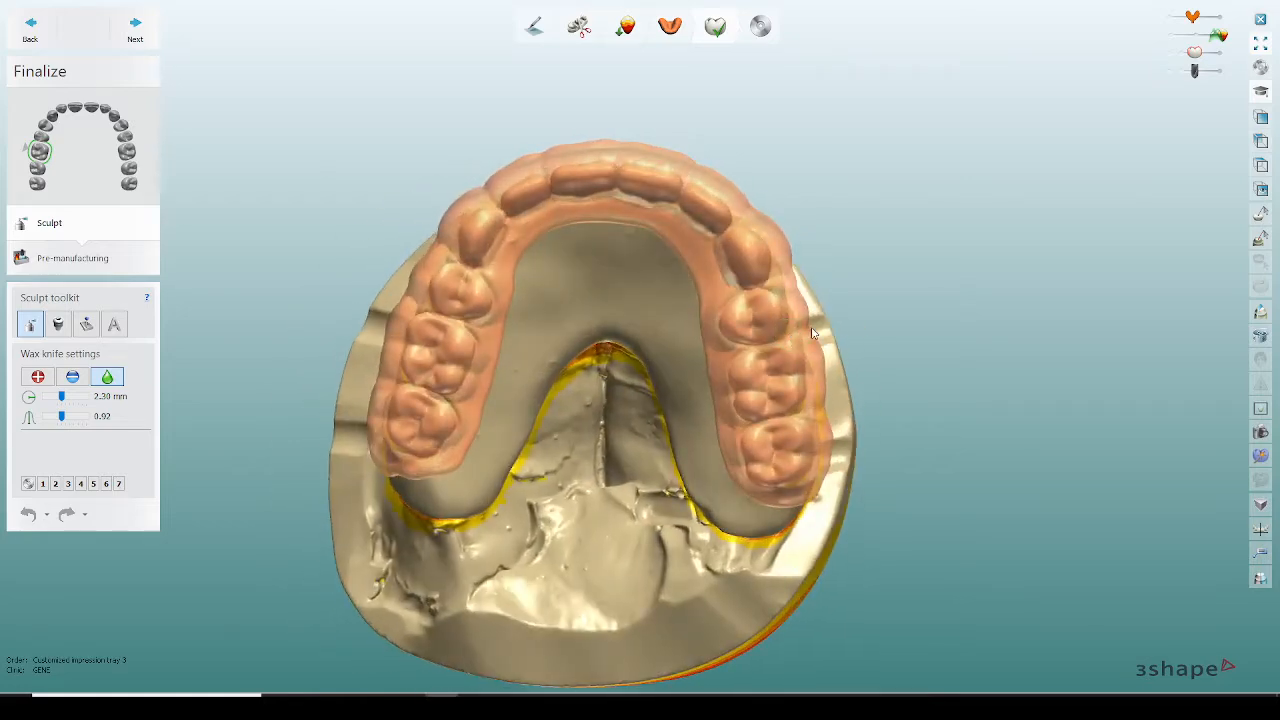
- Choose the Hole 4.0 x 5.0 mm attachment with View direction orientation and place one over a last molar
left_click(58, 324)
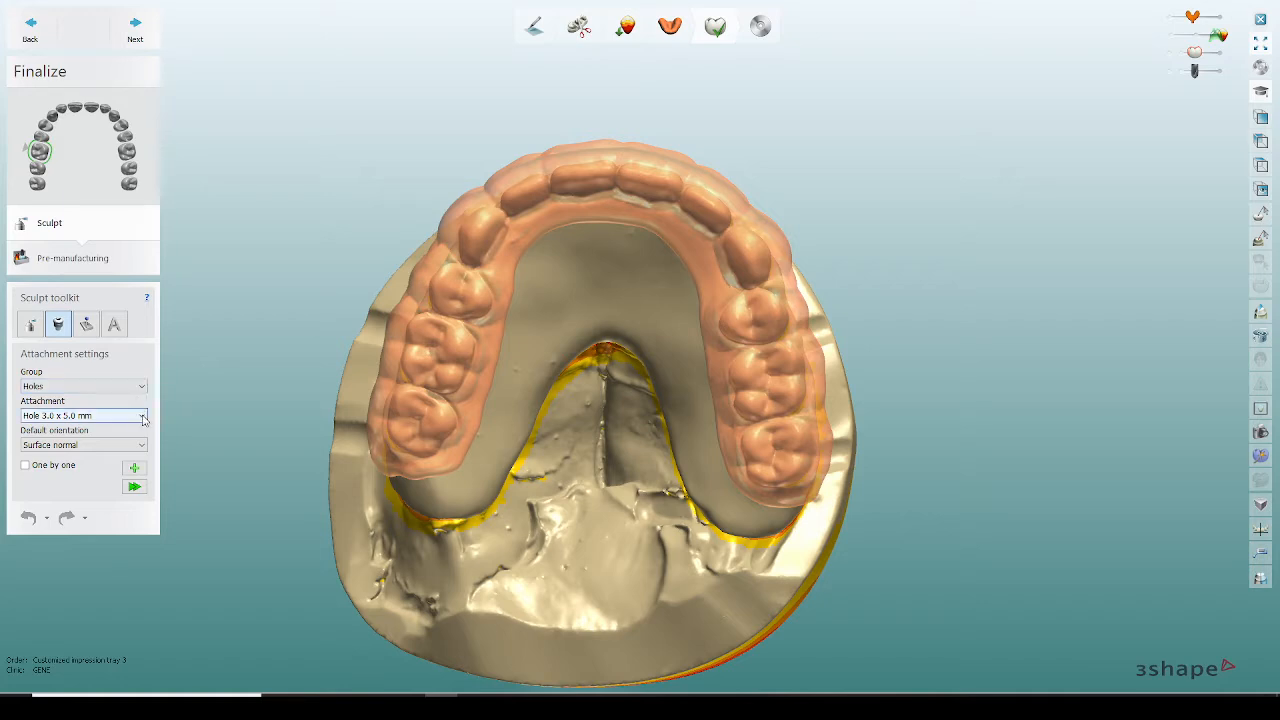
left_click(141, 416)
left_click(78, 466)
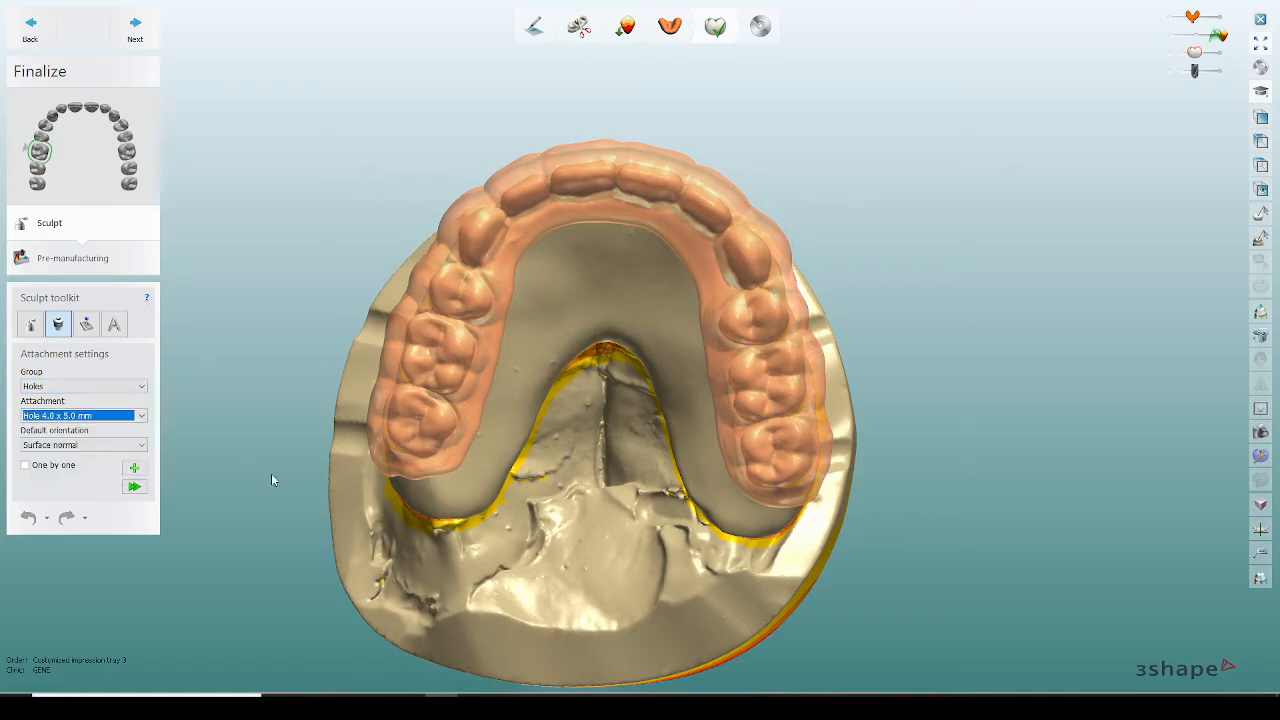
right_click_drag(534, 467, 559, 451)
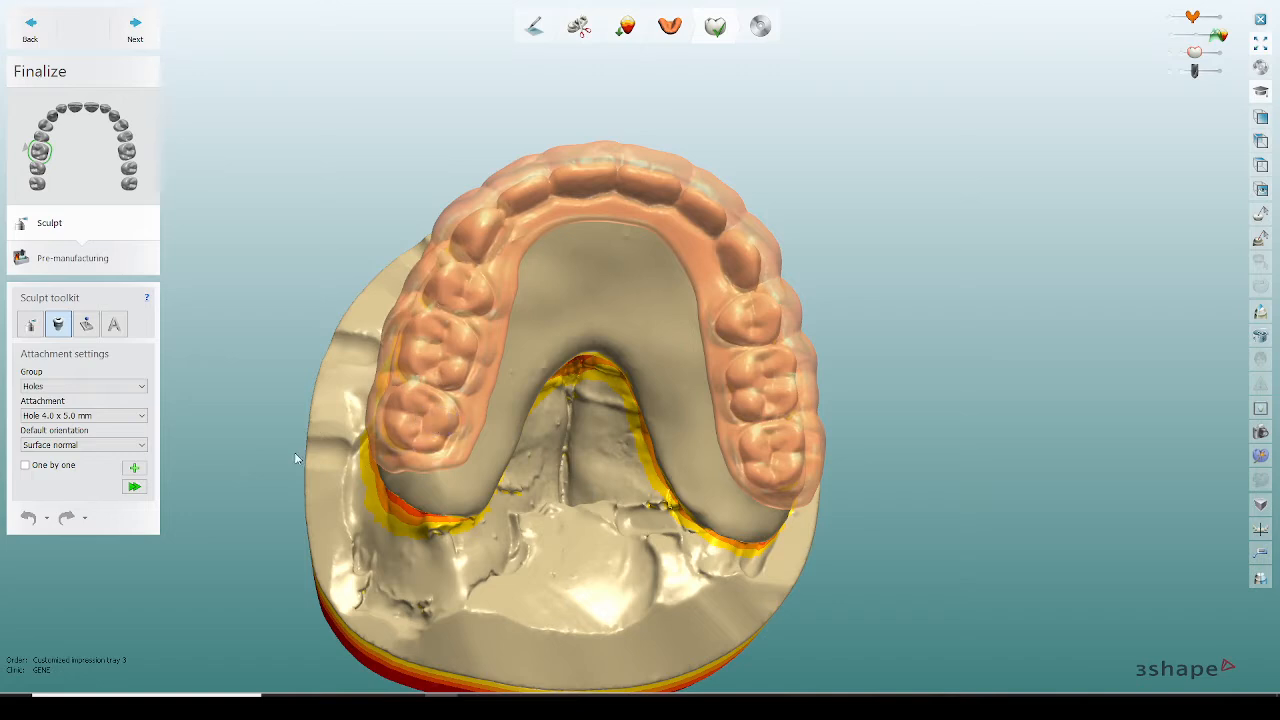
left_click(127, 453)
left_click(78, 488)
left_click(420, 425)
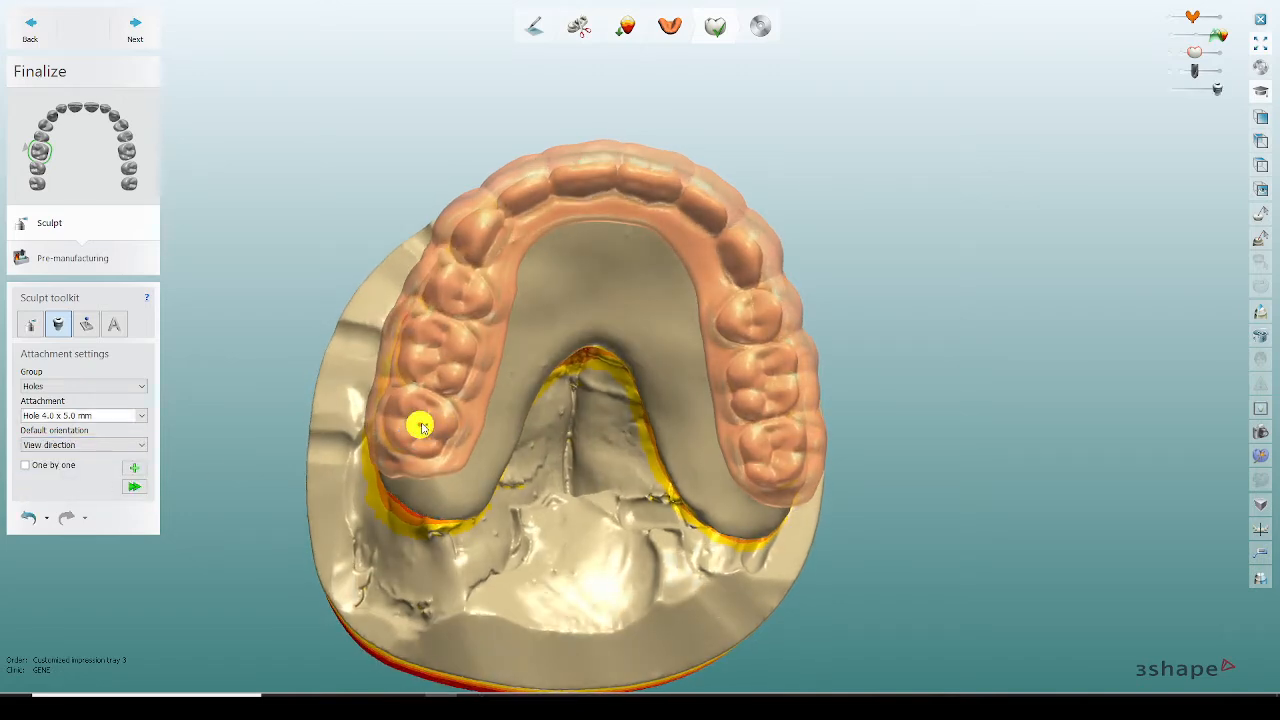
- Place the remaining Hole 4.0 x 5.0 mm attachments over the back teeth so each side of the arch has three
left_click(432, 356)
left_click(459, 293)
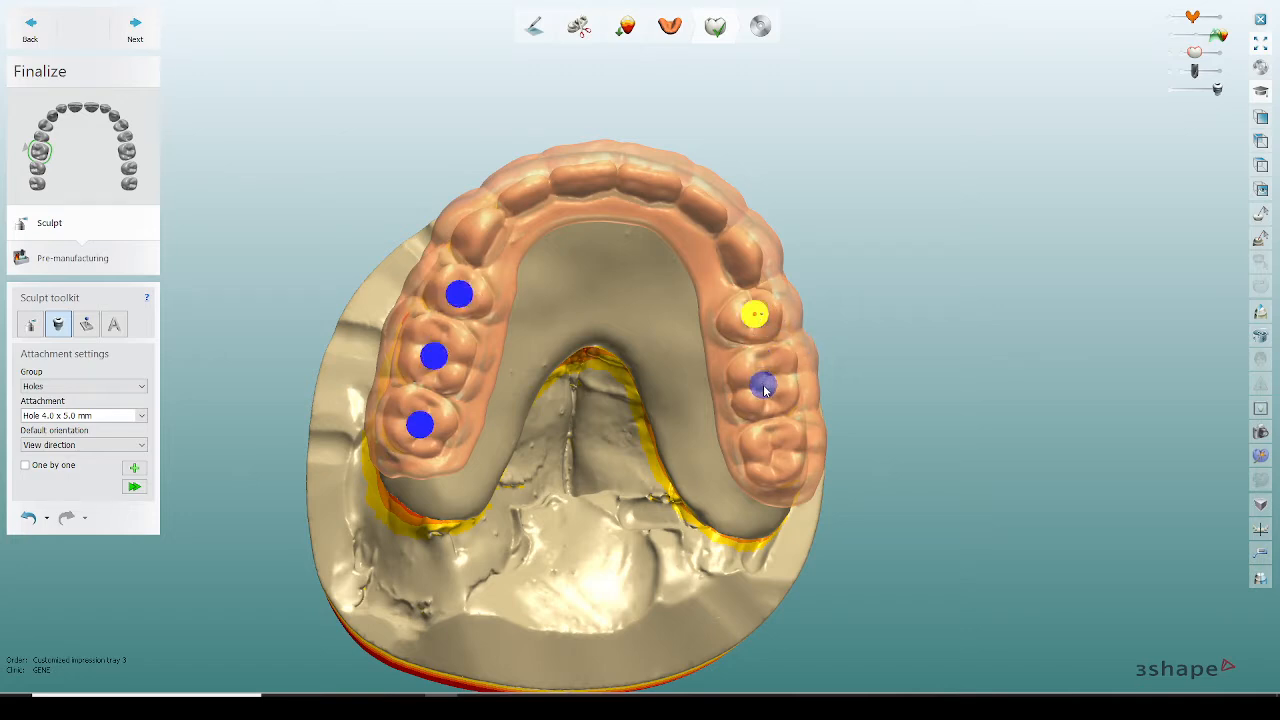
left_click(765, 380)
left_click(777, 452)
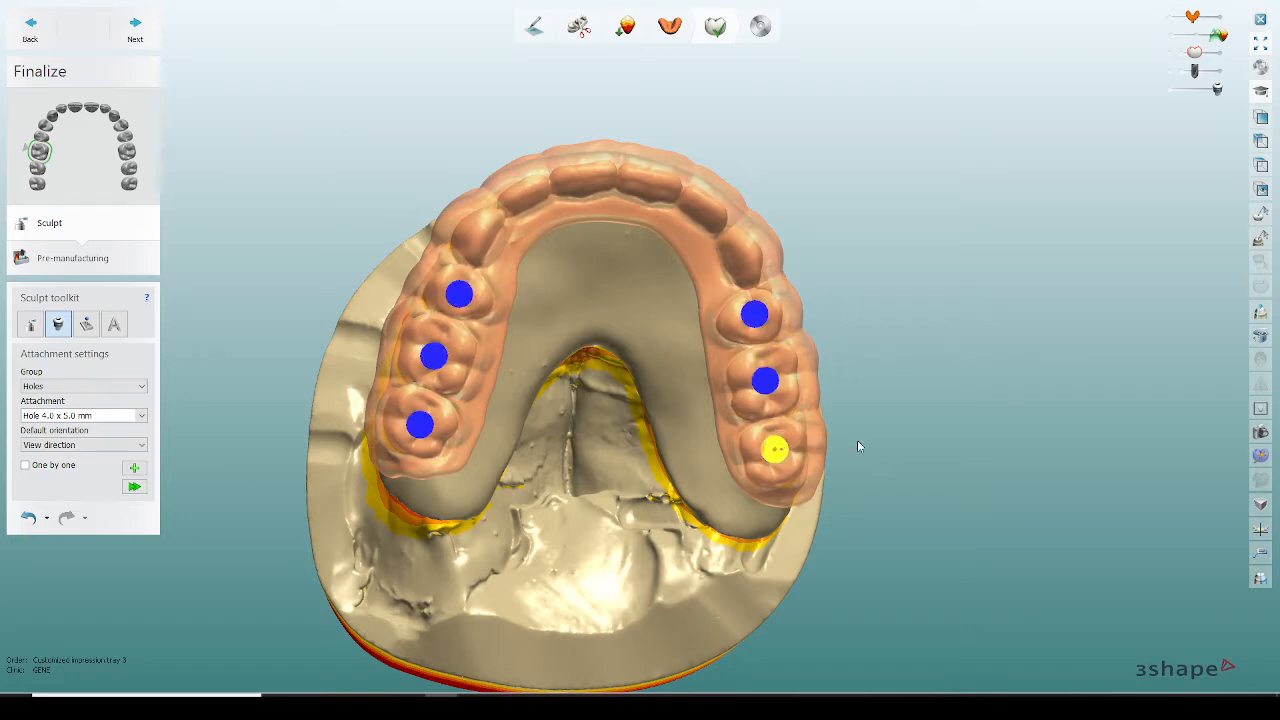
- Choose the Hole 3.0 x 5.0 mm attachment with Surface normal orientation and place one on each of the six front teeth
right_click_drag(911, 439, 897, 443)
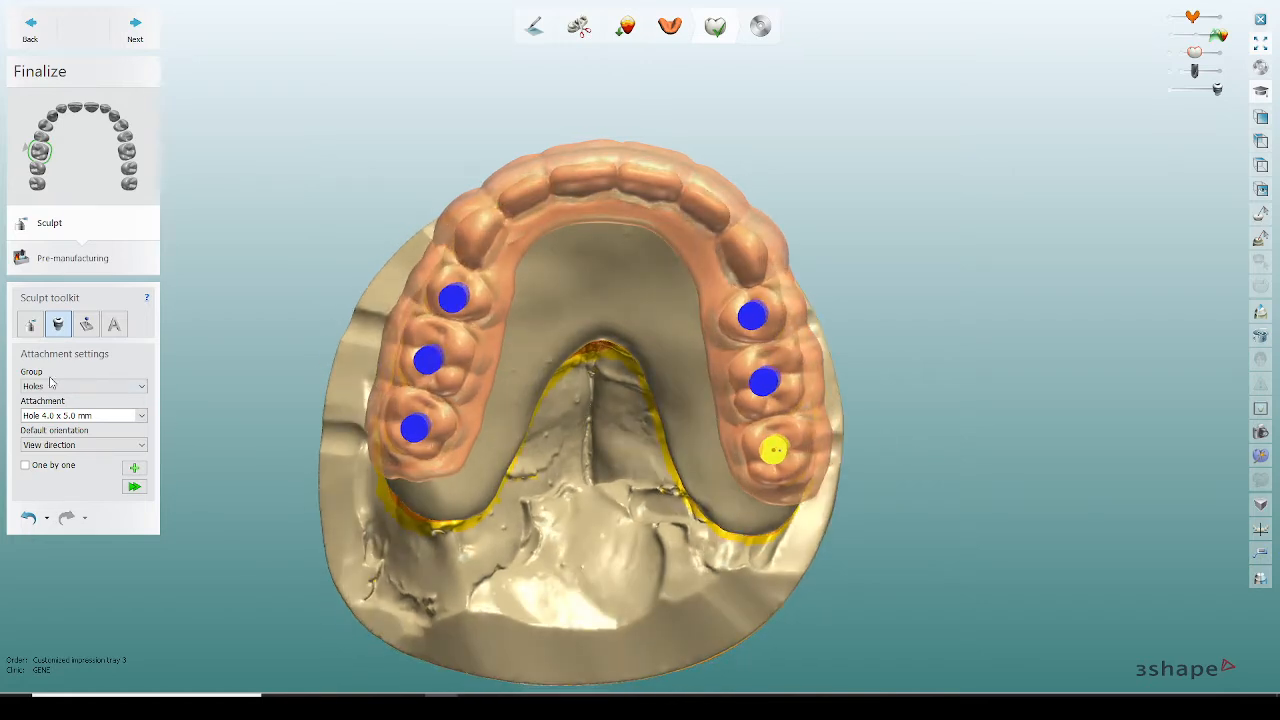
left_click(85, 415)
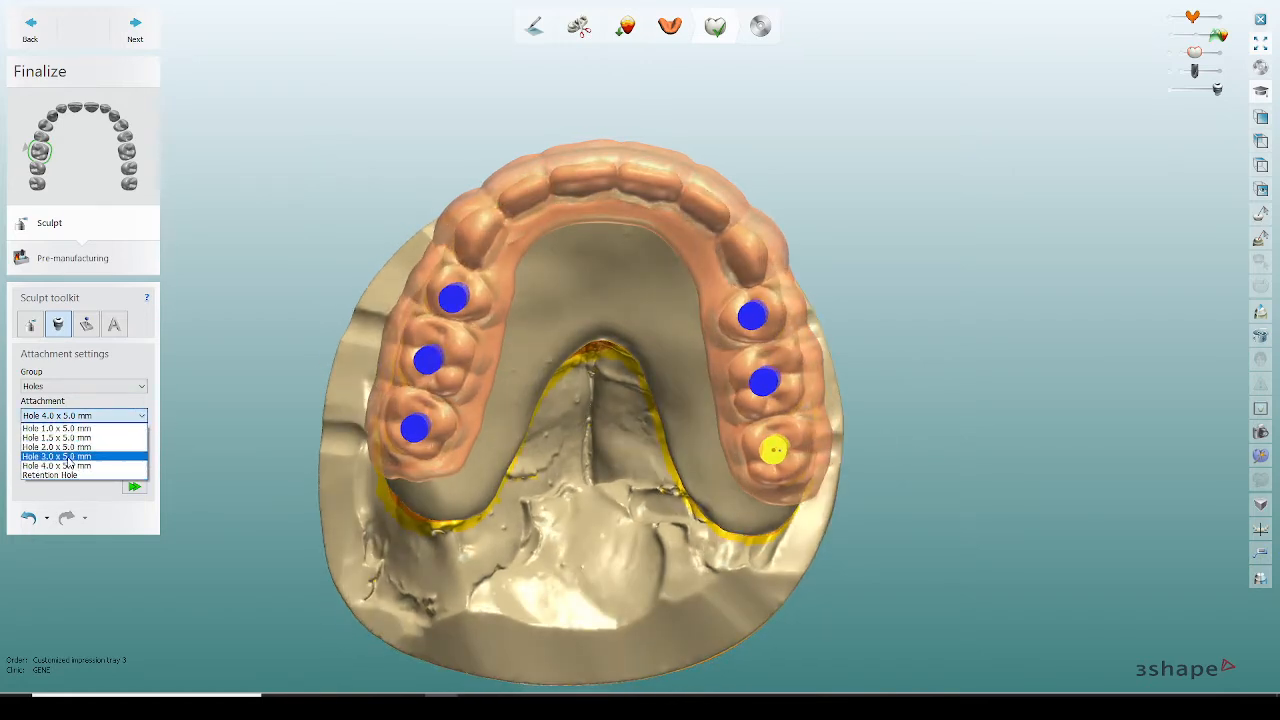
left_click(68, 456)
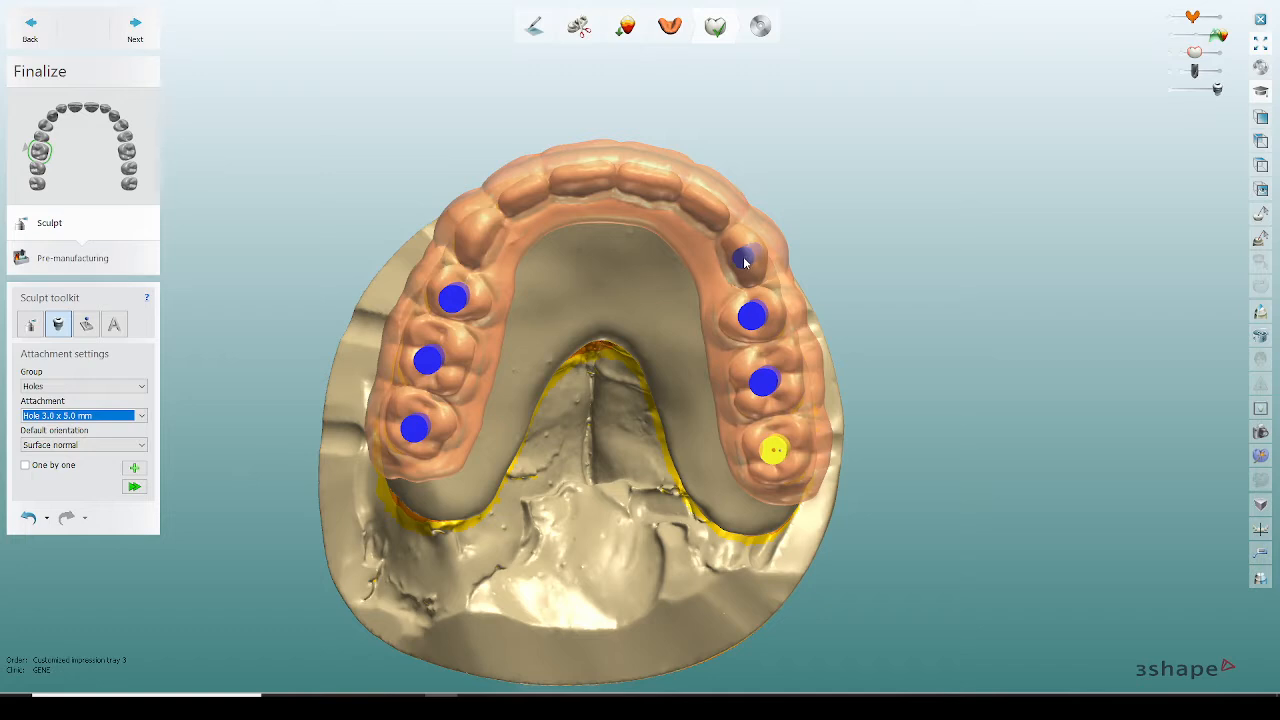
left_click(744, 262)
left_click(707, 210)
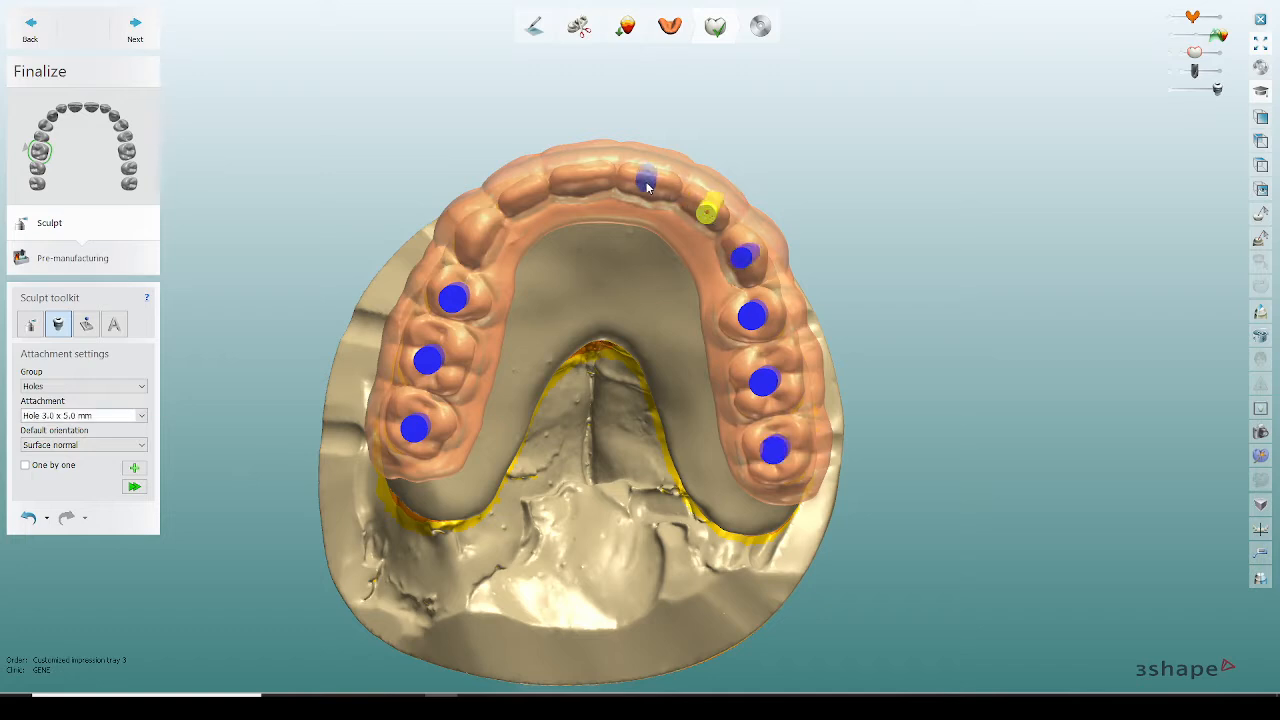
left_click(646, 181)
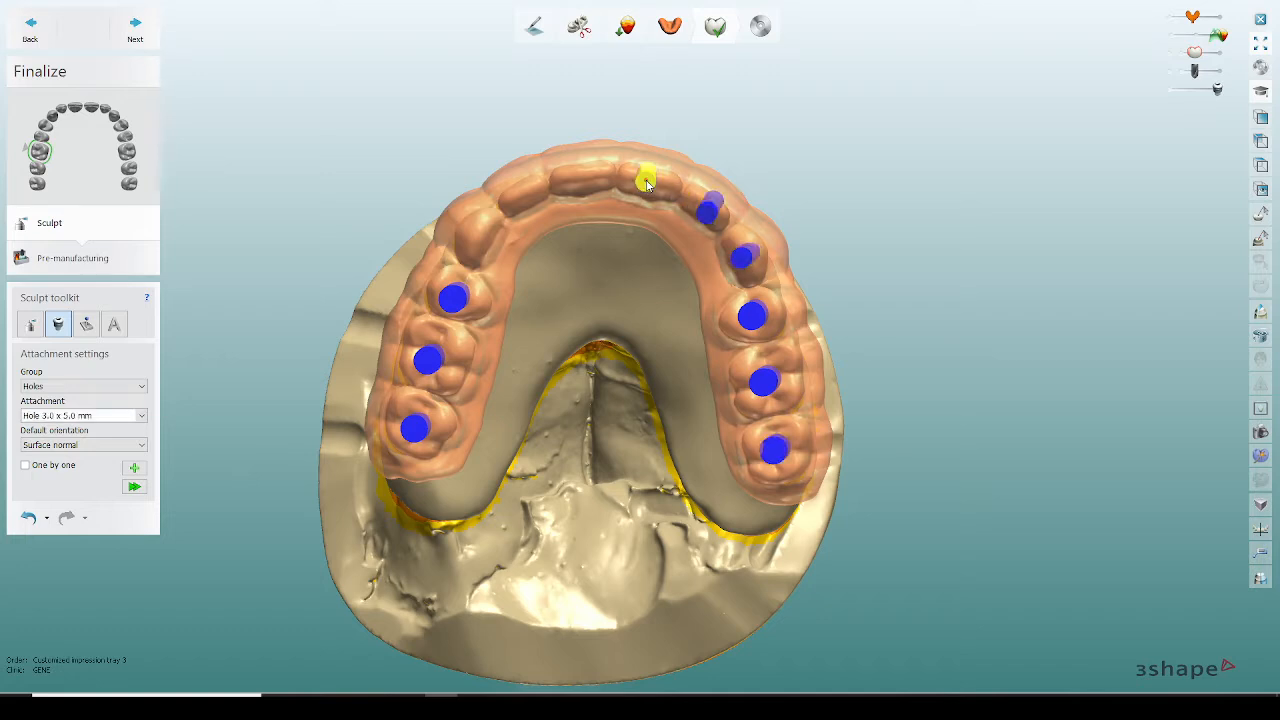
left_click(583, 181)
left_click(529, 191)
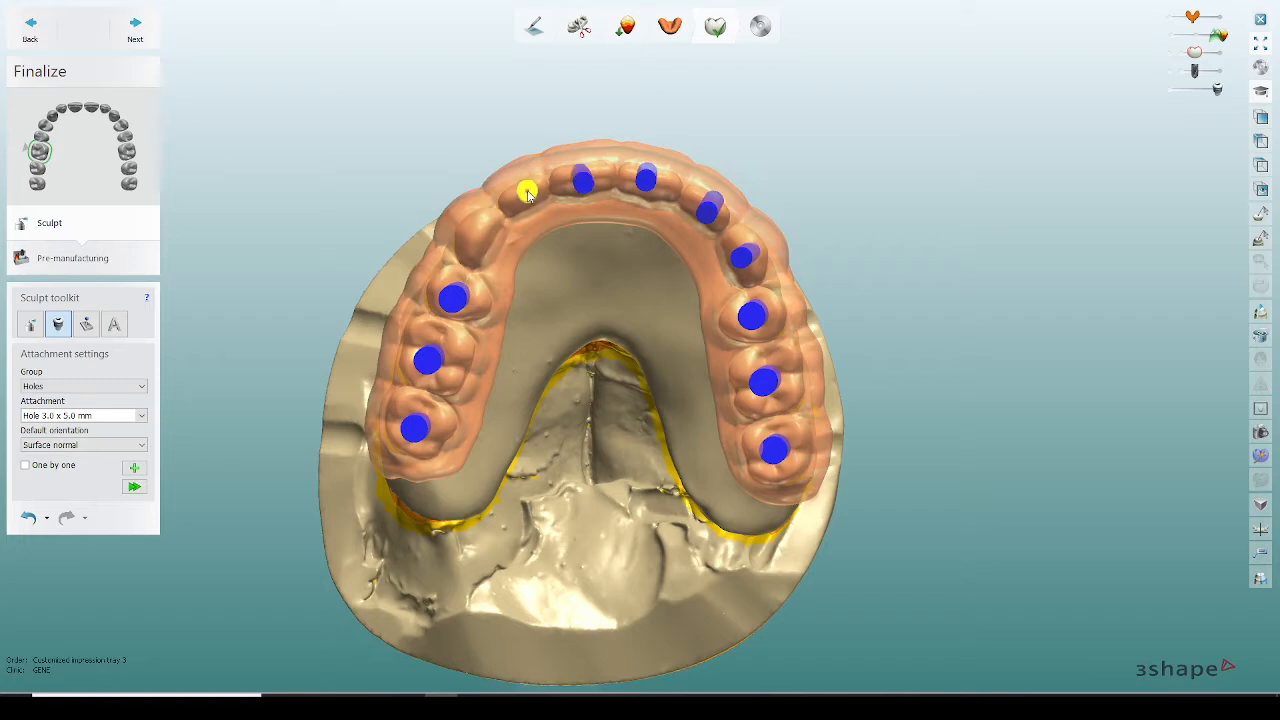
left_click(479, 230)
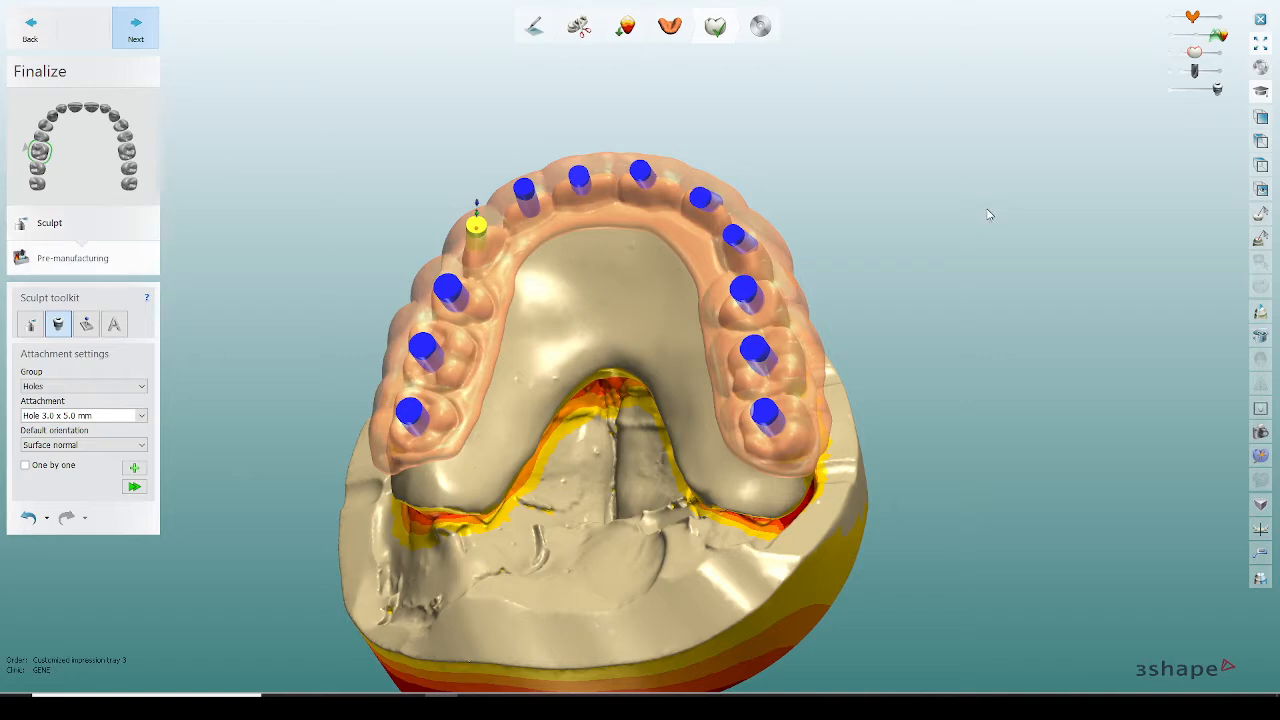
- Make the perforated tray fully opaque to check its holes, and finish the design without Create perforation to return to the order list
left_click_drag(1193, 36, 1217, 35)
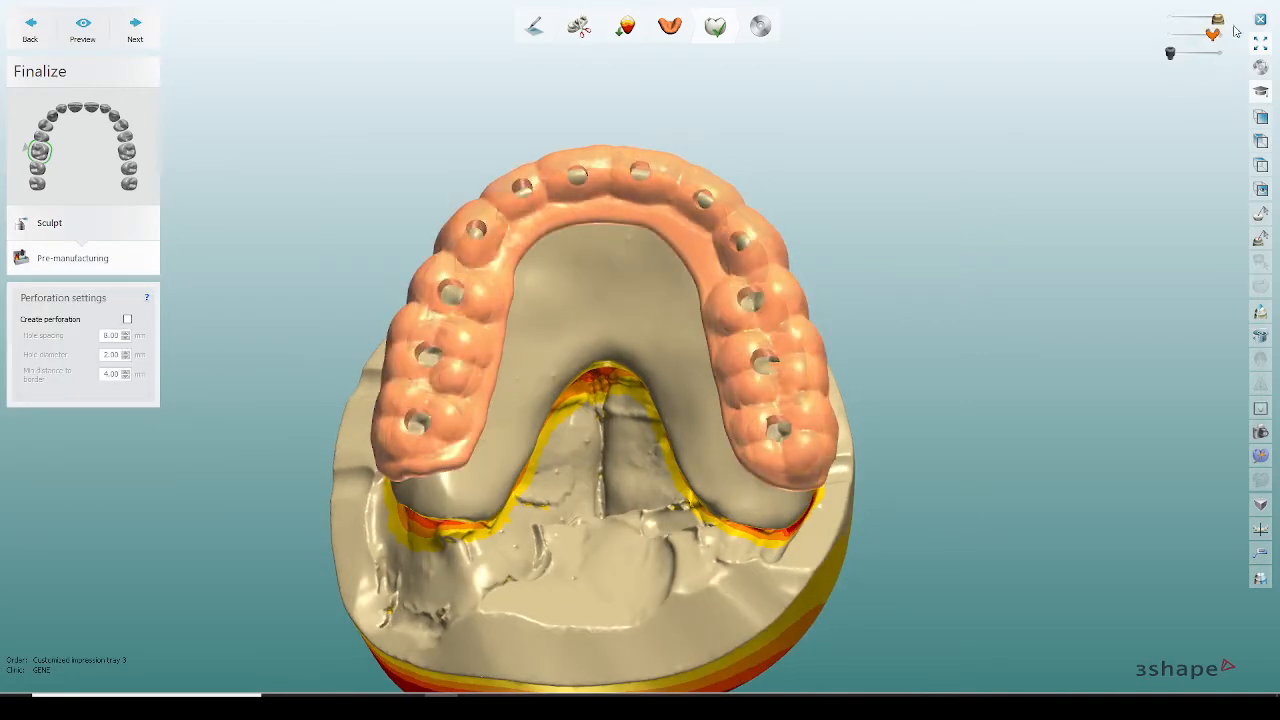
right_click_drag(1006, 303, 928, 360)
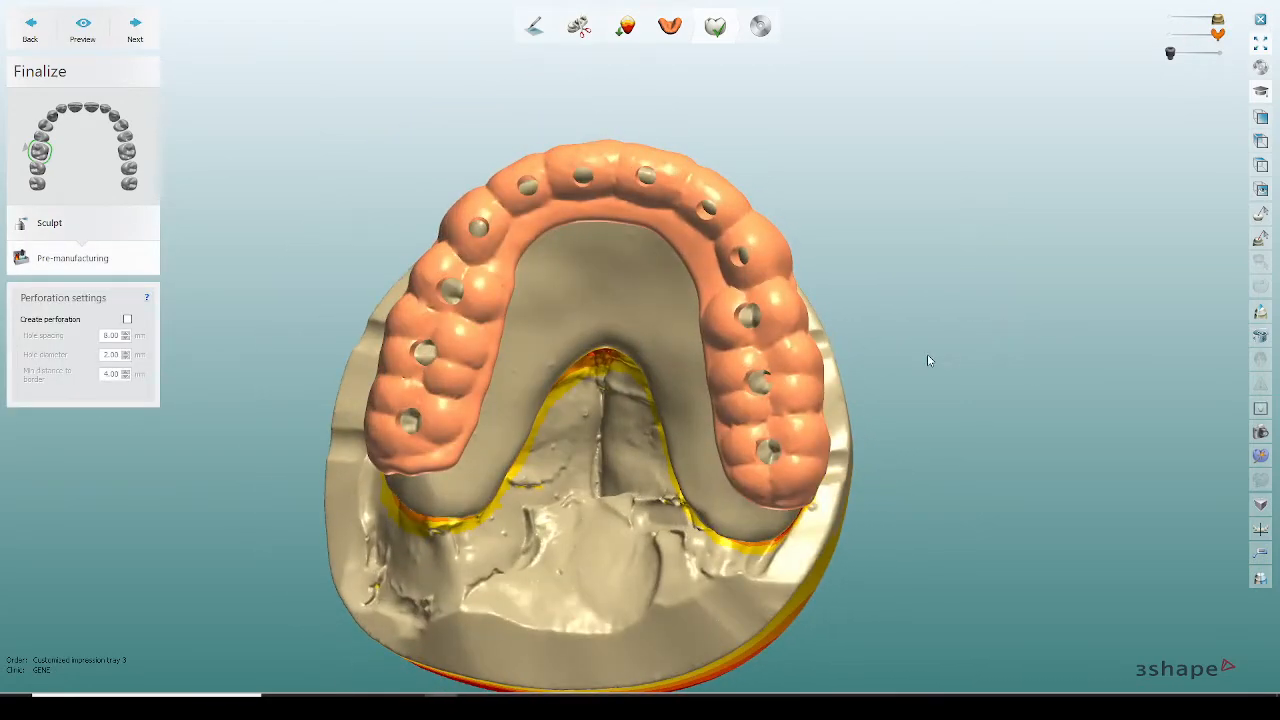
left_click(118, 37)
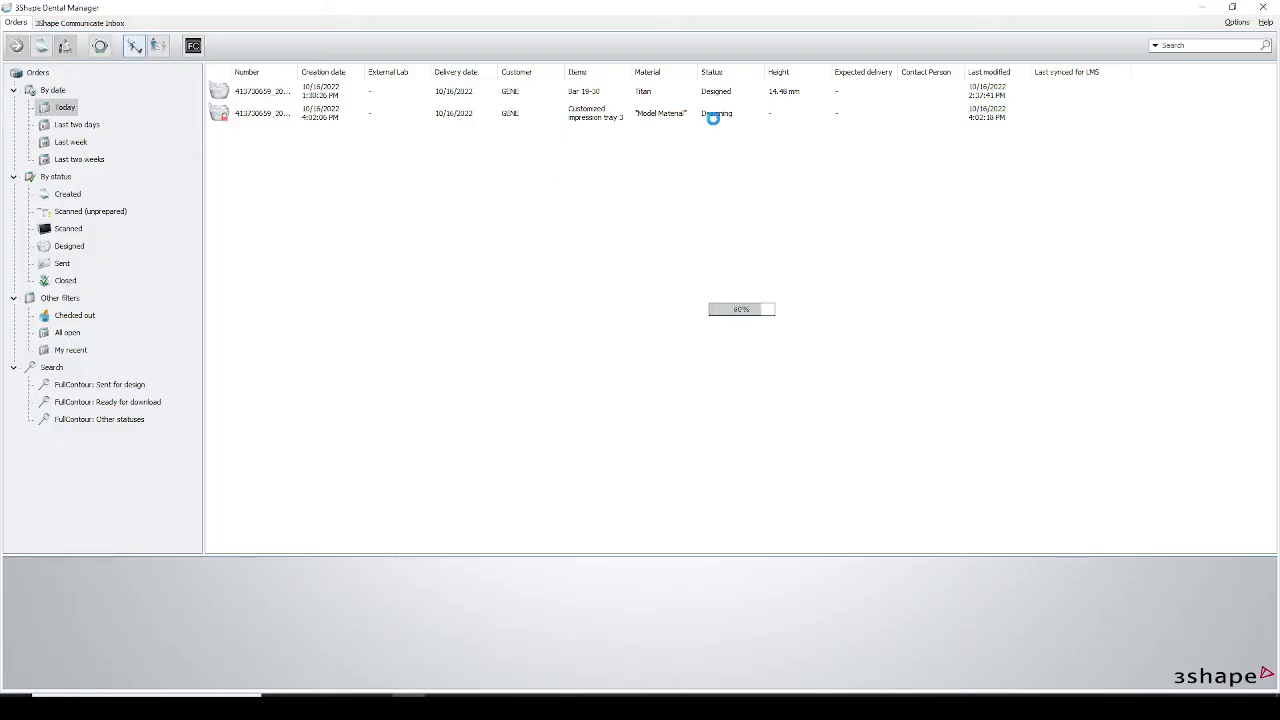
- Generate the CAM output for the Customized impression tray 3 order and close Dental Manager
right_click(701, 121)
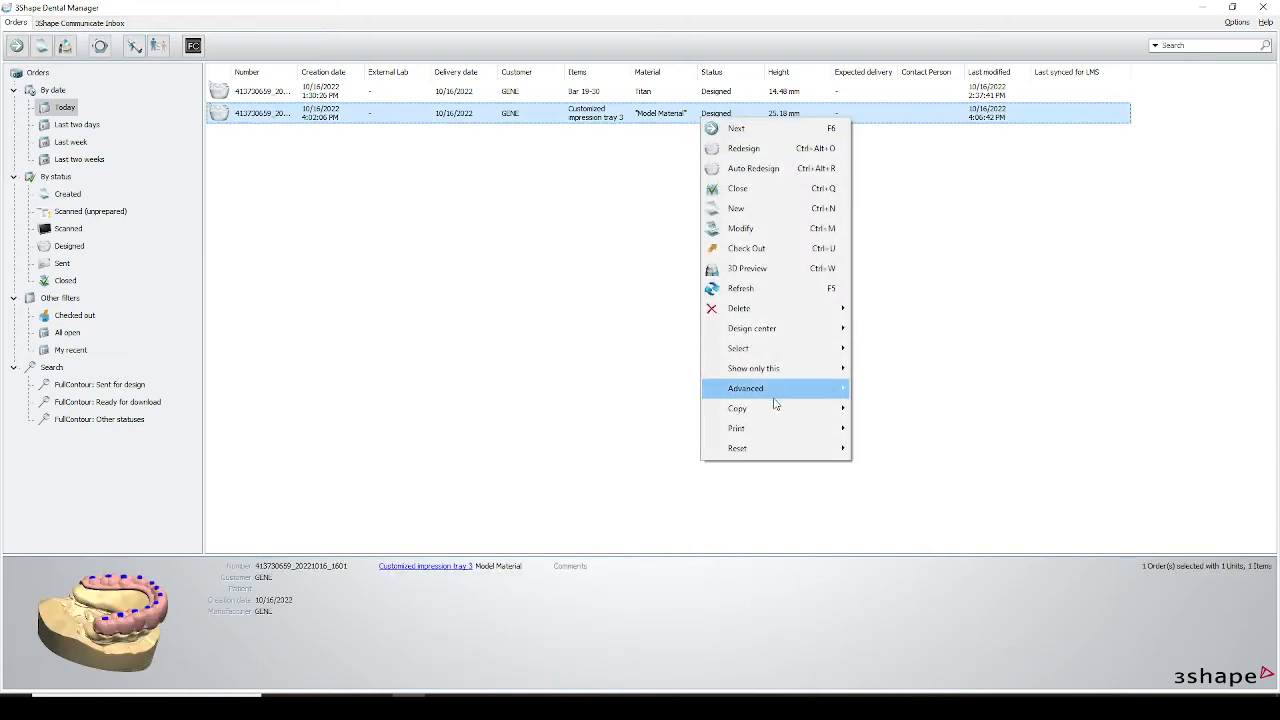
mouse_move(780, 398)
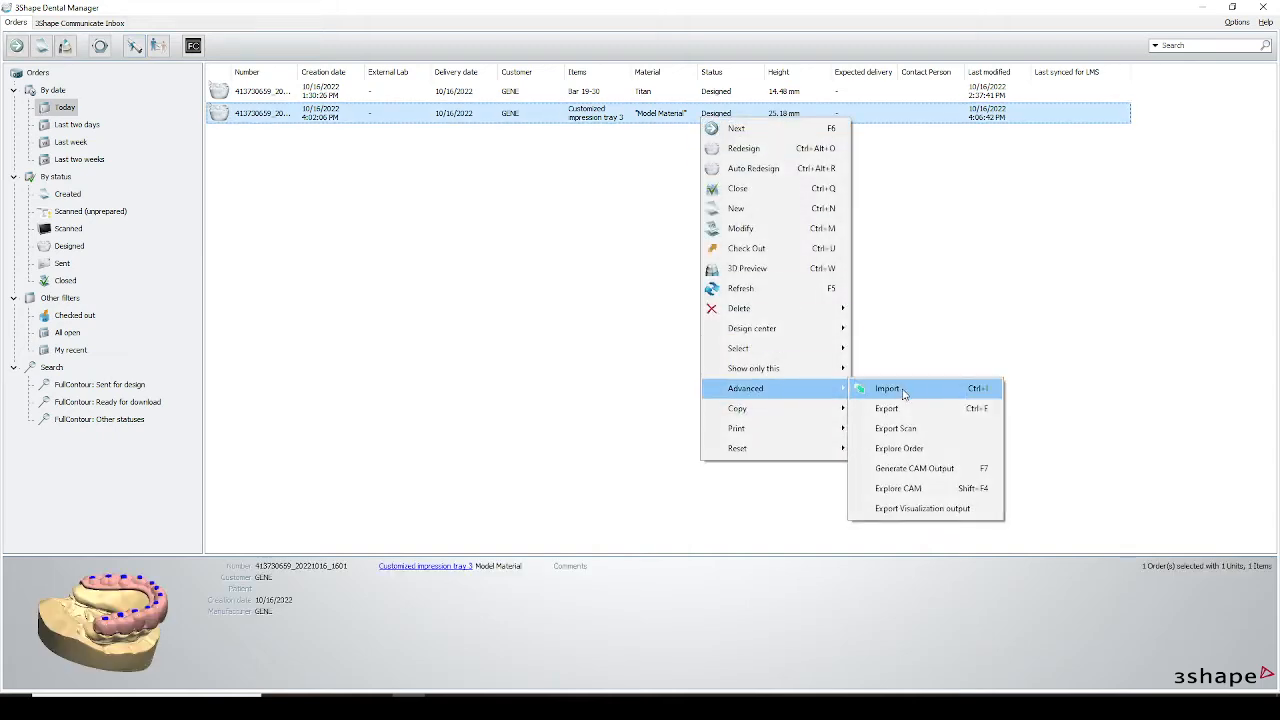
left_click(938, 470)
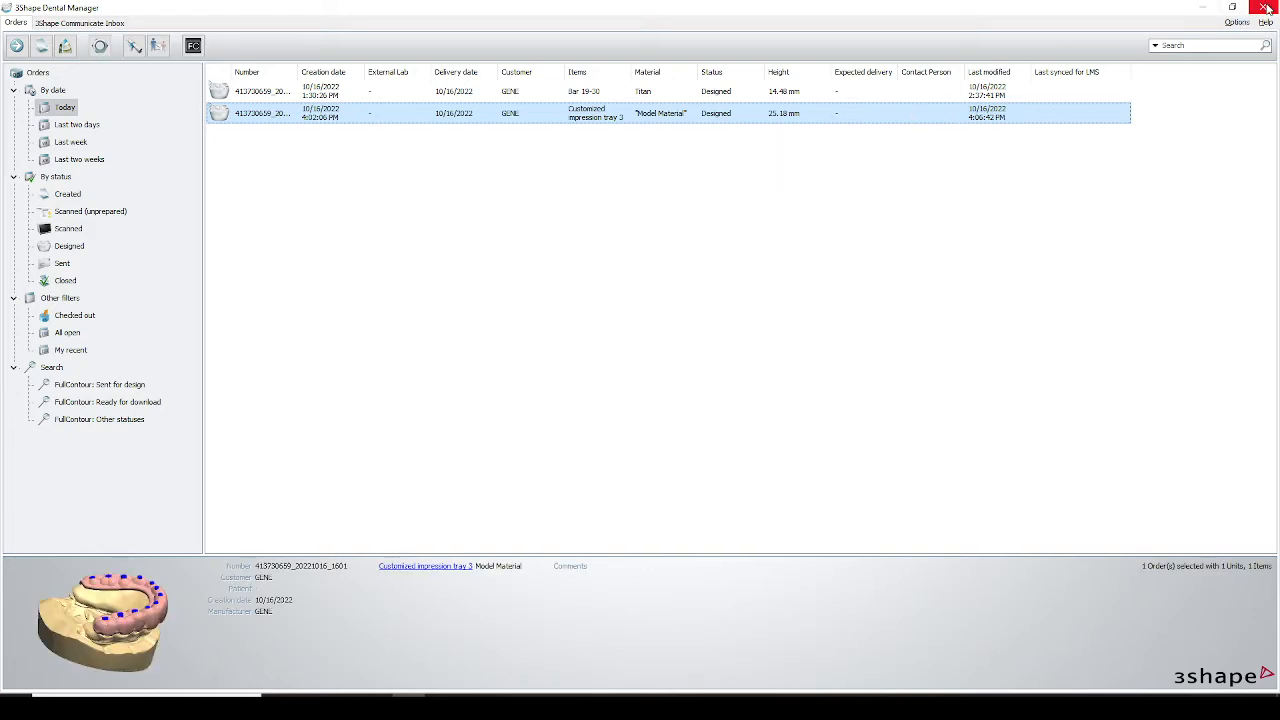
left_click(1266, 8)
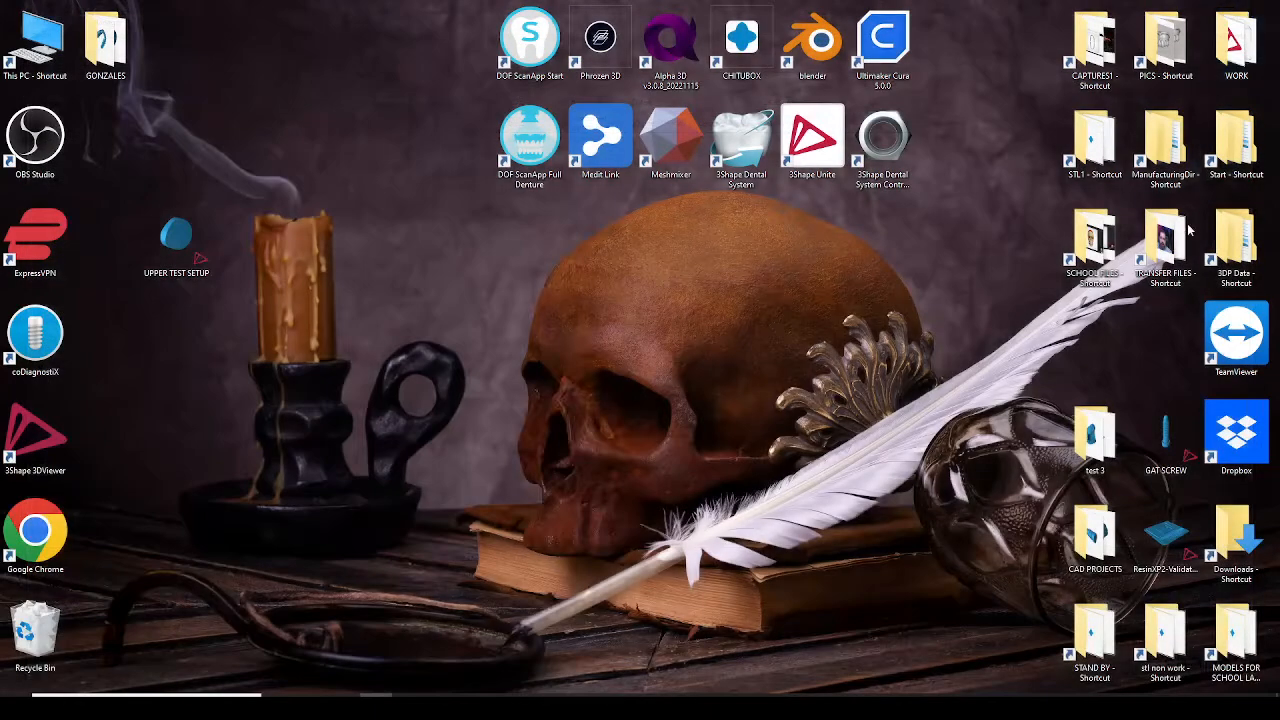
- Open the tray's 3D file from the order folder inside ManufacturingDir in Meshmixer and maximize the window
double_click(1165, 145)
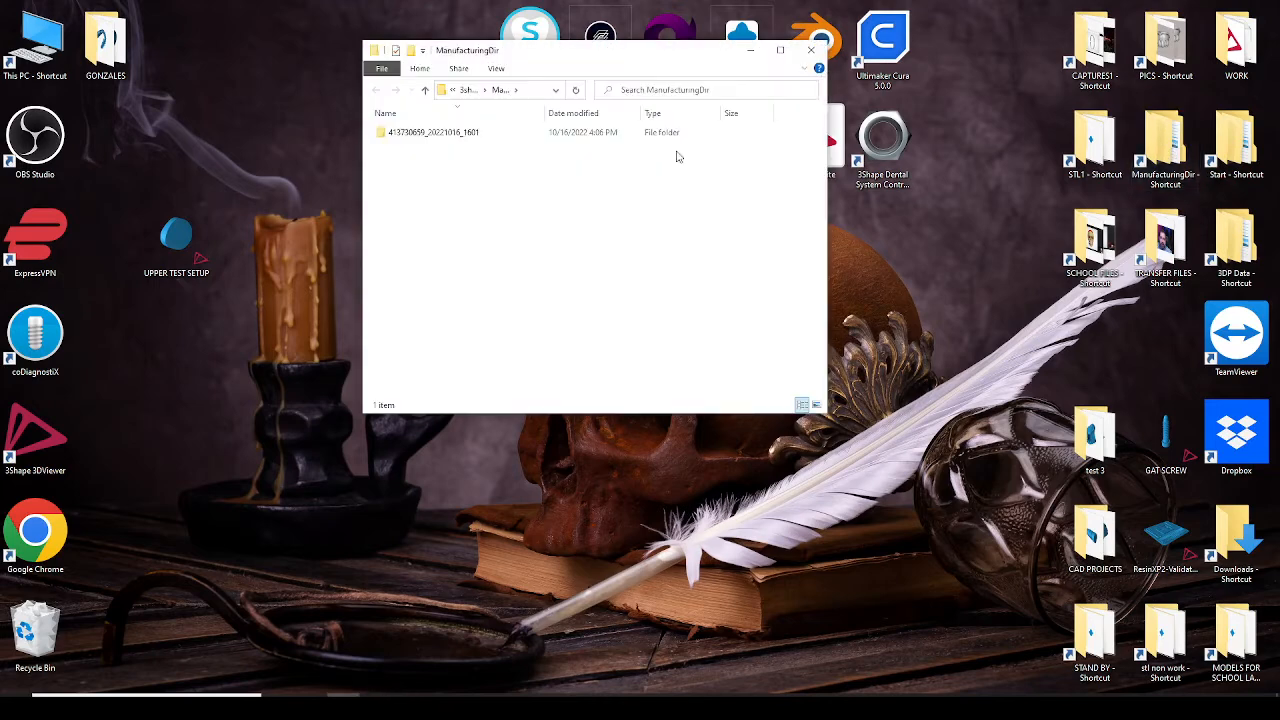
double_click(455, 132)
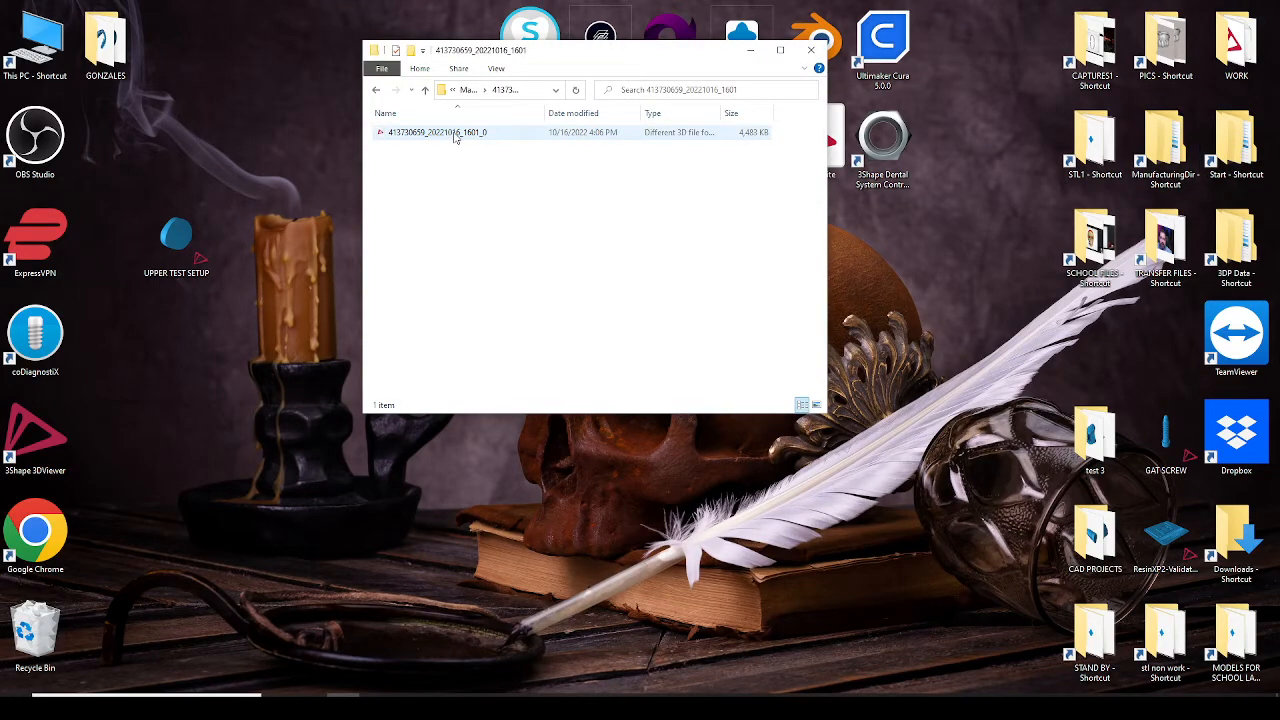
right_click(455, 136)
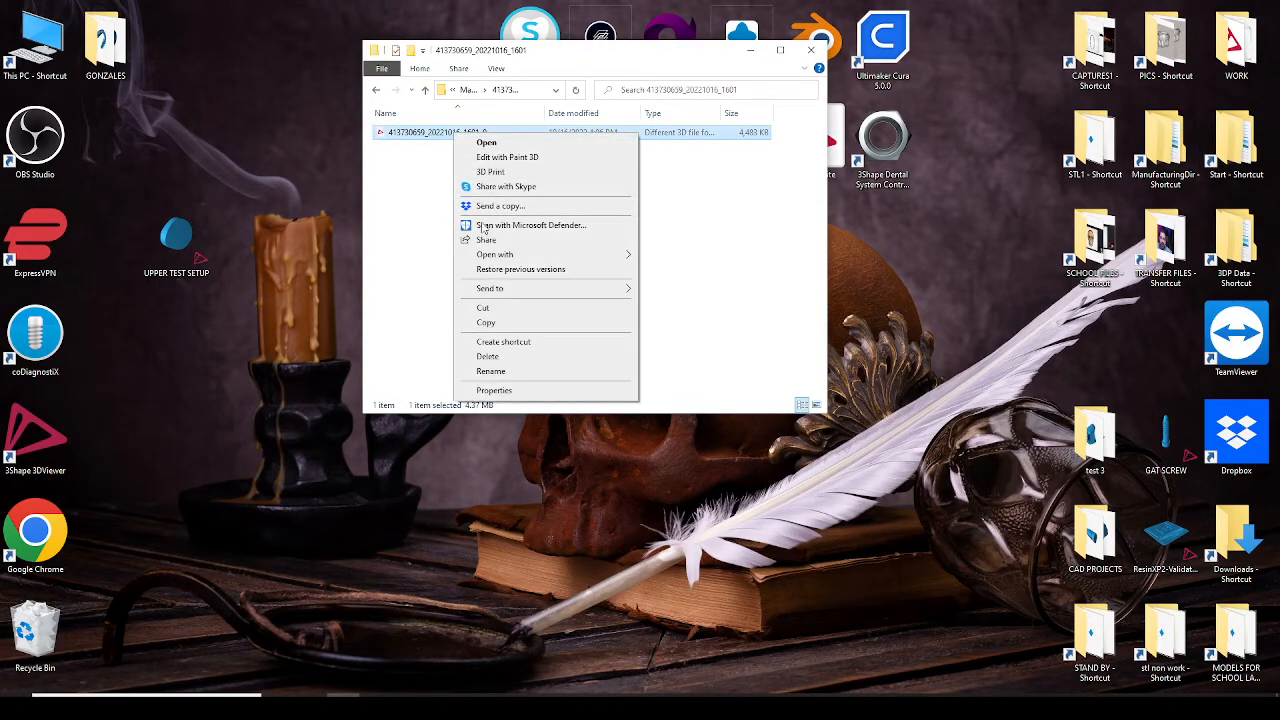
mouse_move(580, 253)
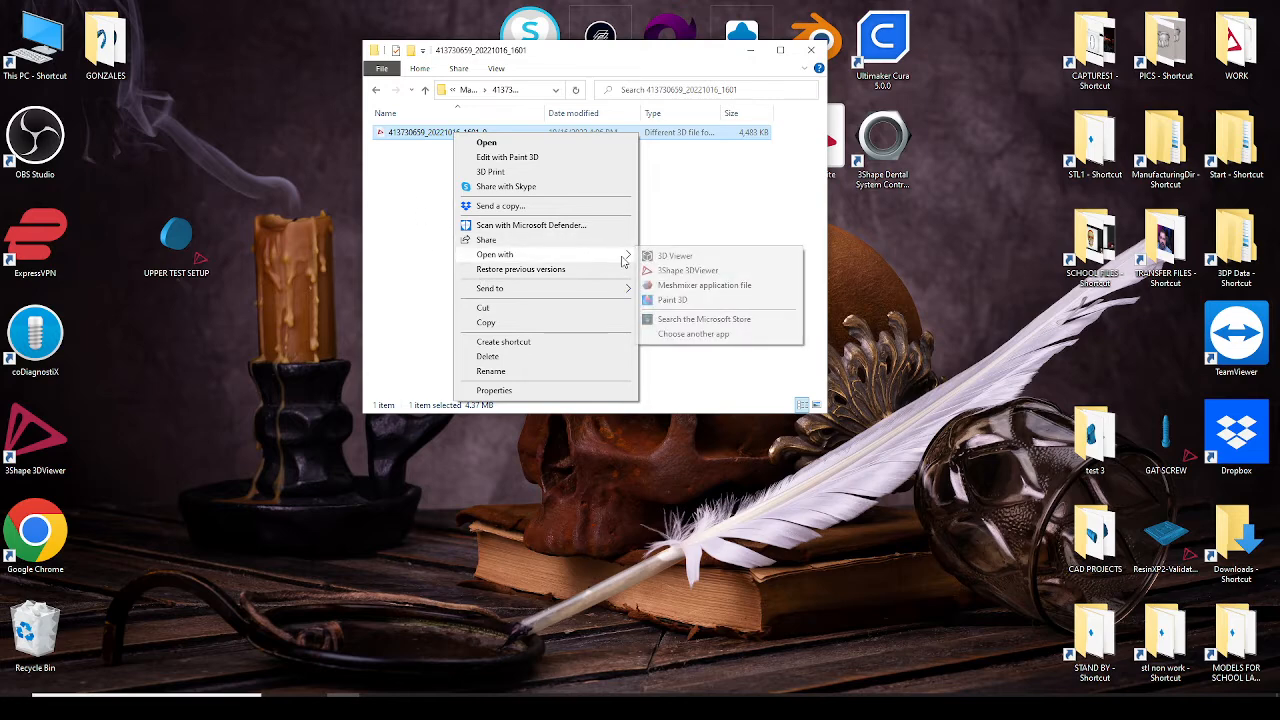
left_click(697, 286)
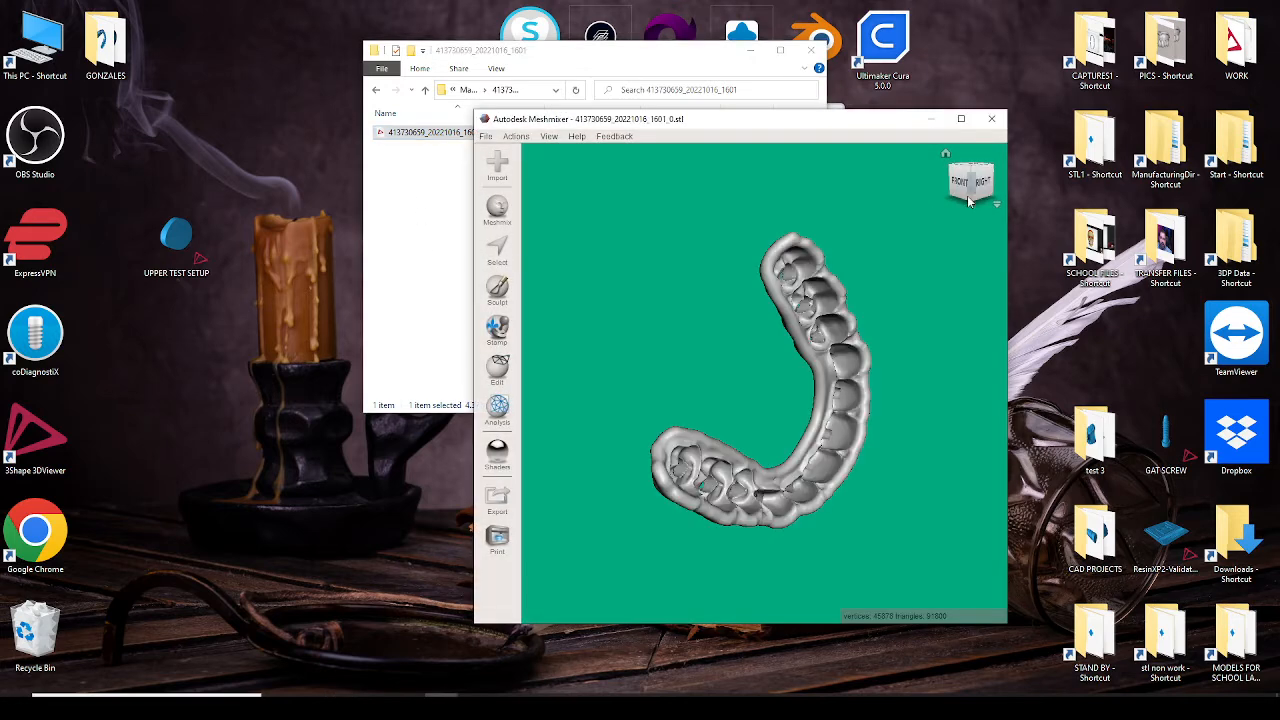
left_click(961, 119)
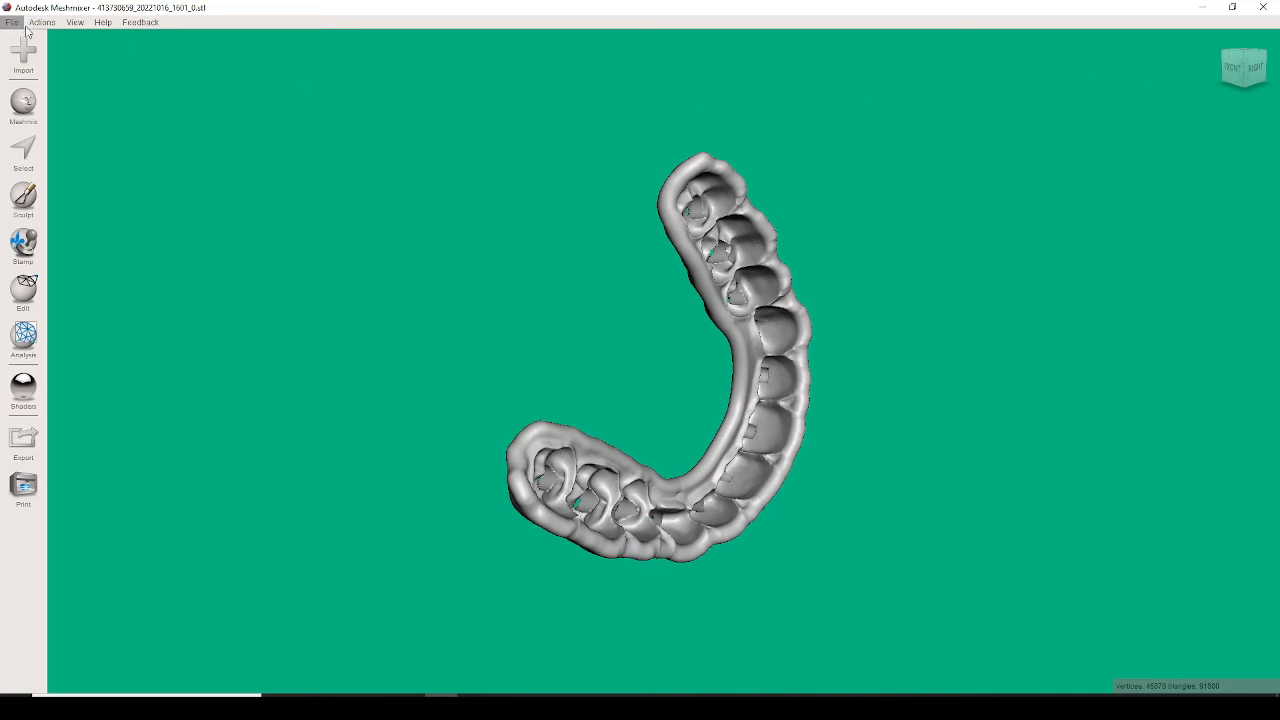
- Select the loose fragment in the middle back-tooth hole with selection size 28, delete it and clear the selection
right_click_drag(440, 370, 962, 446)
scroll(825, 425, "up", 5)
scroll(964, 450, "up", 5)
middle_click_drag(966, 456, 744, 398)
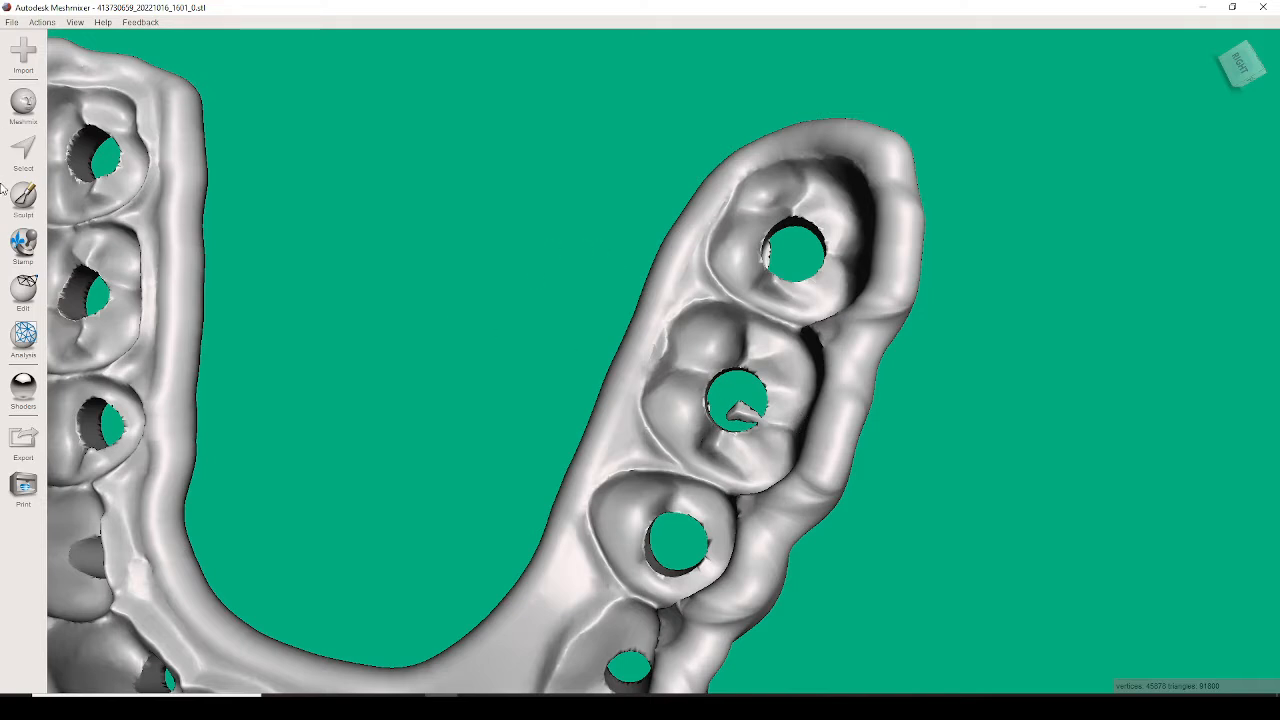
left_click(24, 152)
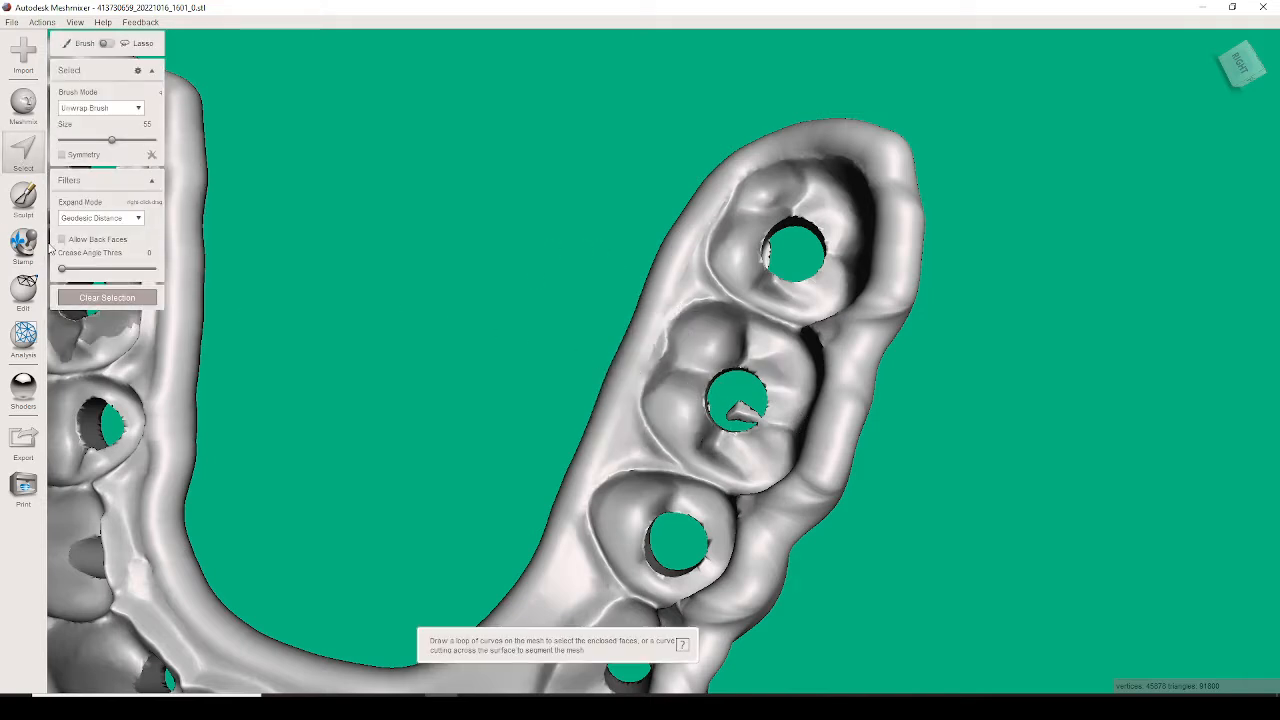
left_click(88, 140)
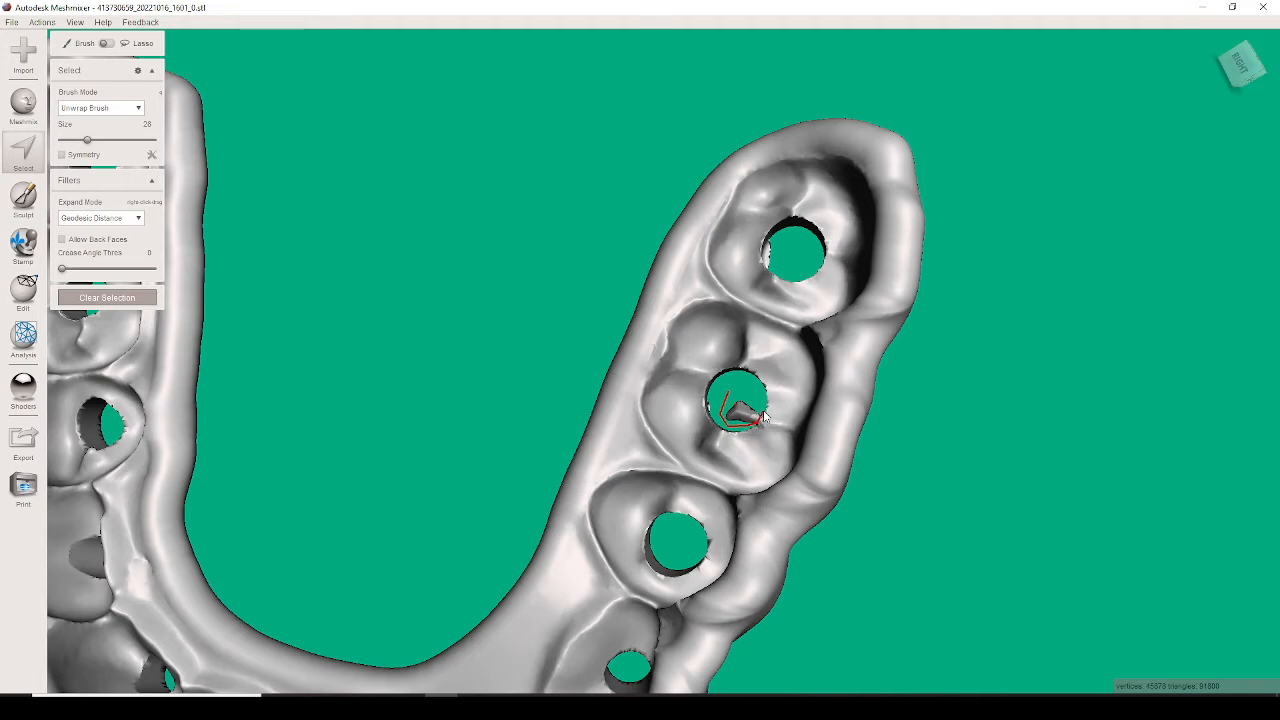
left_click_drag(739, 390, 733, 400)
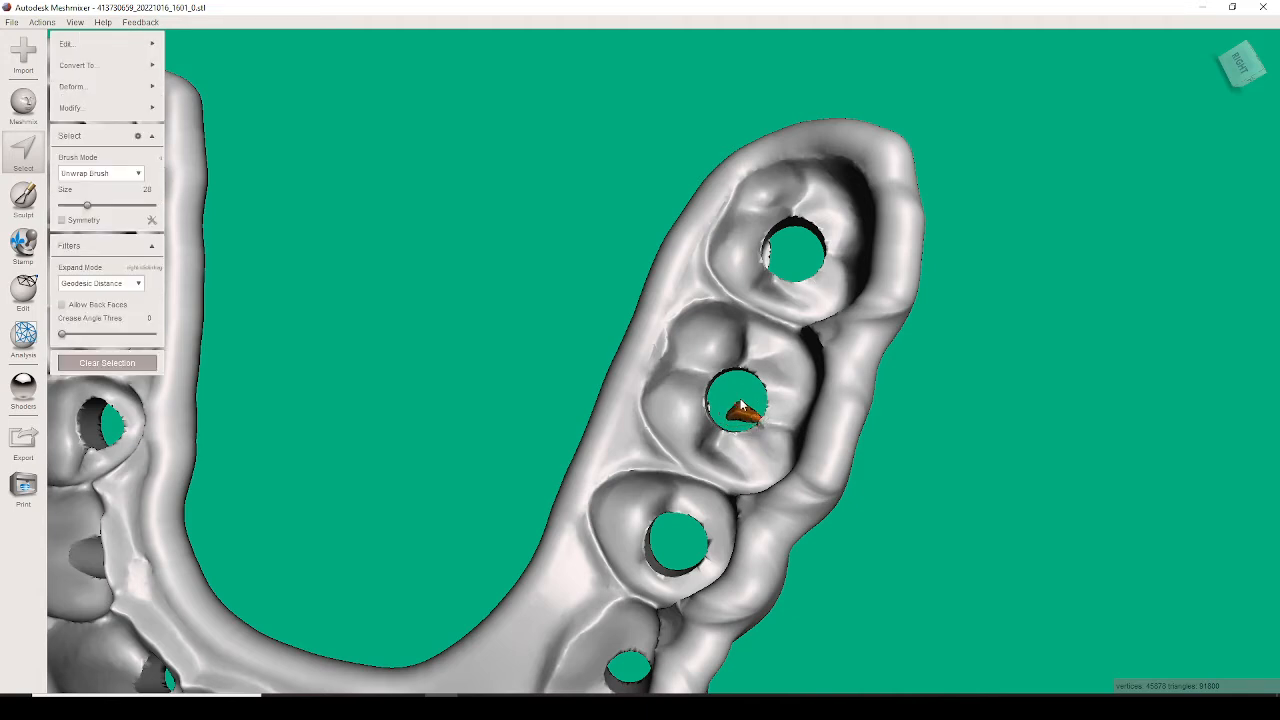
key("Delete")
right_click_drag(744, 422, 858, 478)
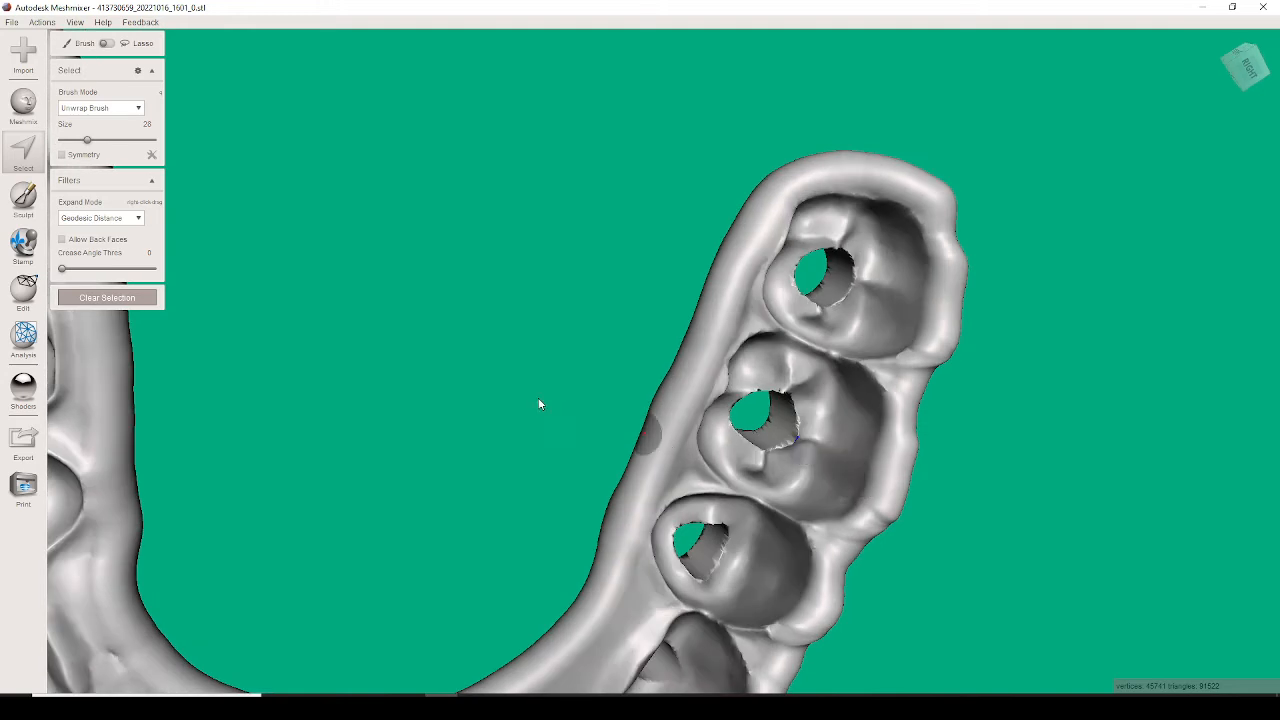
left_click(120, 301)
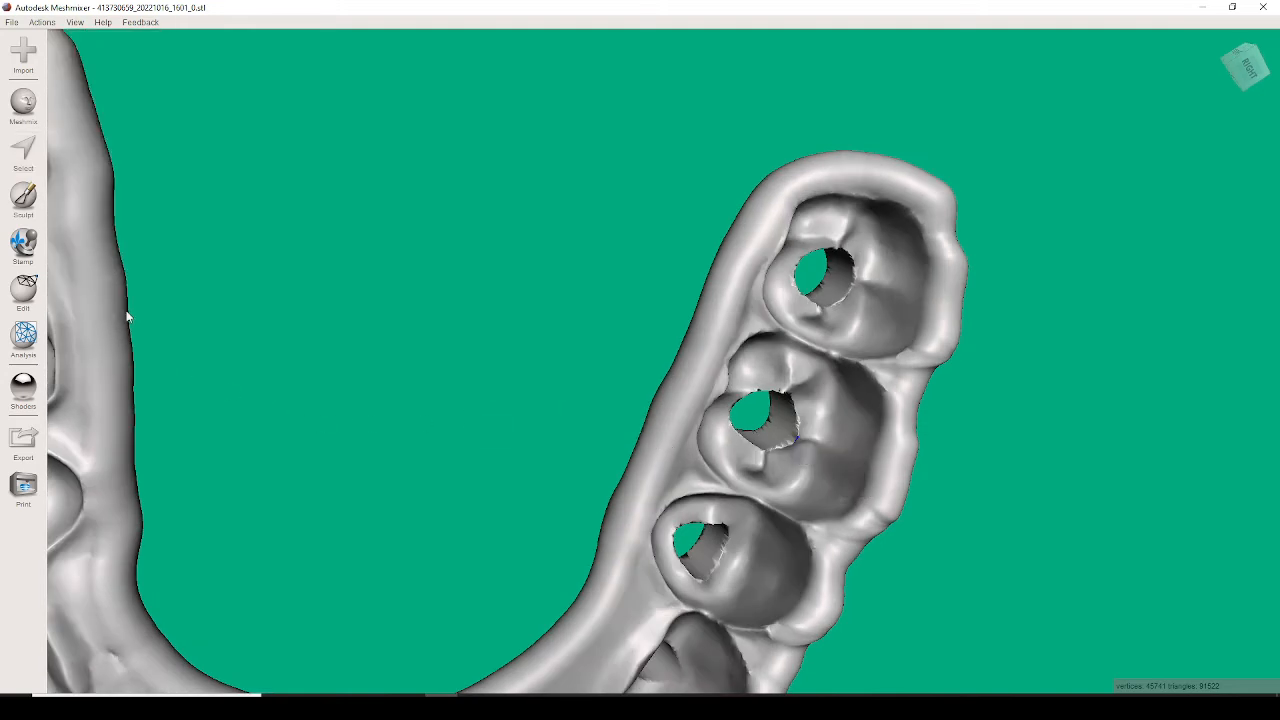
- Auto repair all mesh defects with the Inspector in Flat Fill mode, check the tray's outer side and close the Inspector
key("i")
left_click(107, 143)
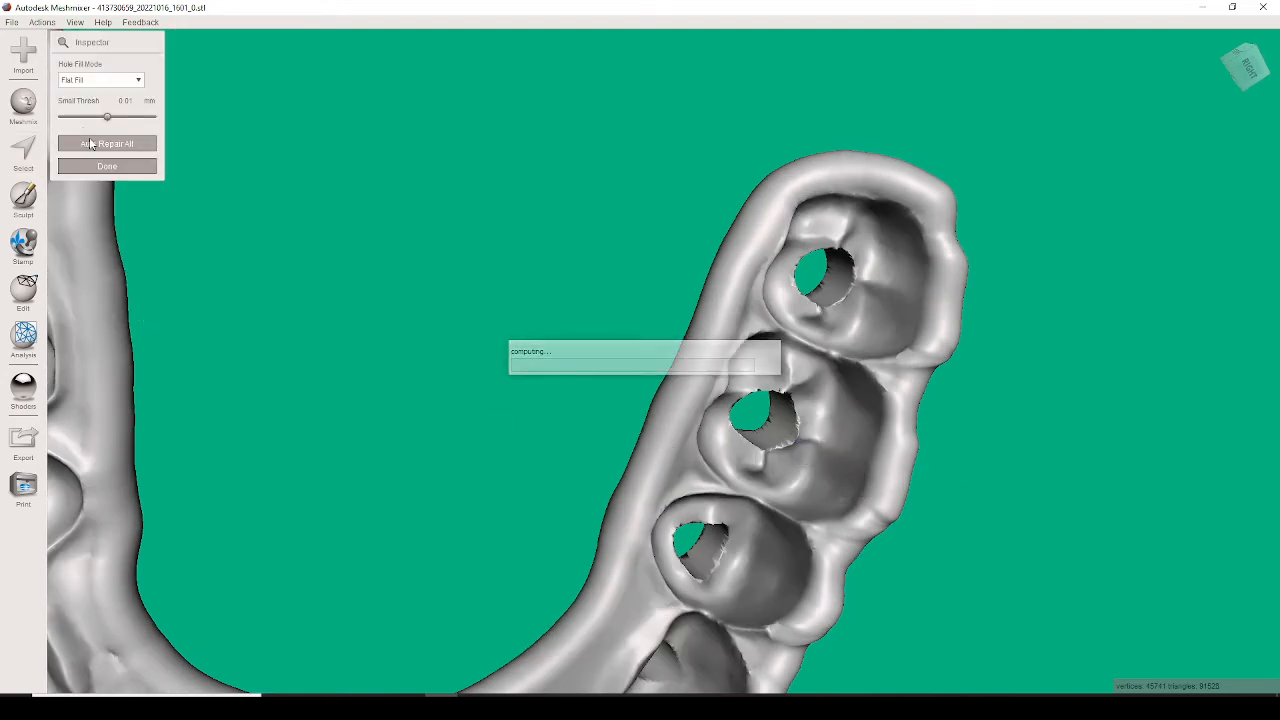
right_click_drag(503, 257, 523, 514)
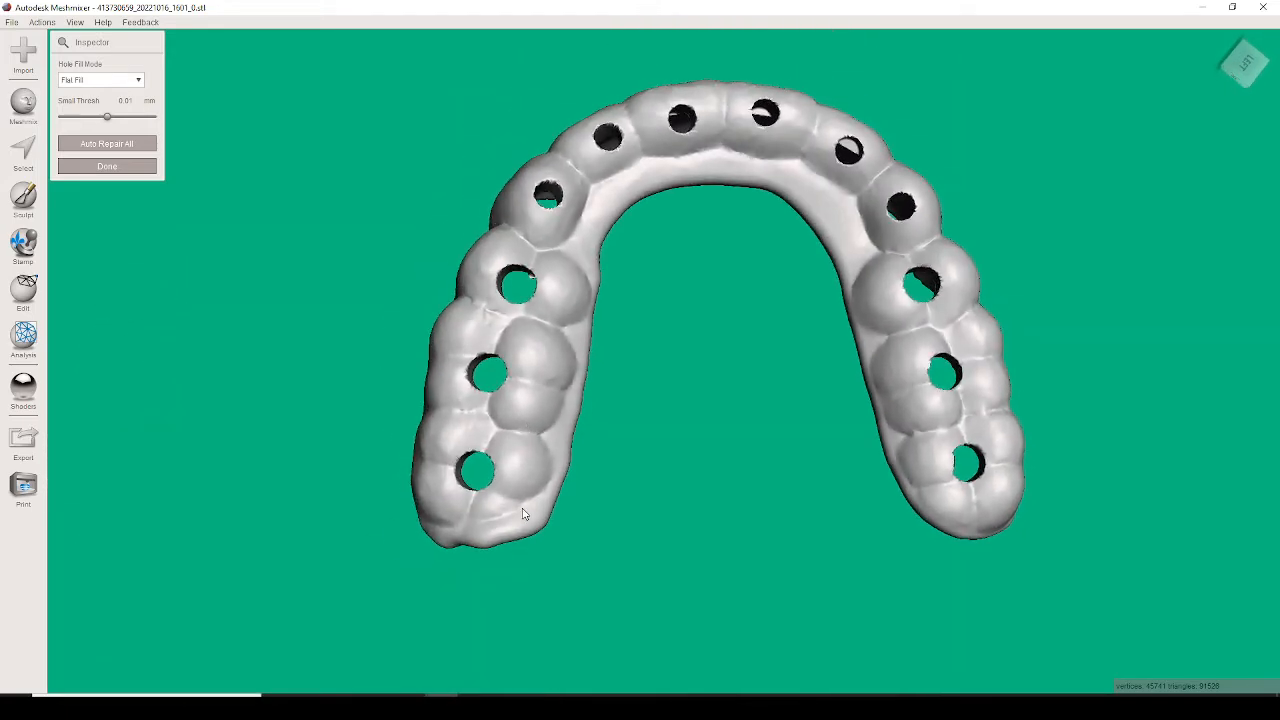
left_click(107, 166)
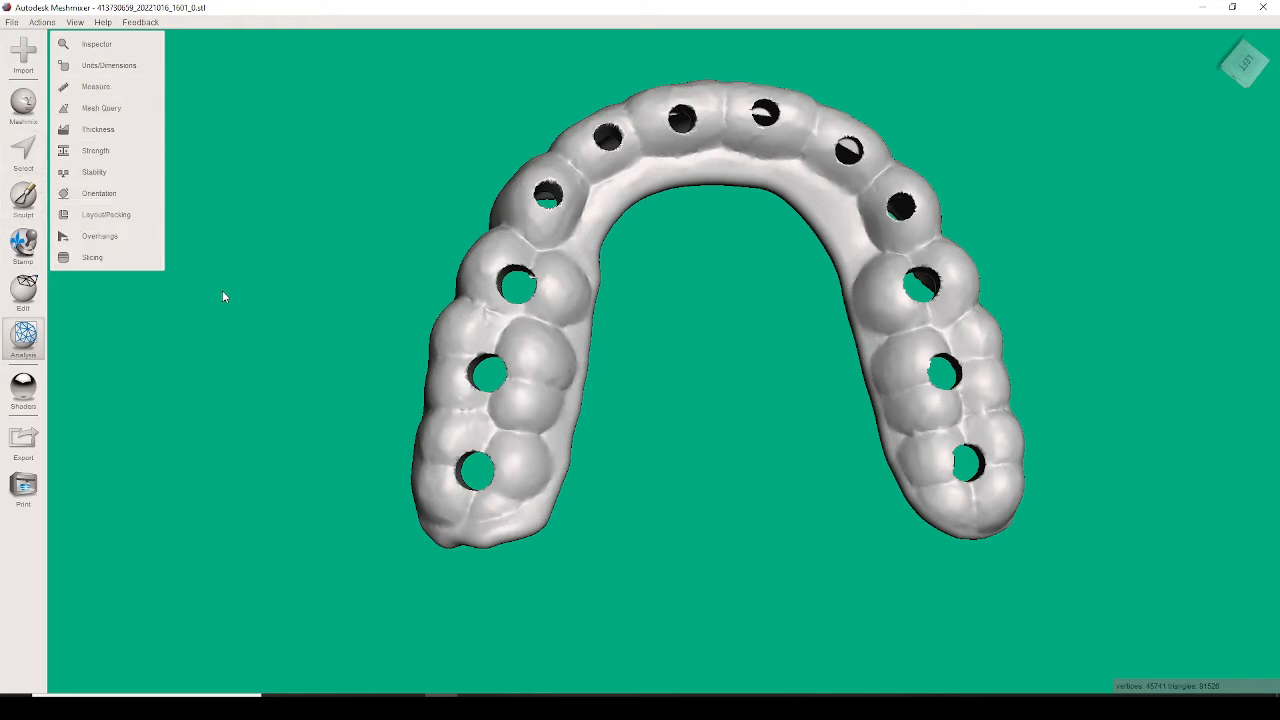
- Add the long rod-shaped part from the My Parts library to the scene with the tray
left_click(24, 105)
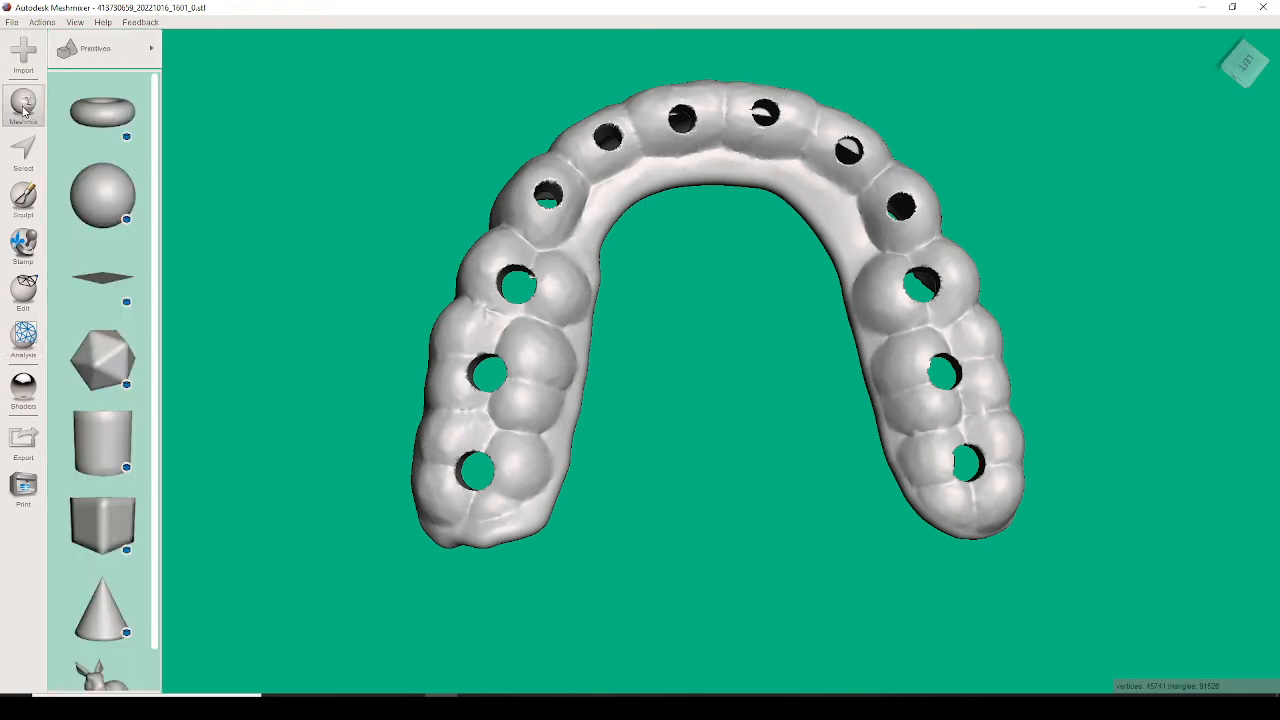
left_click(105, 48)
left_click(207, 220)
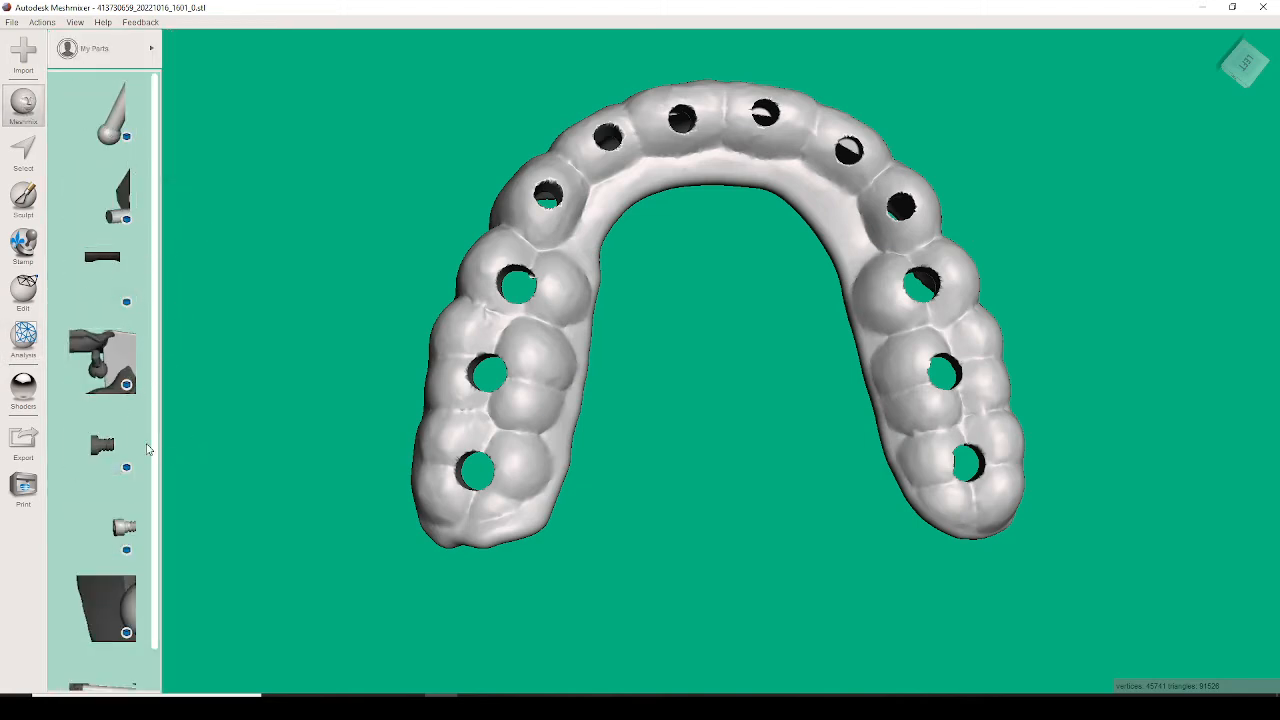
scroll(108, 330, "down", 1)
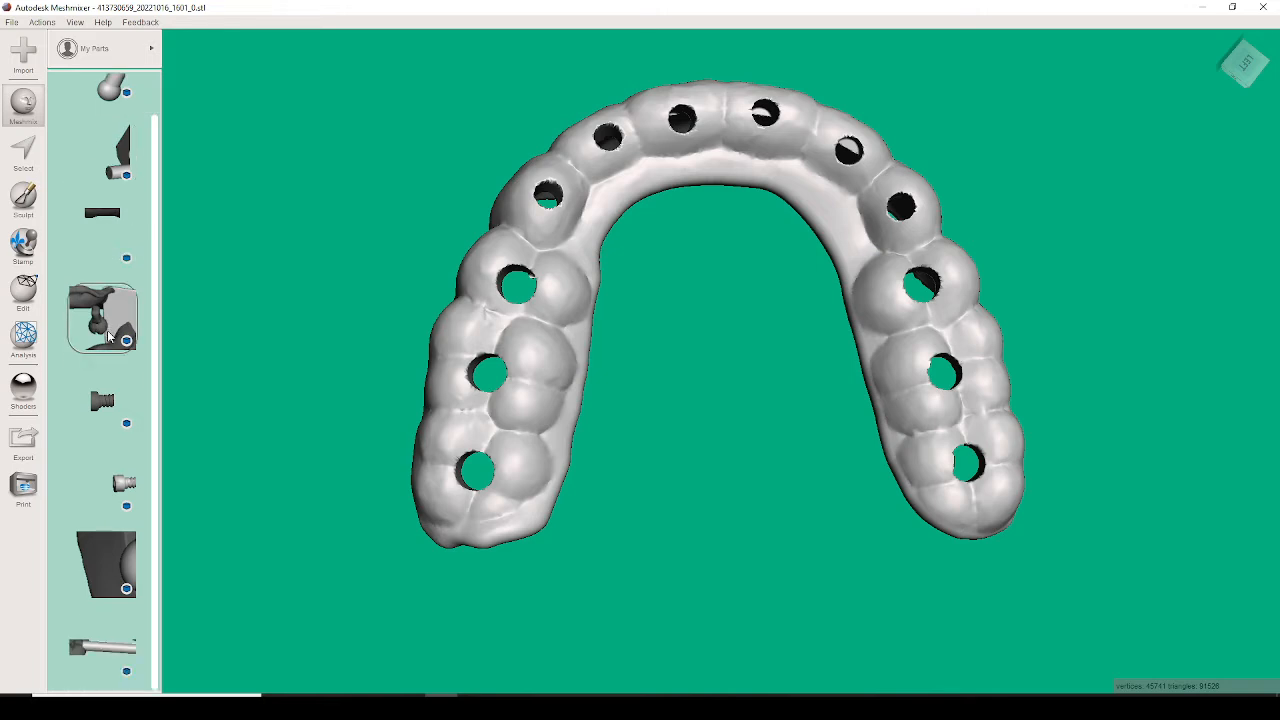
left_click_drag(112, 648, 314, 435)
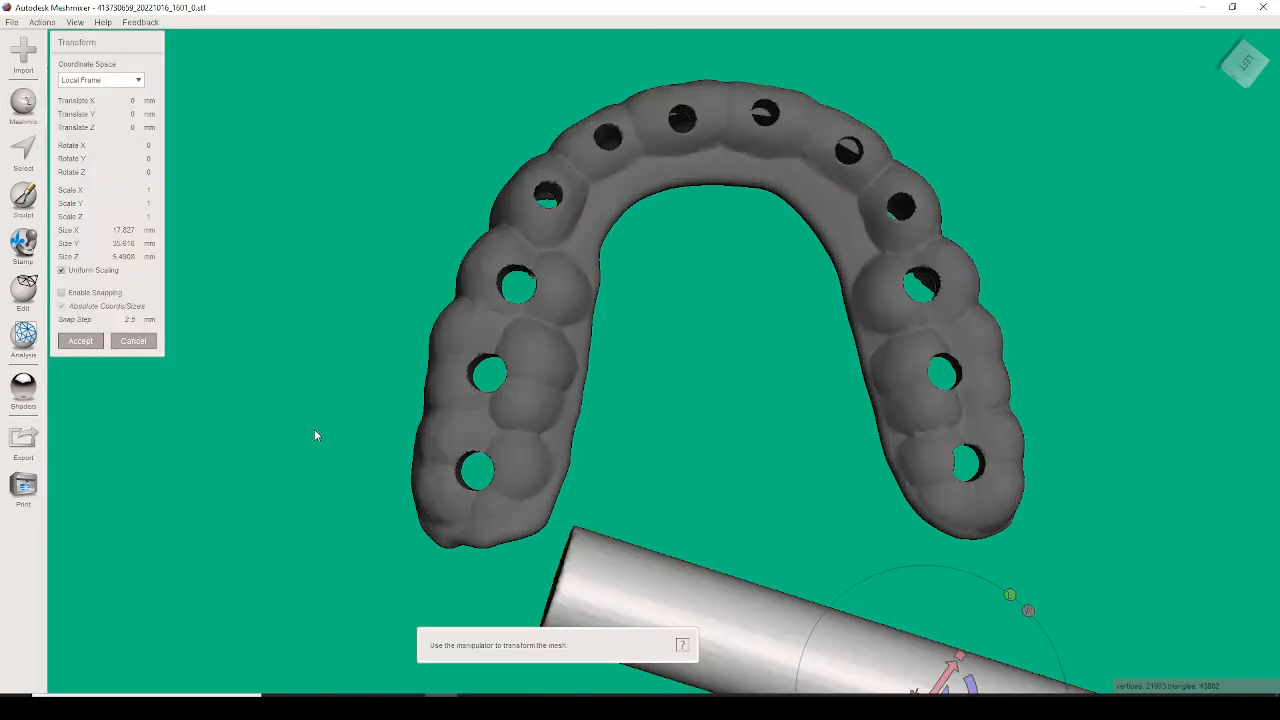
left_click_drag(829, 514, 718, 462)
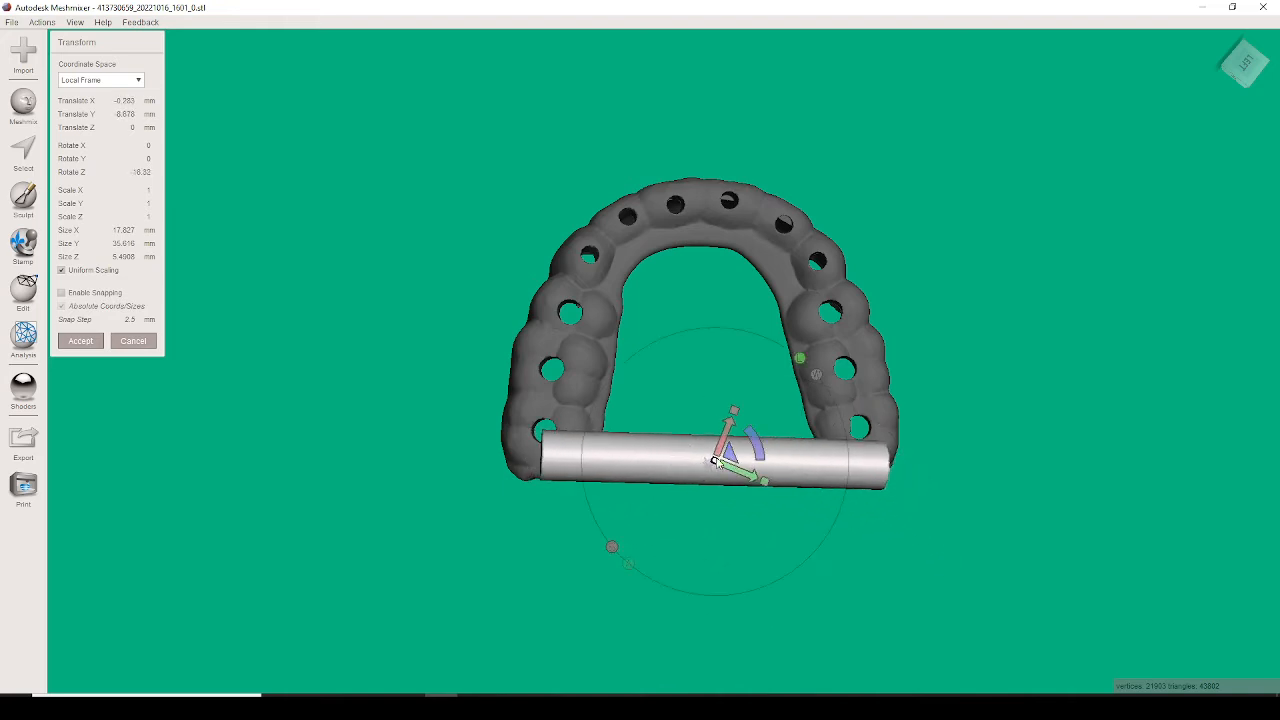
left_click(133, 341)
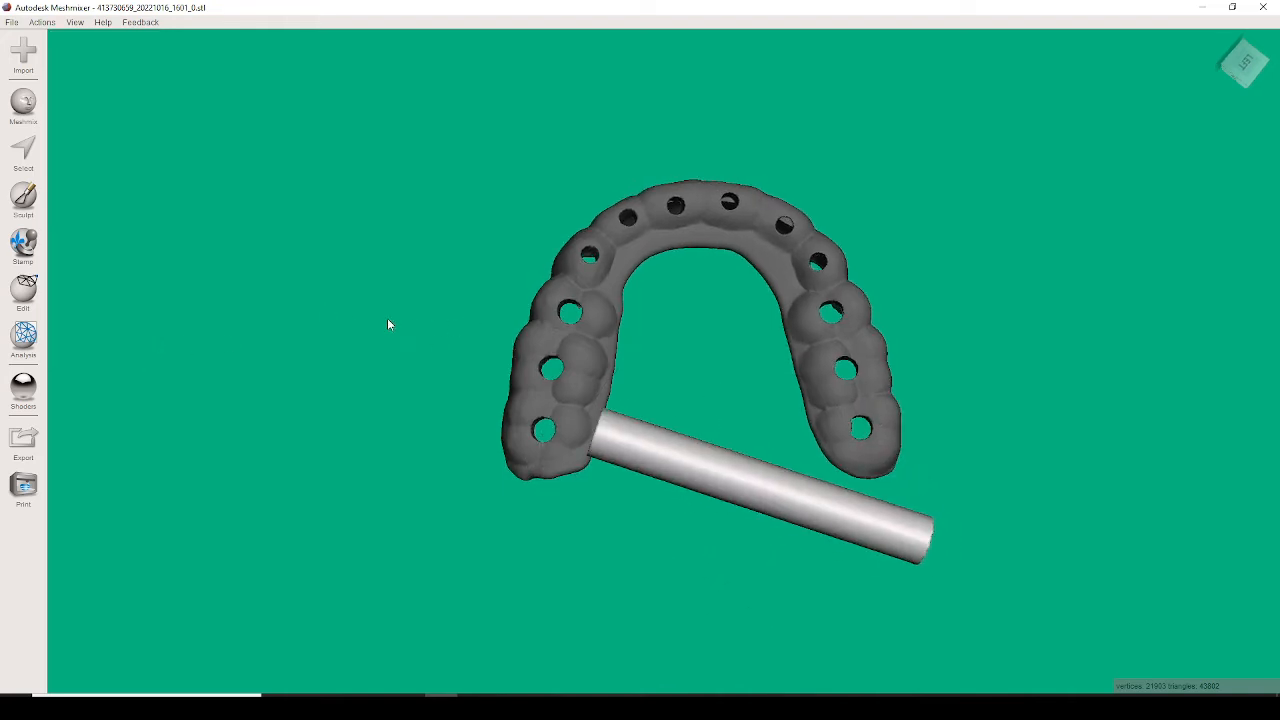
left_click(24, 106)
left_click(94, 48)
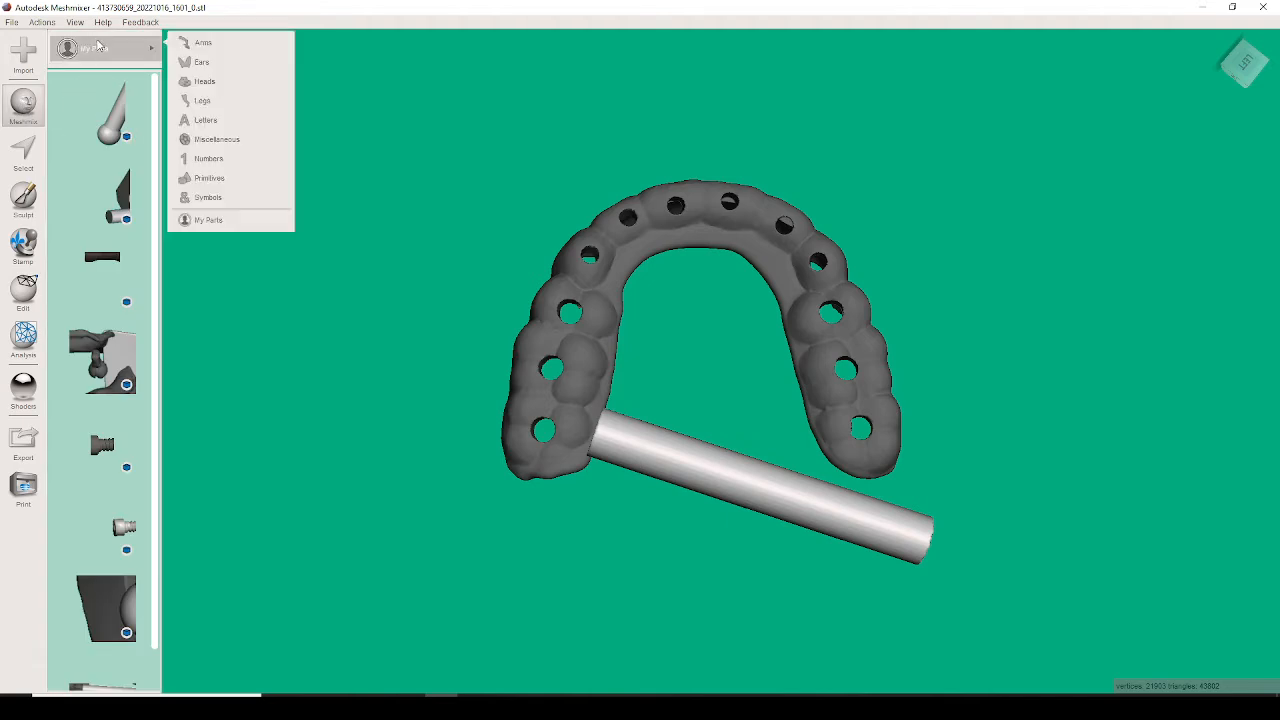
left_click(237, 189)
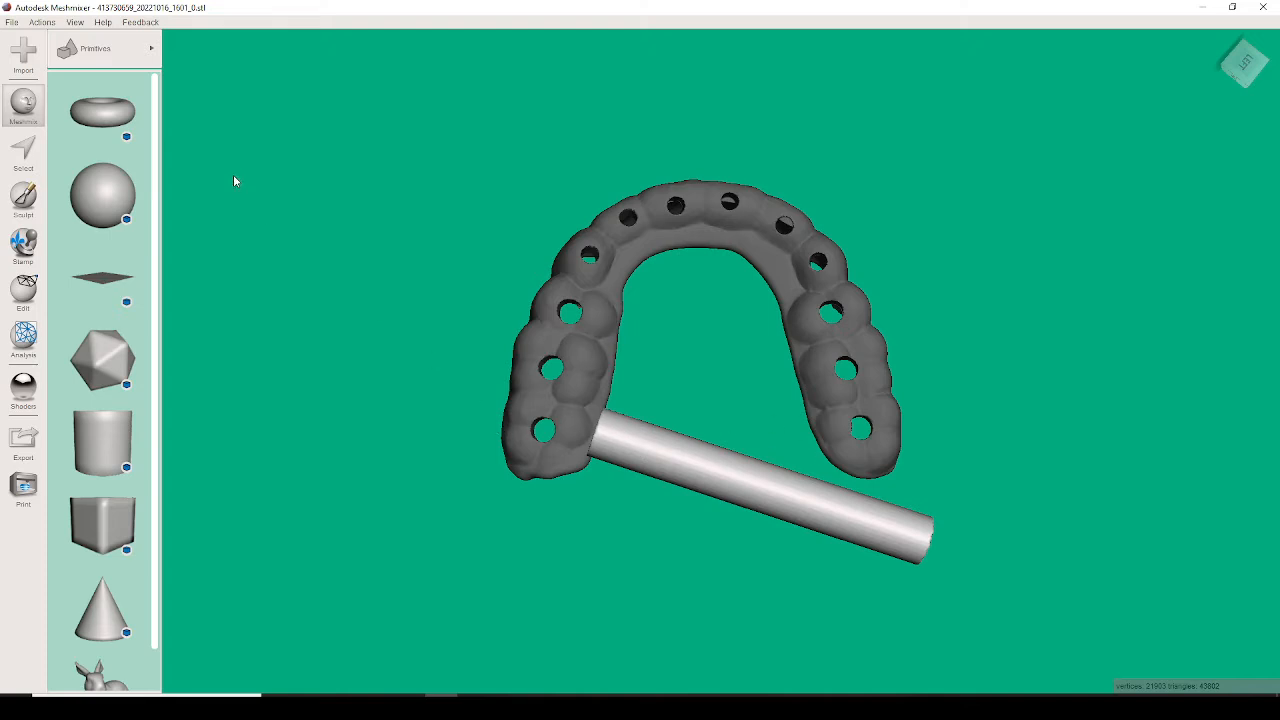
left_click(105, 60)
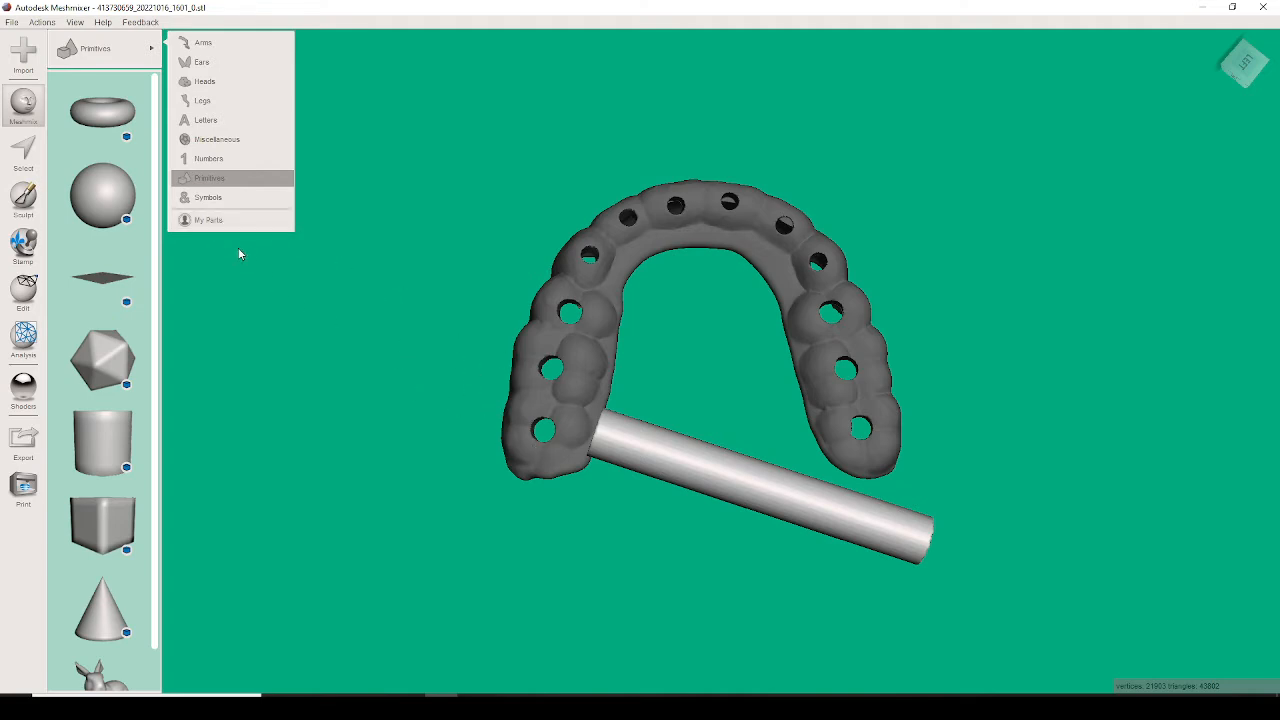
right_click_drag(574, 230, 595, 190)
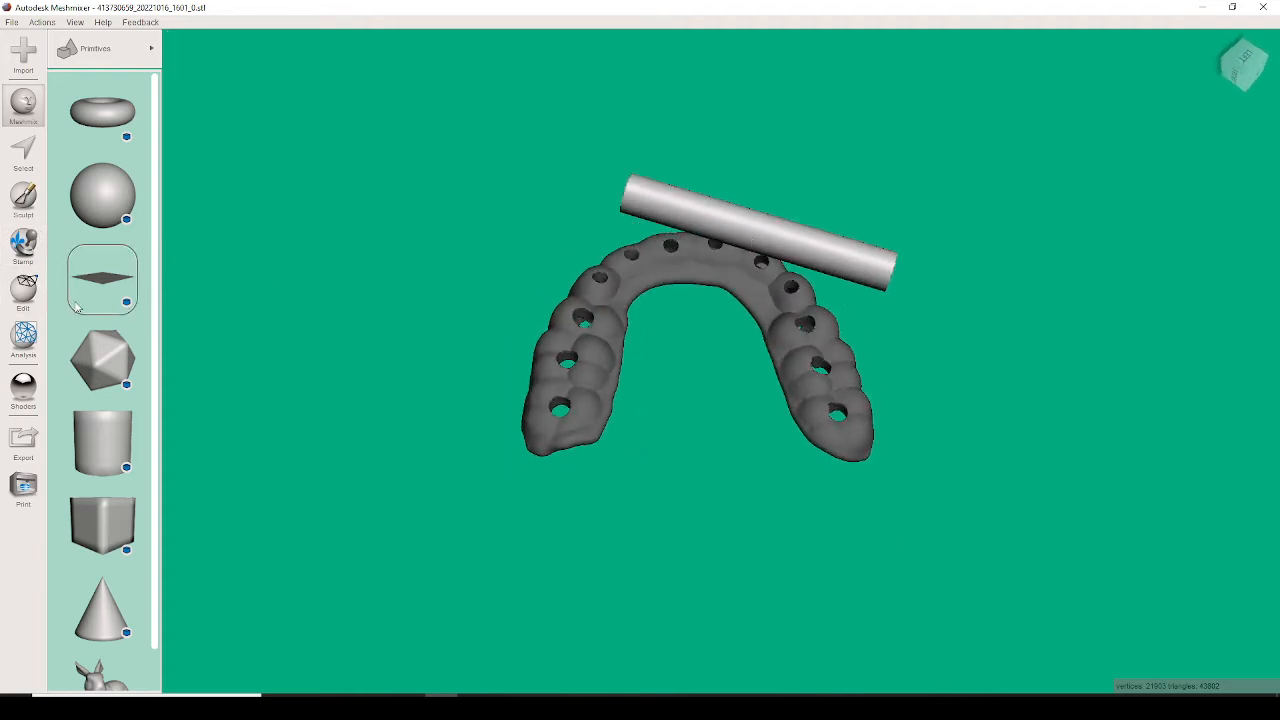
- Transform the rod with a rotation of about -14.61 around Z and move it over the opening between the tray's arms
left_click(22, 290)
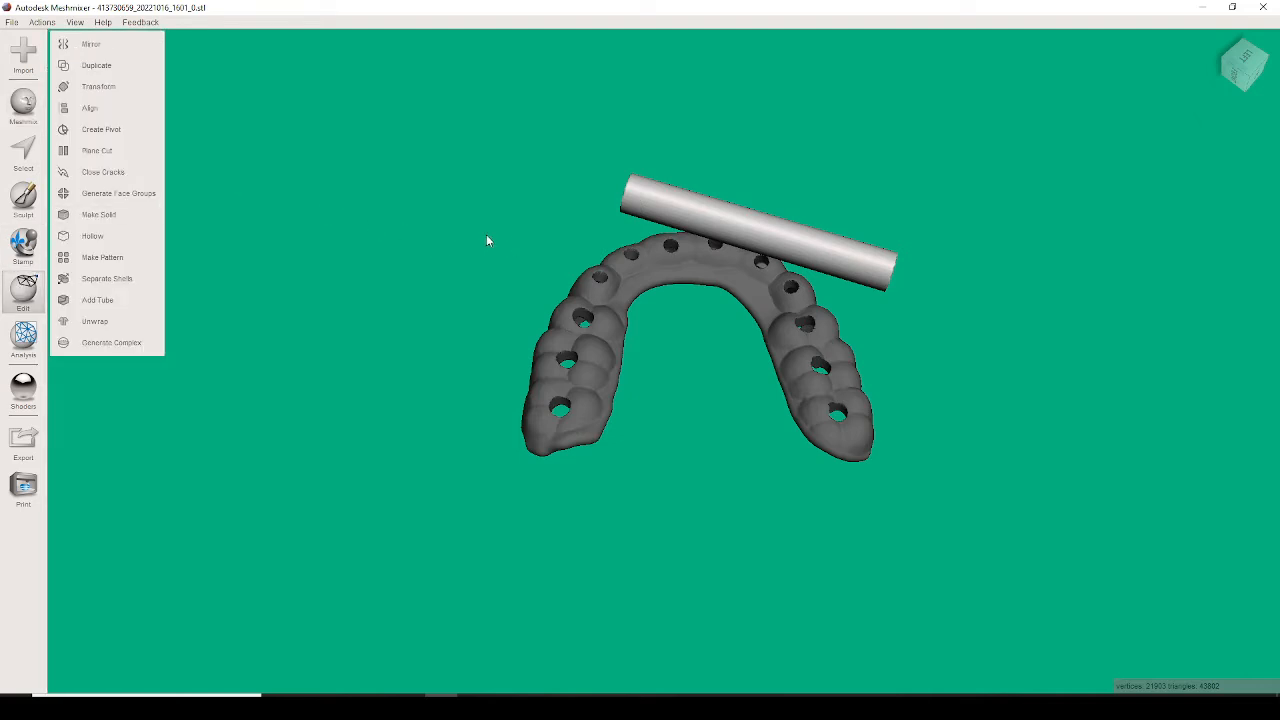
key("t")
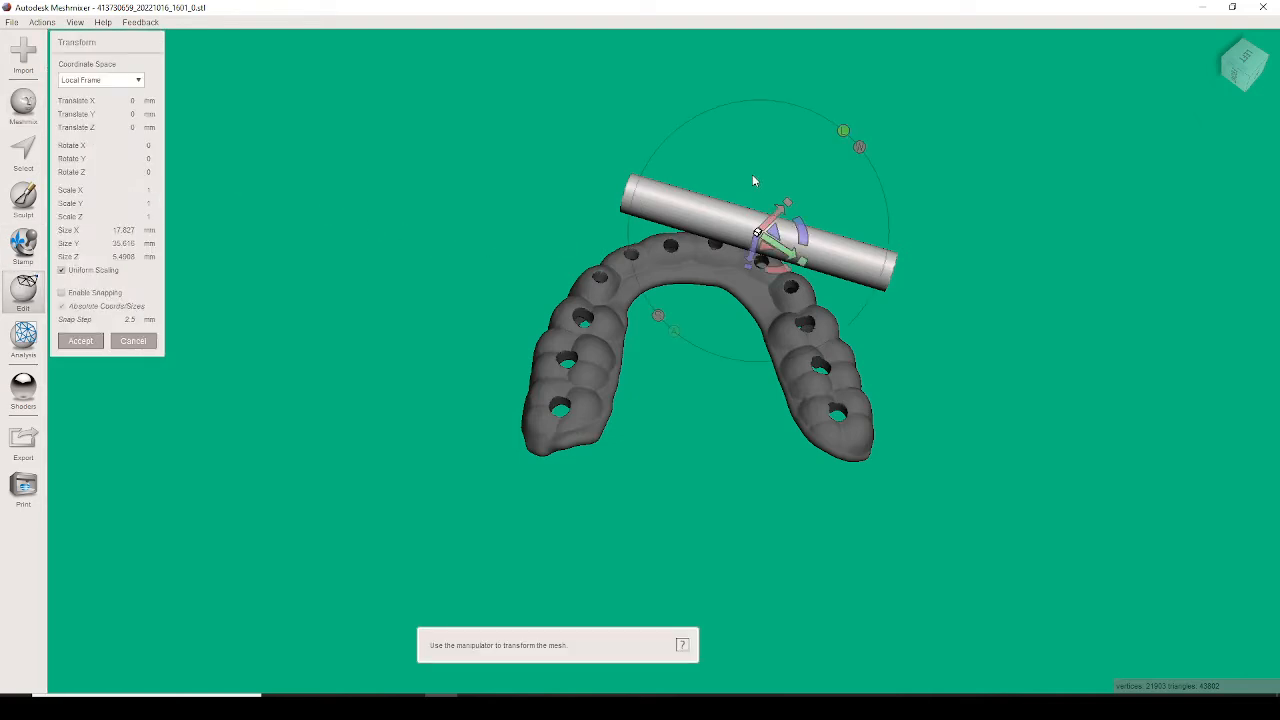
left_click_drag(749, 267, 758, 228)
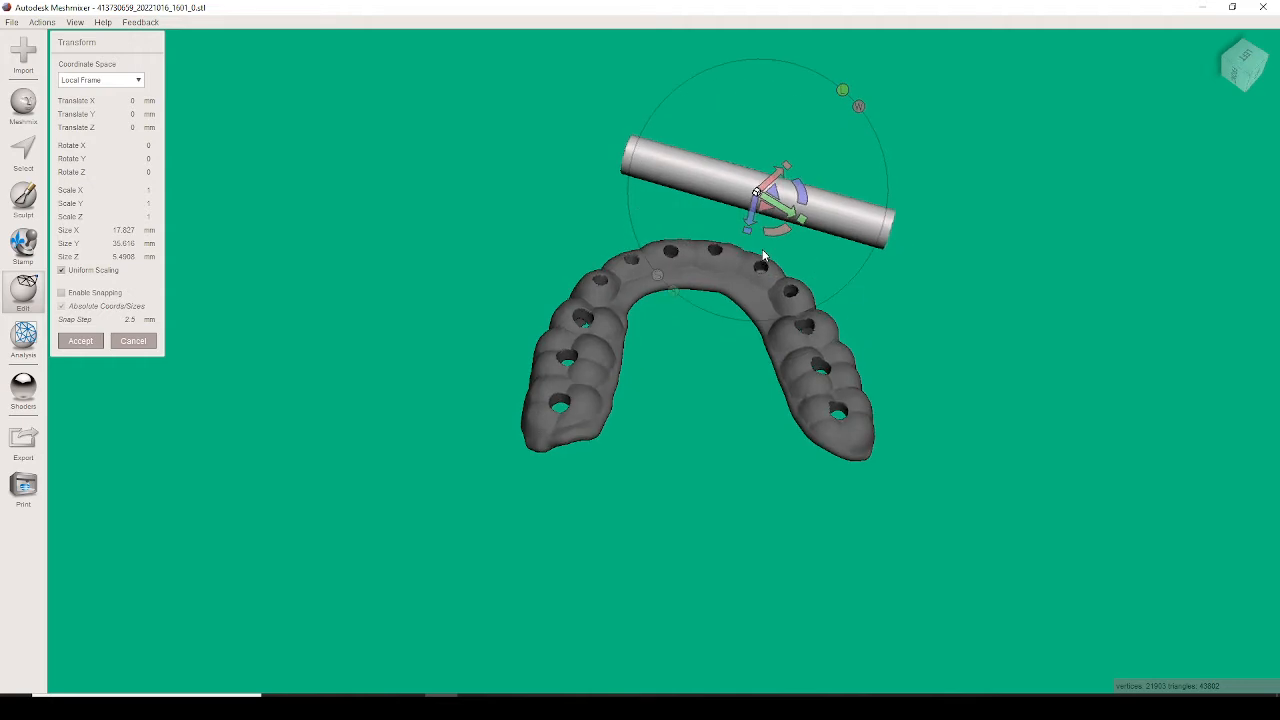
right_click_drag(758, 250, 823, 279)
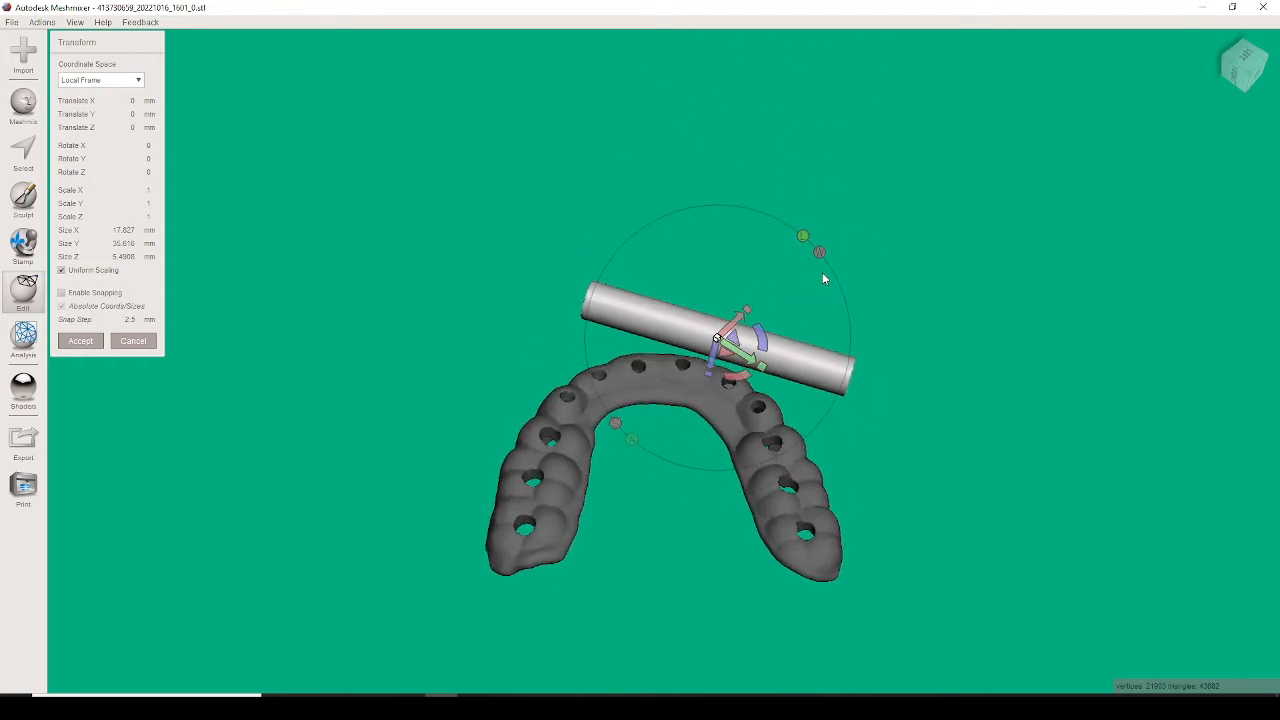
left_click(819, 254)
left_click_drag(764, 340, 682, 543)
right_click_drag(681, 541, 648, 668)
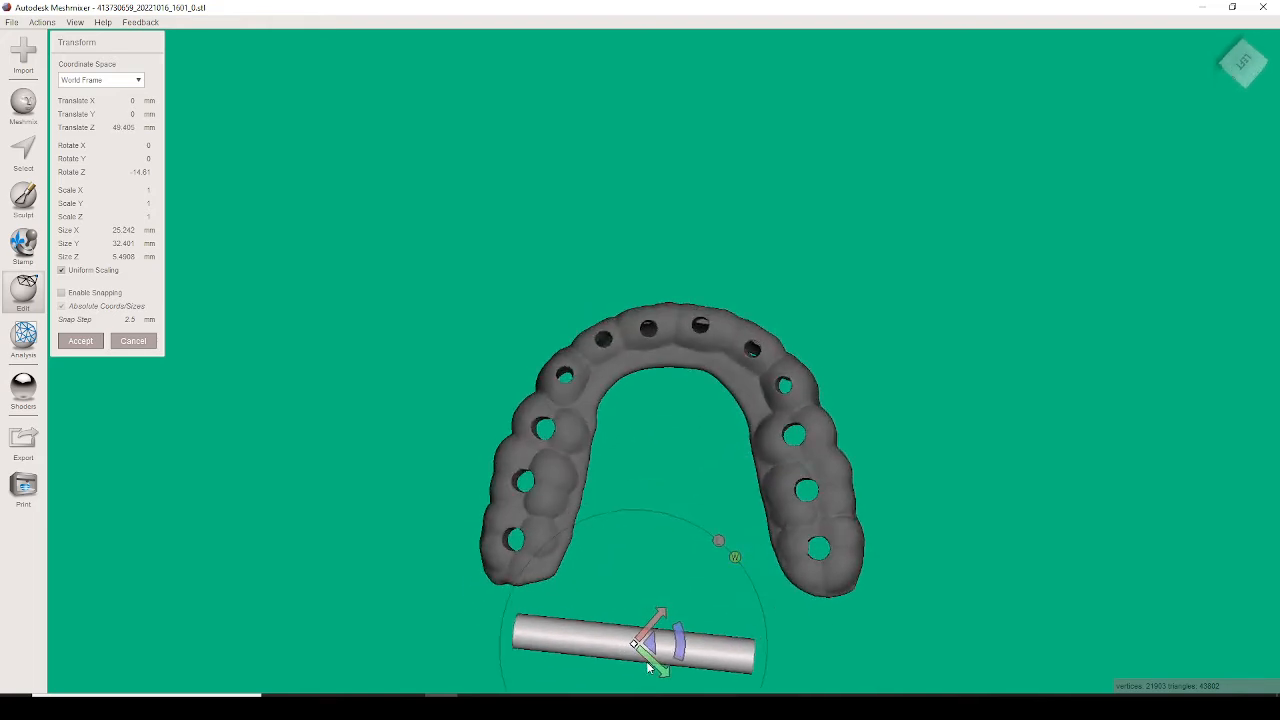
left_click_drag(650, 649, 669, 529)
right_click_drag(669, 529, 673, 447)
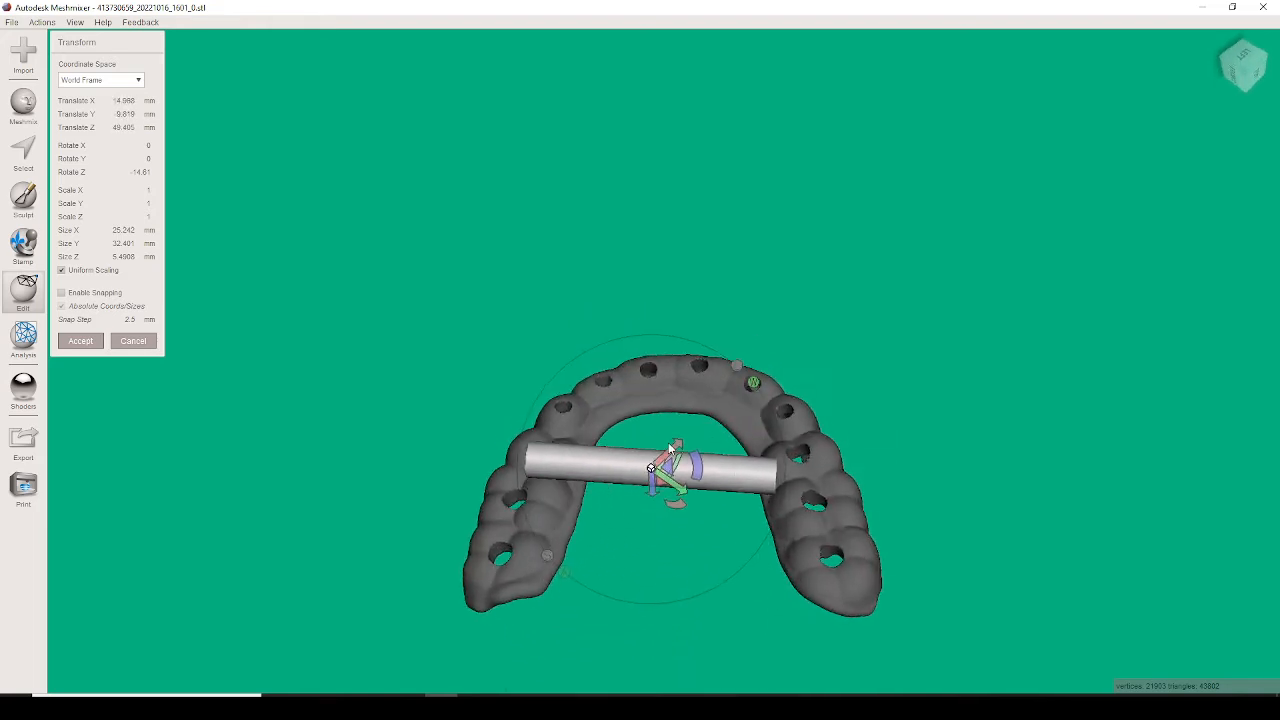
- Stretch the rod lengthwise to about 51.8 mm in the local frame and lower it so it meets the tray's back teeth
key("w")
right_click_drag(735, 364, 759, 315)
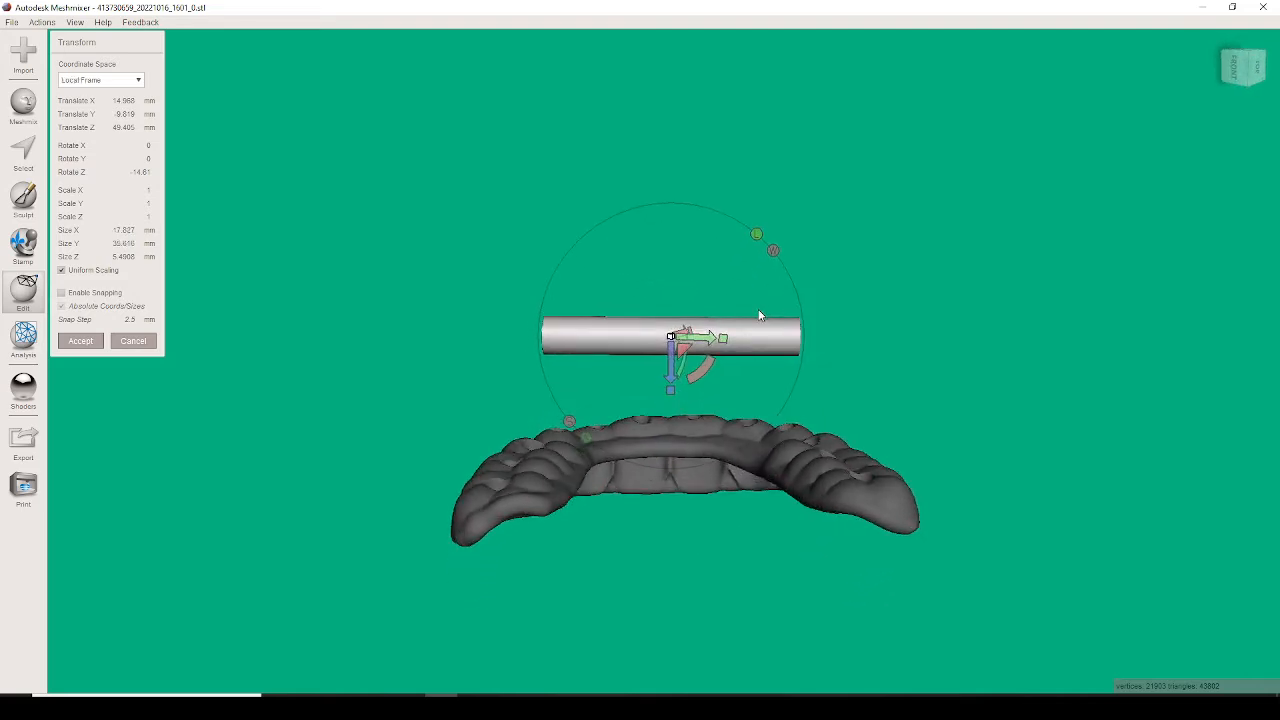
left_click_drag(724, 341, 731, 327)
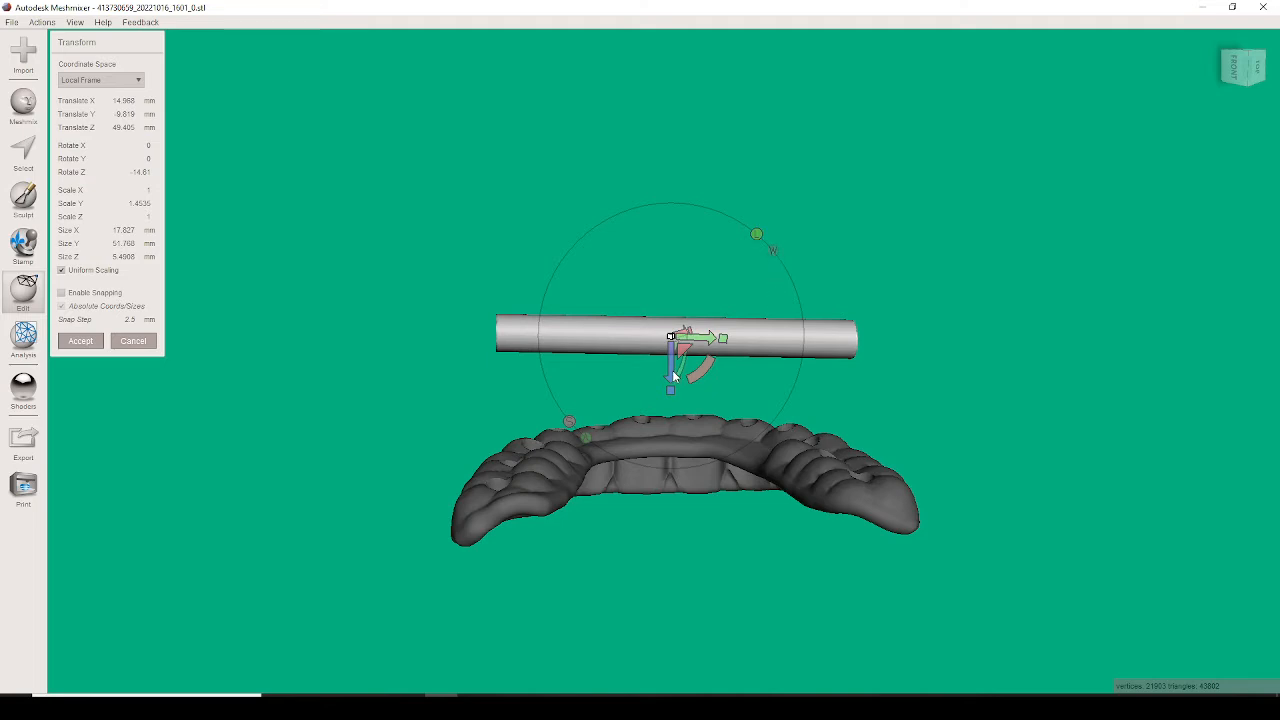
left_click_drag(672, 371, 689, 519)
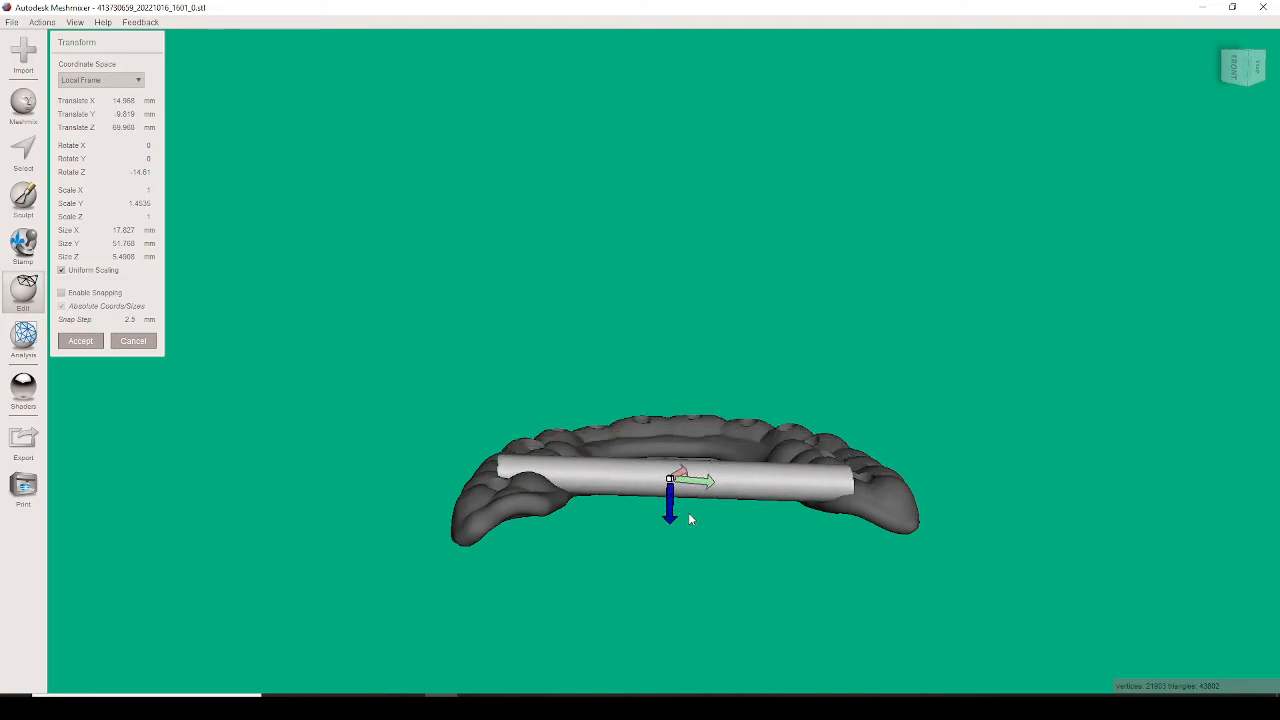
right_click_drag(689, 519, 713, 566)
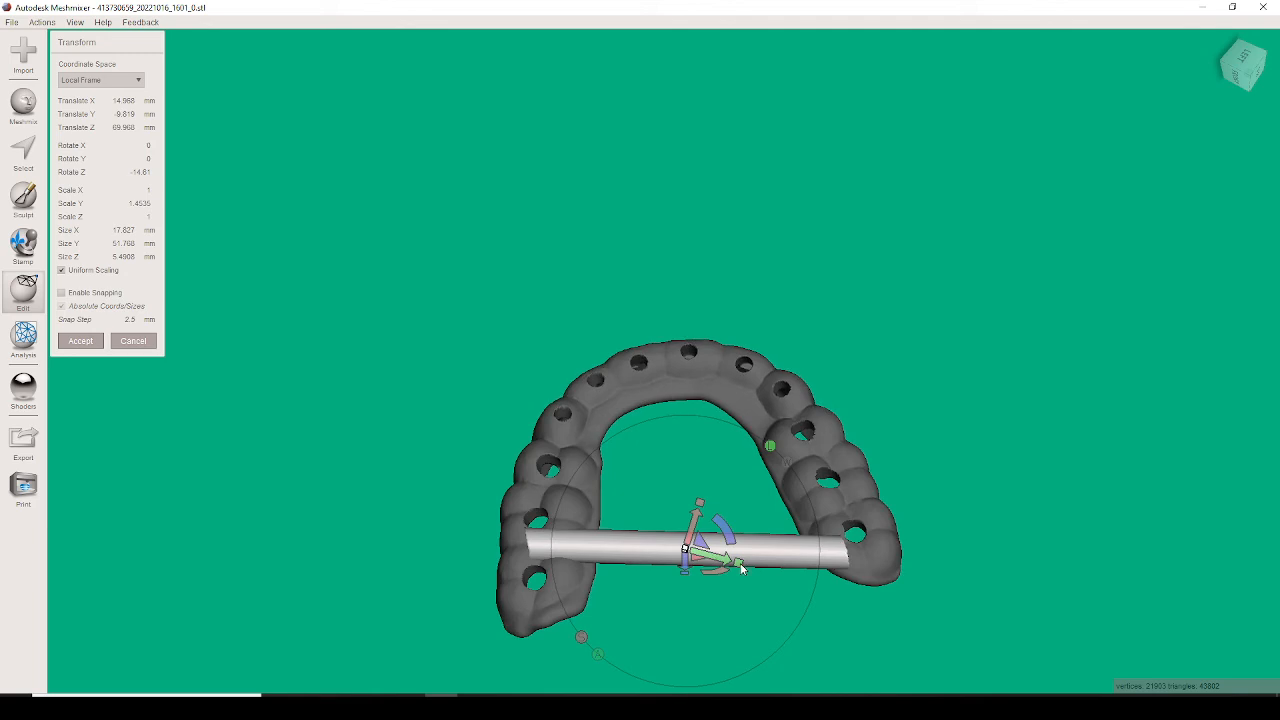
- Shorten the rod to about 43.4 mm and shift it slightly so it spans the gap between the tray's two arms
right_click_drag(753, 497, 721, 462)
left_click_drag(736, 463, 705, 466)
right_click_drag(701, 520, 712, 692)
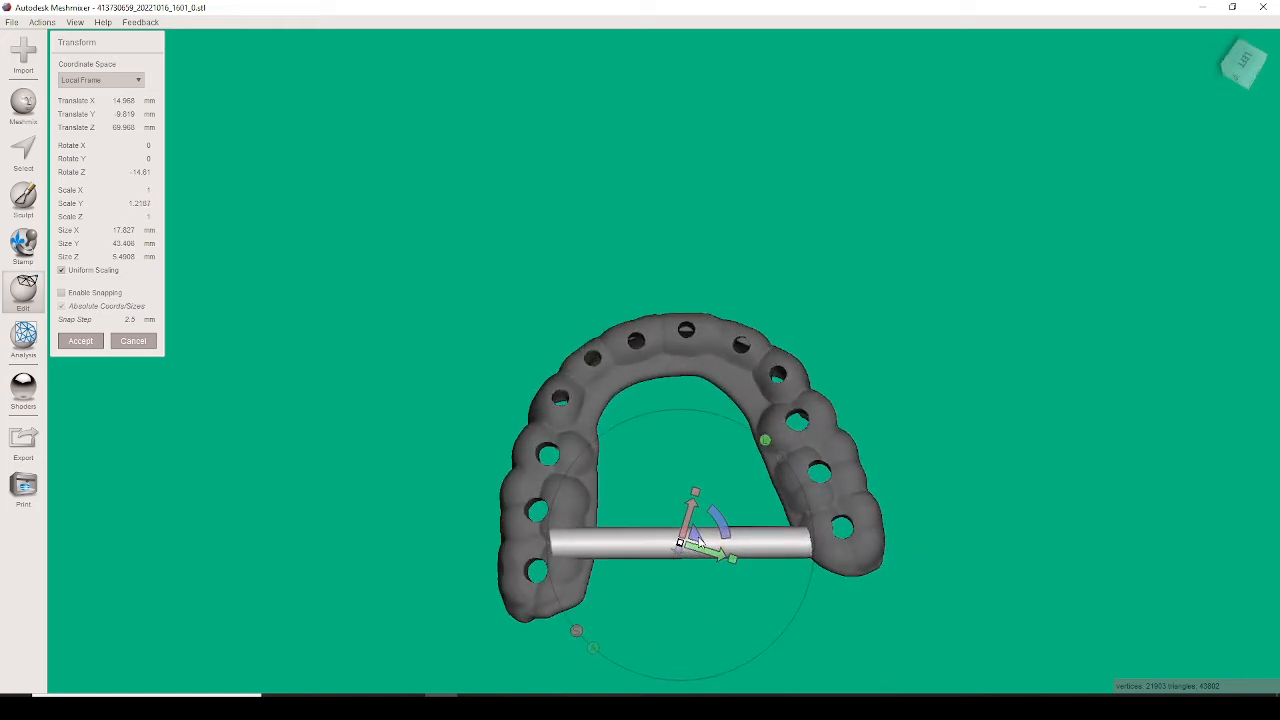
left_click_drag(697, 546, 718, 549)
right_click_drag(715, 548, 680, 207)
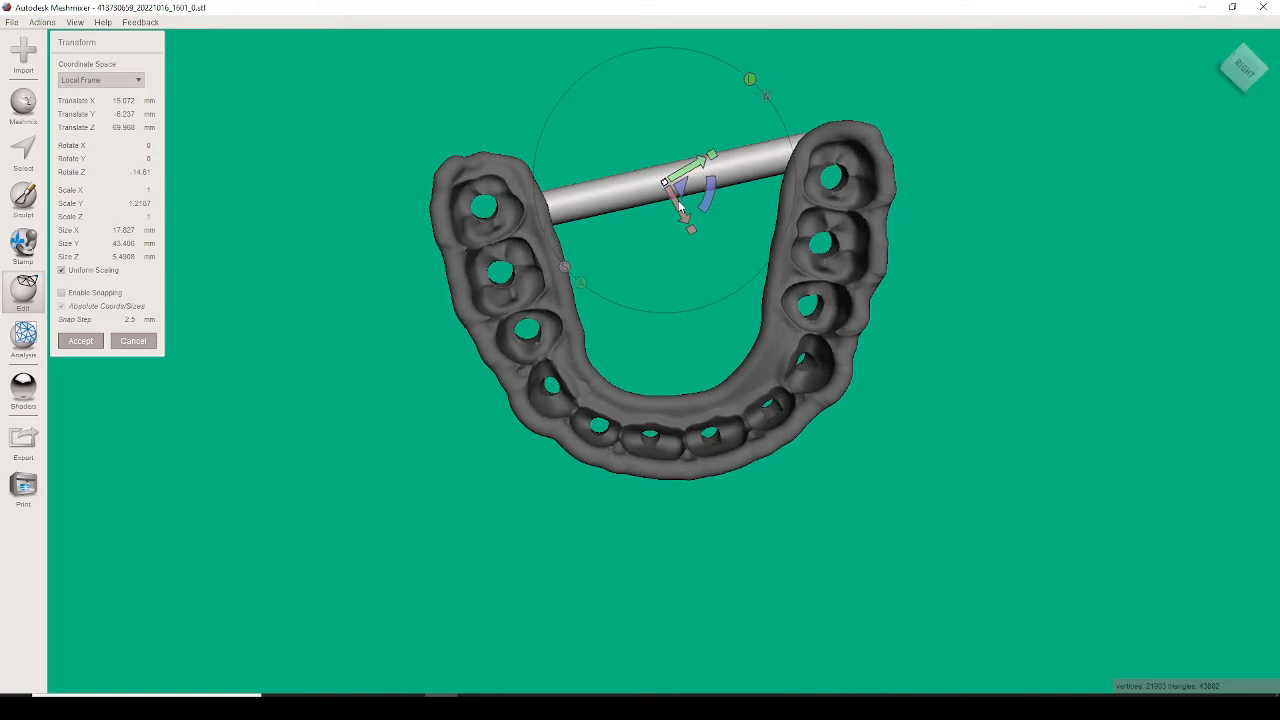
- Fine-tune the rod's placement so both ends sink into the tray's back ends without entering the tooth cavities, and accept the transform
left_click_drag(706, 204, 702, 168)
right_click_drag(700, 194, 776, 194)
left_click_drag(757, 183, 756, 183)
right_click_drag(756, 183, 813, 198)
right_click_drag(756, 434, 655, 224)
left_click(82, 336)
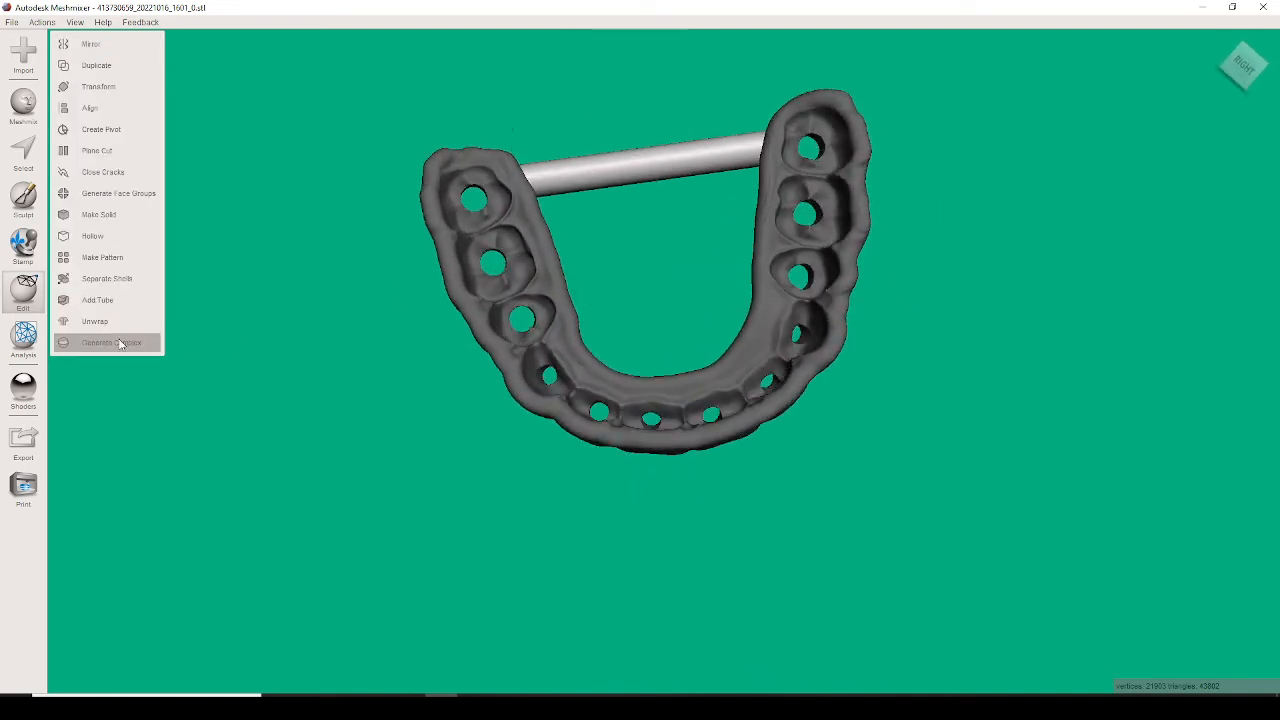
- Merge the tray and the crossbar rod into one object with a Boolean Union in Precise mode
right_click_drag(462, 418, 548, 401)
left_click(570, 357)
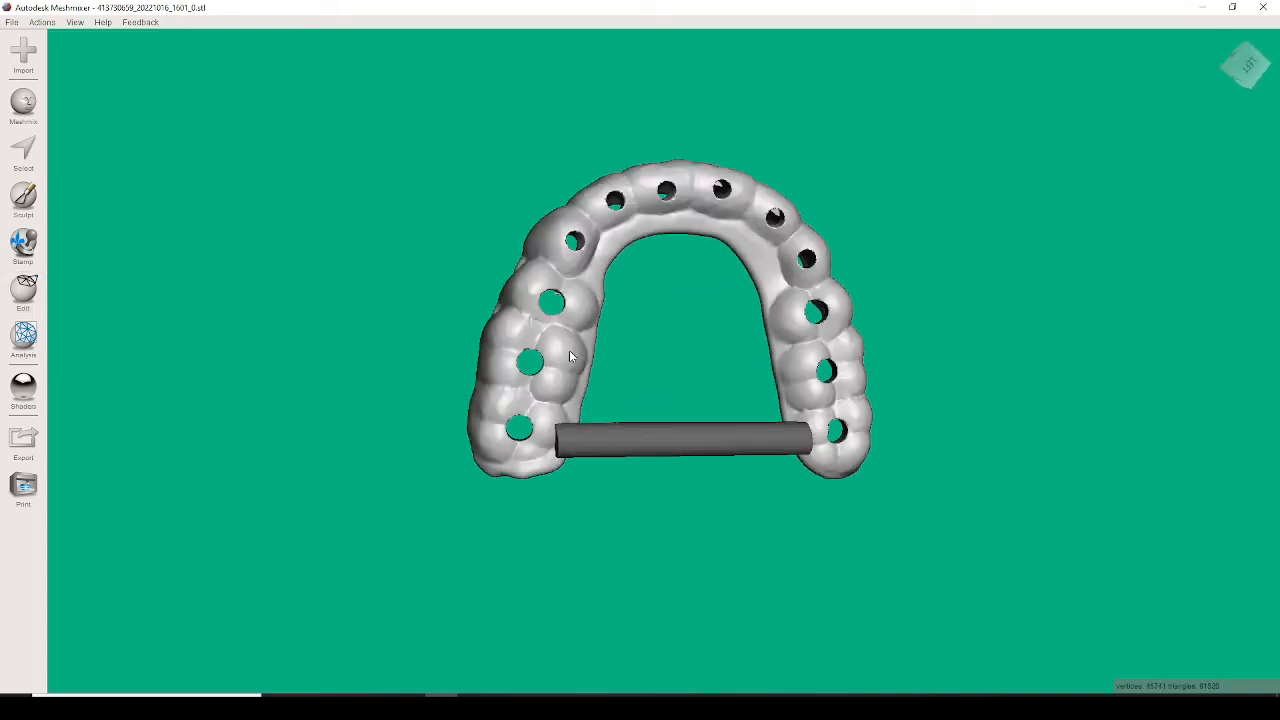
left_click(674, 441, "shift")
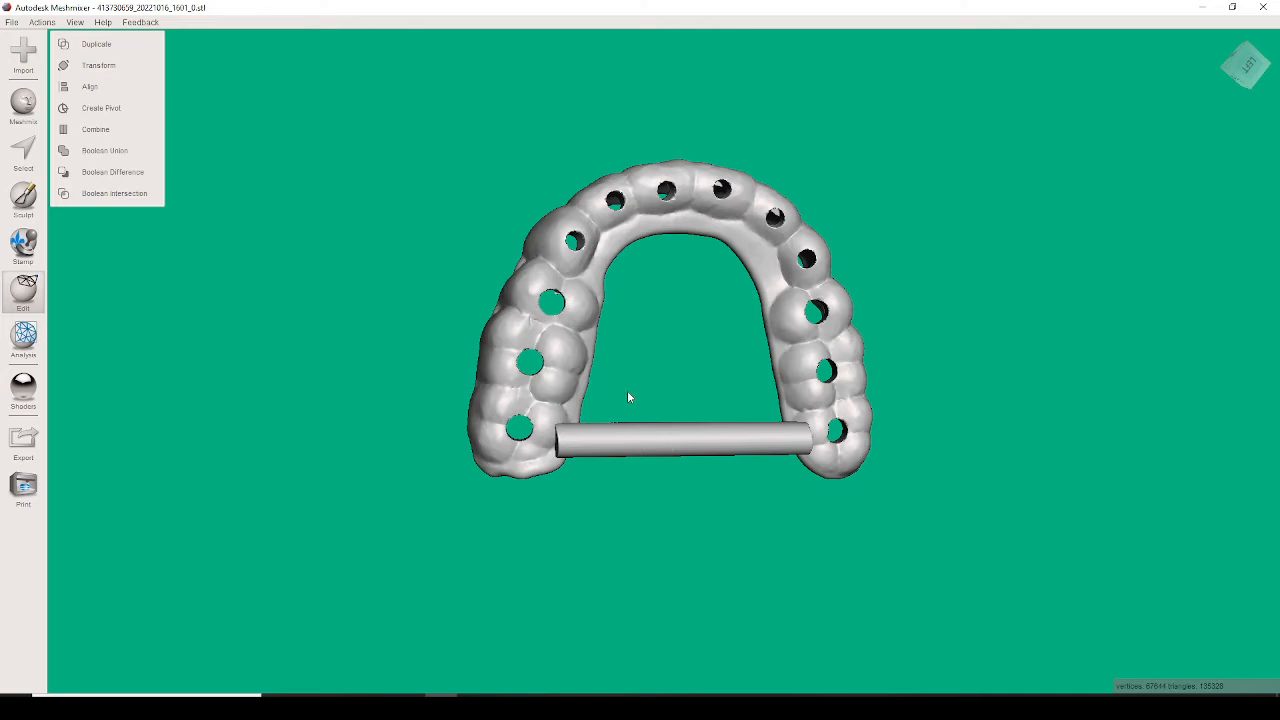
left_click(115, 150)
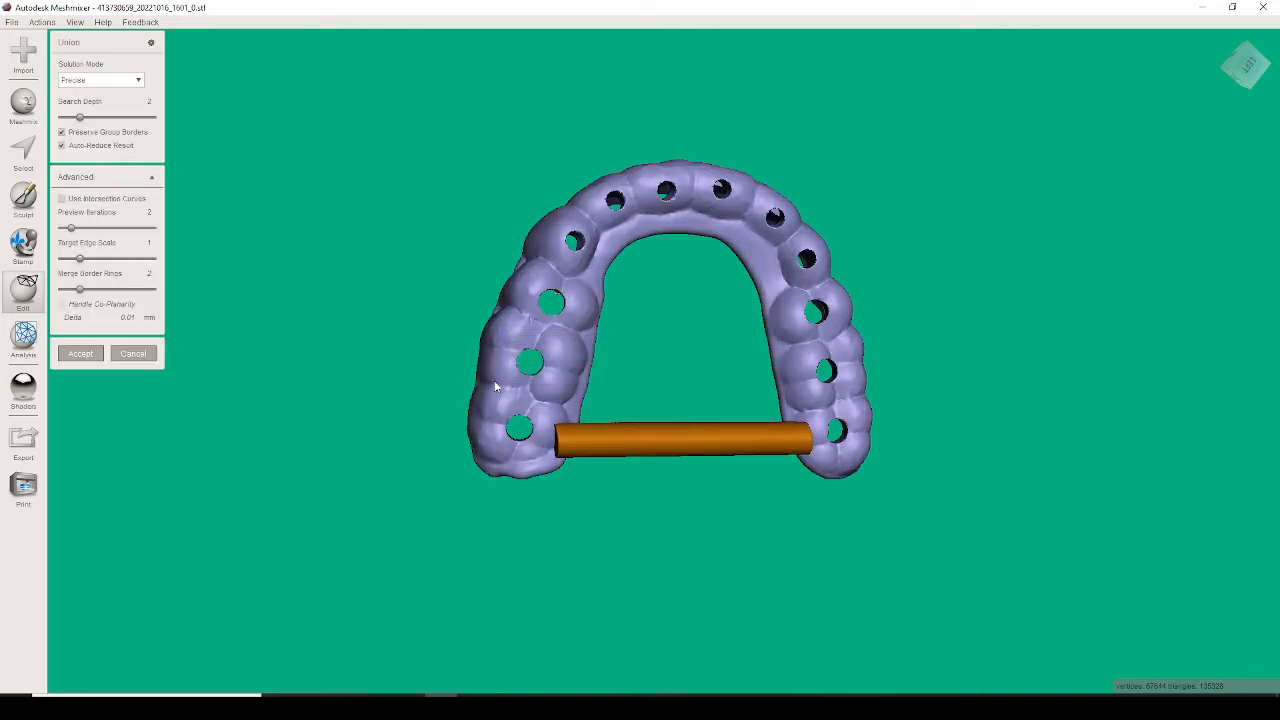
left_click(80, 355)
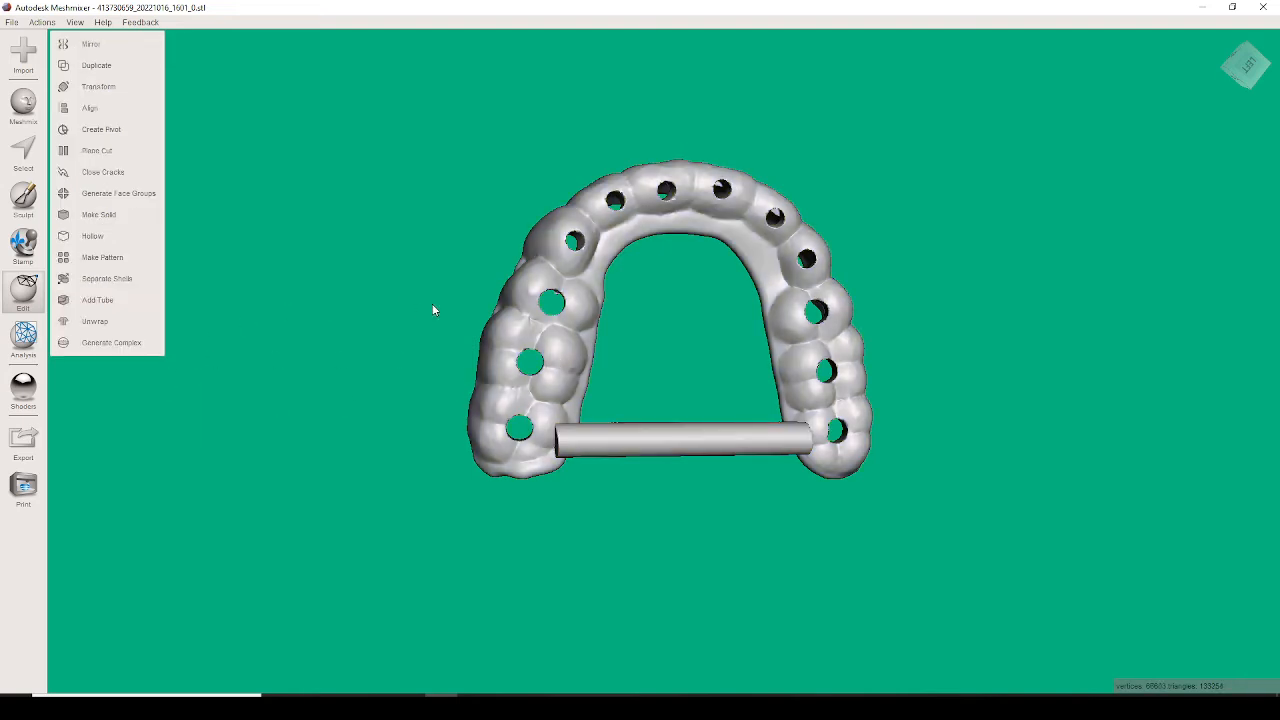
- Import the UPPER TEST SETUP file from the Desktop into the scene, keeping the tray
right_click_drag(433, 310, 379, 181)
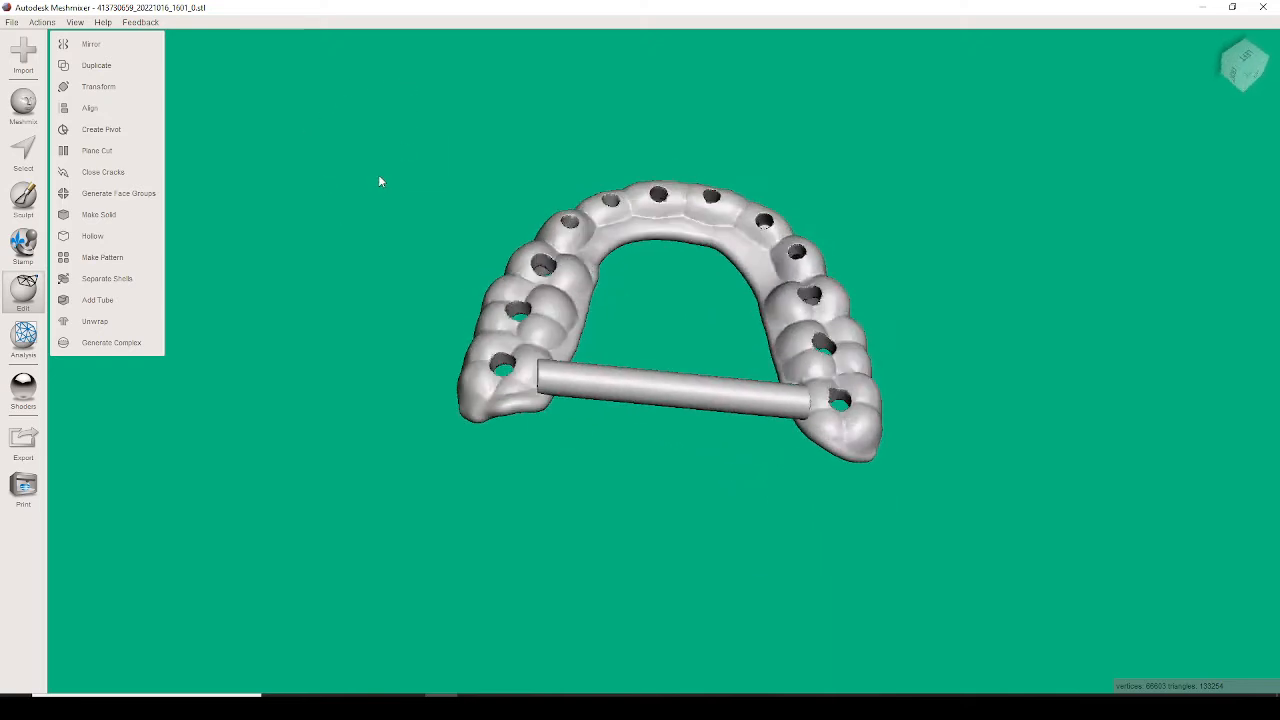
left_click(11, 22)
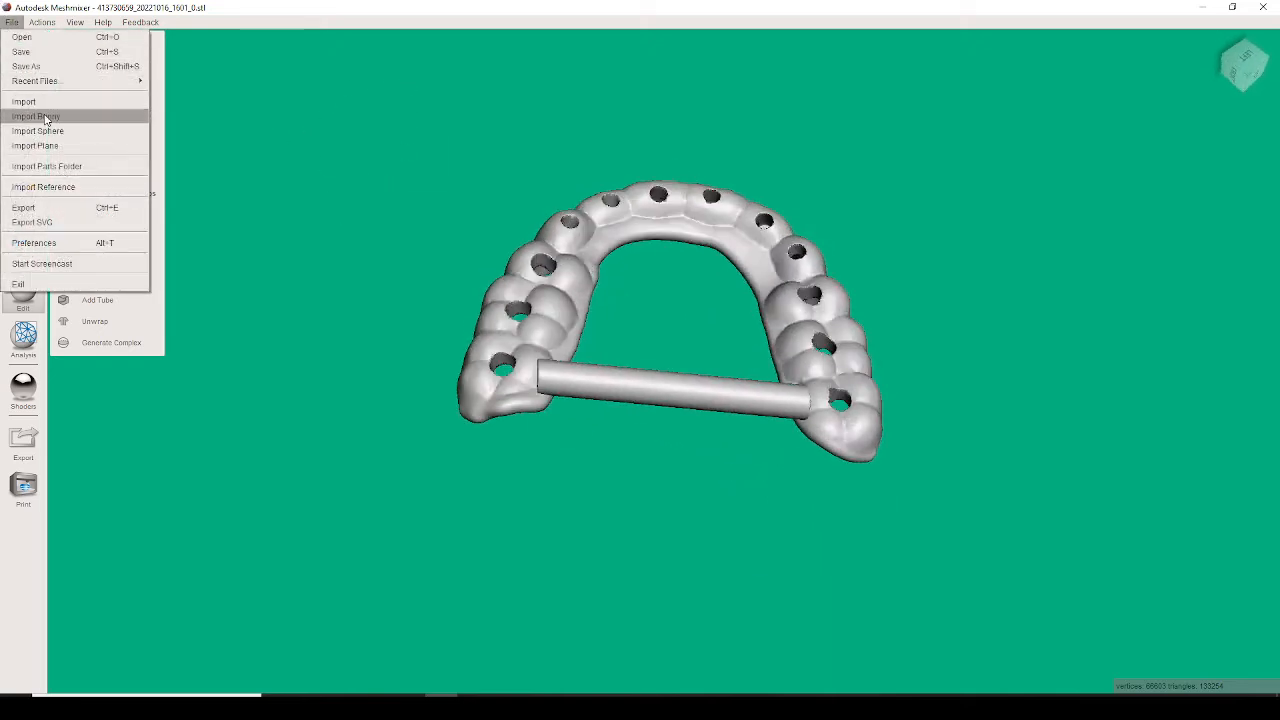
left_click(45, 118)
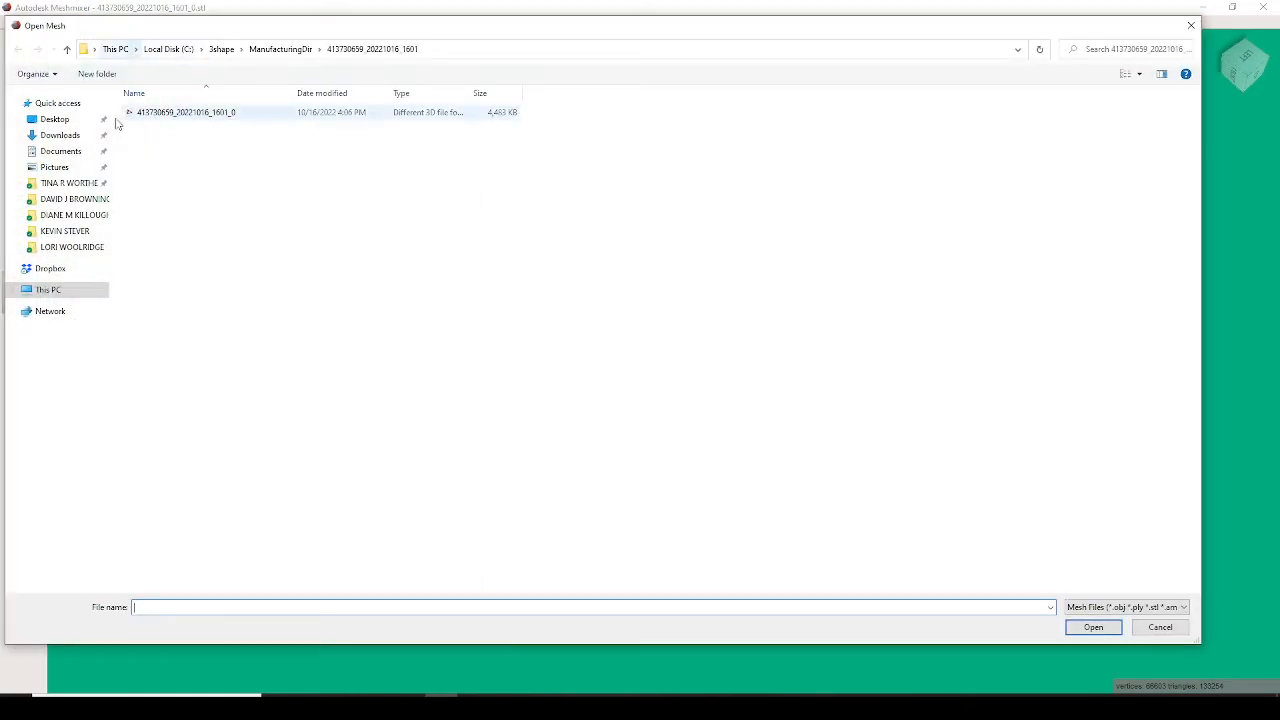
left_click(56, 119)
scroll(753, 360, "down", 3)
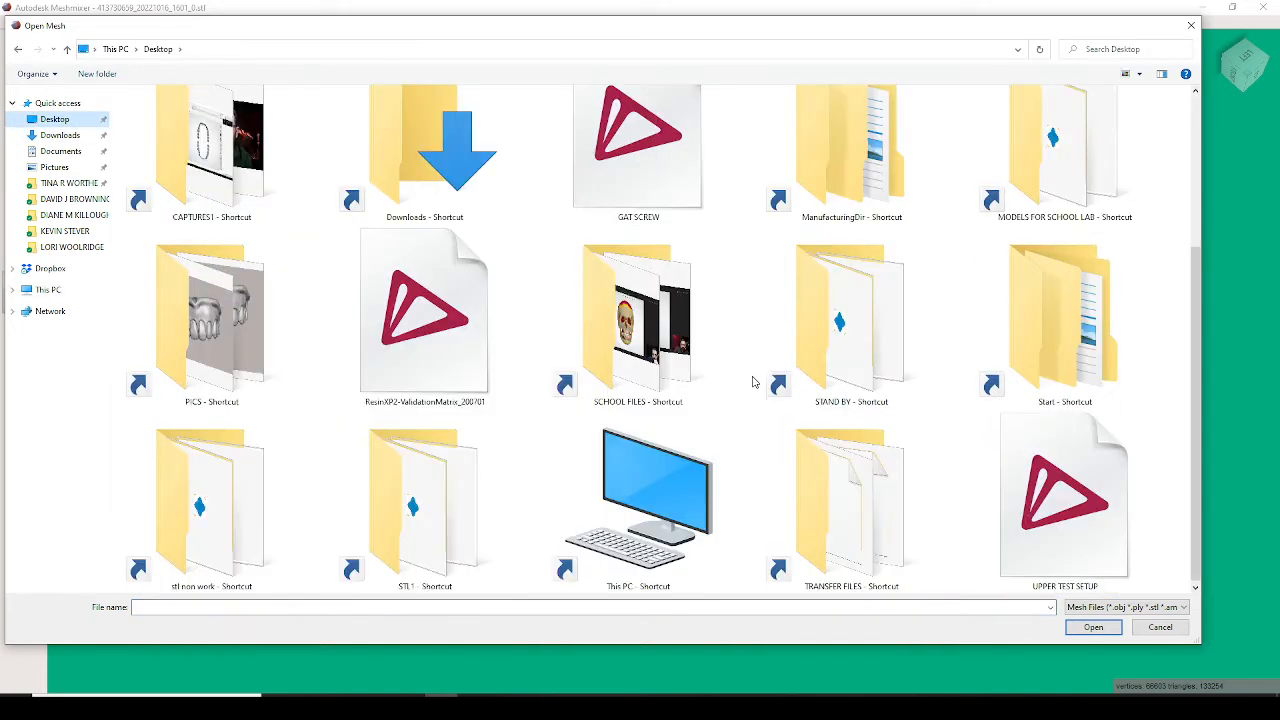
double_click(1096, 494)
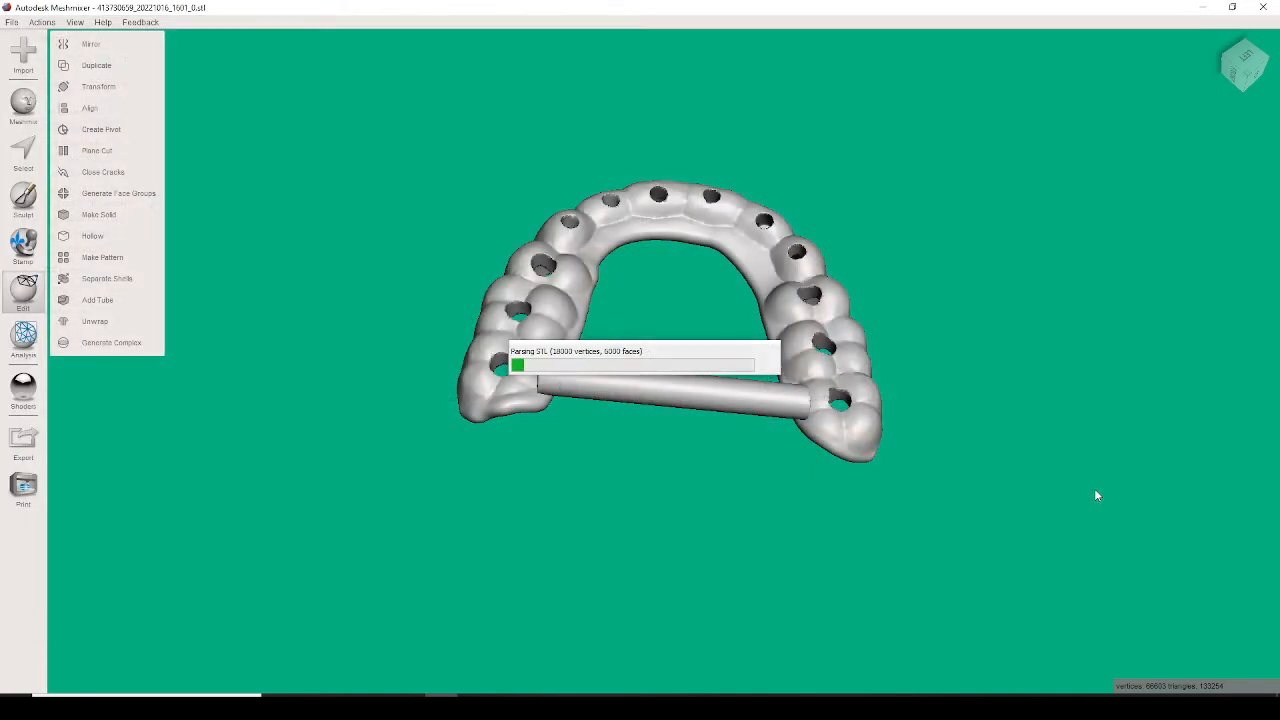
- Inspect how the tray sits on the imported model and move the Object Browser clear of the working area
right_click_drag(991, 454, 577, 390)
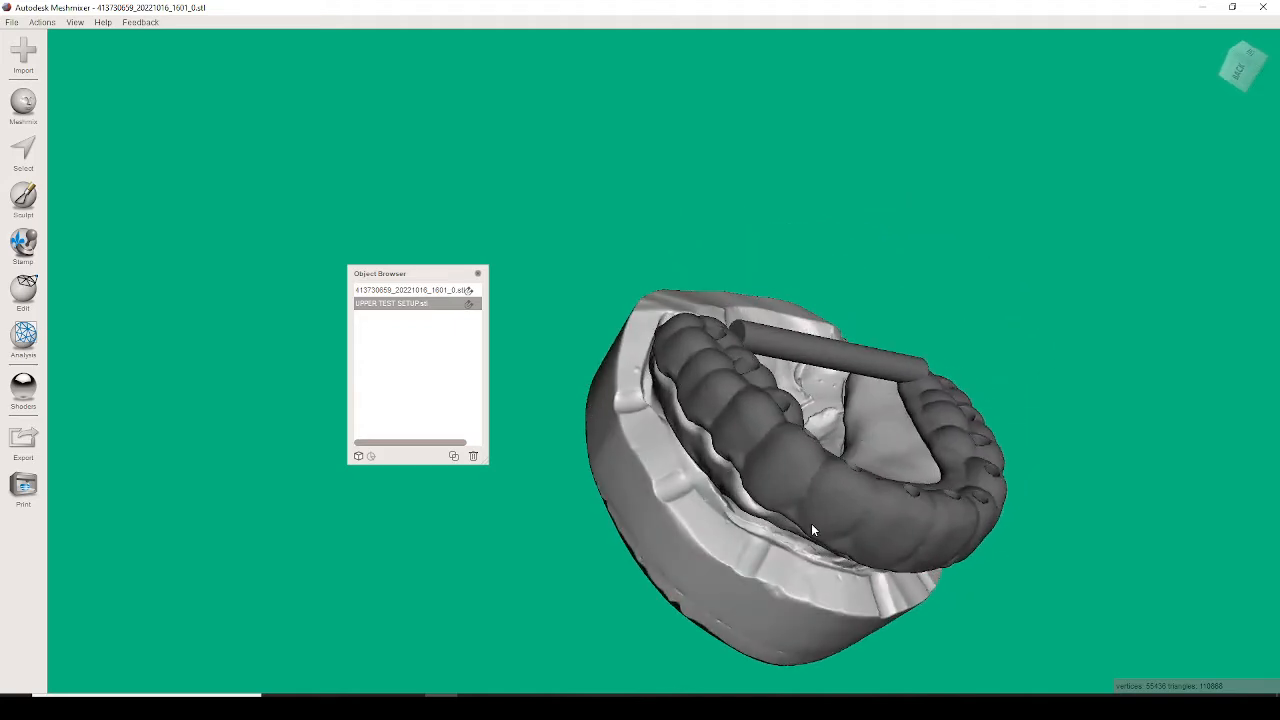
right_click_drag(811, 530, 683, 334)
right_click_drag(757, 580, 710, 457)
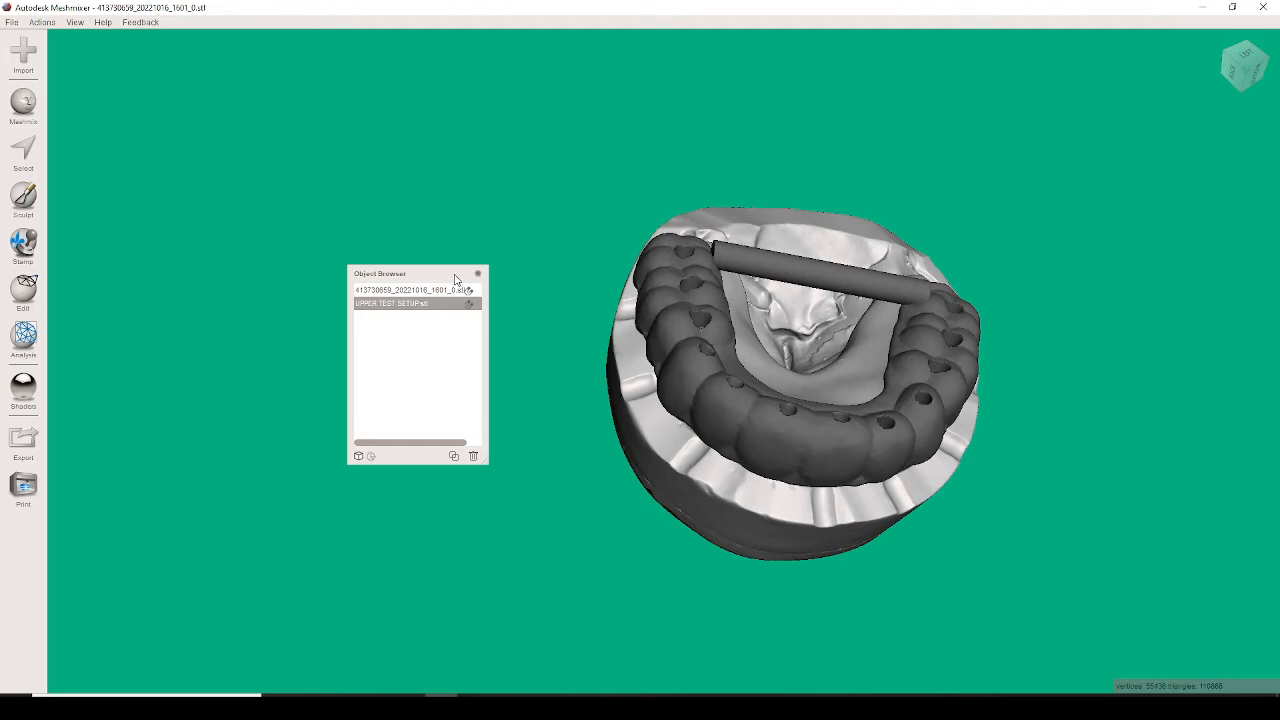
left_click_drag(455, 276, 122, 455)
right_click_drag(266, 409, 346, 373)
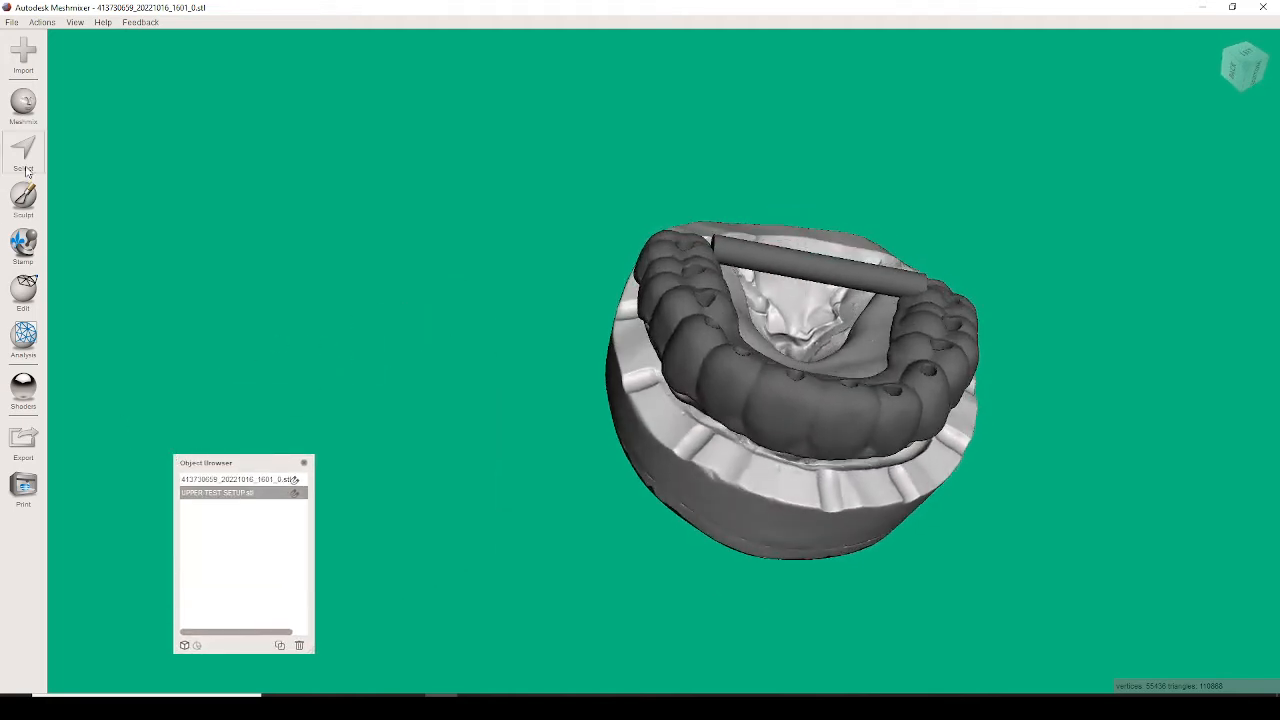
- Add the ball-ended rod from My Parts to the scene beside one back end of the tray
left_click(24, 104)
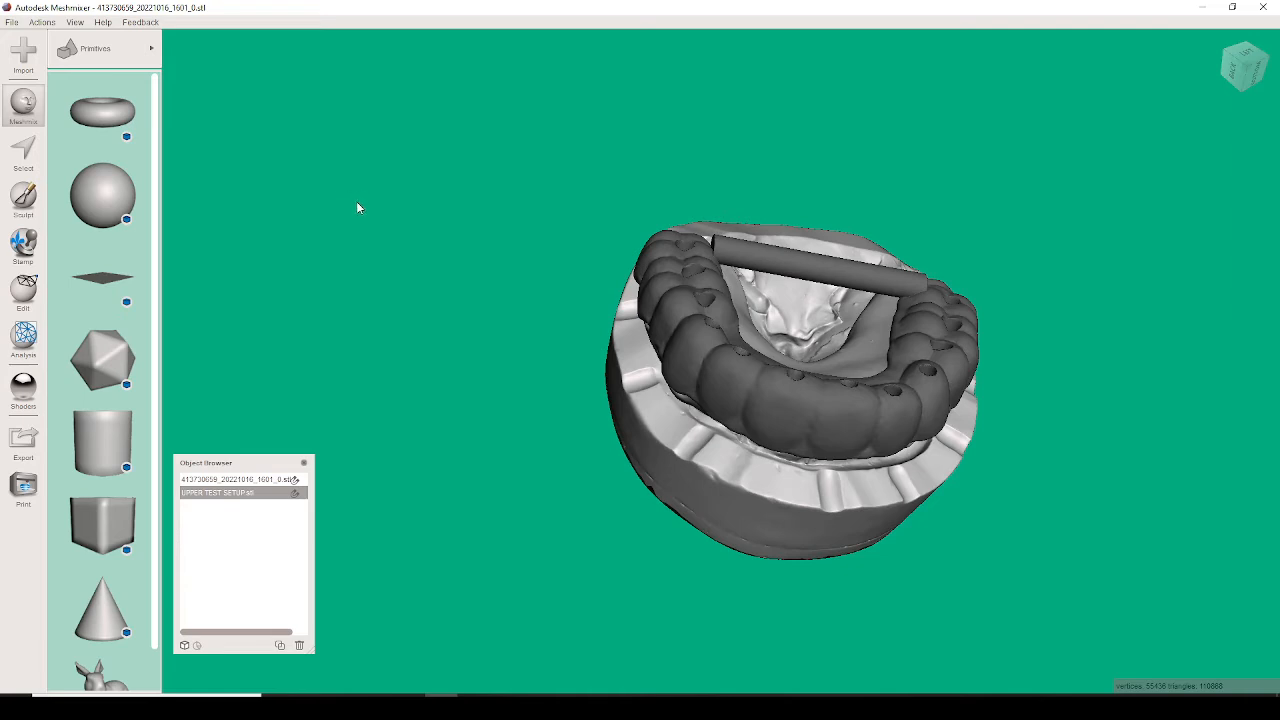
left_click(100, 48)
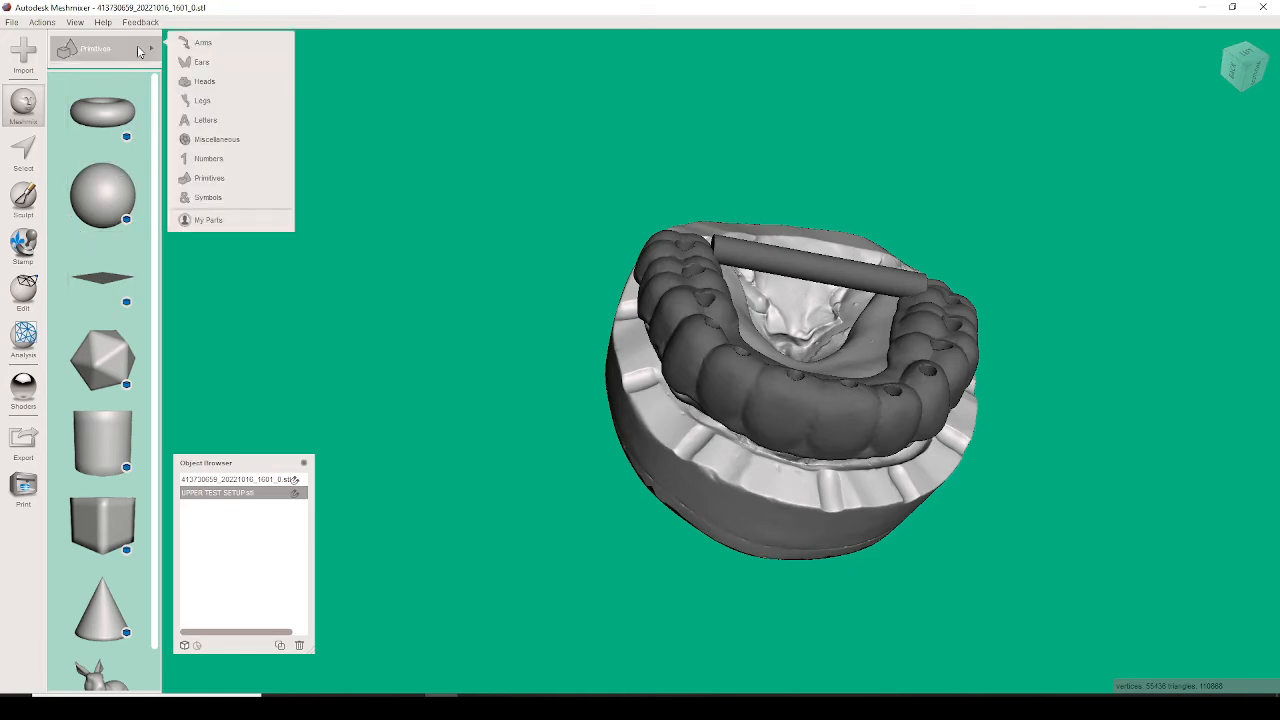
left_click(210, 219)
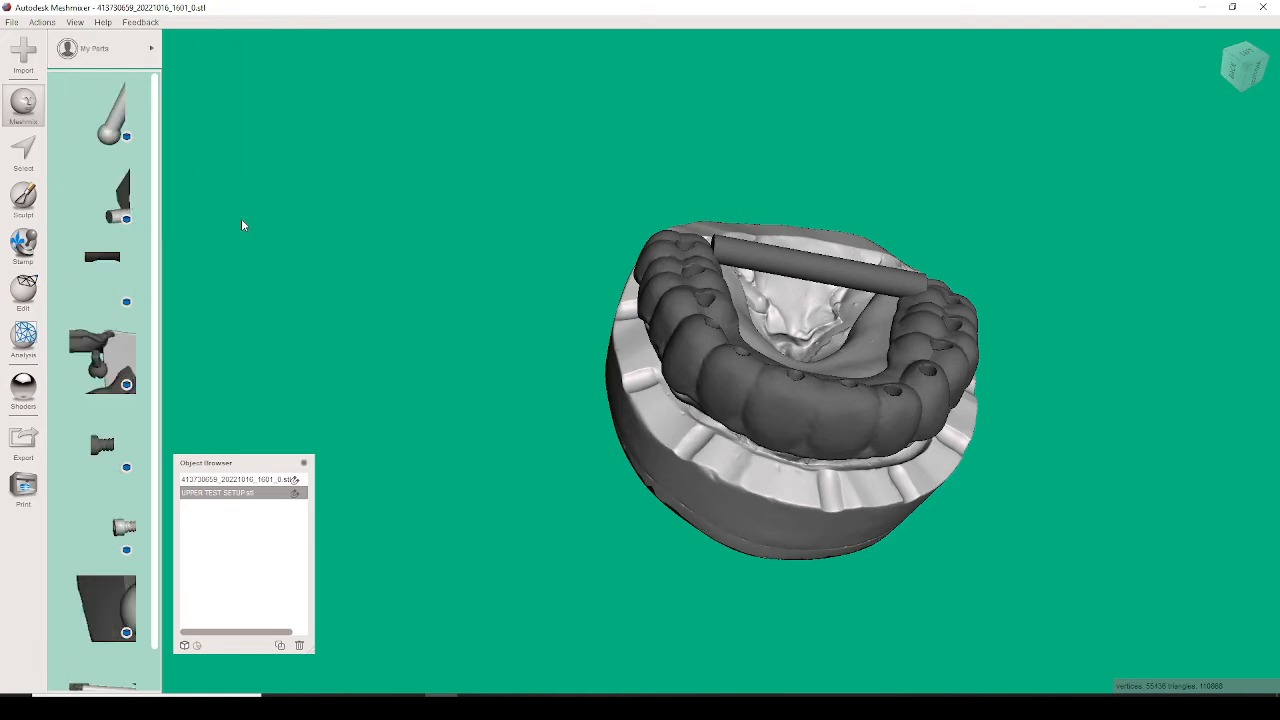
left_click_drag(447, 252, 675, 291)
left_click_drag(649, 222, 643, 308)
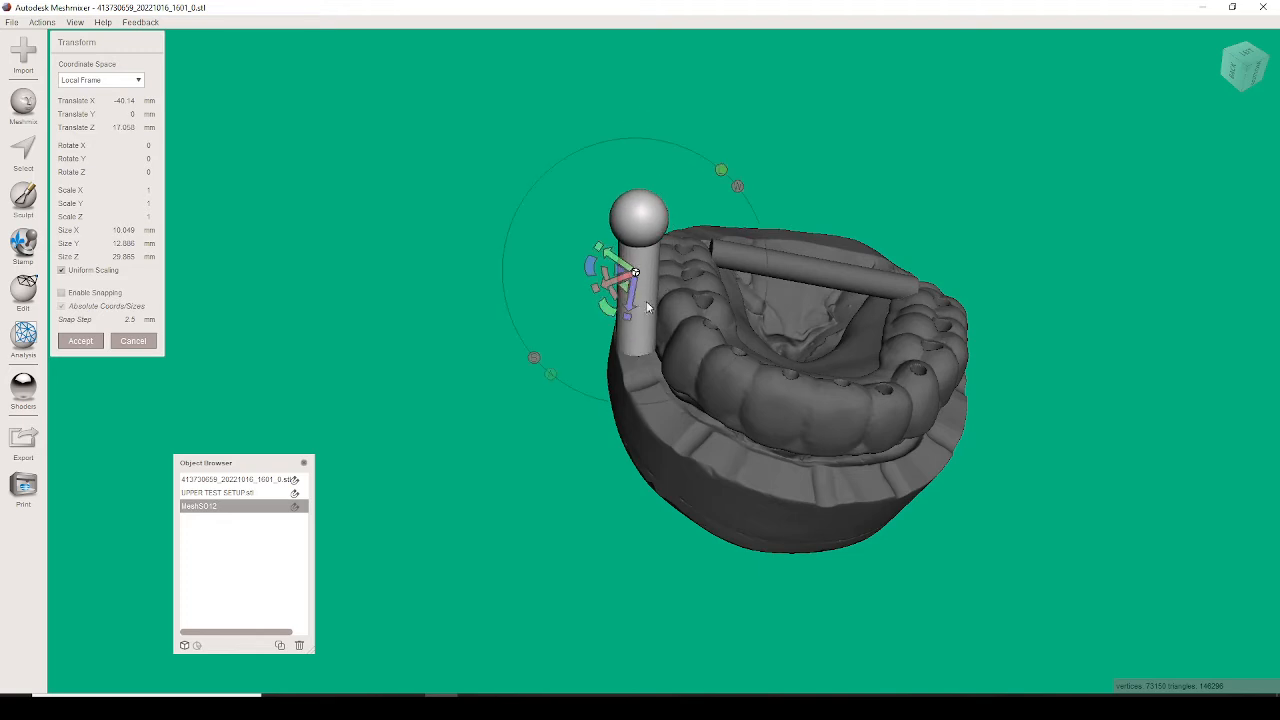
- Flip and tilt the ball-ended rod to rotations of -180, -15 and -180 so its ball points toward the model base
right_click_drag(626, 290, 617, 203)
left_click_drag(612, 219, 706, 124)
right_click_drag(731, 184, 718, 283)
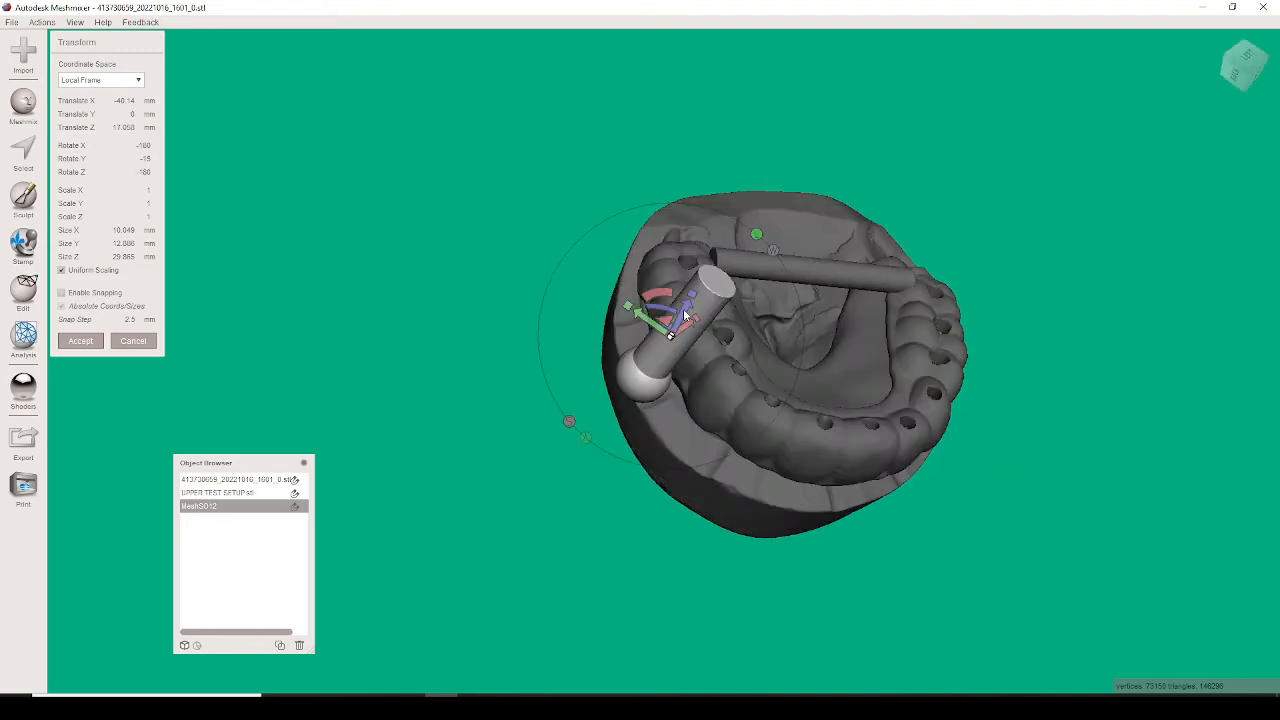
- Move the ball-ended rod against the outer side of the tray's back end, to about X -63.3, Y 17.3, Z 35.1 mm
left_click_drag(685, 315, 655, 374)
right_click_drag(653, 380, 636, 530)
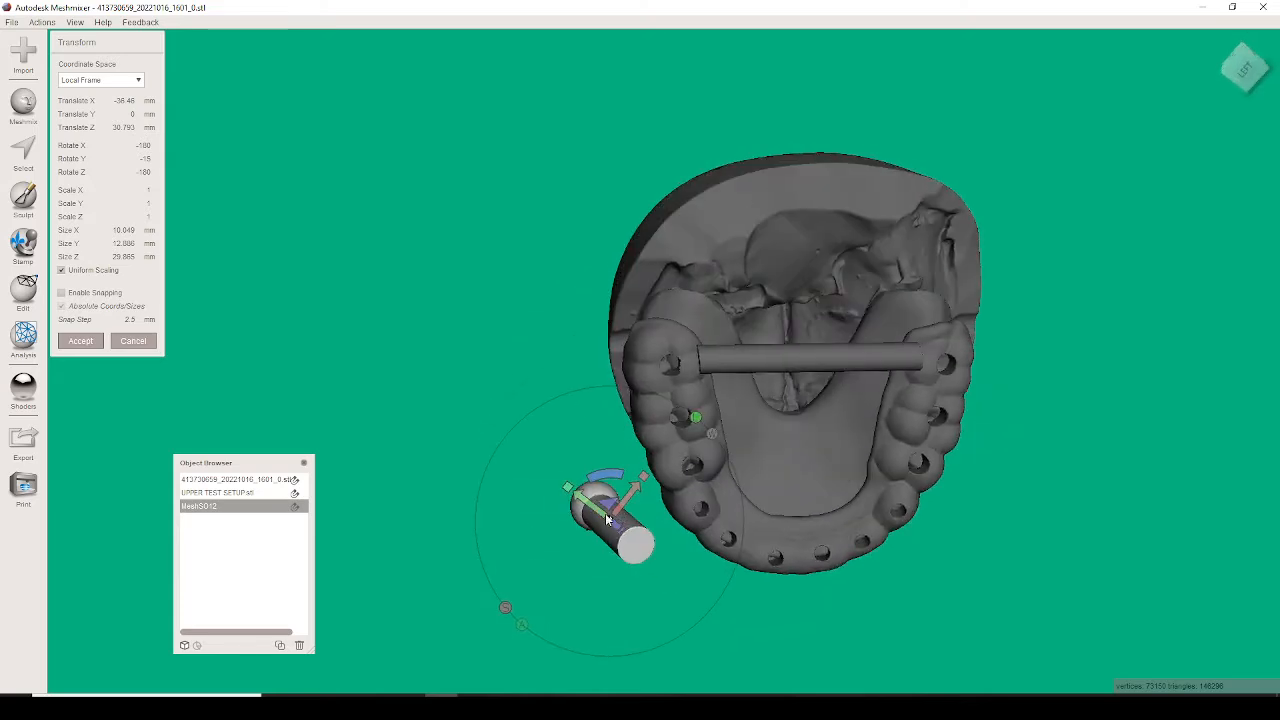
left_click_drag(606, 519, 643, 391)
right_click_drag(645, 388, 665, 340)
left_click_drag(665, 340, 653, 278)
right_click_drag(655, 283, 667, 181)
left_click_drag(667, 205, 657, 262)
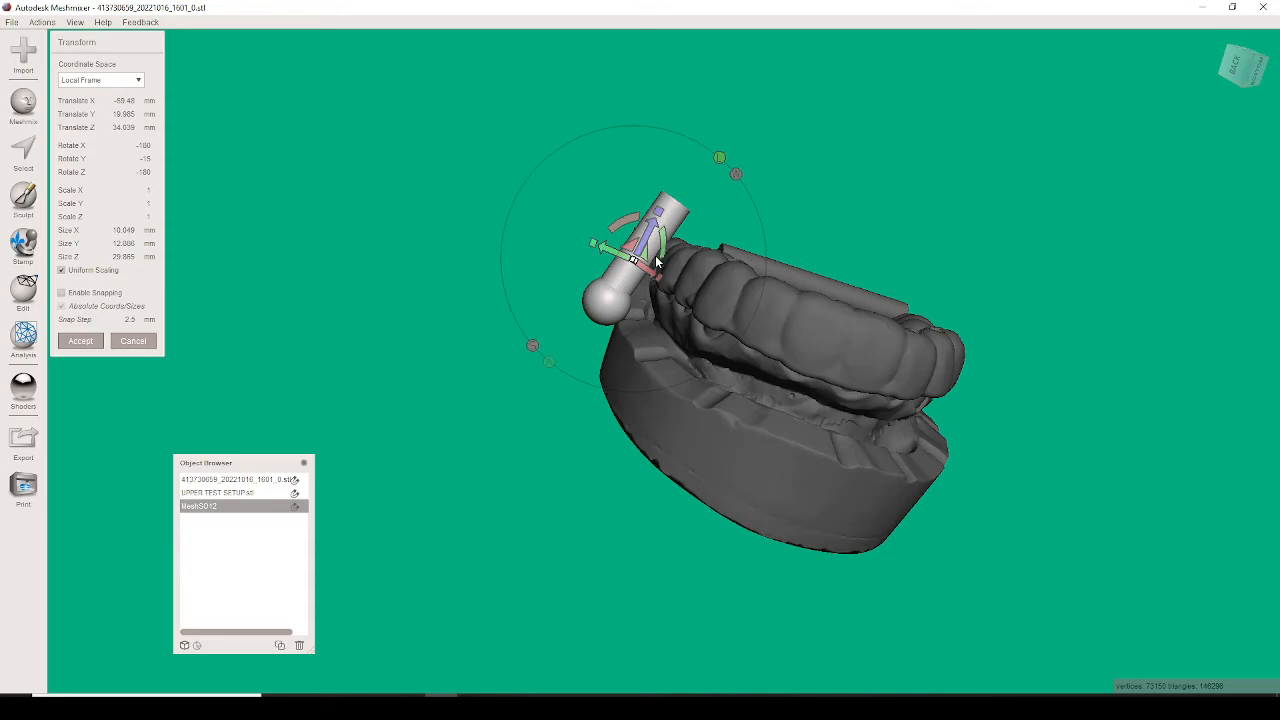
right_click_drag(653, 262, 603, 350)
left_click_drag(606, 338, 630, 337)
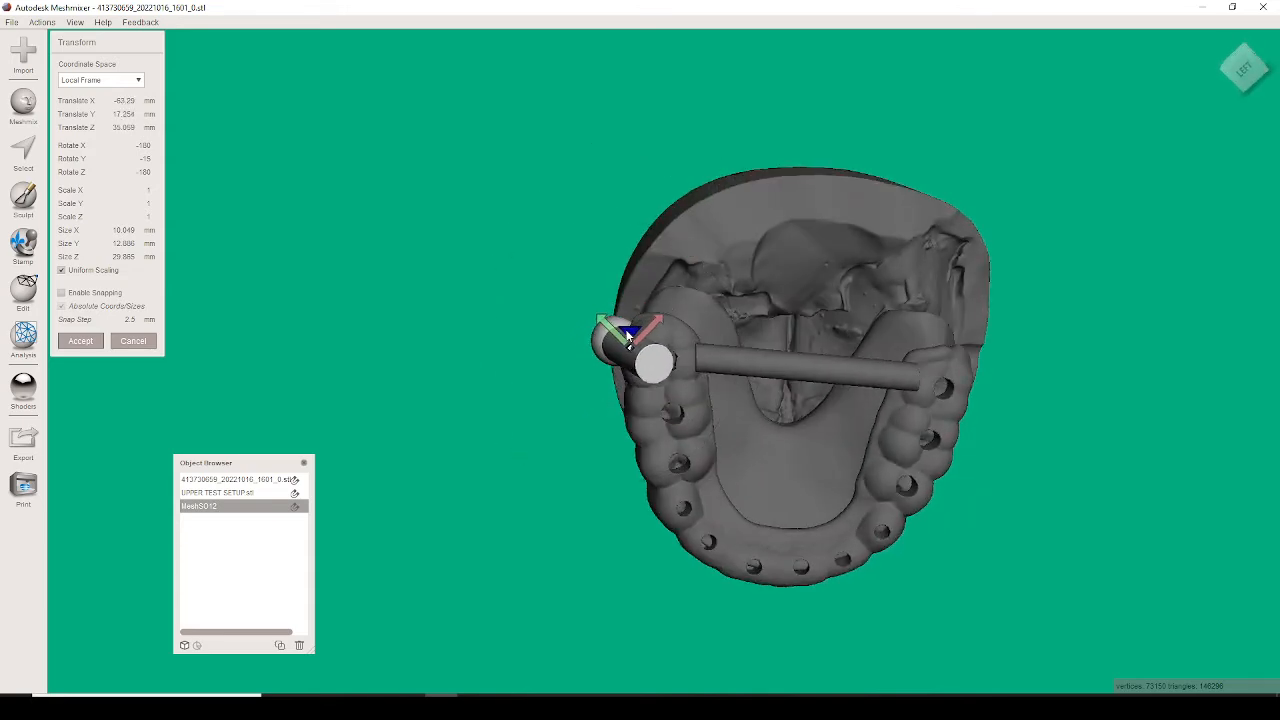
- Fine-tune the rod's position in the World Frame to about X -62.6, Y 20.4, Z 36.8 mm beside the tray
right_click_drag(632, 338, 682, 268)
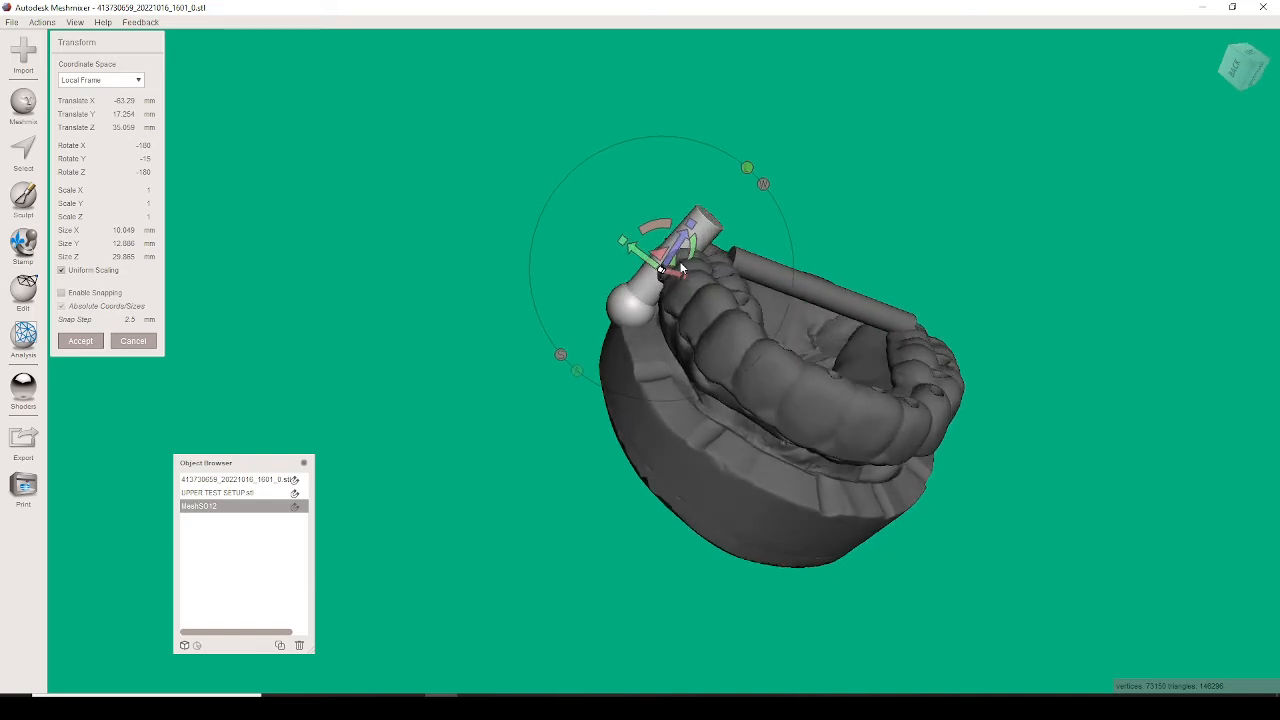
left_click_drag(637, 249, 630, 245)
right_click_drag(630, 245, 649, 176)
left_click_drag(669, 252, 666, 262)
mouse_move(658, 295)
right_mouse_down()
mouse_move(714, 274)
mouse_move(740, 297)
mouse_move(735, 351)
mouse_move(719, 260)
mouse_move(745, 290)
mouse_move(658, 301)
right_mouse_up()
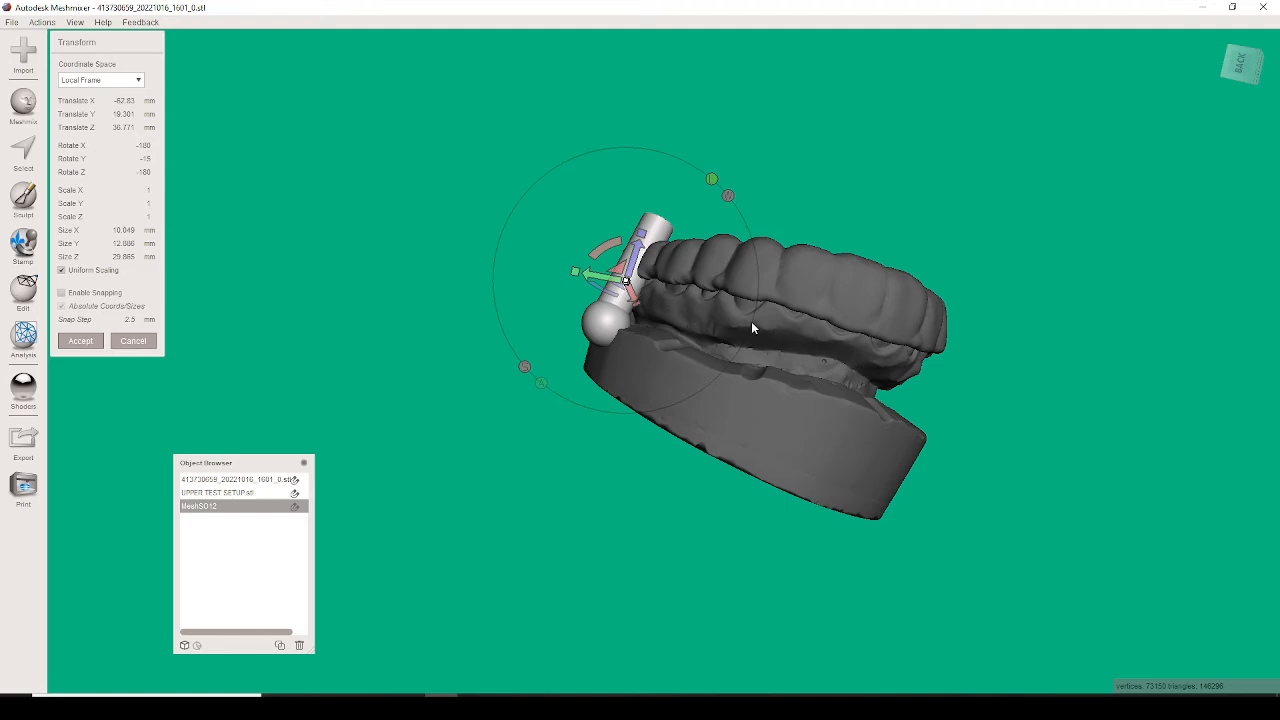
right_click_drag(753, 328, 613, 541)
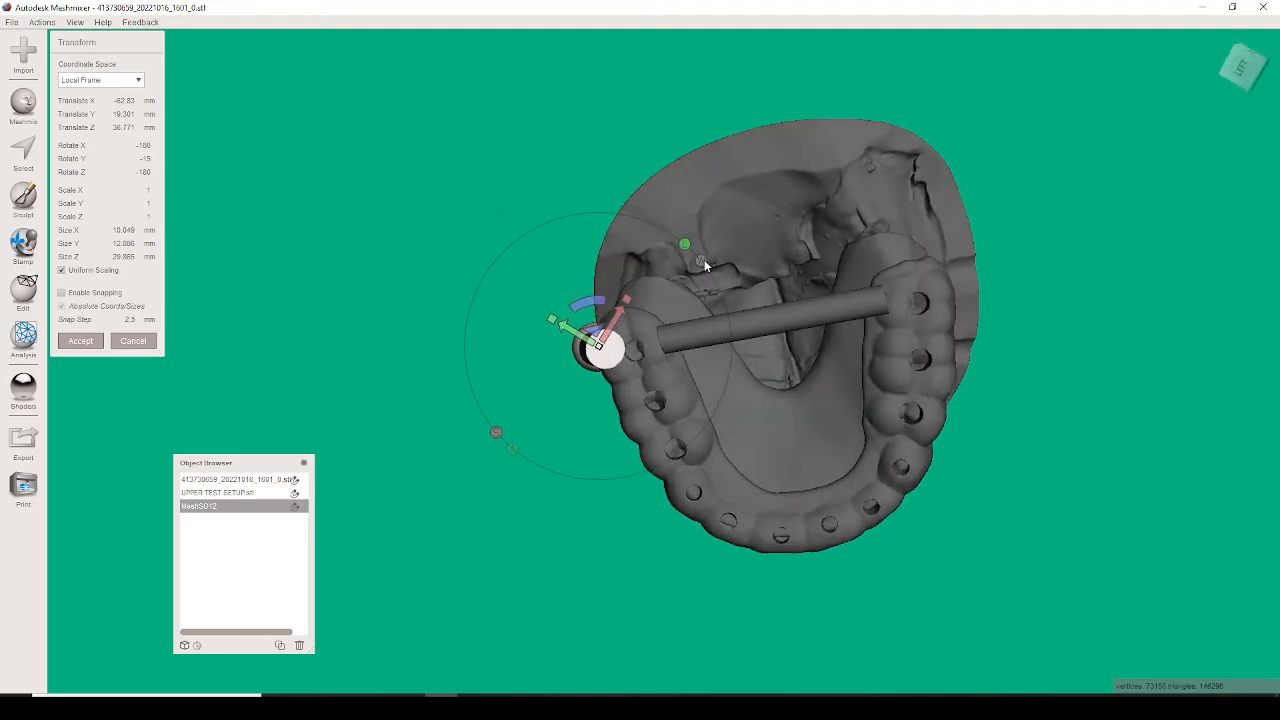
key("w")
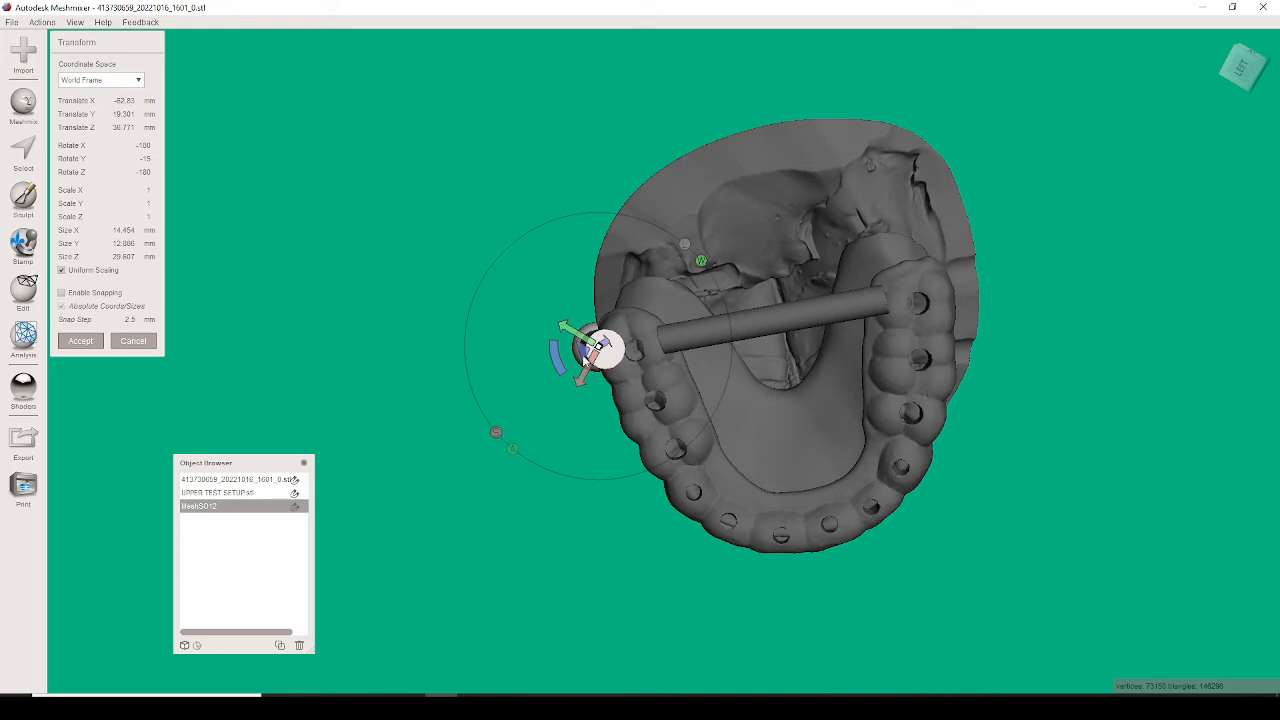
right_click_drag(580, 355, 891, 156)
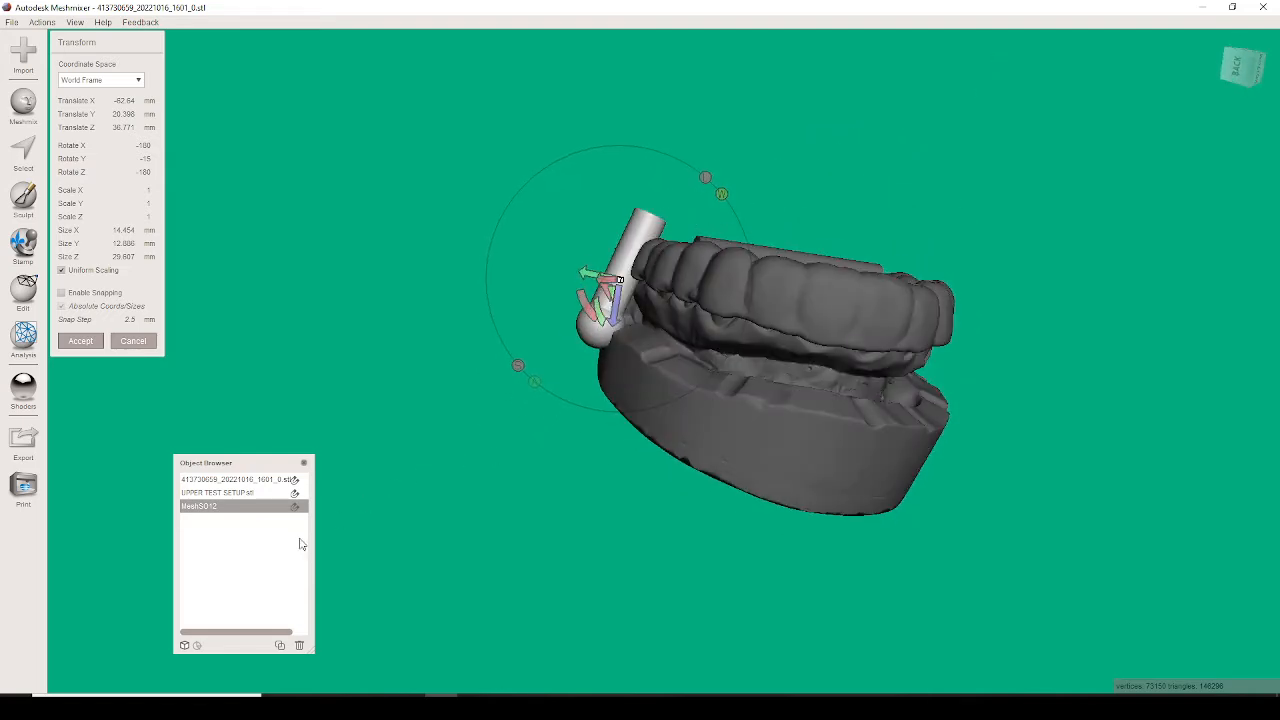
- Hide UPPER TEST SETUP, nudge the rod clear of the tray's tooth cavities, show the model again and accept the transform
left_click_drag(314, 655, 480, 650)
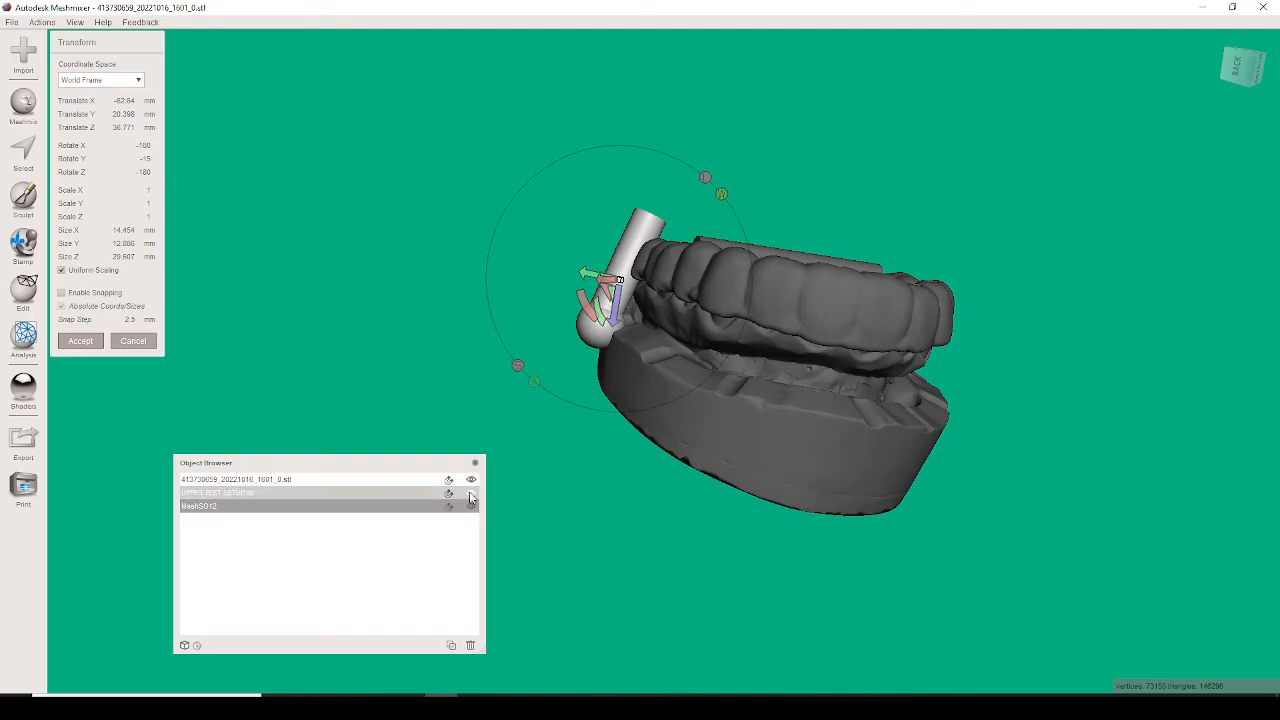
left_click(471, 493)
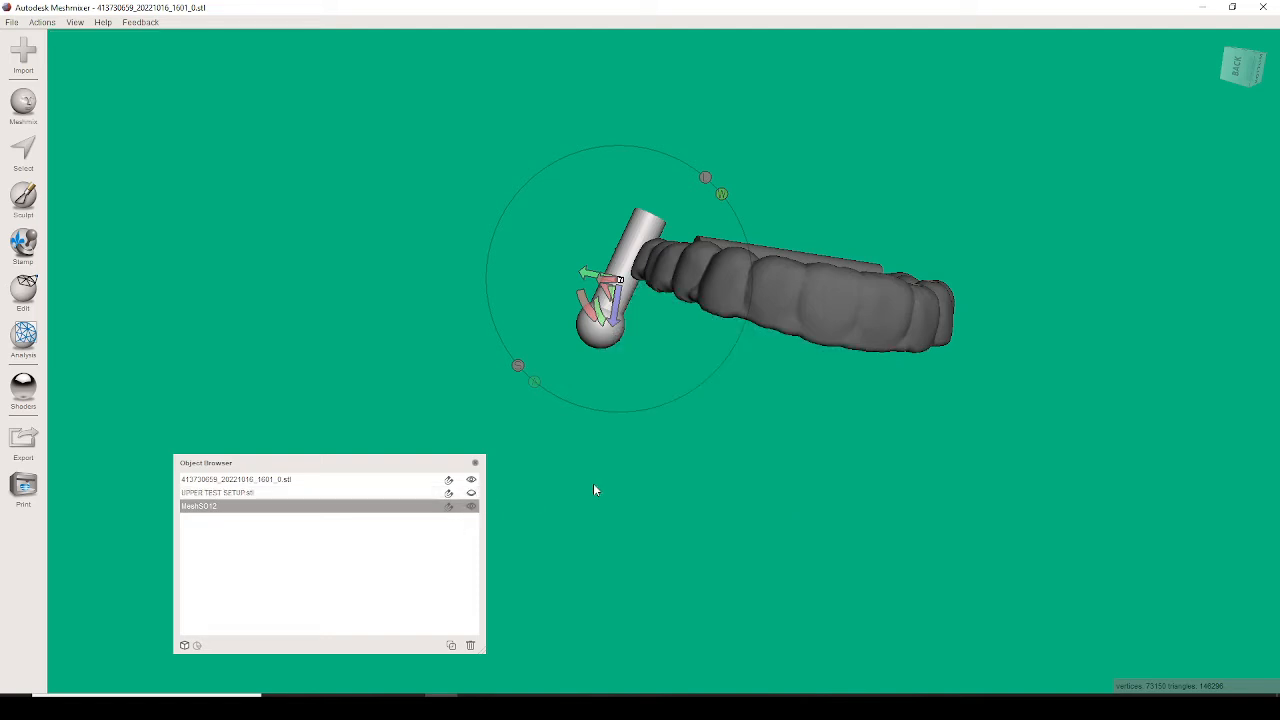
right_click_drag(594, 486, 776, 310)
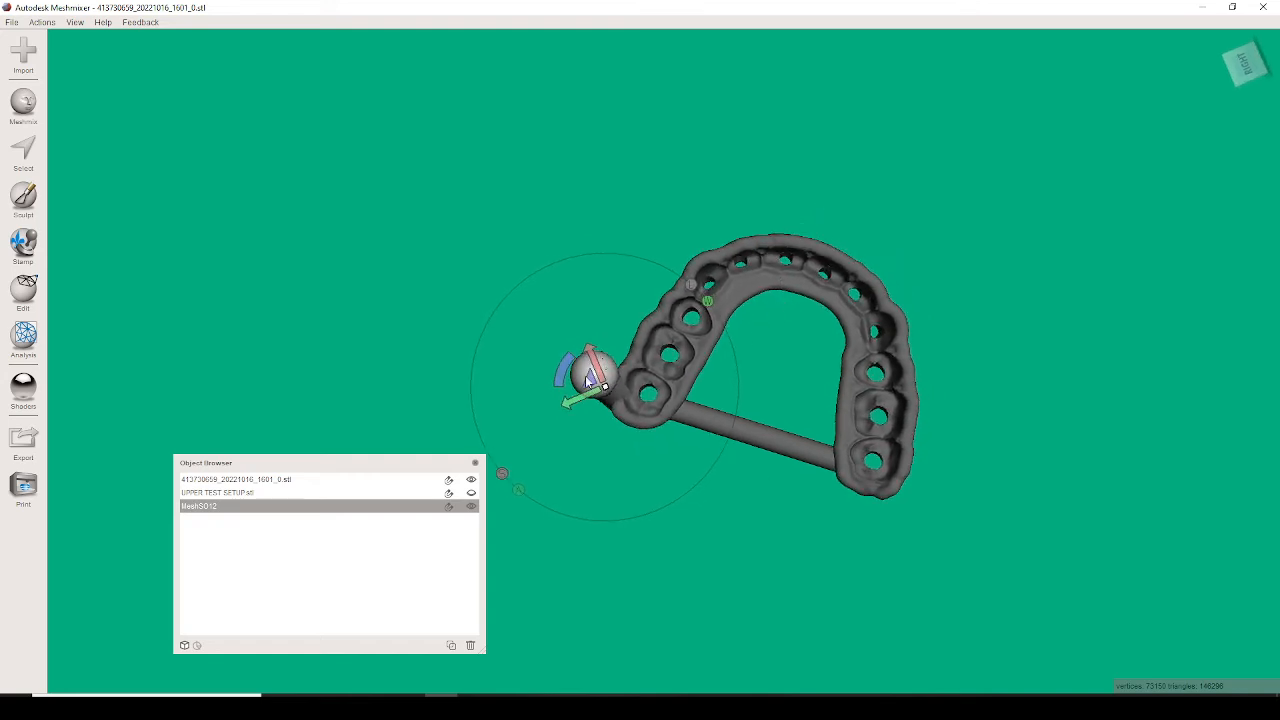
left_click_drag(588, 382, 588, 380)
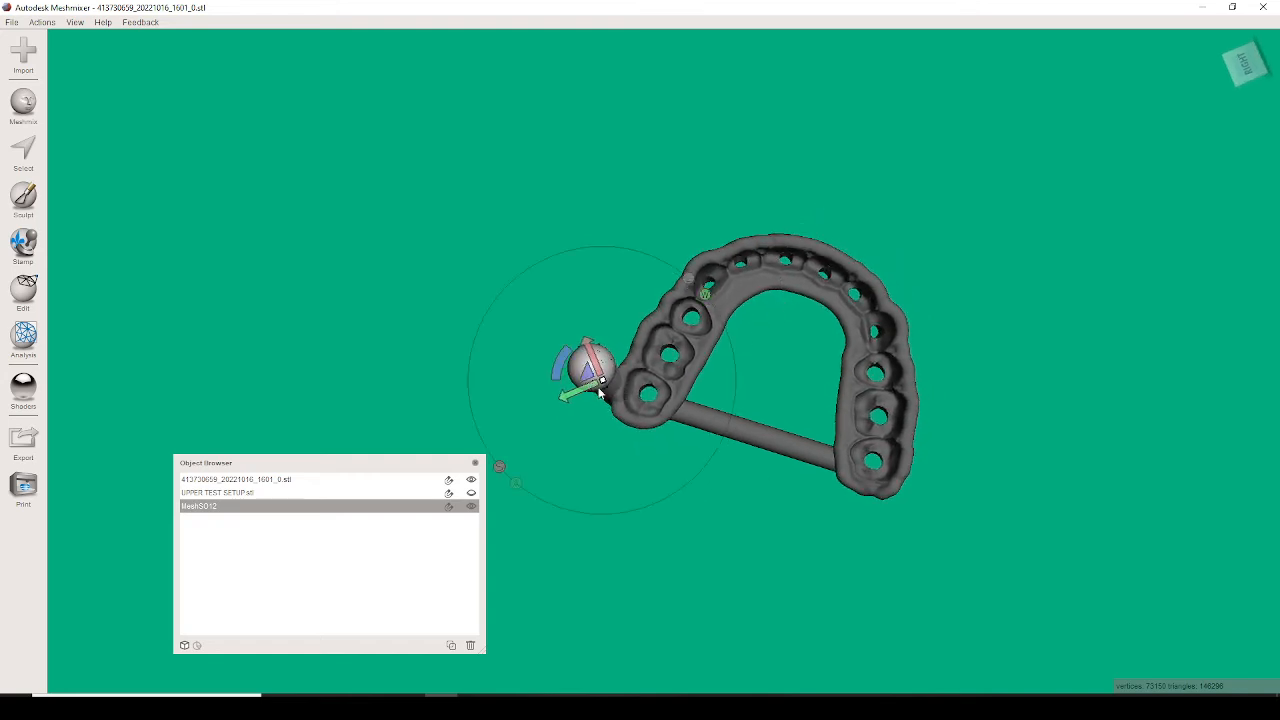
right_click_drag(600, 393, 652, 338)
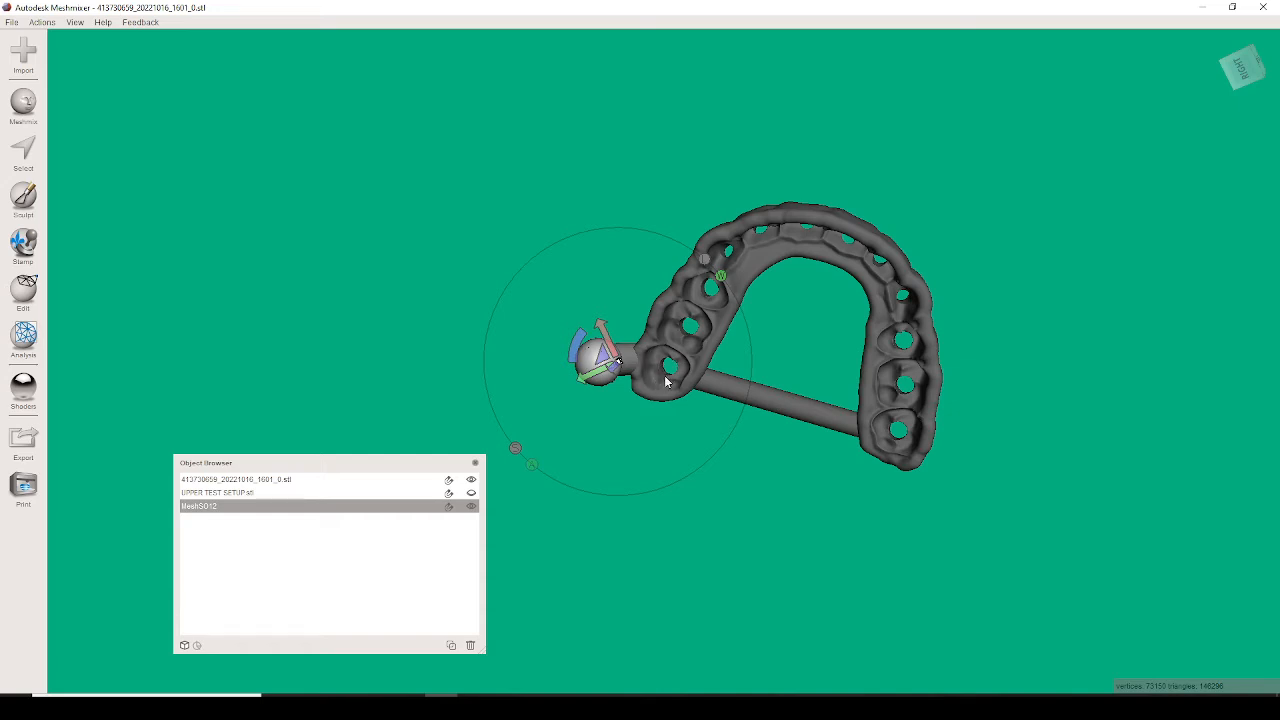
right_click_drag(690, 372, 649, 622)
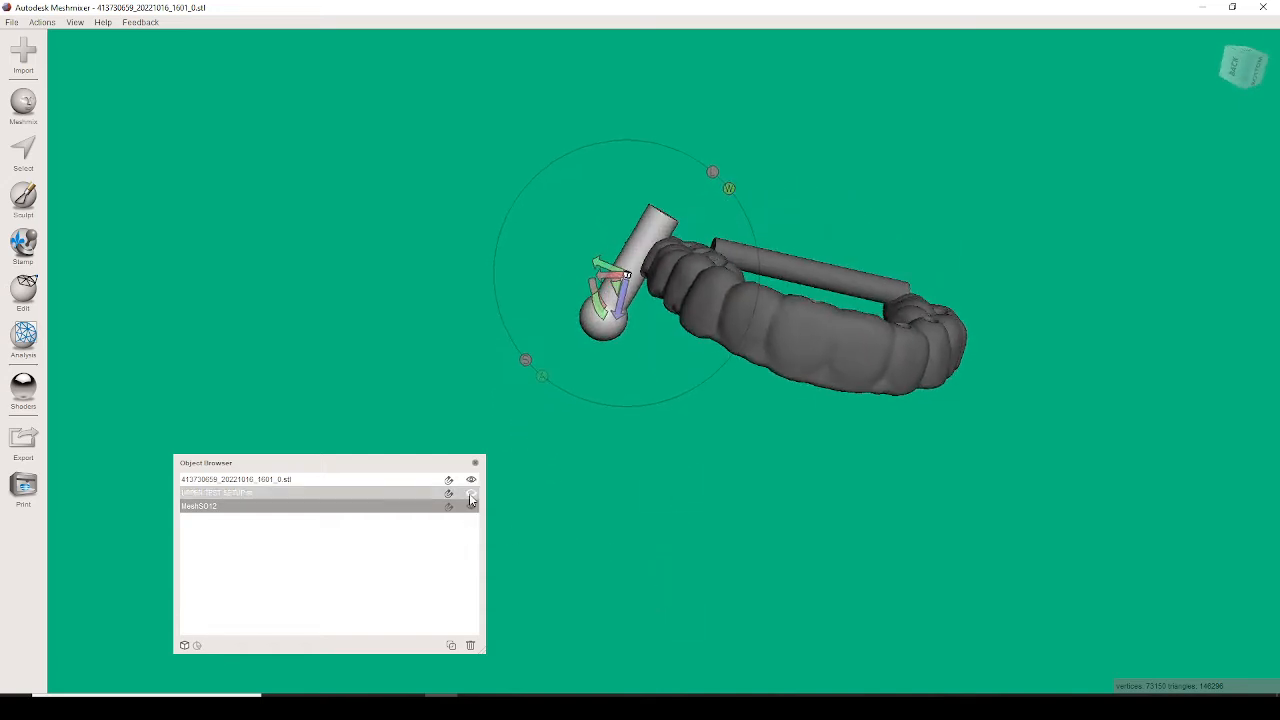
left_click(471, 494)
right_click_drag(683, 478, 917, 319)
right_click_drag(501, 301, 505, 311)
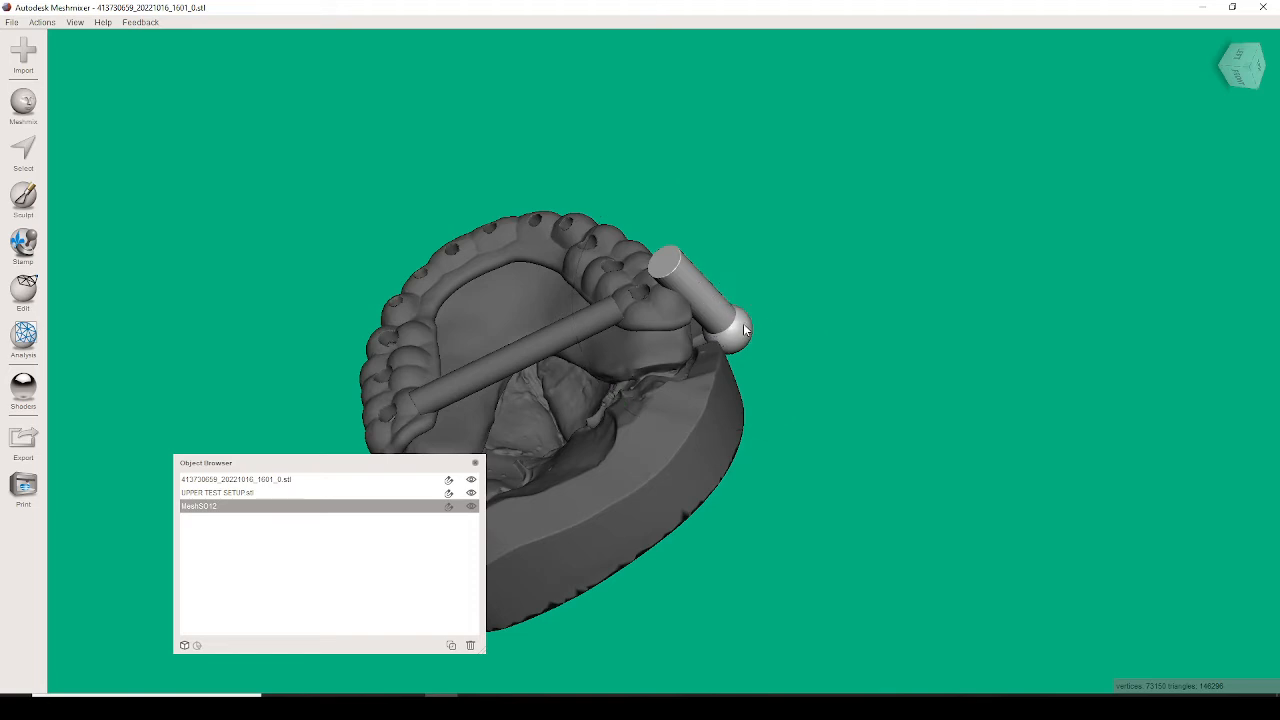
- Scale the ball-ended rod to about 1.27 along X and rotate it about 27.1° around Z toward the tray's back end
key("ctrl+t")
right_click_drag(762, 318, 777, 346)
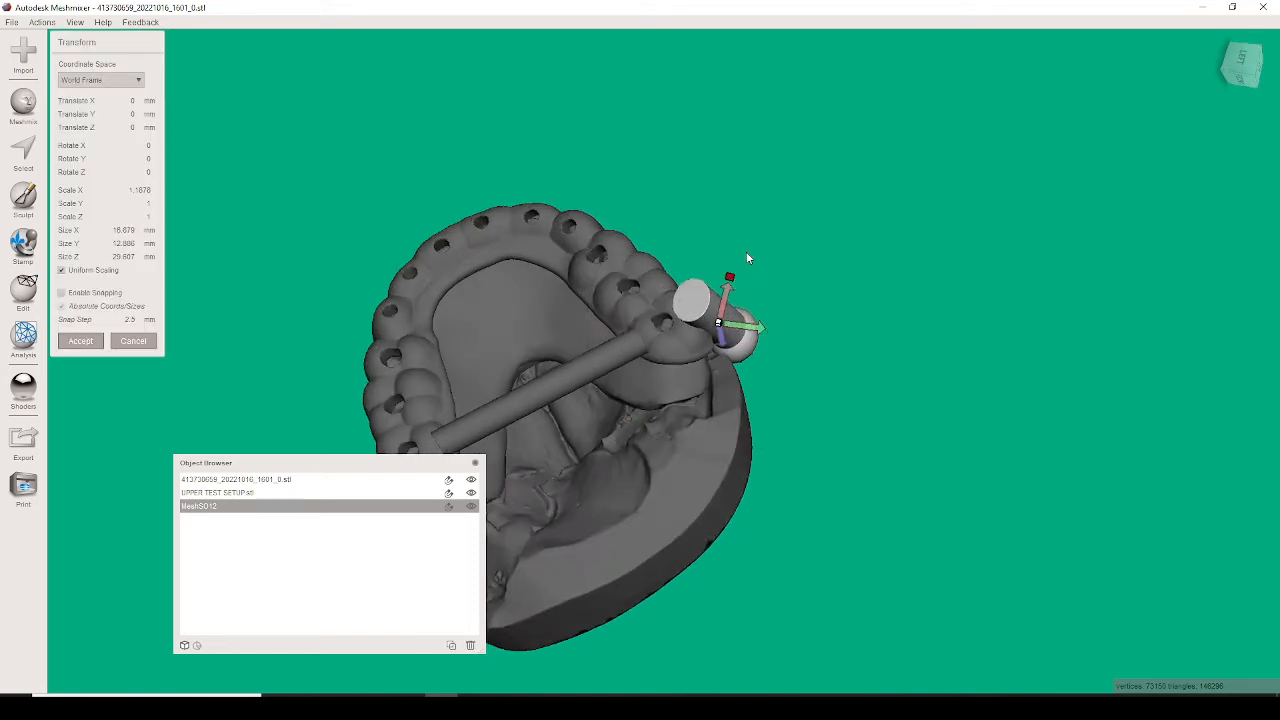
right_click_drag(757, 275, 777, 354)
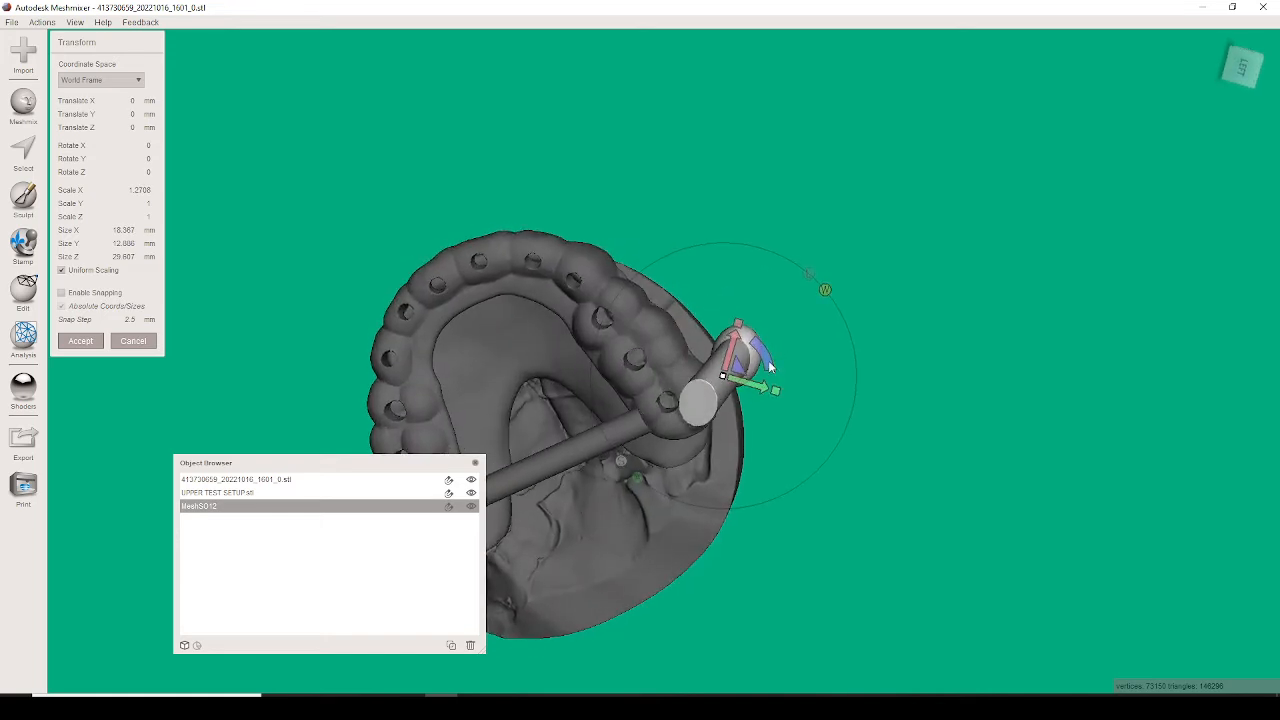
left_click_drag(771, 362, 737, 372)
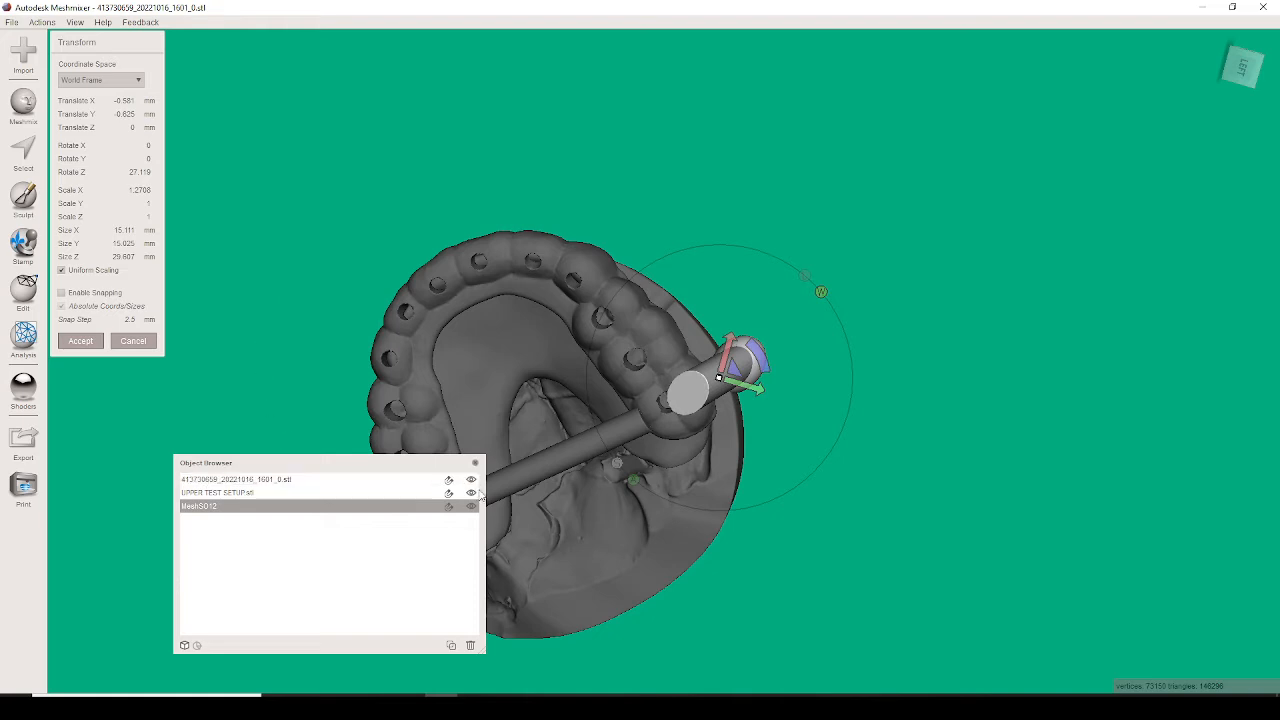
- Hide UPPER TEST SETUP, shift the rod outward from the tooth cavity, show the model again and accept the transform
left_click(473, 493)
right_click_drag(490, 493, 736, 234)
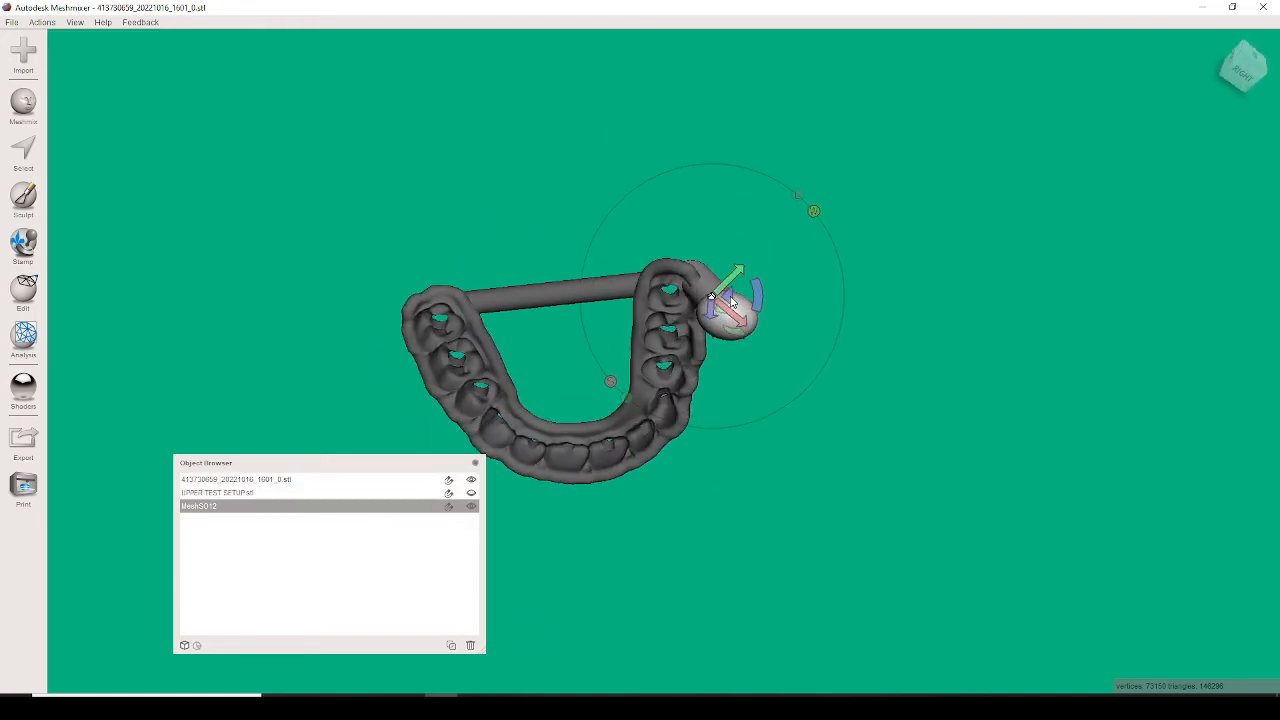
left_click_drag(731, 302, 741, 302)
right_click_drag(740, 303, 750, 430)
left_click_drag(742, 326, 741, 336)
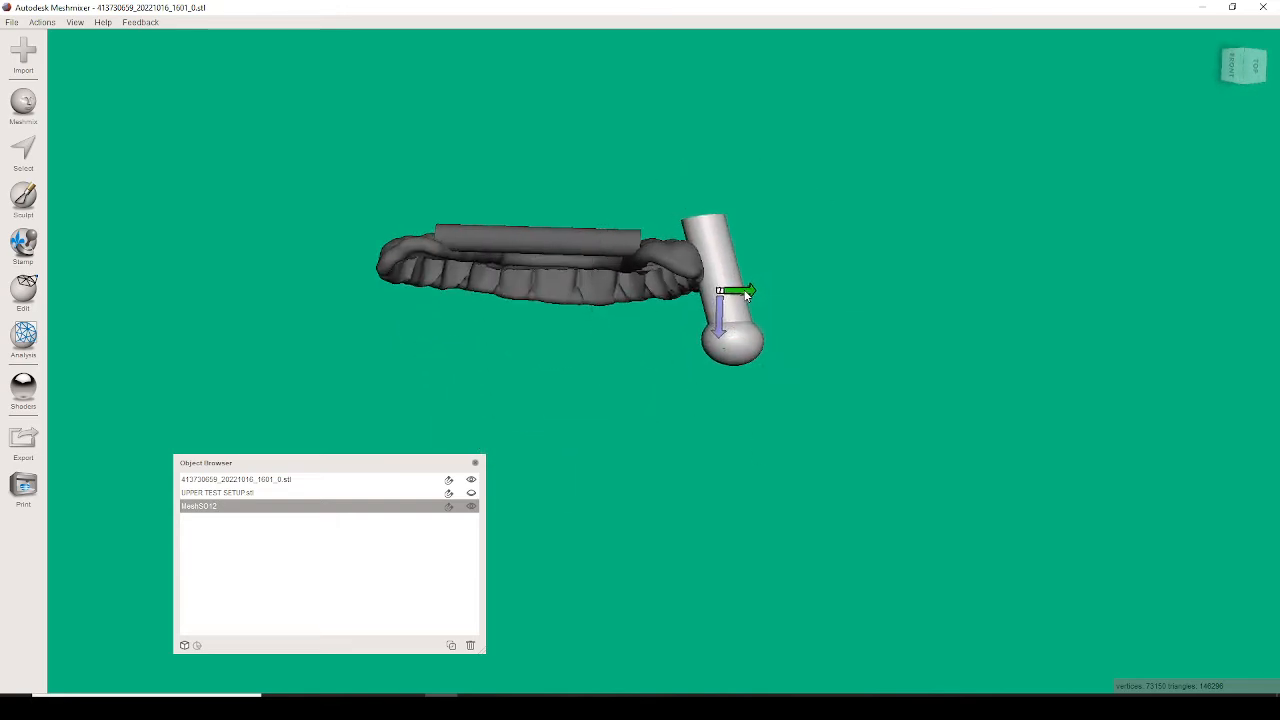
right_click_drag(745, 295, 788, 122)
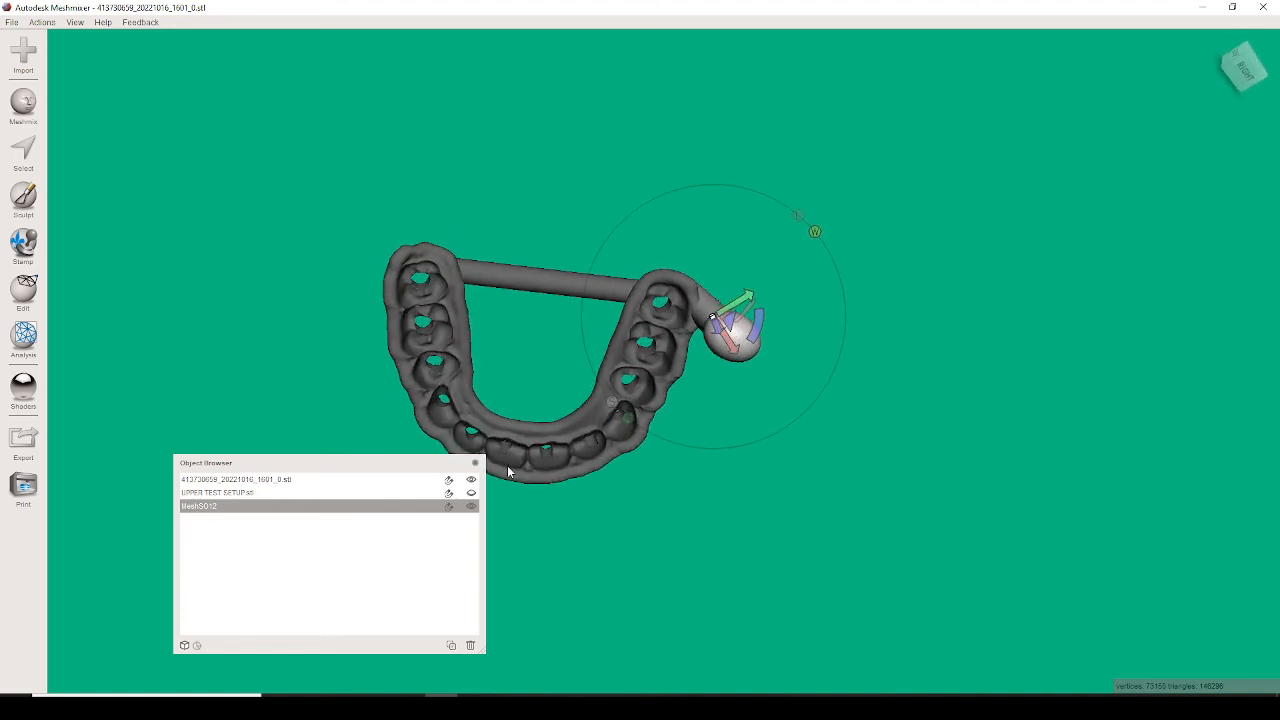
left_click(471, 492)
right_click_drag(600, 505, 608, 390)
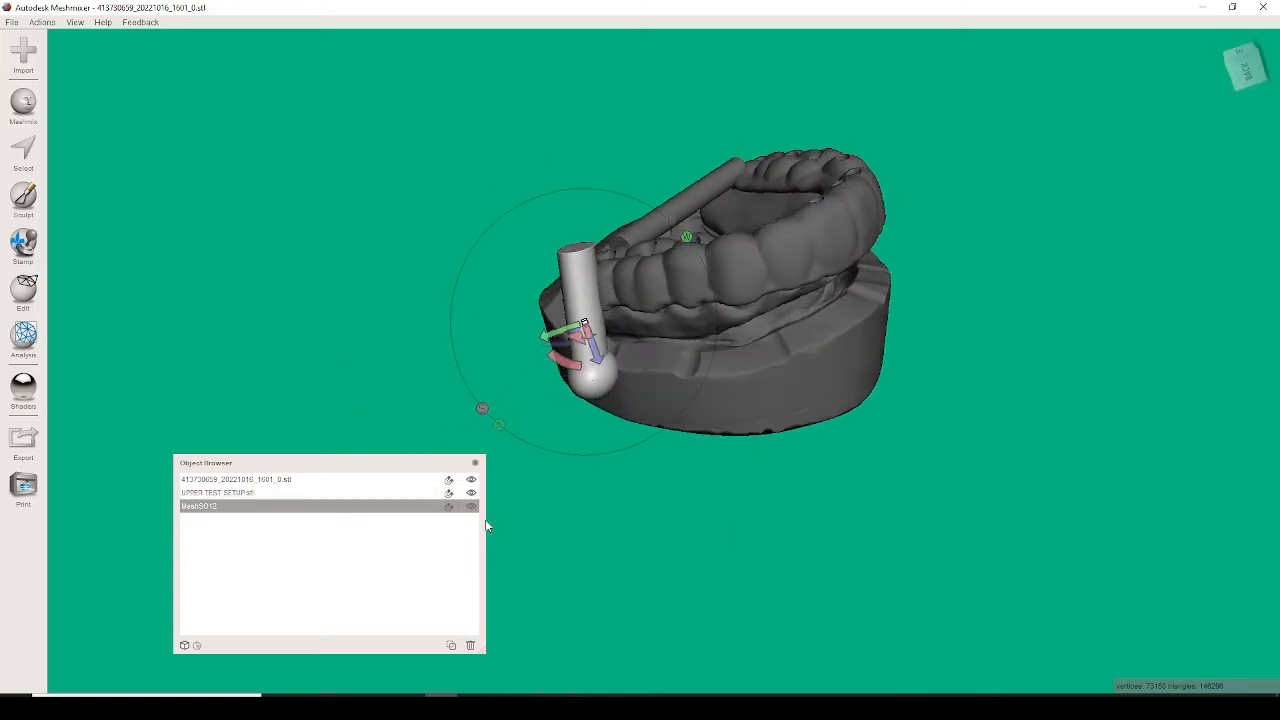
right_click_drag(681, 366, 610, 366)
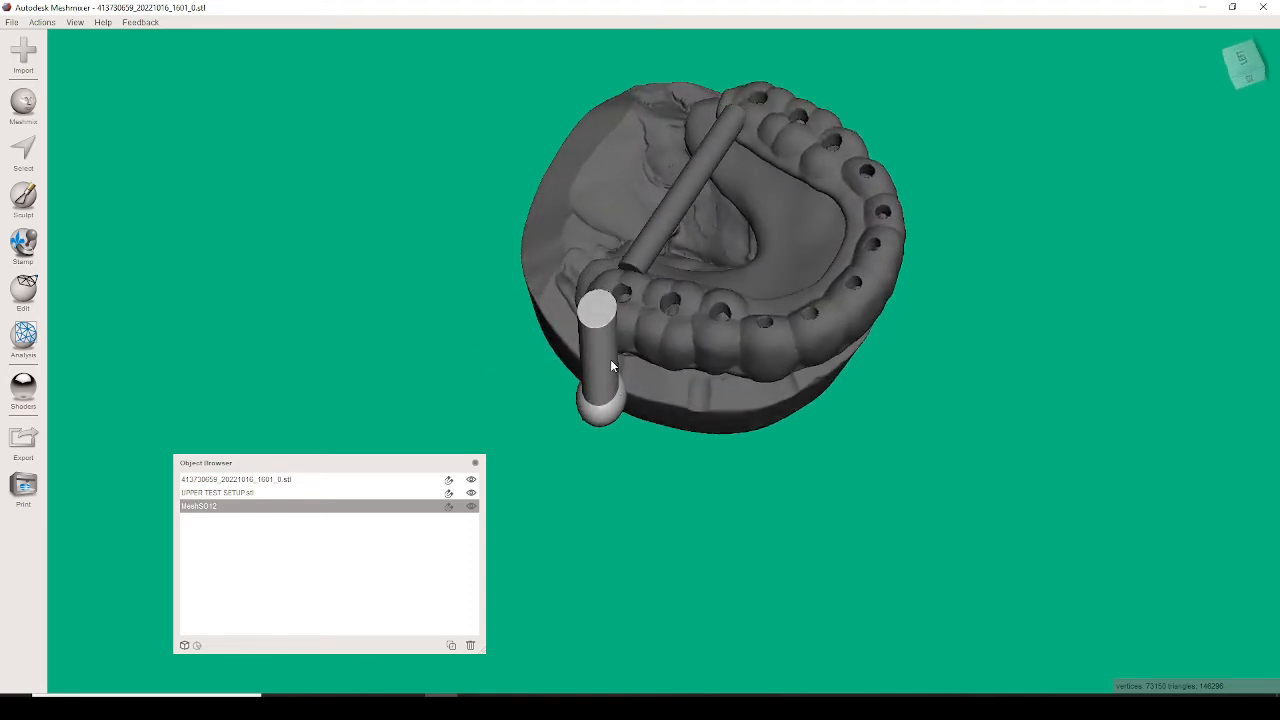
- Duplicate the ball-ended rod three times in place
left_click(451, 646)
left_click(451, 646)
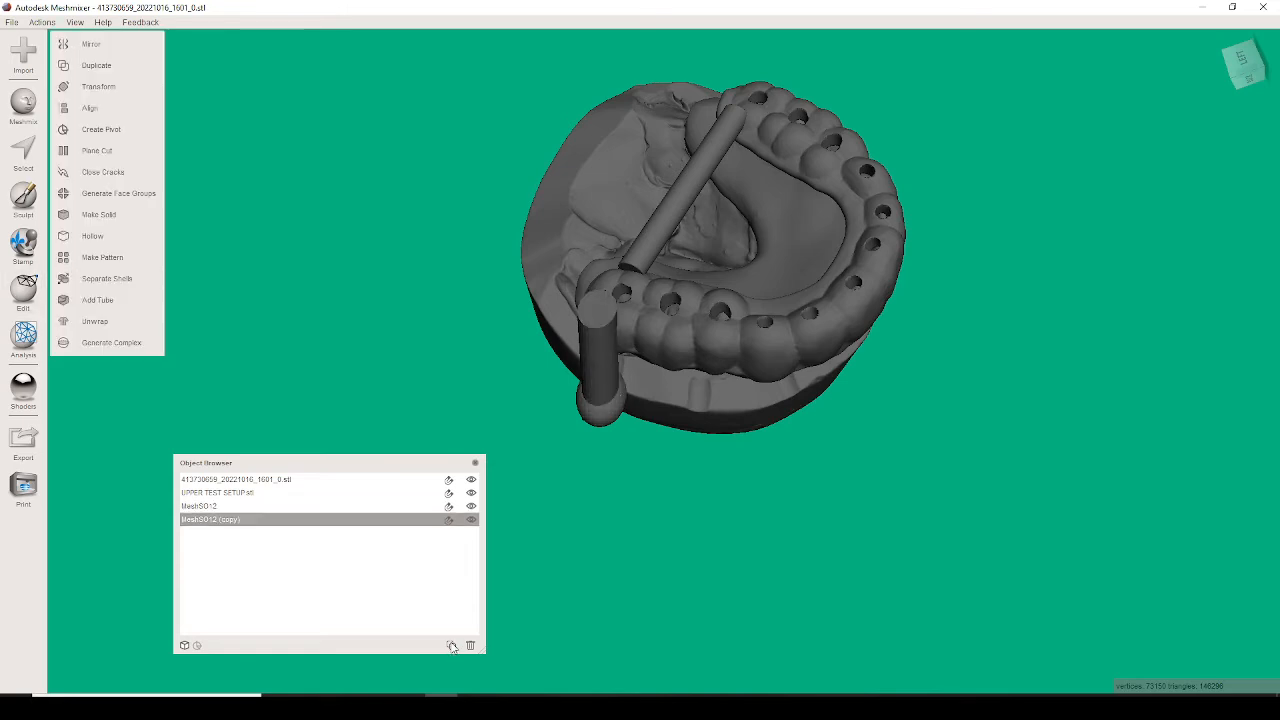
left_click(451, 646)
right_click_drag(682, 485, 677, 403)
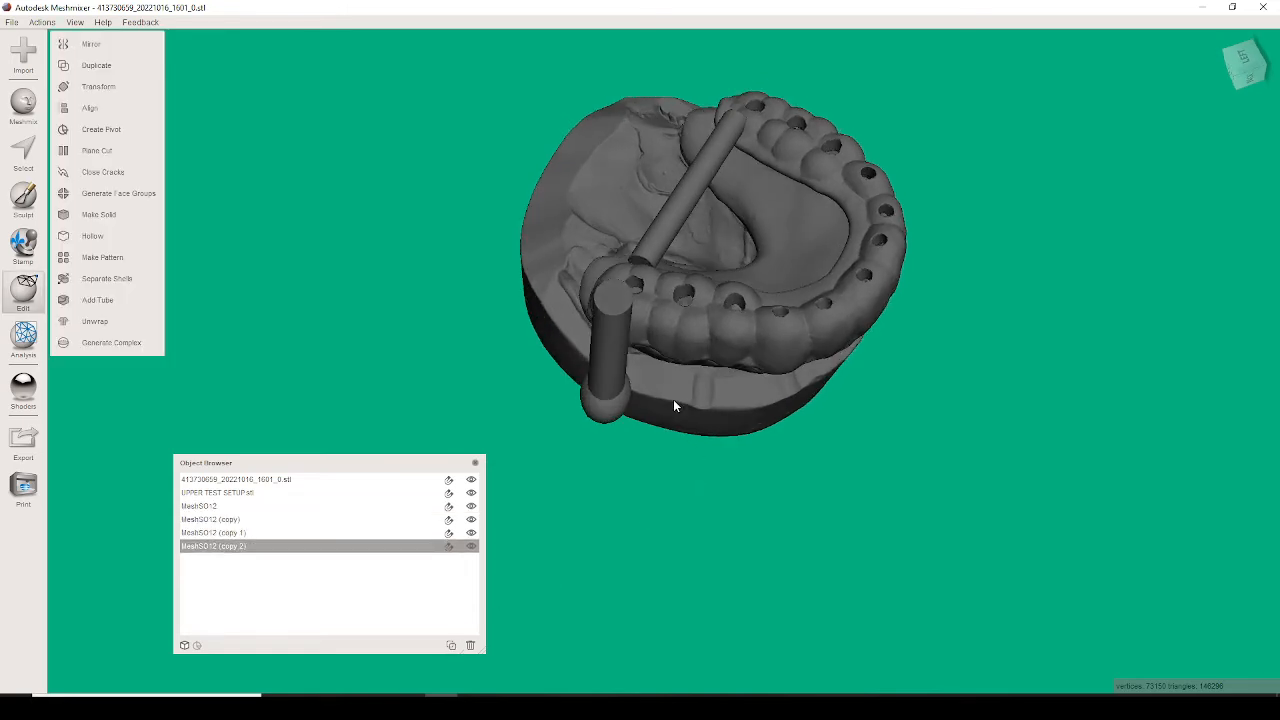
- Fuse the original ball-ended rod at the tray's back end to the tray with a Boolean Union and accept the result
left_click(680, 325)
left_click(675, 325)
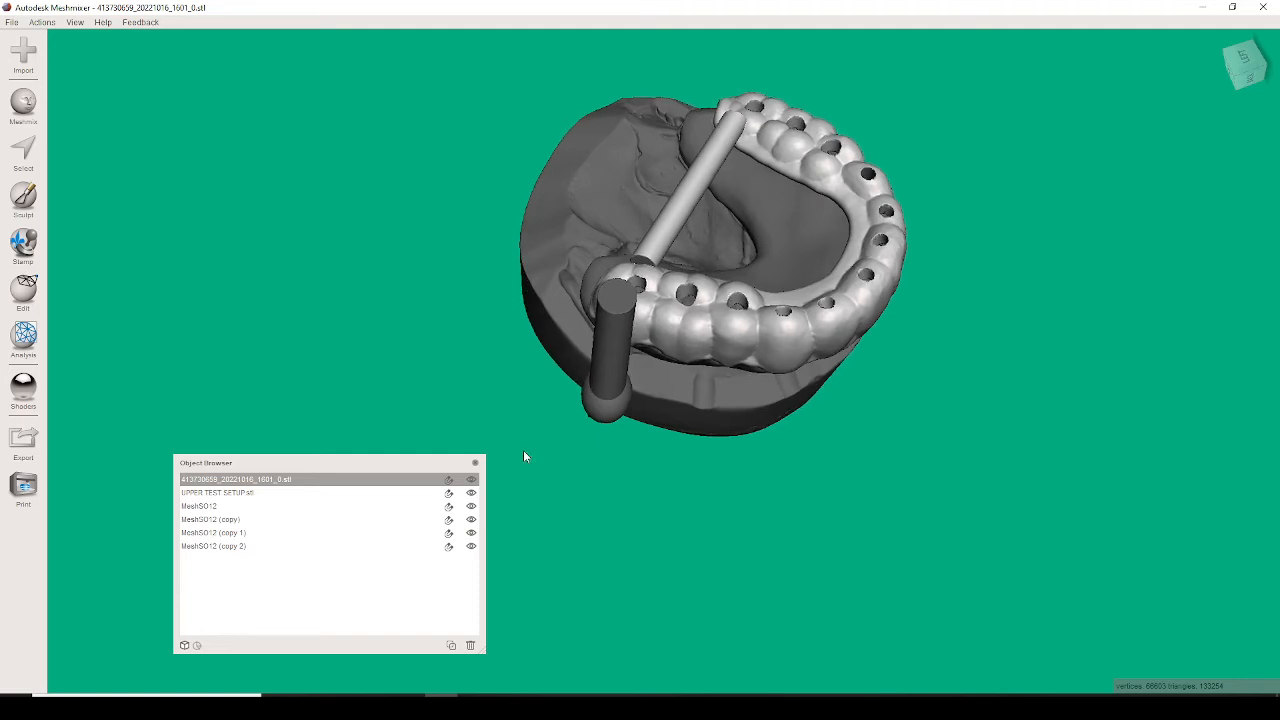
left_click(440, 512)
right_click_drag(555, 463, 671, 422)
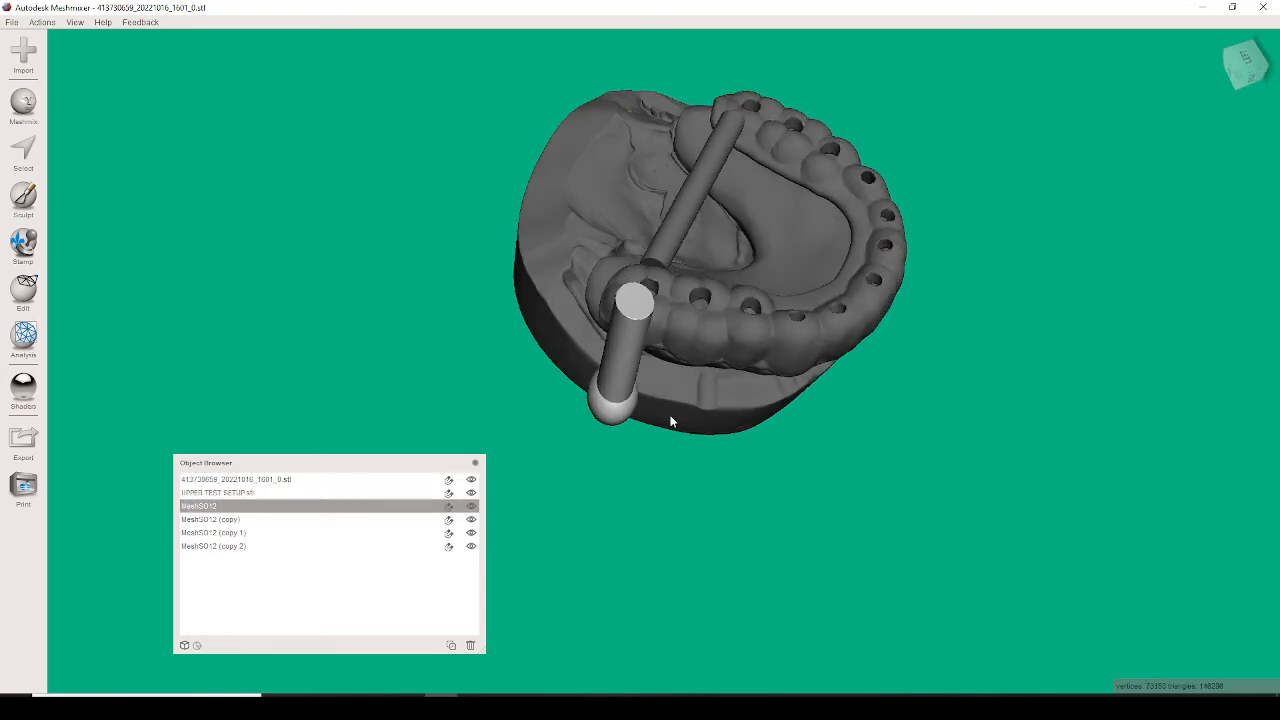
left_click(713, 347)
left_click(619, 397, "shift")
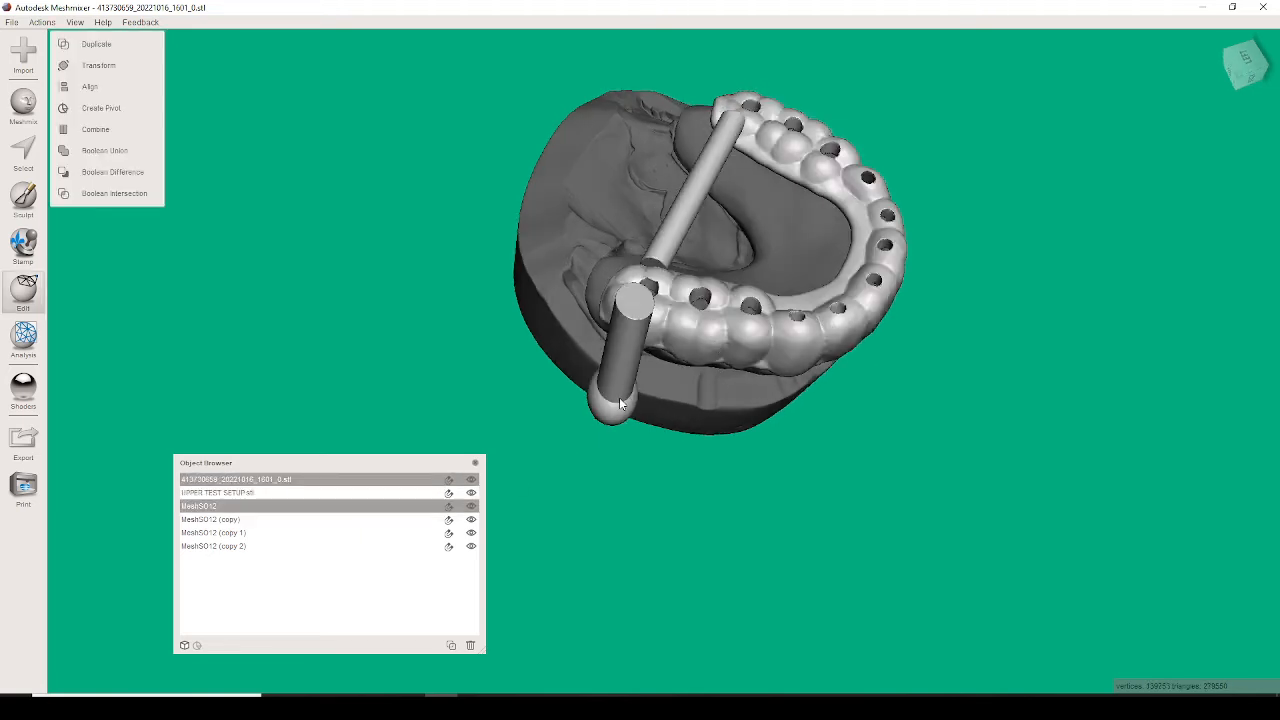
right_click_drag(721, 401, 658, 288)
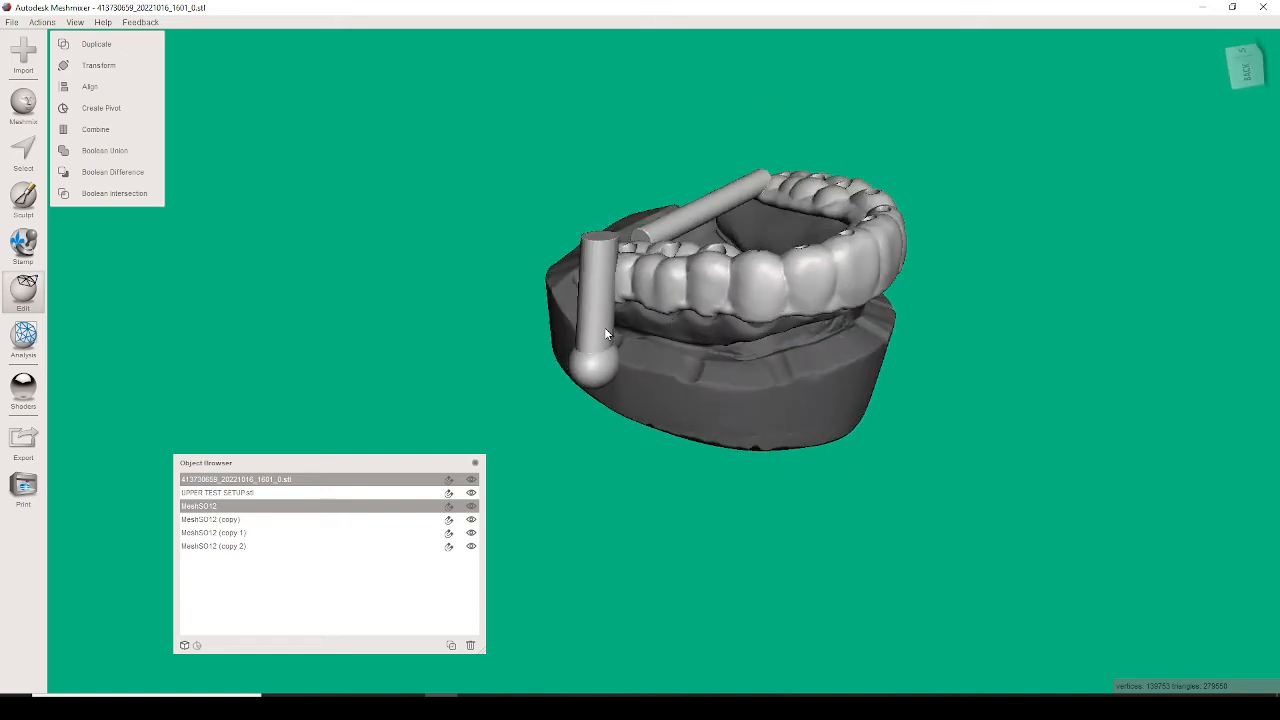
left_click(144, 156)
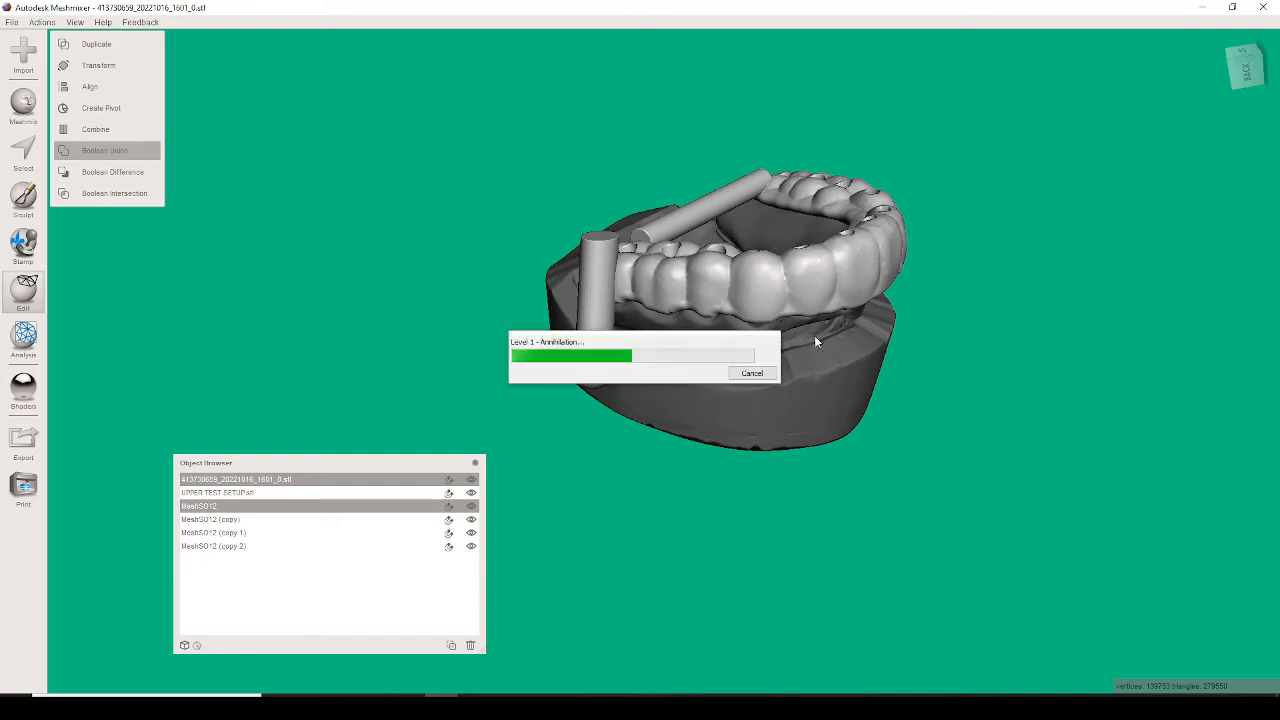
right_click_drag(725, 343, 725, 384)
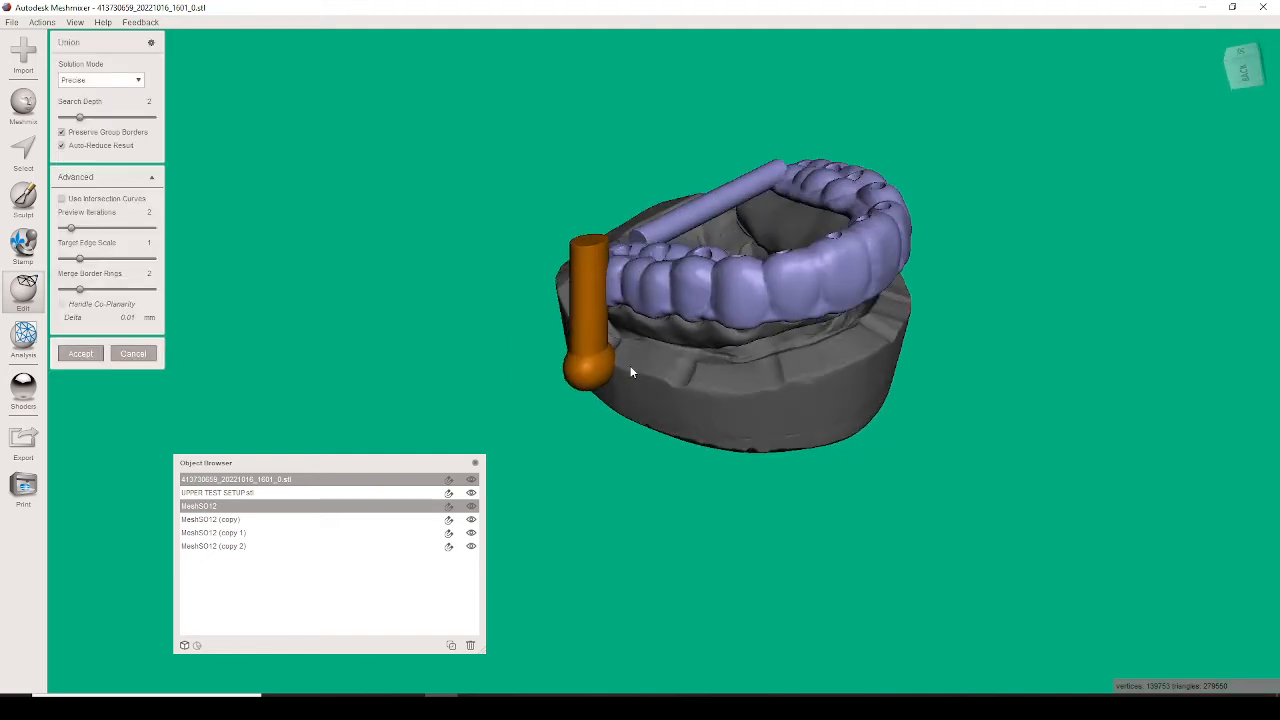
key("Return")
right_click_drag(737, 366, 800, 440)
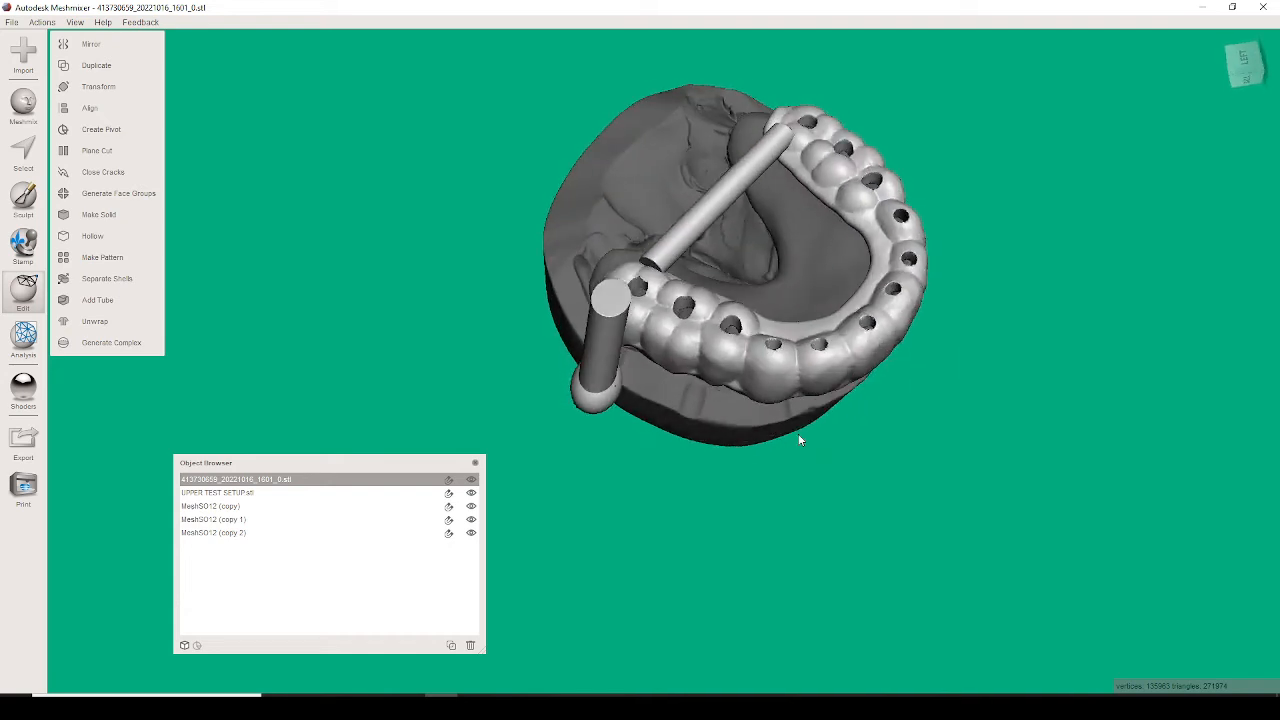
- Move MeshSO12 (copy) beside the front teeth, translating about 13.5 mm in X, -38.7 mm in Y and 9.4 mm in Z
right_click_drag(652, 464, 700, 430)
key("t")
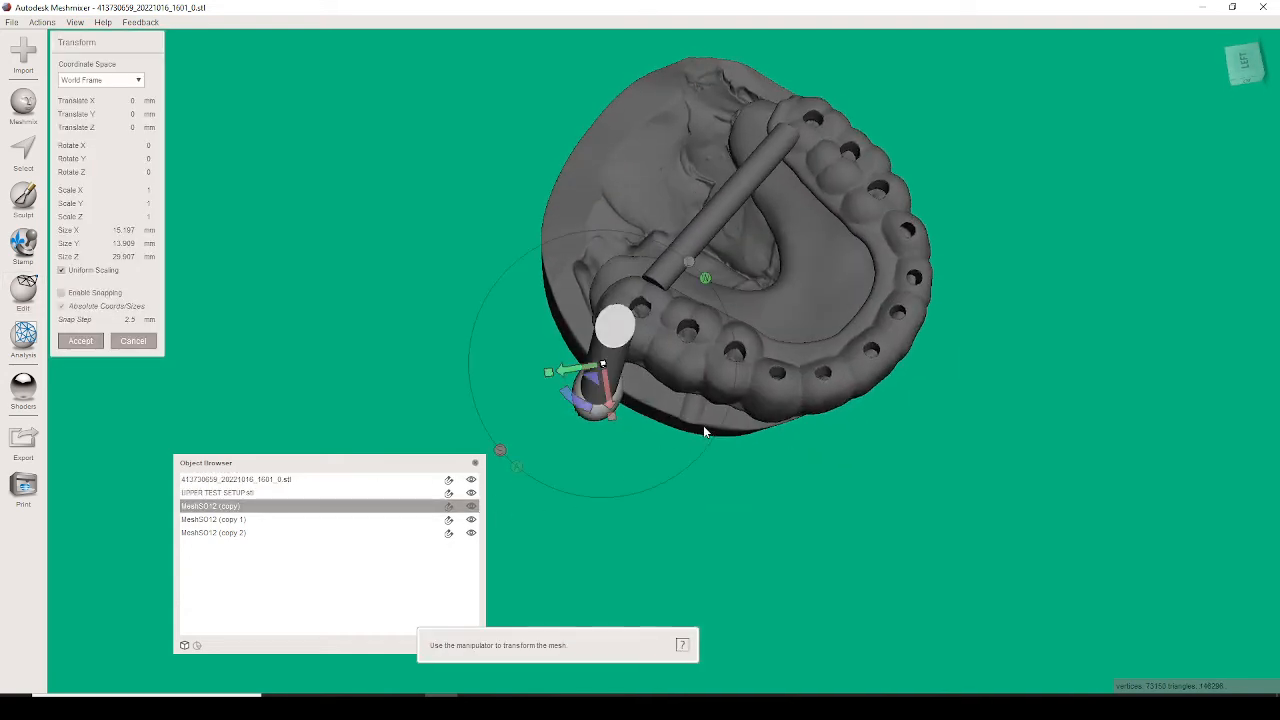
left_click_drag(591, 381, 838, 402)
right_click_drag(838, 402, 810, 272)
left_click_drag(838, 299, 842, 322)
right_click_drag(842, 340, 849, 290)
left_click_drag(841, 308, 869, 468)
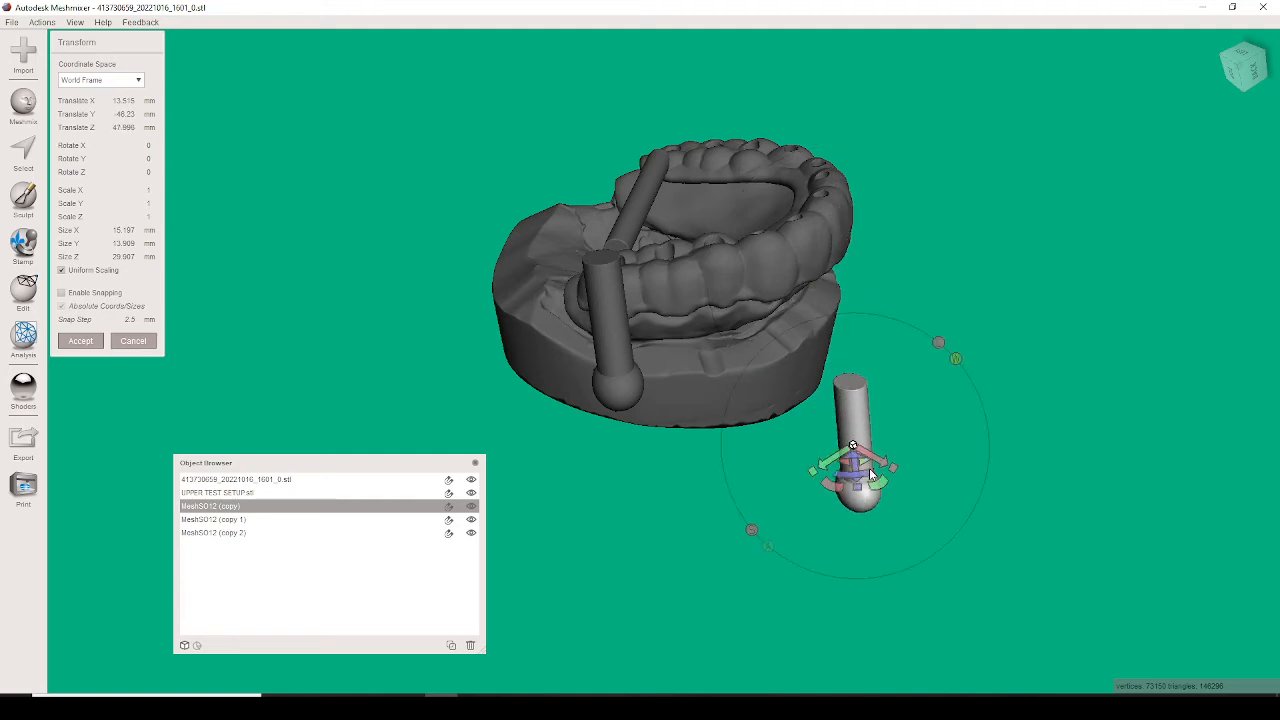
right_click_drag(869, 468, 895, 445)
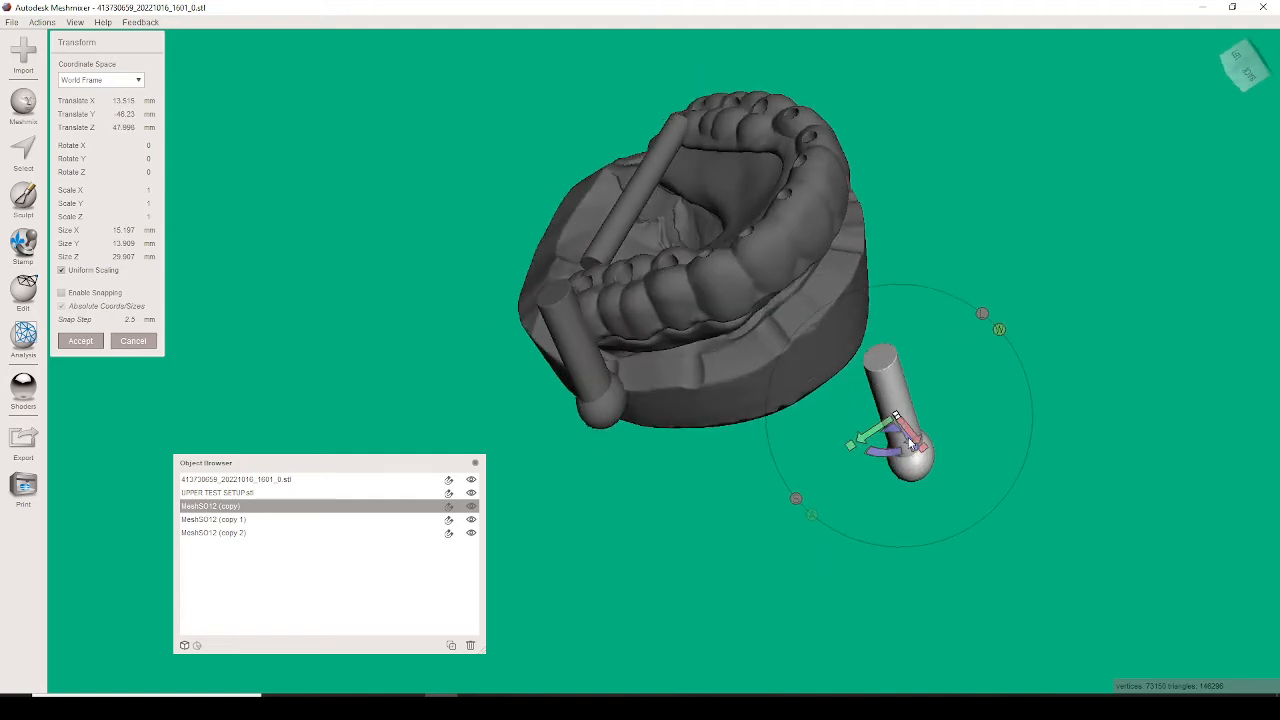
left_click_drag(910, 440, 848, 335)
right_click_drag(848, 335, 802, 375)
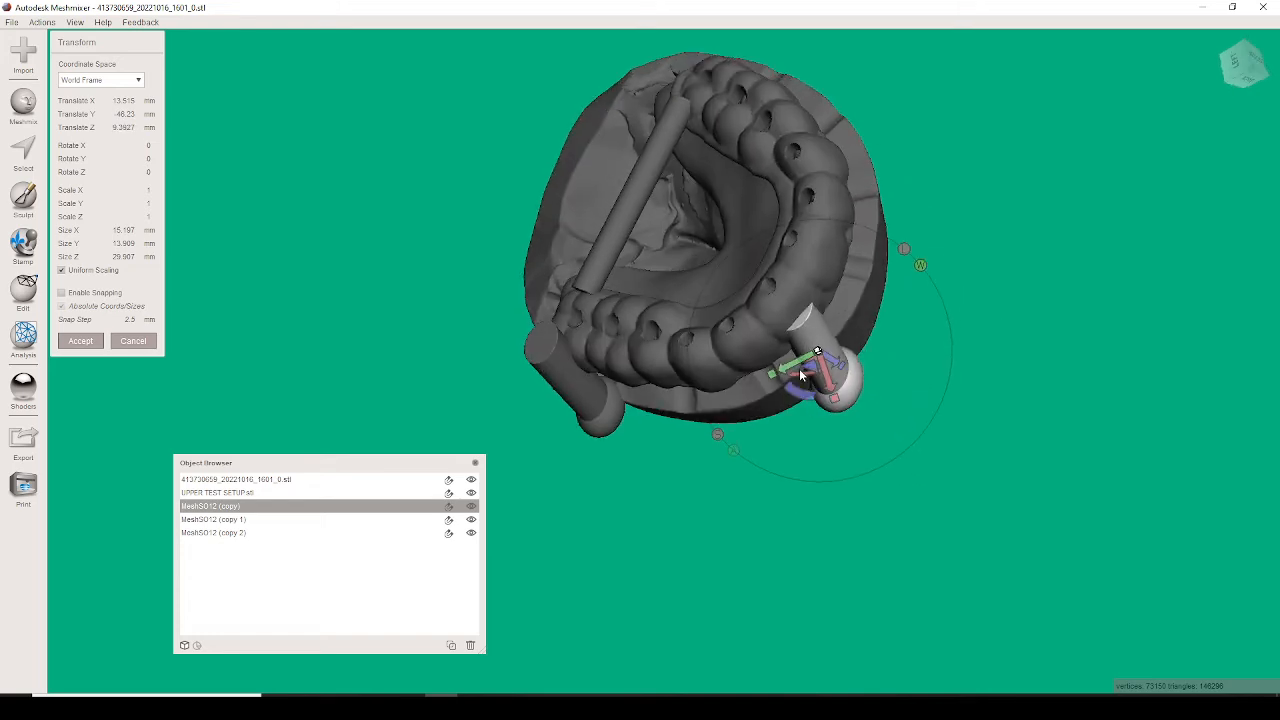
left_click_drag(801, 375, 770, 365)
right_click_drag(770, 365, 872, 243)
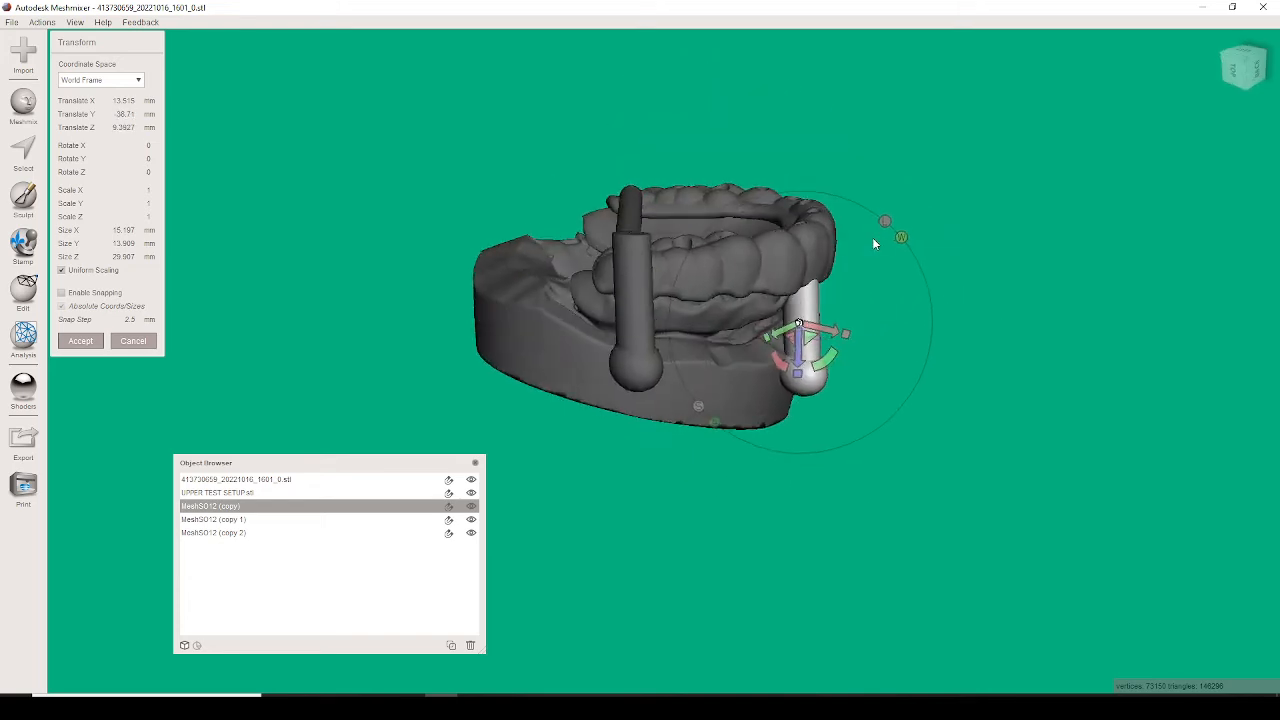
- Tilt the front rod copy about -20.8° around Y and shift it outward to about 16.3 mm in X
left_click_drag(828, 357, 800, 372)
right_click_drag(800, 372, 818, 313)
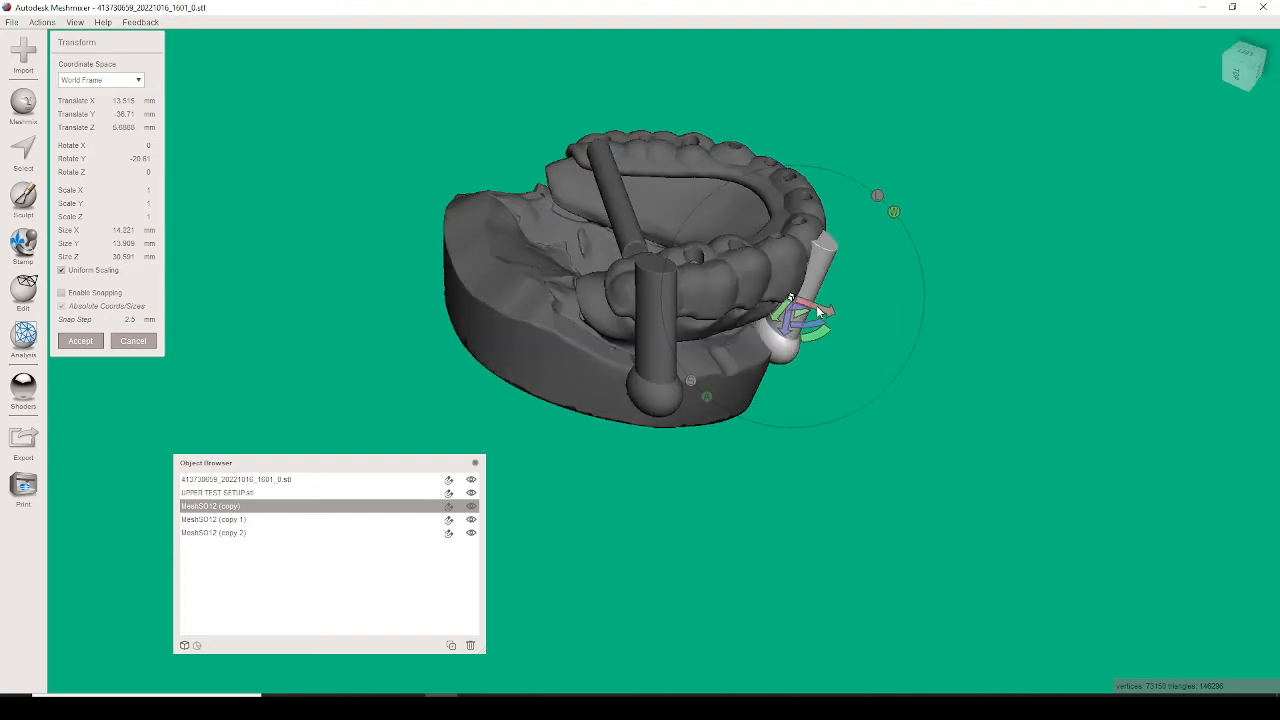
left_click_drag(826, 317, 834, 320)
right_click_drag(834, 322, 870, 227)
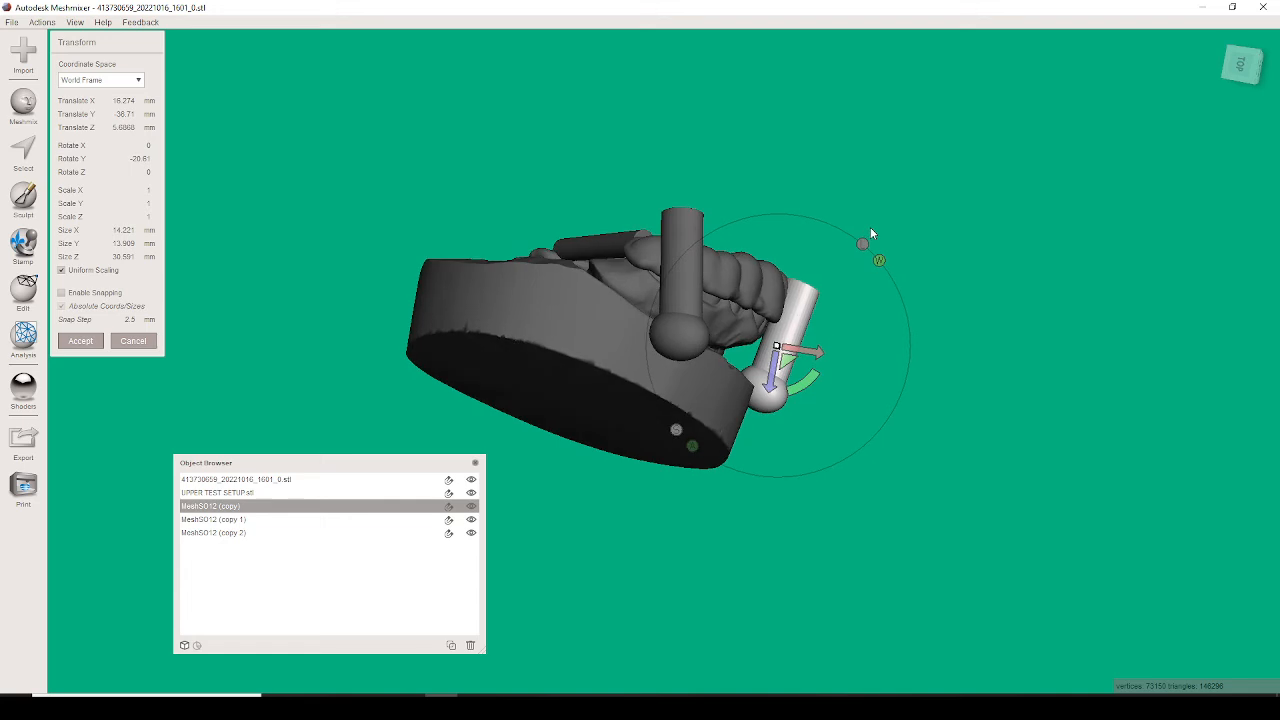
- Hide UPPER TEST SETUP, nudge the front rod clear of the tooth cavities, show the model again and accept the transform
left_click(472, 493)
right_click_drag(745, 330, 755, 403)
left_click_drag(726, 488, 729, 488)
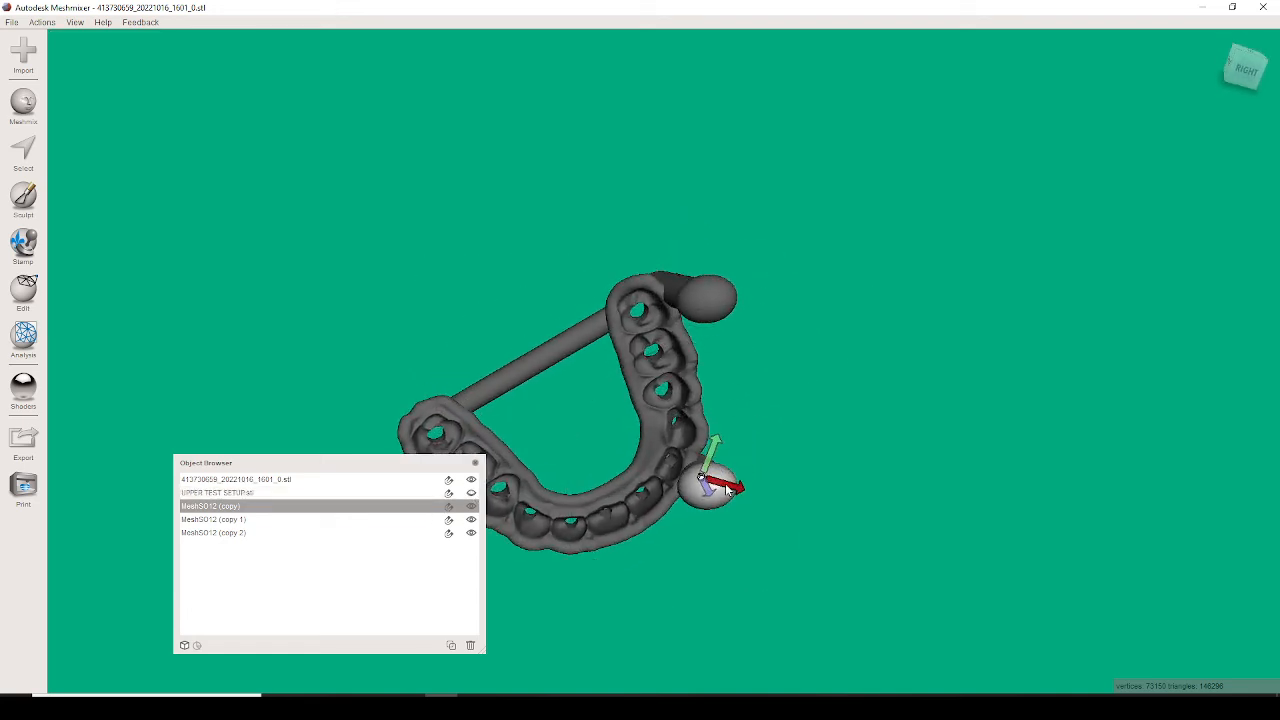
right_click_drag(729, 489, 857, 522)
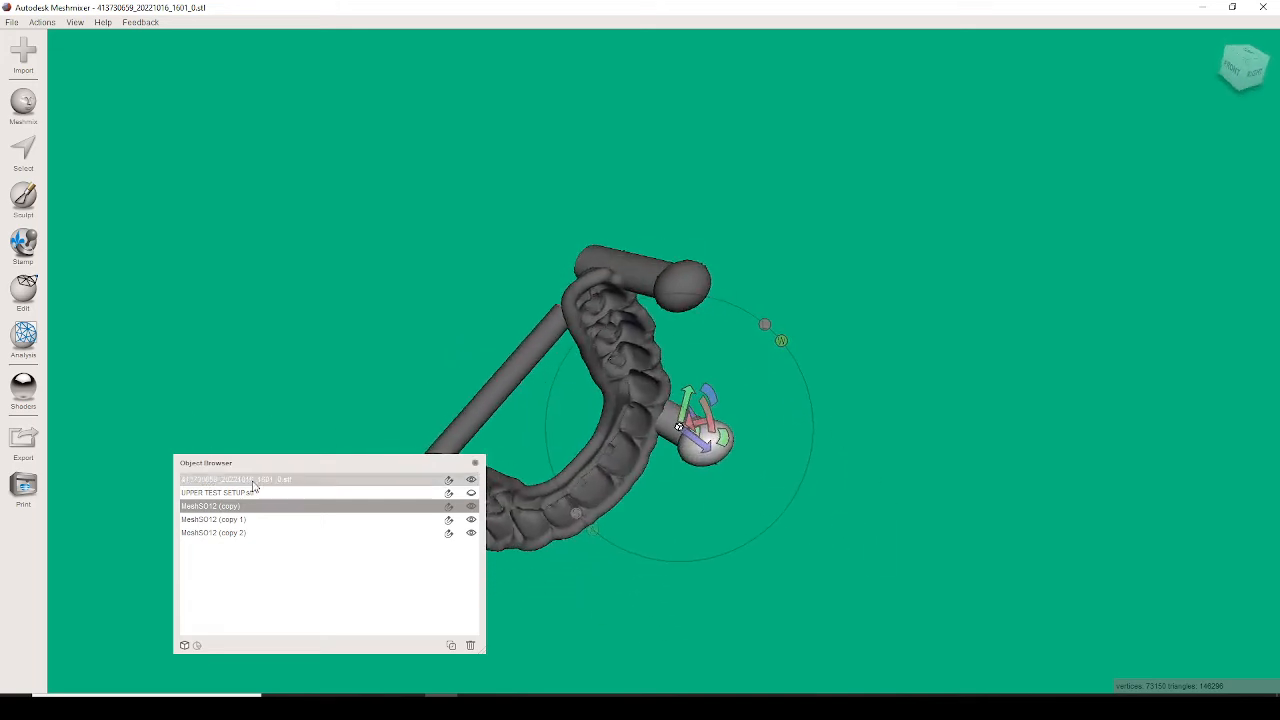
right_click_drag(650, 336, 700, 515)
left_click(471, 494)
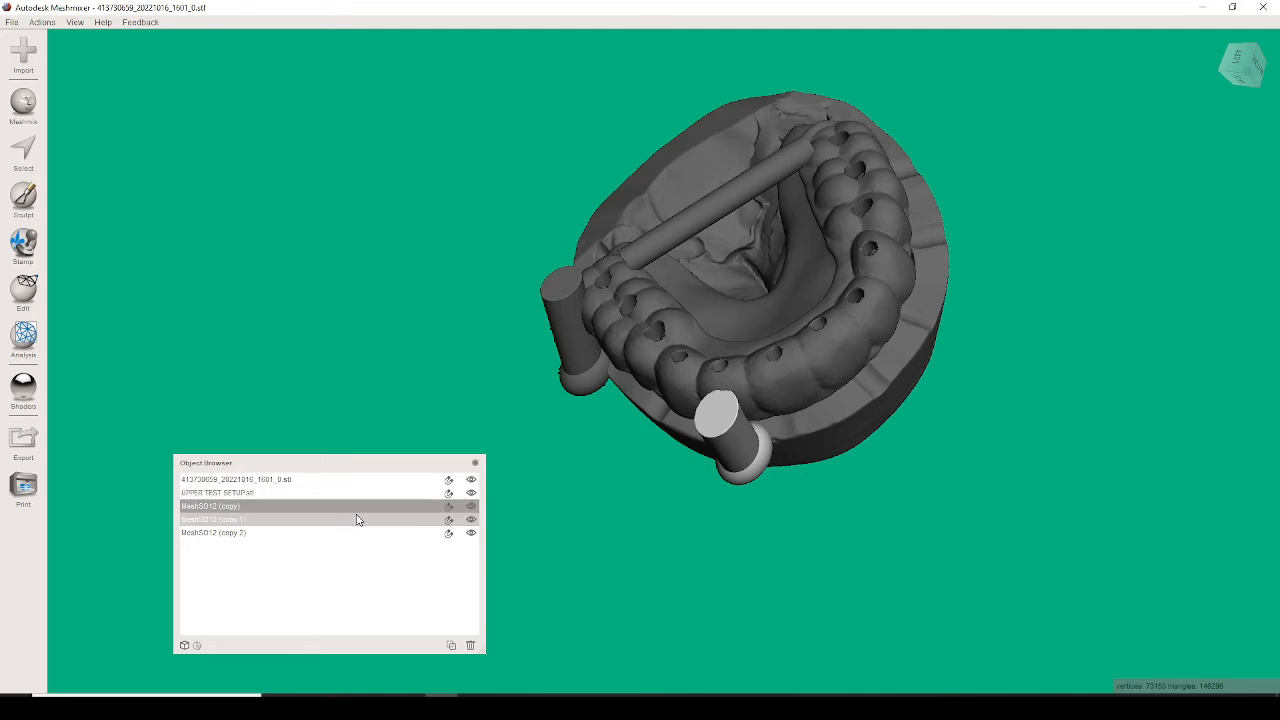
- Fuse the front ball-ended rod MeshSO12 (copy) to the tray with a Boolean Union and accept it
left_click(756, 371)
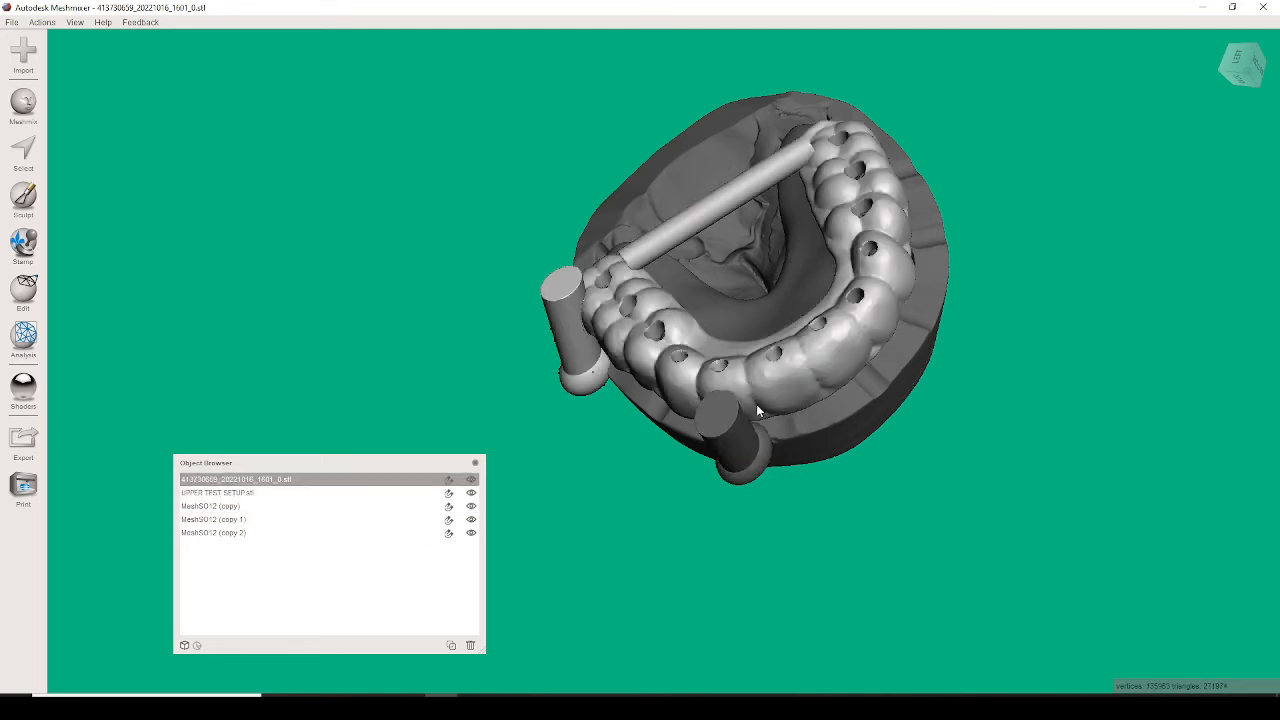
left_click(736, 446, "shift")
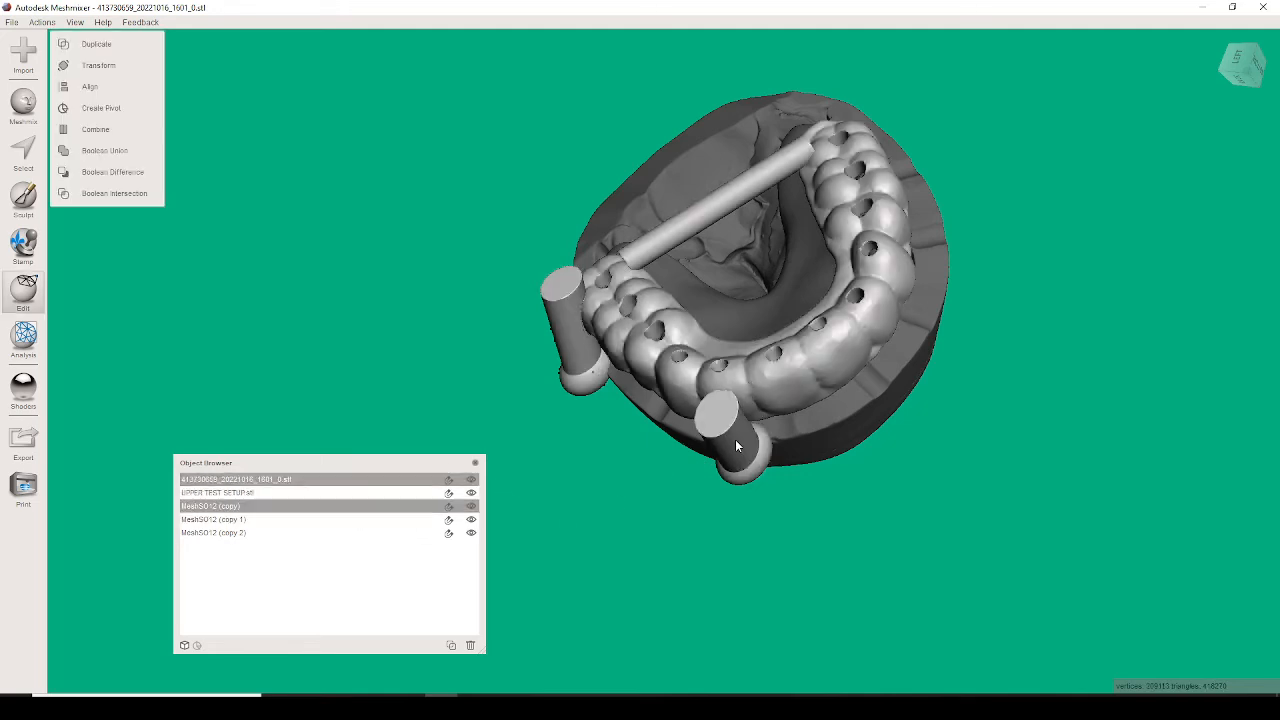
left_click(123, 157)
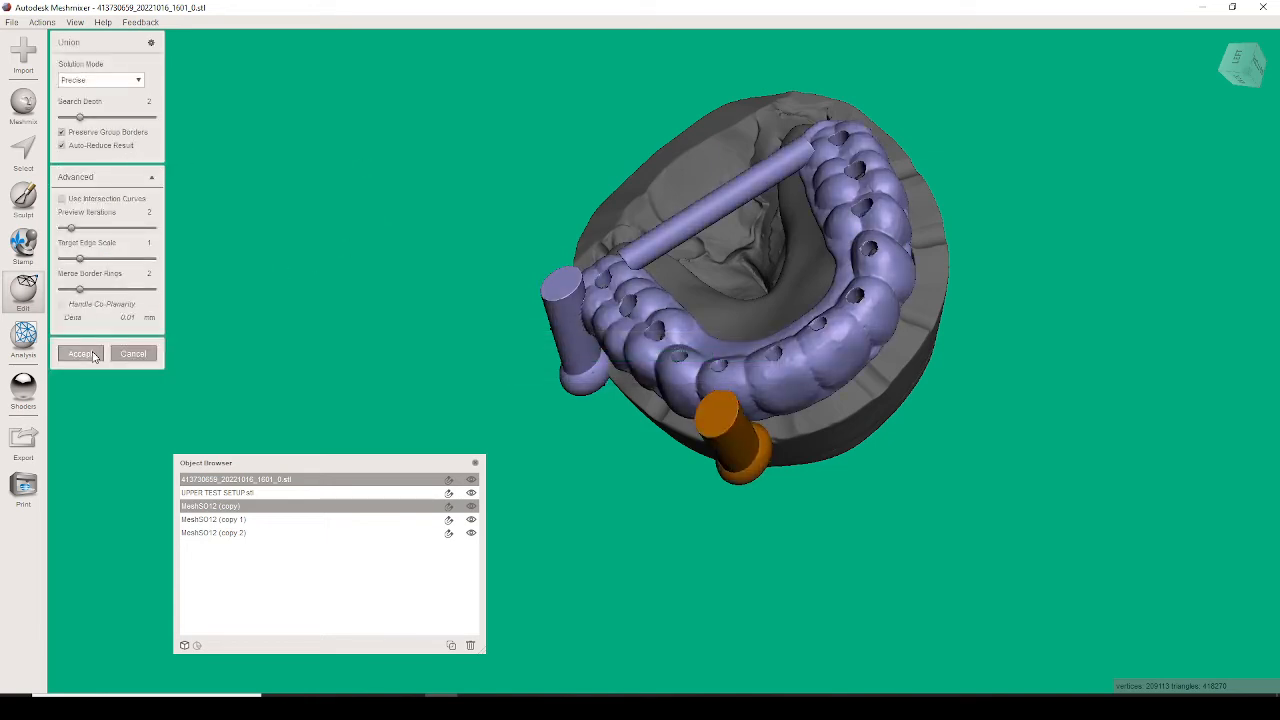
left_click(95, 357)
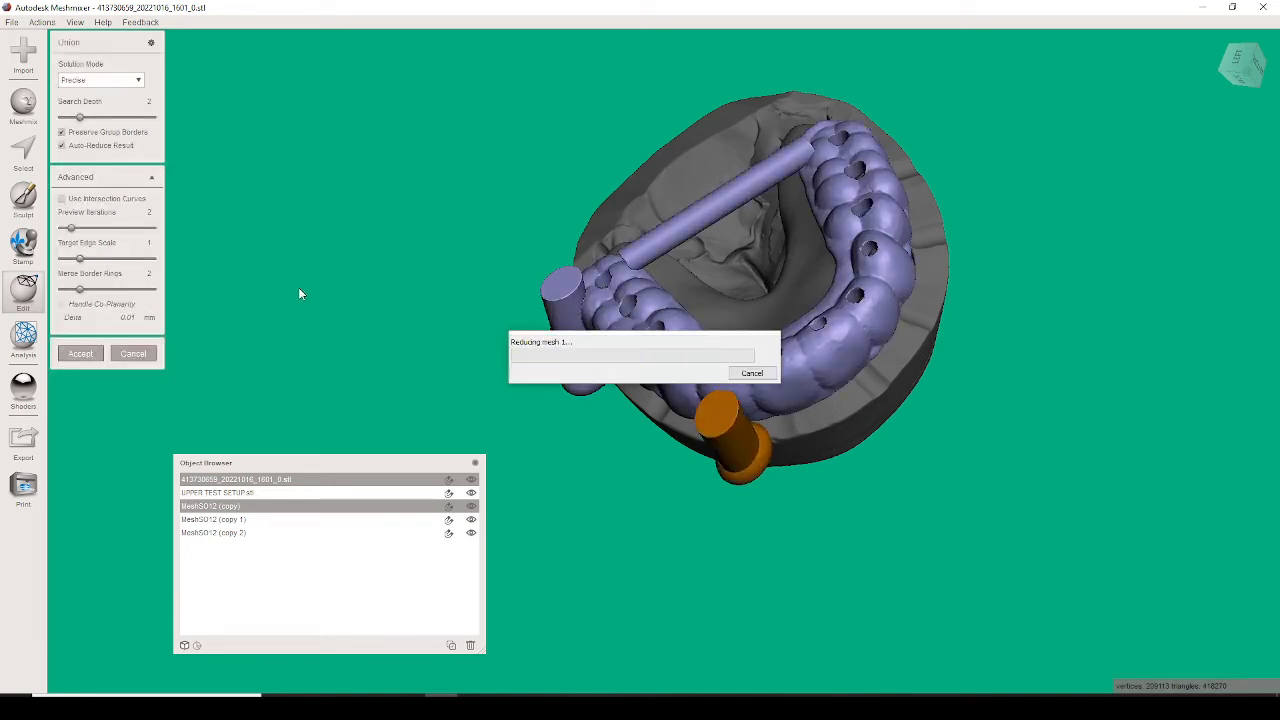
right_click_drag(518, 289, 529, 519)
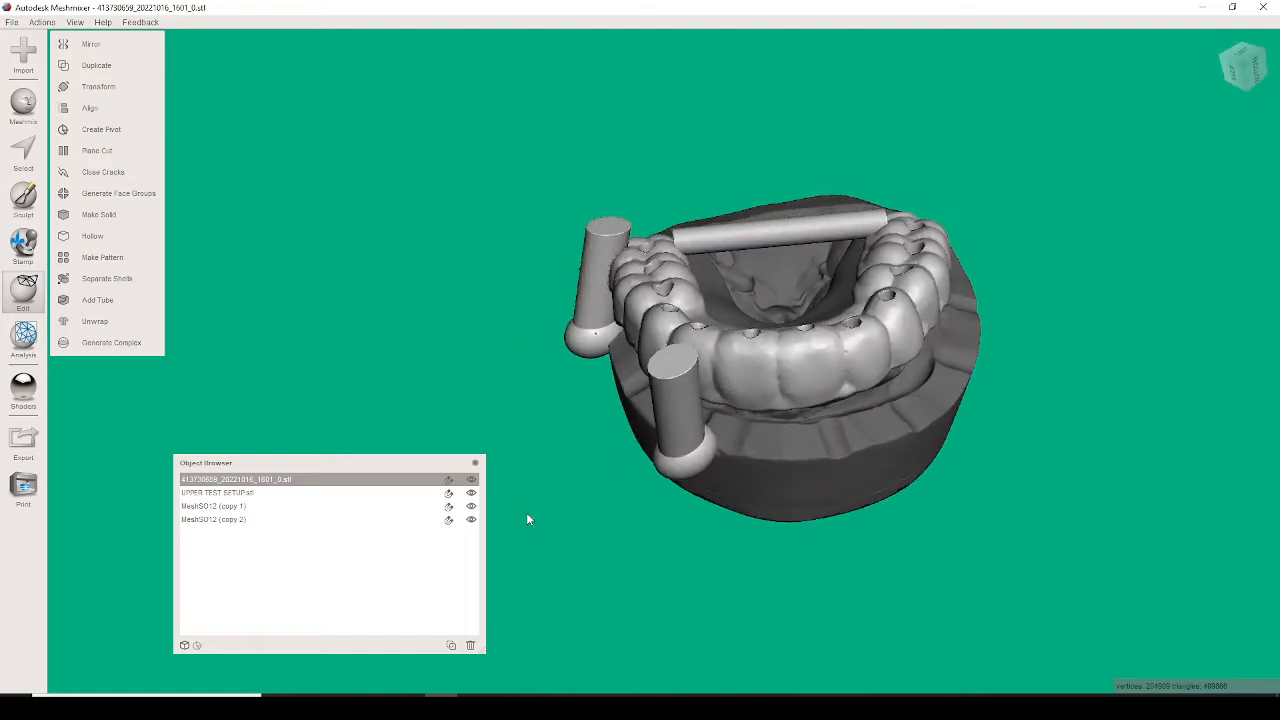
- Move MeshSO12 (copy 1) to the opposite front side of the tray, about -13.4 mm in X and -68.3 mm in Y
left_click(277, 506)
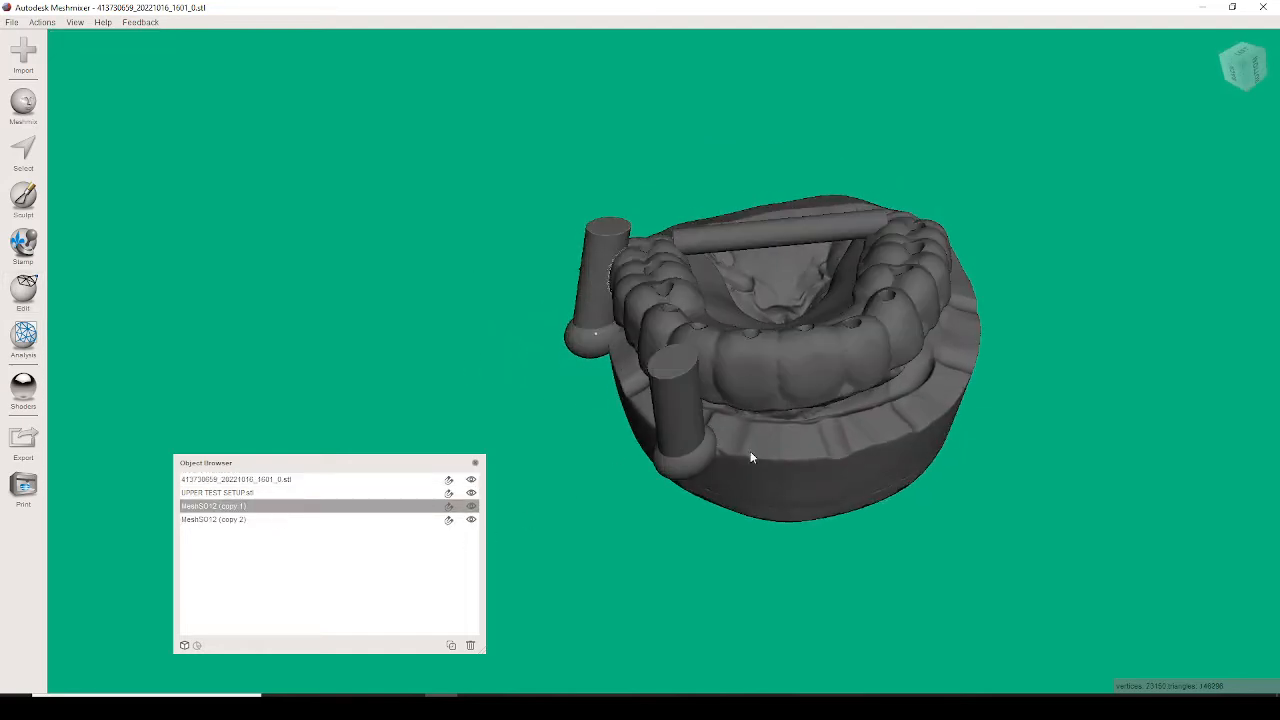
right_click_drag(752, 458, 760, 526)
key("t")
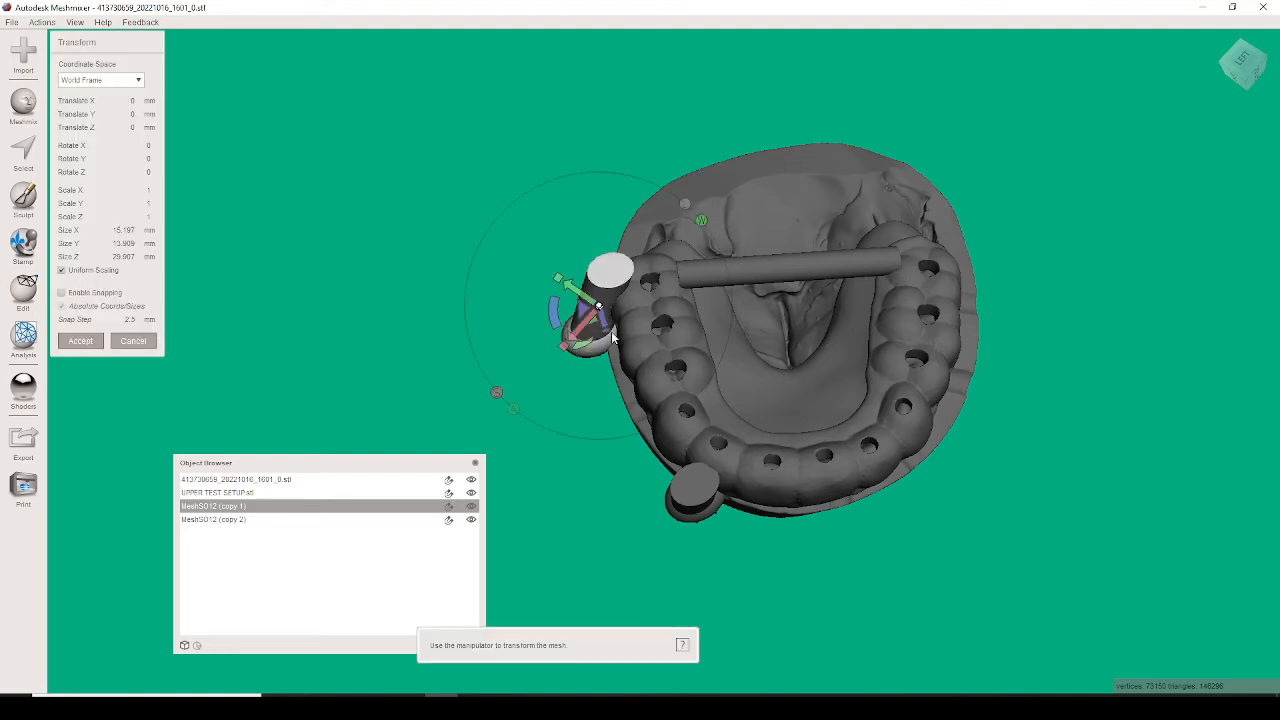
left_click_drag(635, 325, 941, 464)
right_click_drag(935, 462, 798, 427)
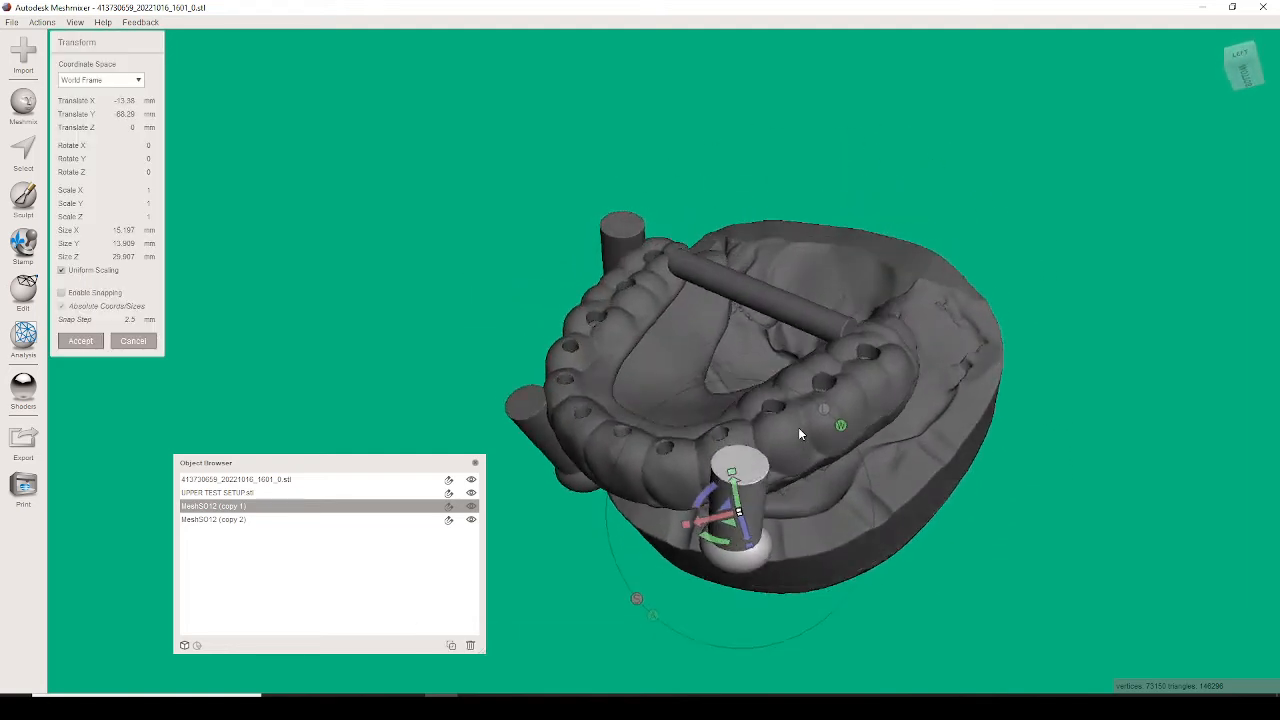
- Rotate MeshSO12 (copy 1) about -112.1° around Z and move it about 6 mm along Z toward the model base
left_click_drag(694, 522, 735, 543)
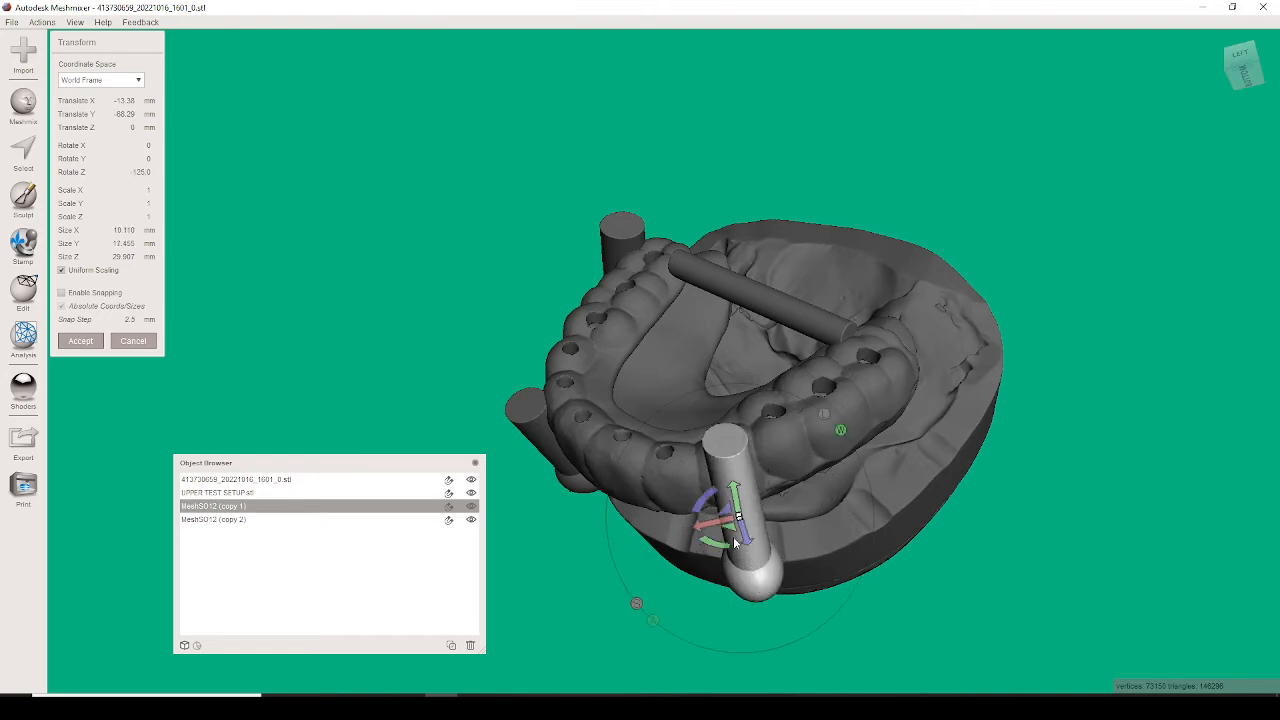
left_click_drag(710, 493, 706, 500)
right_click_drag(706, 500, 822, 328)
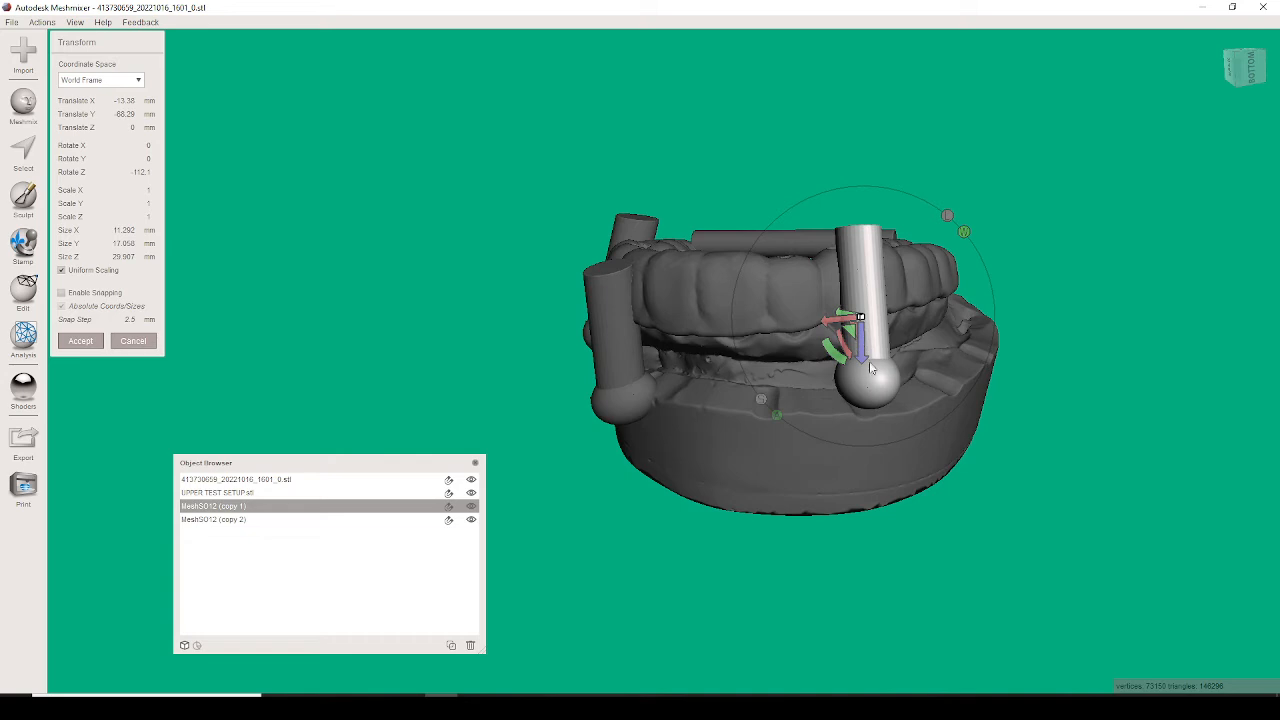
left_click_drag(858, 362, 850, 395)
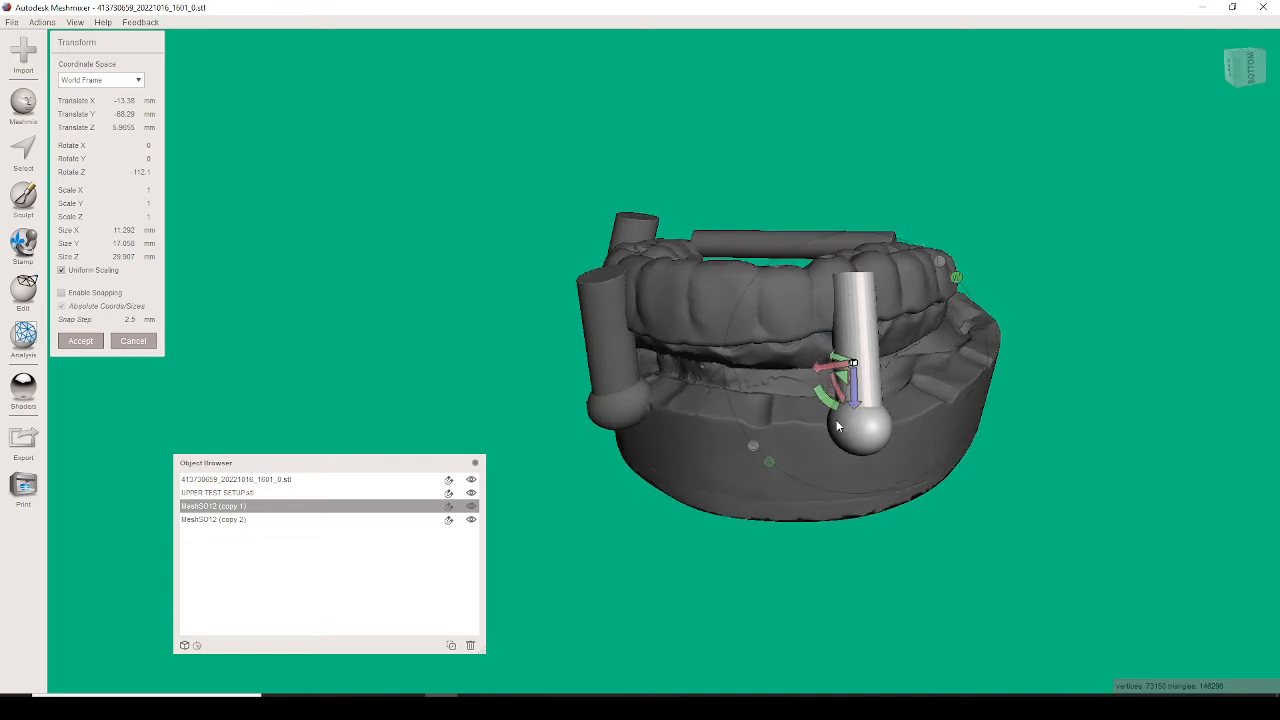
right_click_drag(850, 395, 913, 433)
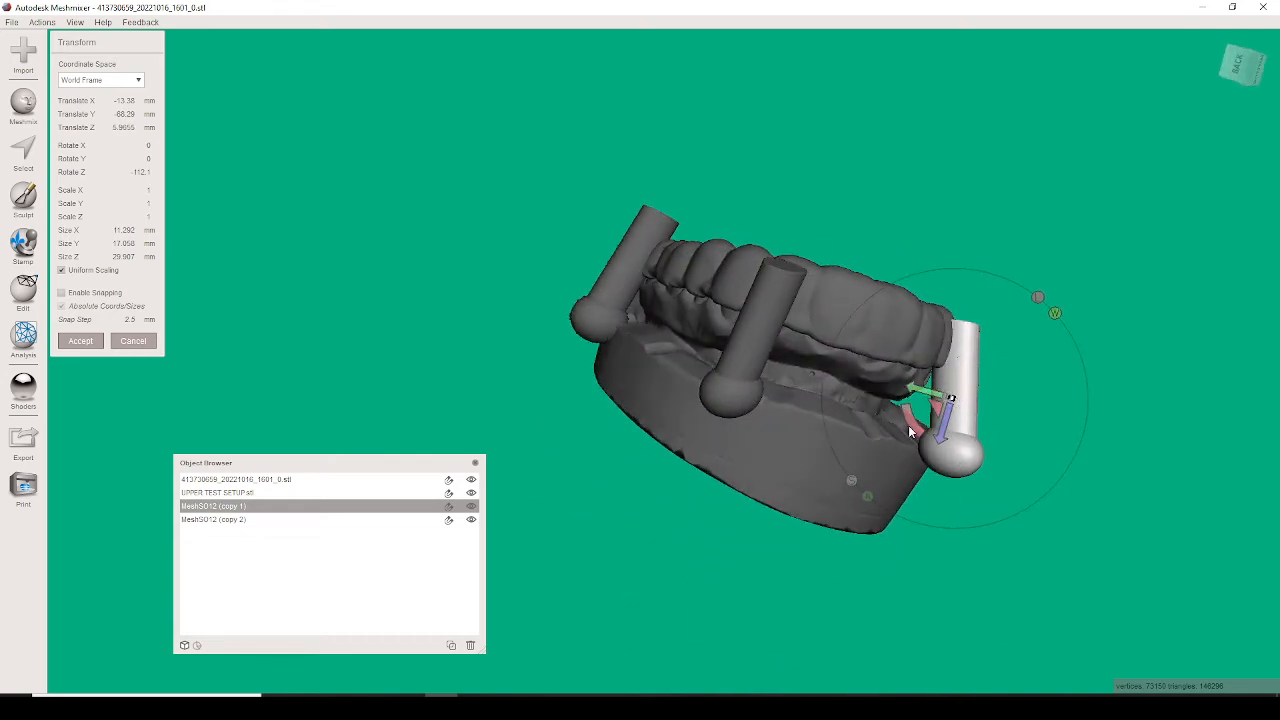
- Tilt MeshSO12 (copy 1) about -22.2° around X and shift it against the tray to about -17.9 mm X, -66.7 mm Y
mouse_move(913, 433)
left_mouse_down()
mouse_move(905, 420)
mouse_move(928, 428)
left_mouse_up()
right_click_drag(928, 428, 752, 536)
left_click_drag(770, 565, 786, 543)
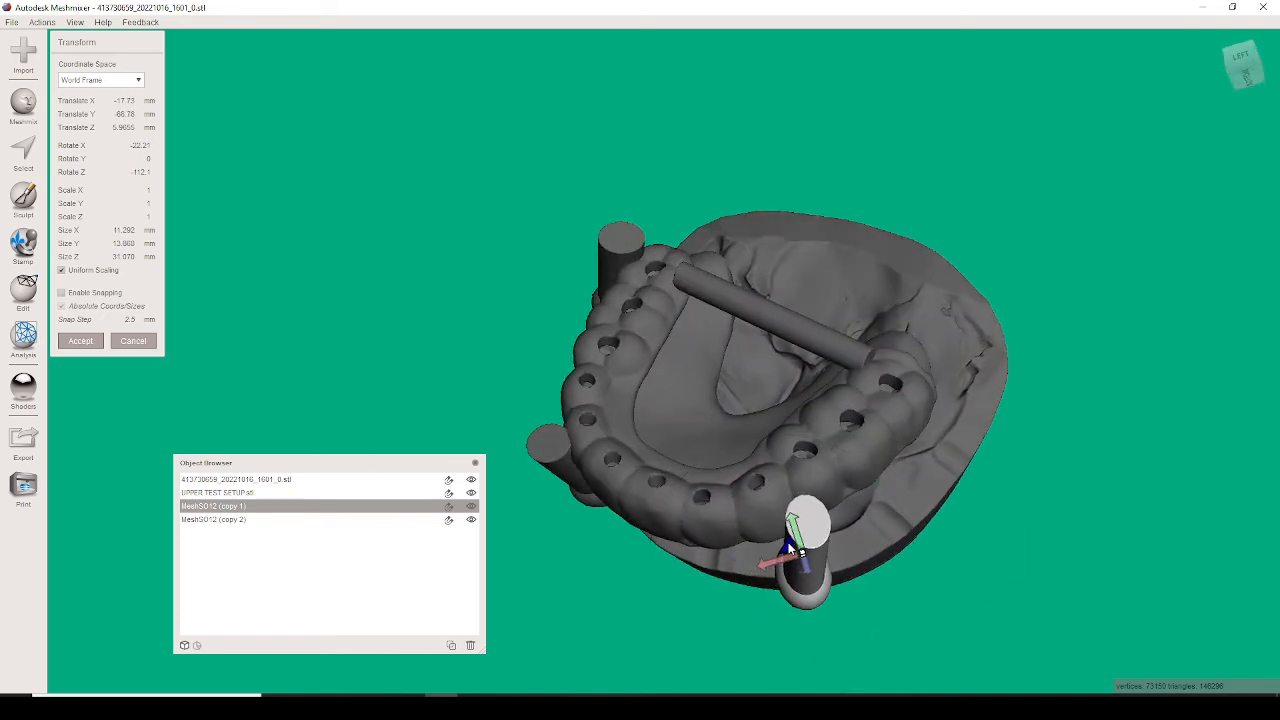
right_click_drag(786, 543, 950, 425)
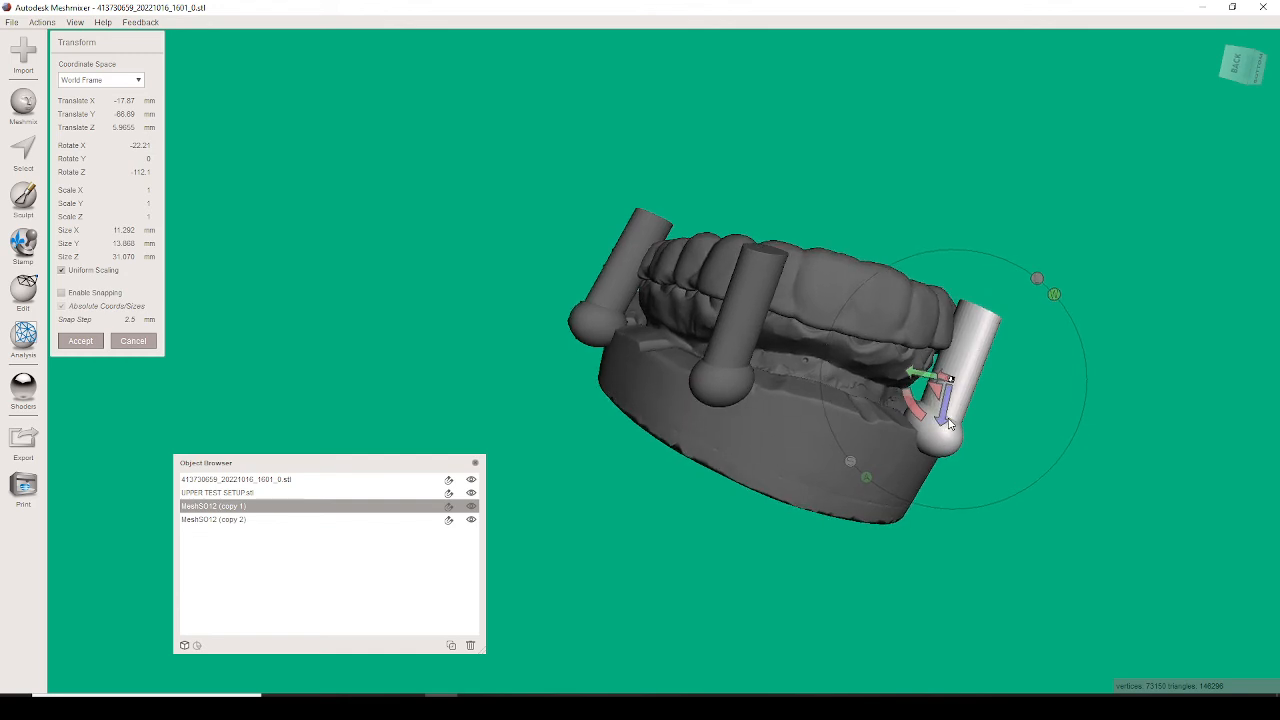
- Hide UPPER TEST SETUP, nudge MeshSO12 (copy 1) relative to the tooth cavities, show the model again and accept the transform
left_click(471, 492)
right_click_drag(770, 340, 842, 402)
left_click_drag(876, 425, 881, 423)
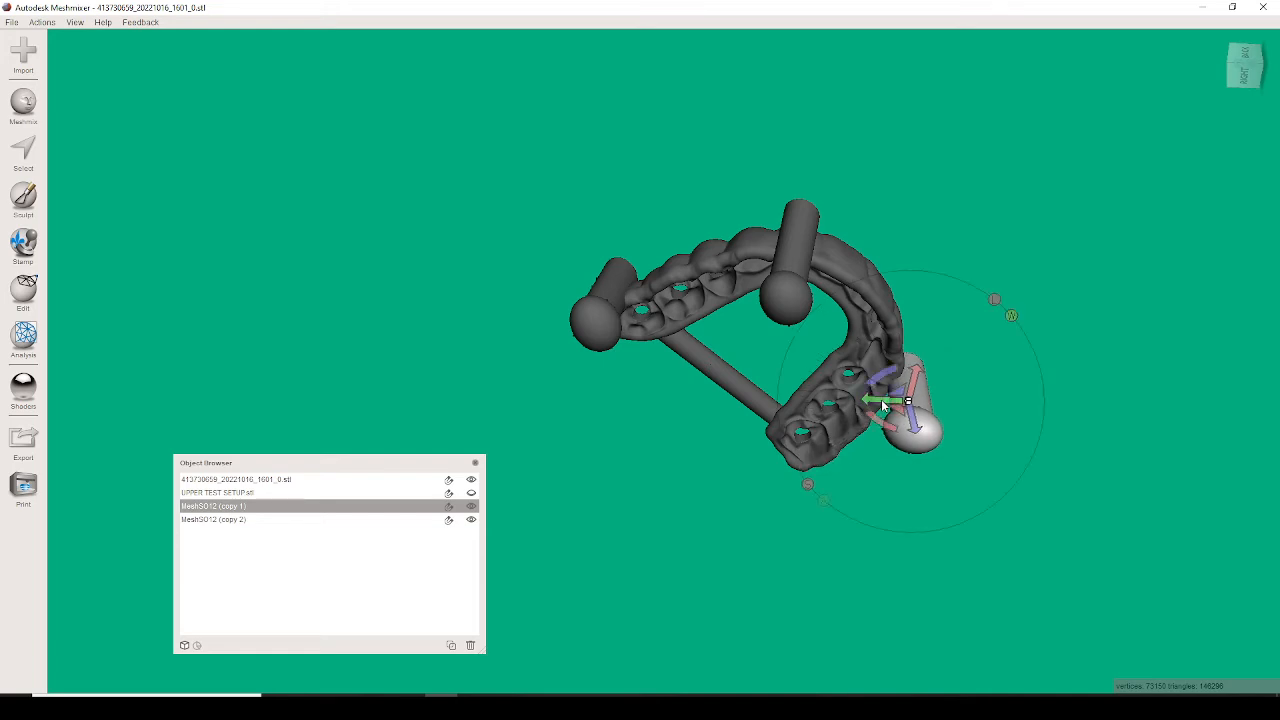
left_click(472, 492)
right_click_drag(571, 443, 487, 497)
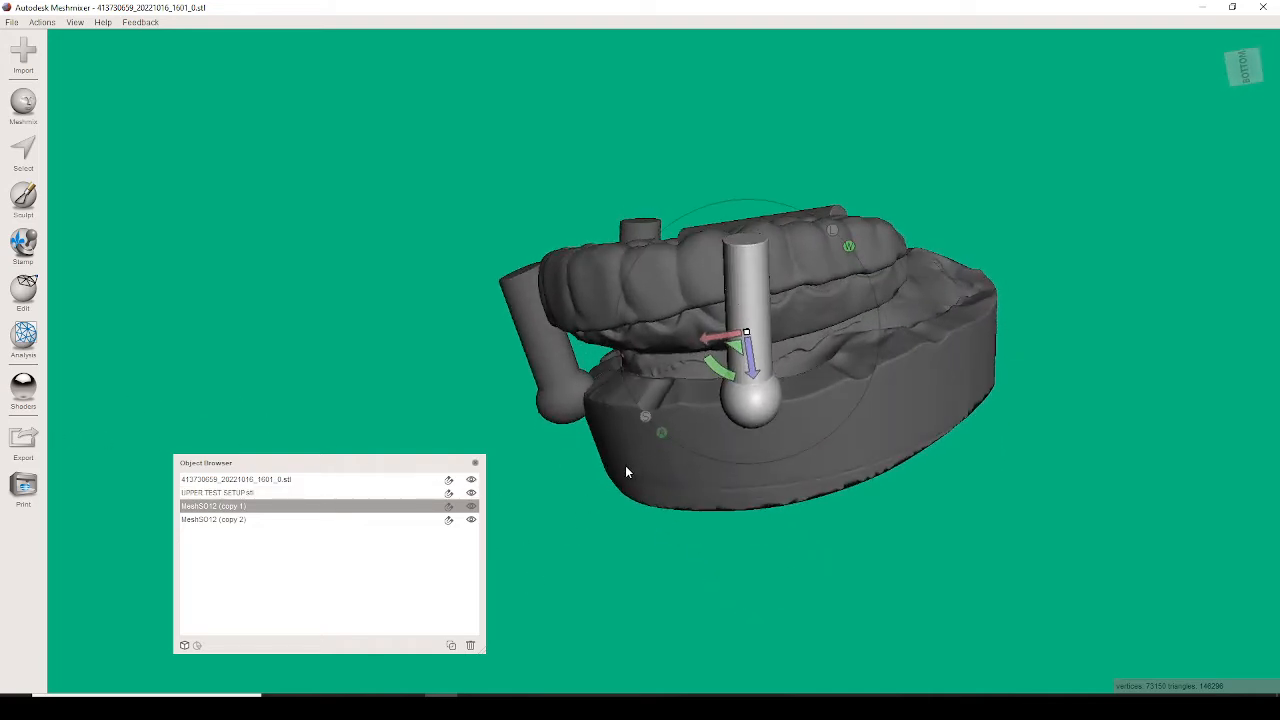
- Fuse the ball-ended rod MeshSO12 (copy 1) to the tray with a Boolean Union
left_click(662, 300)
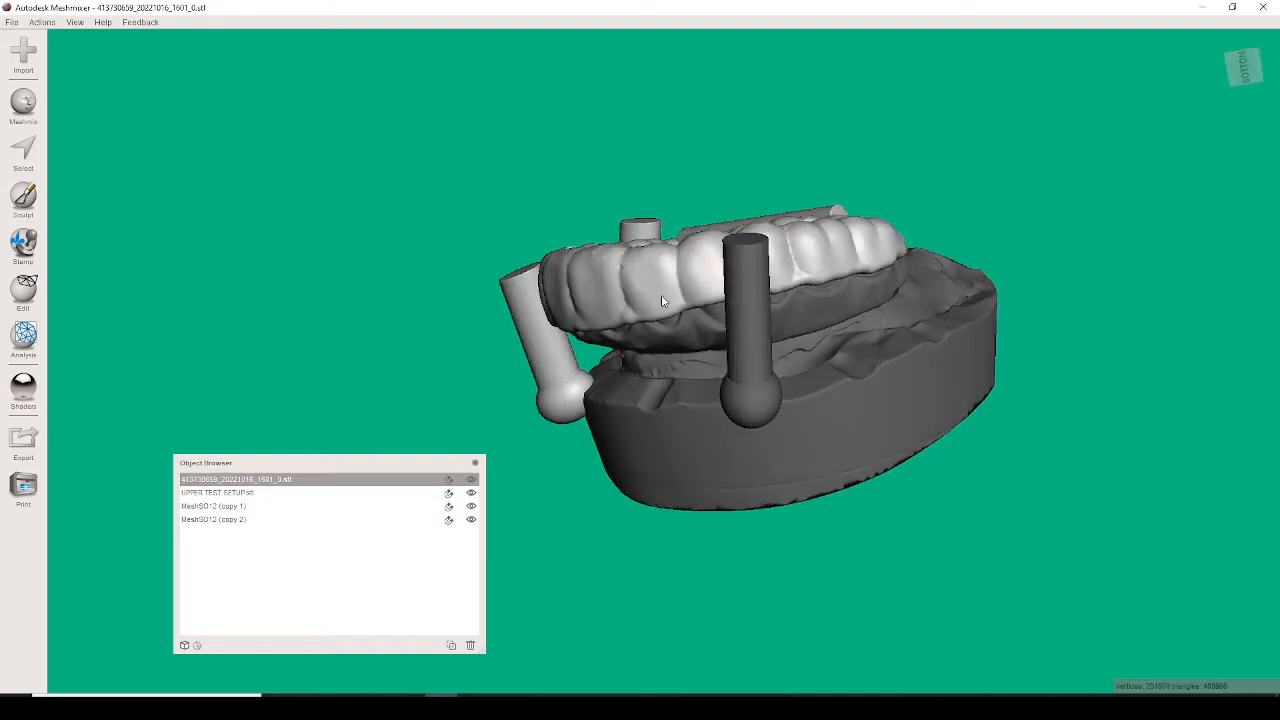
left_click(762, 368, "shift")
left_click(98, 152)
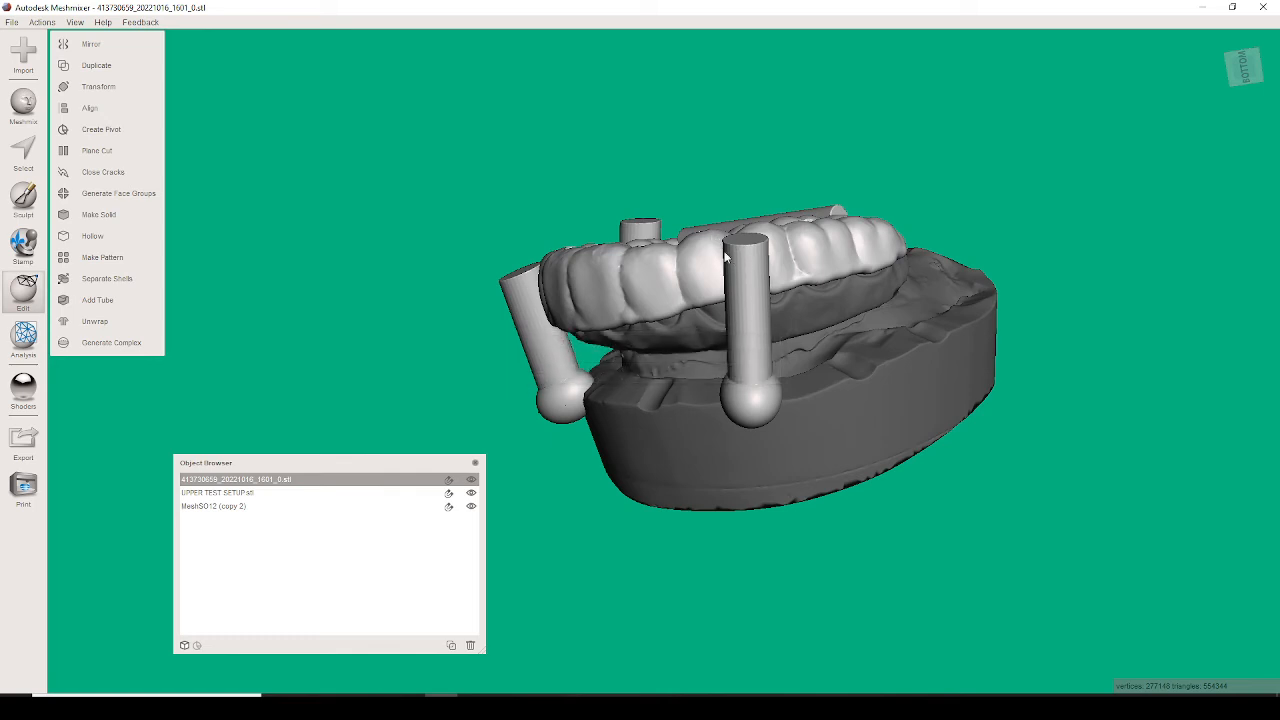
- Move the ball-ended rod MeshSO12 (copy 2) across to the opposite rear side of the tray, about -57 mm X and -31 mm Y
right_click_drag(726, 255, 697, 402)
left_click(289, 508)
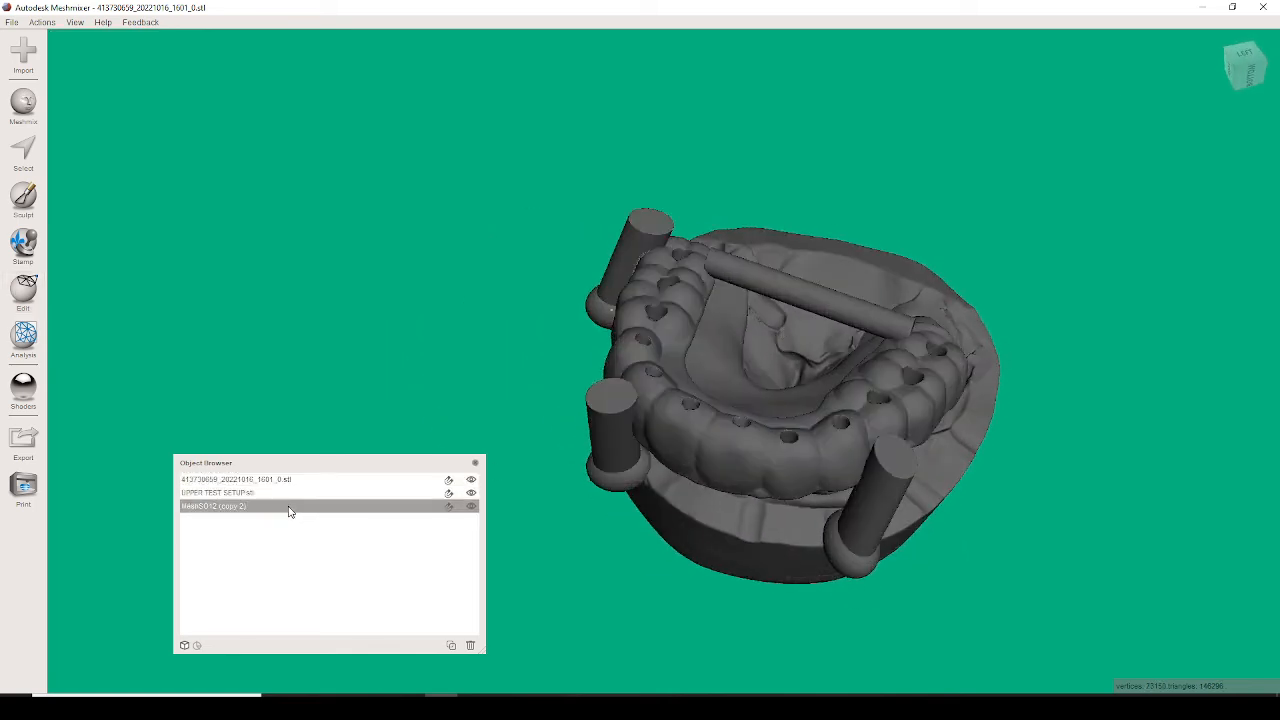
right_click_drag(681, 289, 651, 347)
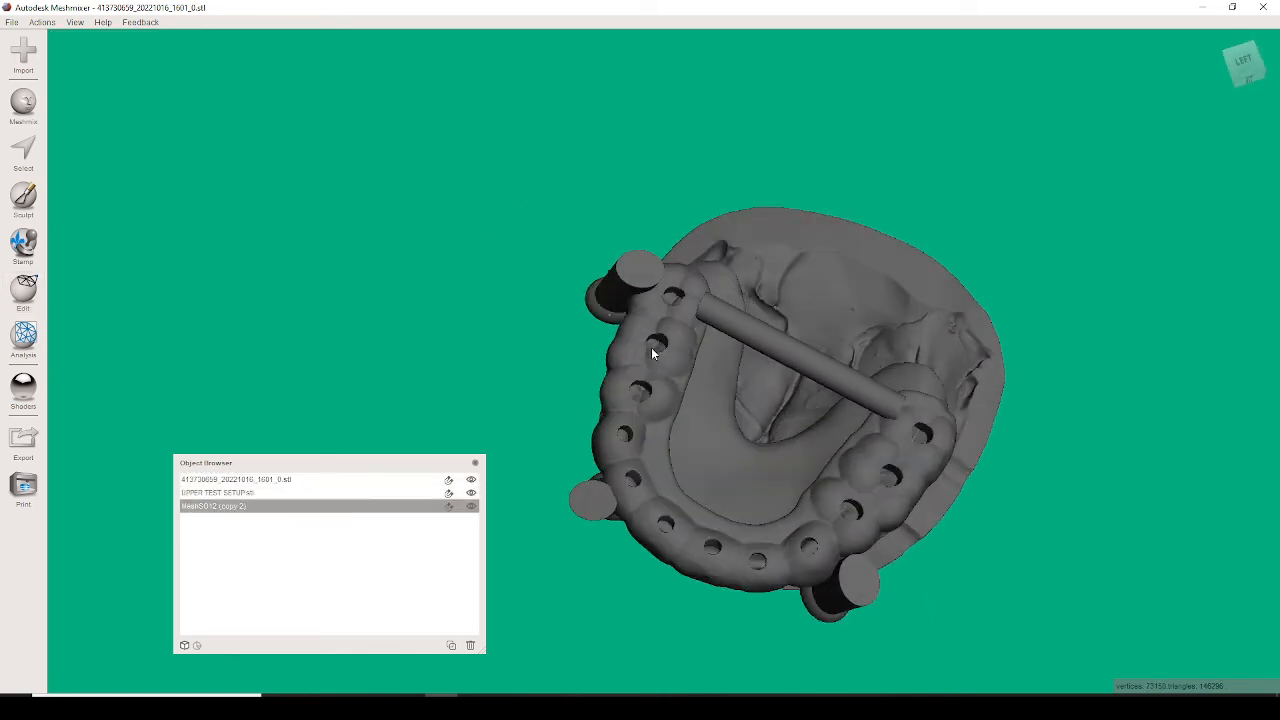
key("t")
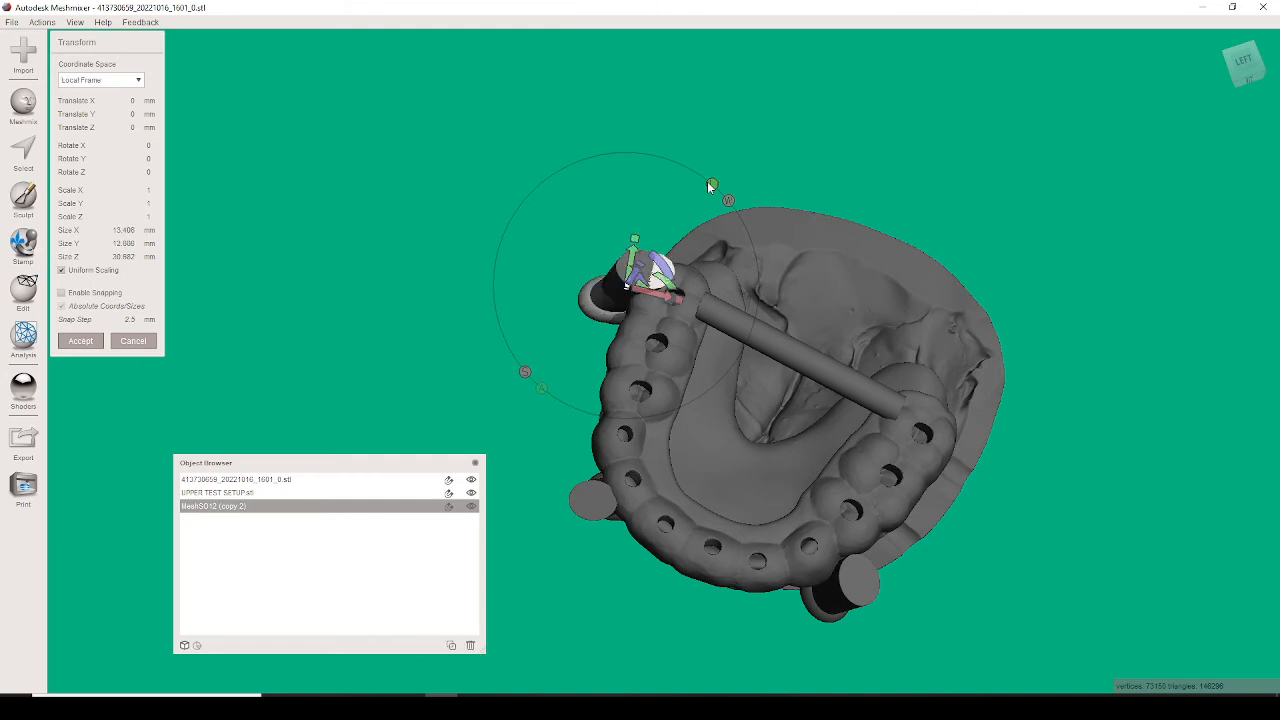
left_click(710, 183)
left_click_drag(648, 291, 949, 434)
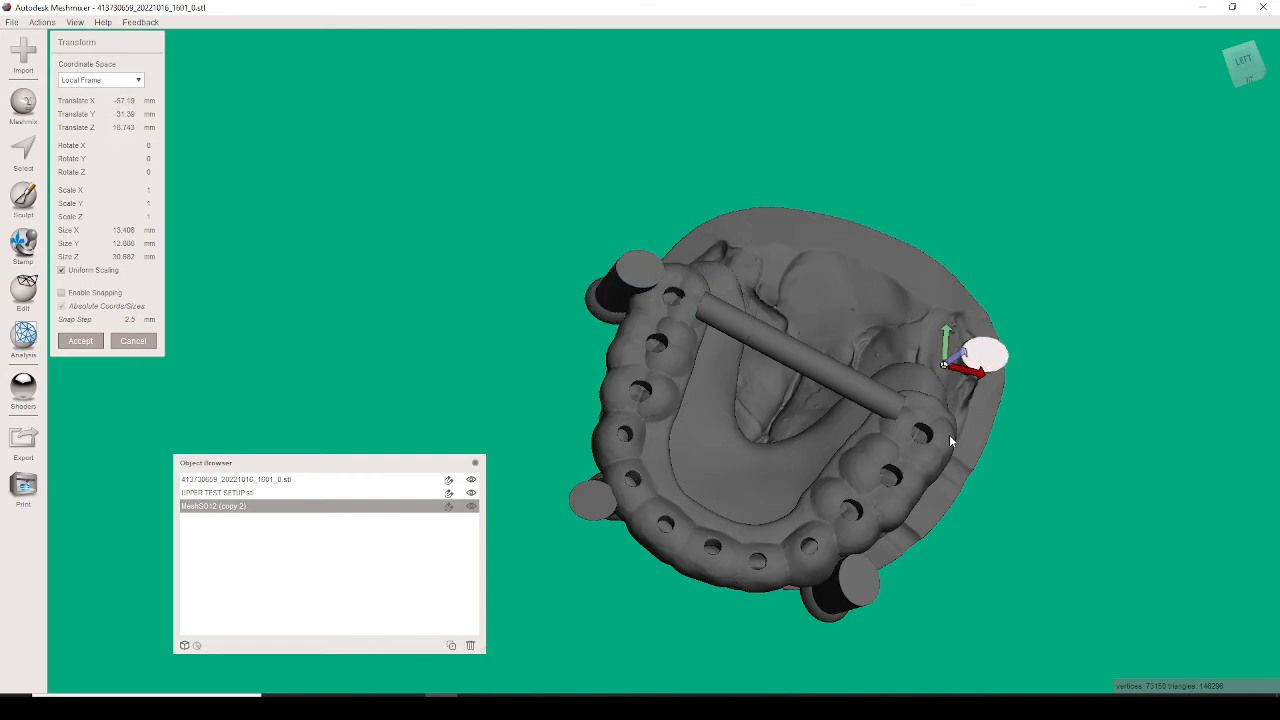
- Shift MeshSO12 (copy 2) alongside the rear molars to about -49 mm X, -56 mm Y and 3.5 mm Z
right_click_drag(891, 368, 866, 463)
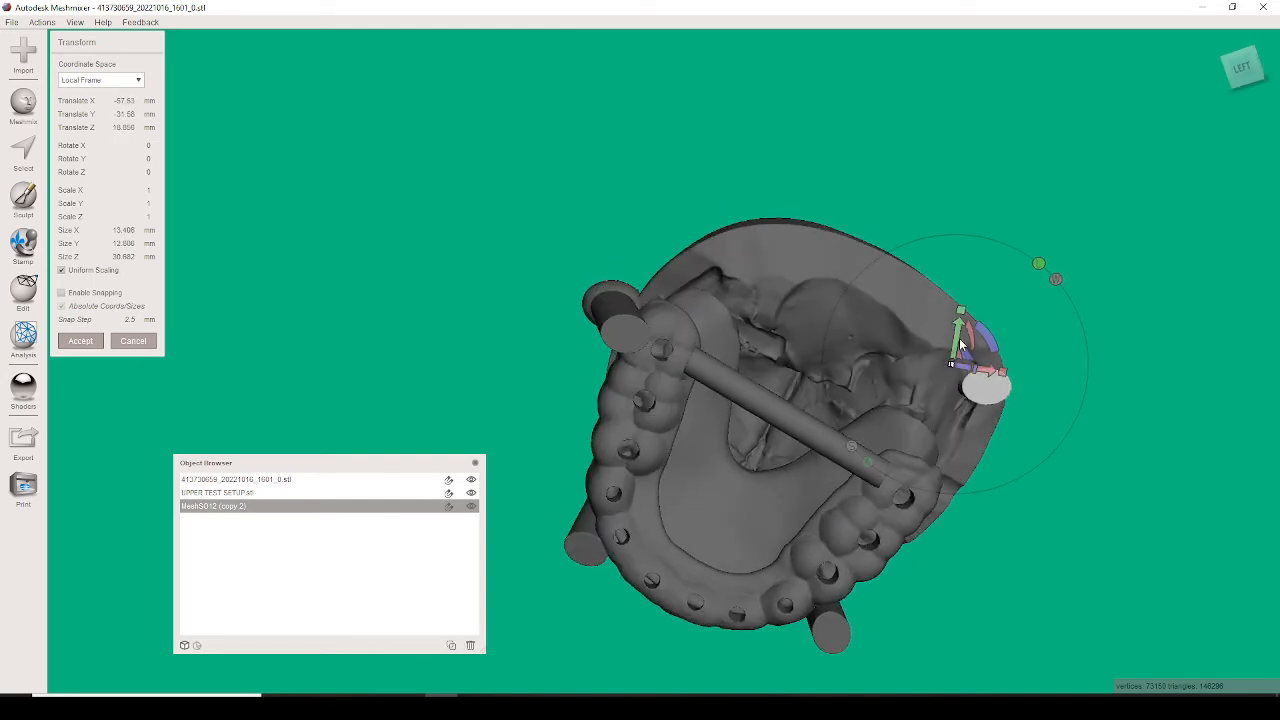
left_click_drag(957, 343, 946, 471)
right_click_drag(946, 471, 843, 352)
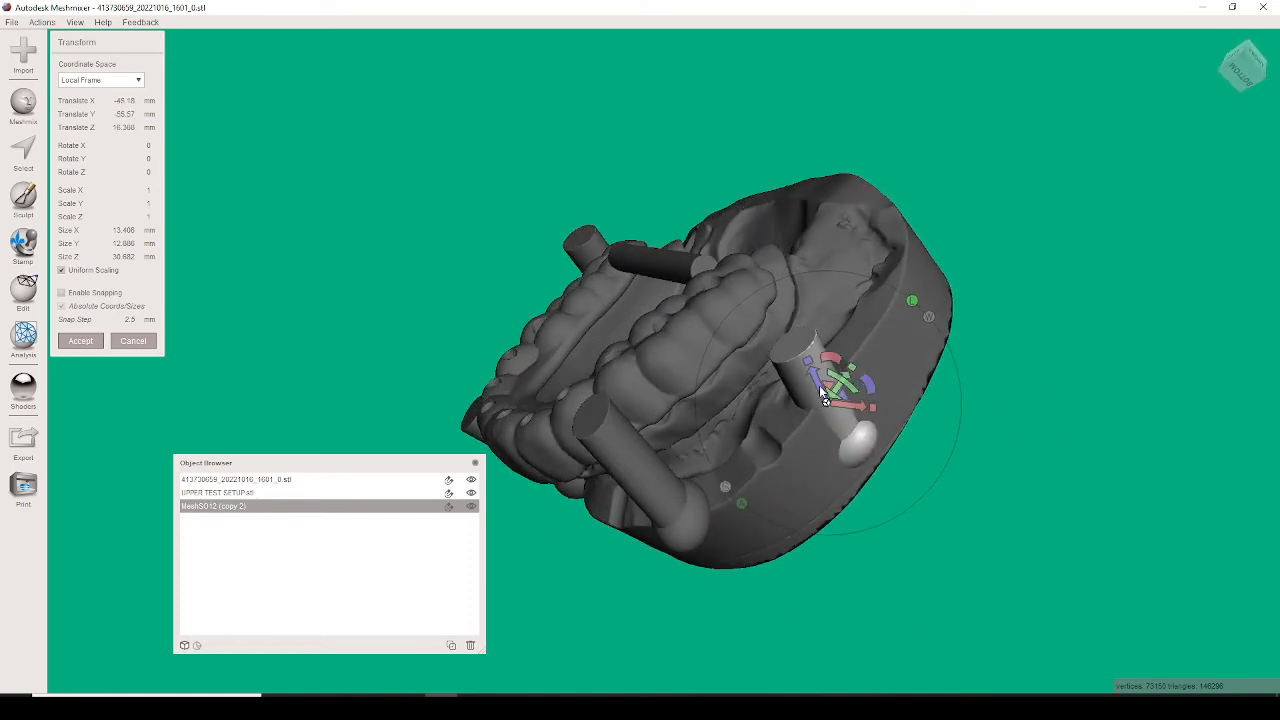
left_click_drag(822, 393, 826, 300)
right_click_drag(826, 300, 828, 468)
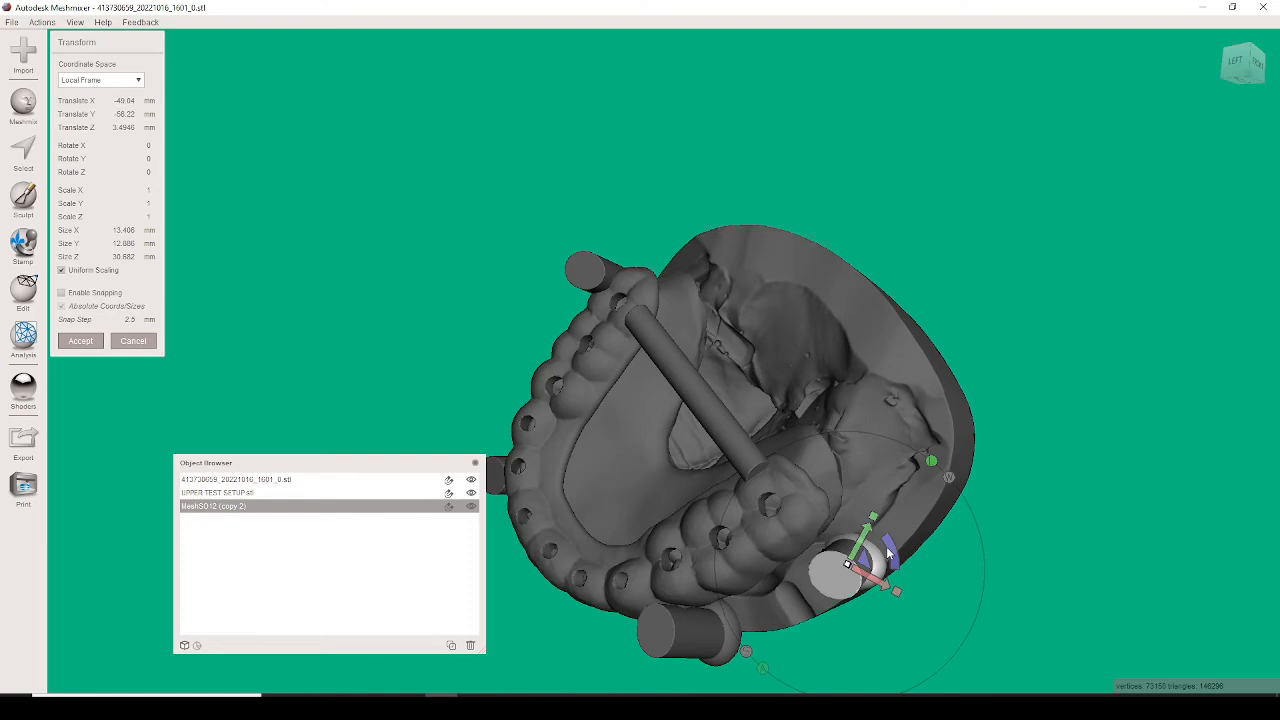
- Rotate MeshSO12 (copy 2) about 27° around Z and tilt it to about -21° Y so its top leans against the tray
left_click_drag(888, 553, 893, 585)
right_click_drag(893, 585, 935, 413)
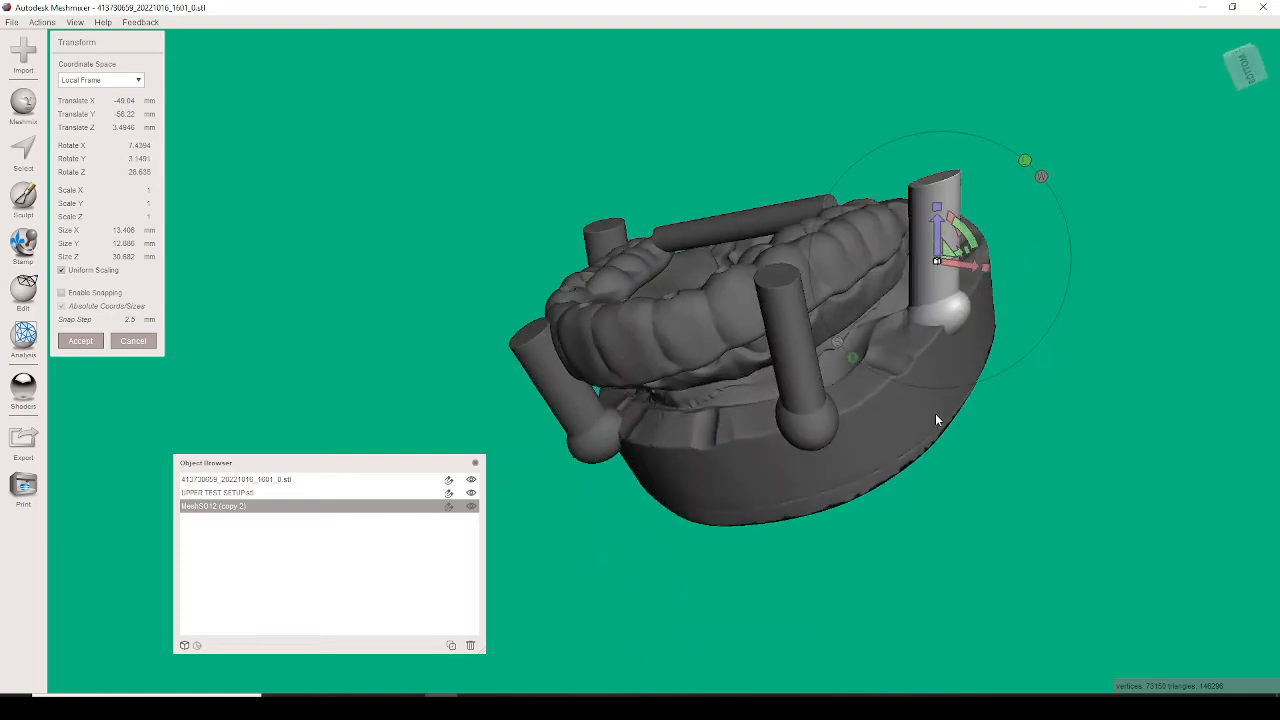
left_click_drag(962, 236, 960, 243)
right_click_drag(960, 243, 1005, 266)
left_click_drag(1003, 290, 1020, 286)
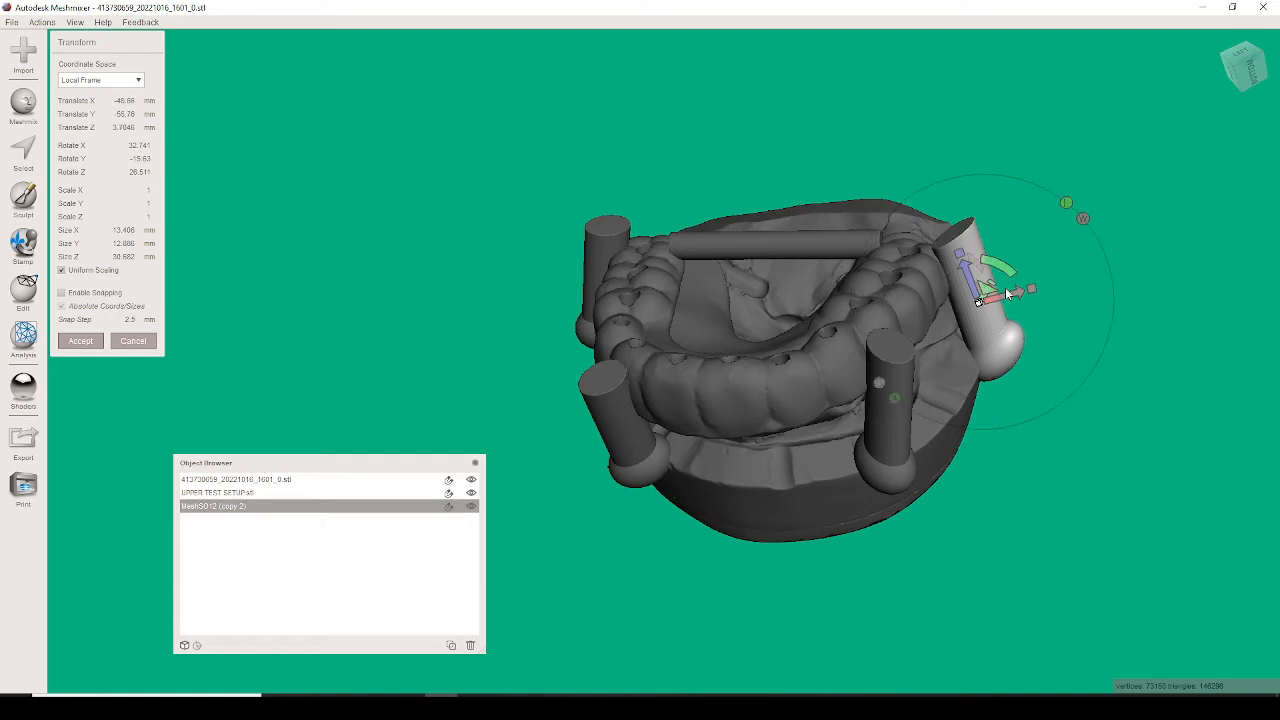
right_click_drag(1020, 286, 816, 343)
left_click_drag(752, 293, 746, 288)
right_click_drag(746, 288, 871, 270)
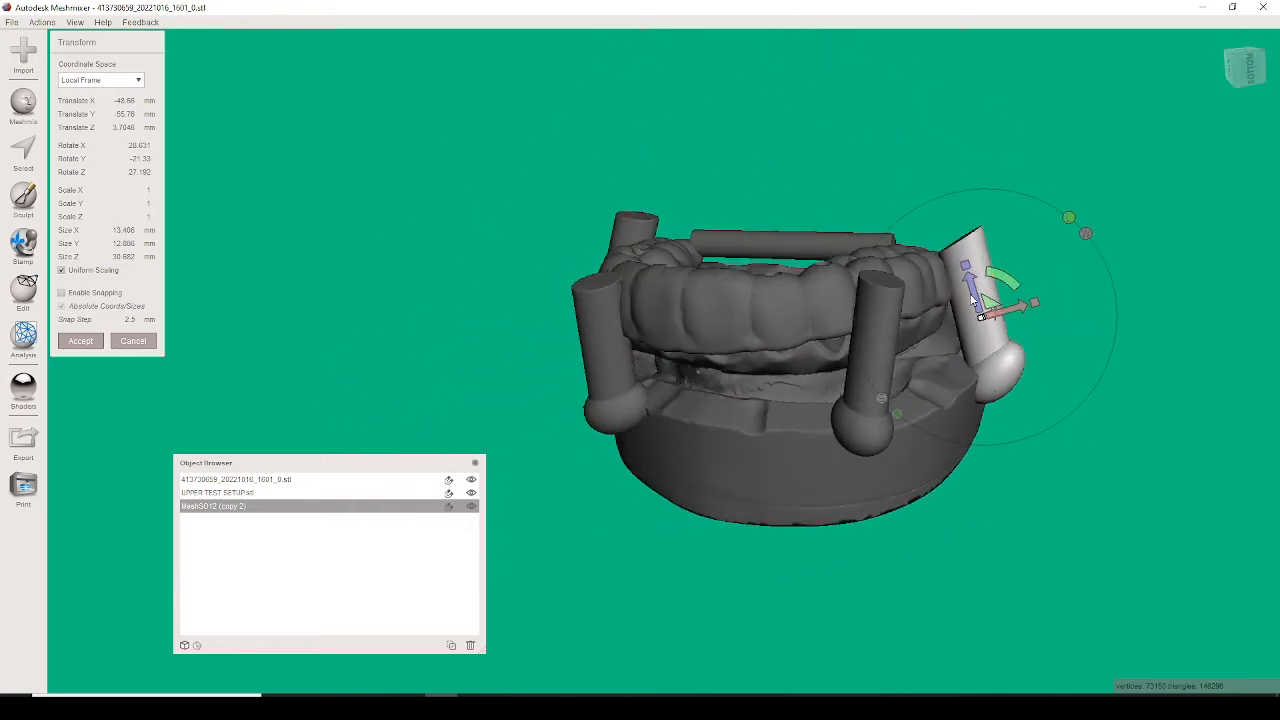
- Lower MeshSO12 (copy 2) to about -0.9 mm Z and straighten its tilt to about 12.7° X and -8.7° Y
left_click_drag(976, 298, 1005, 267)
right_click_drag(1005, 267, 1027, 314)
left_click_drag(983, 309, 984, 303)
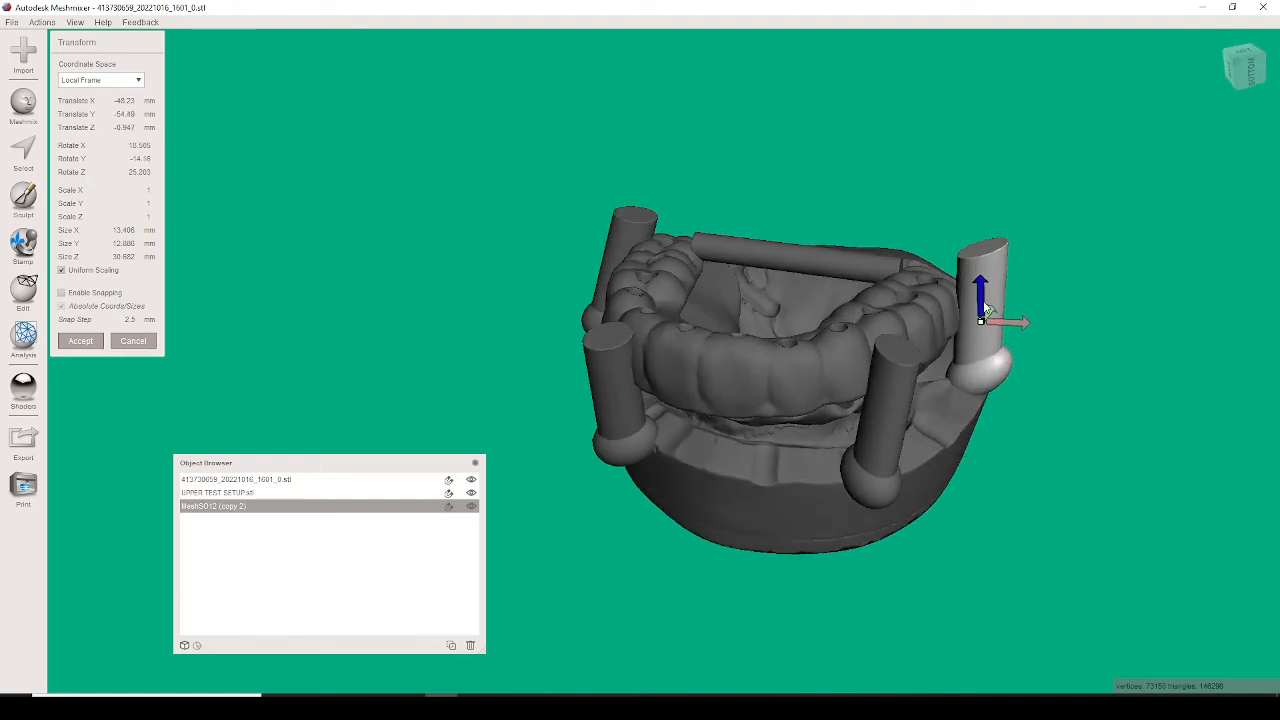
right_click_drag(988, 309, 998, 302)
left_click_drag(1014, 292, 1028, 335)
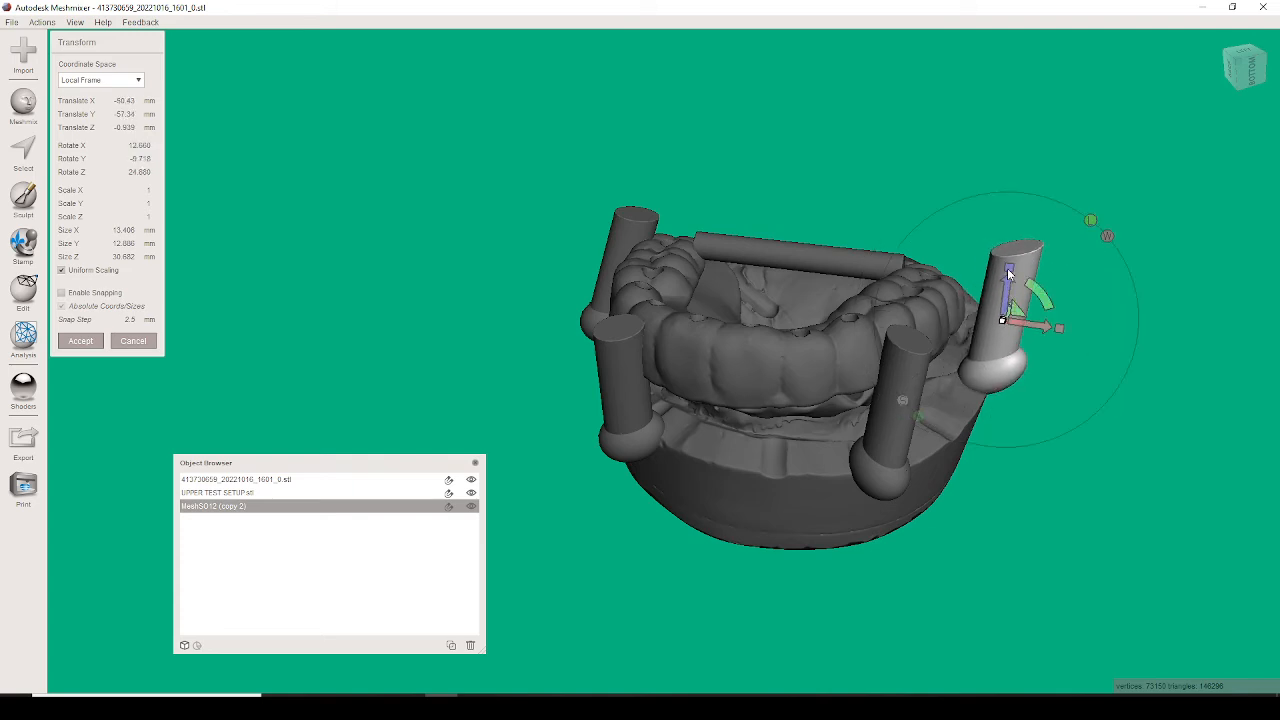
- Shorten MeshSO12 (copy 2) to about 0.88 Z scale, retilt it to about -14.5° Y and nudge it against the tray
left_click_drag(1008, 270, 1027, 329)
right_click_drag(1027, 329, 974, 245)
left_click_drag(941, 217, 946, 236)
right_click_drag(962, 246, 1015, 262)
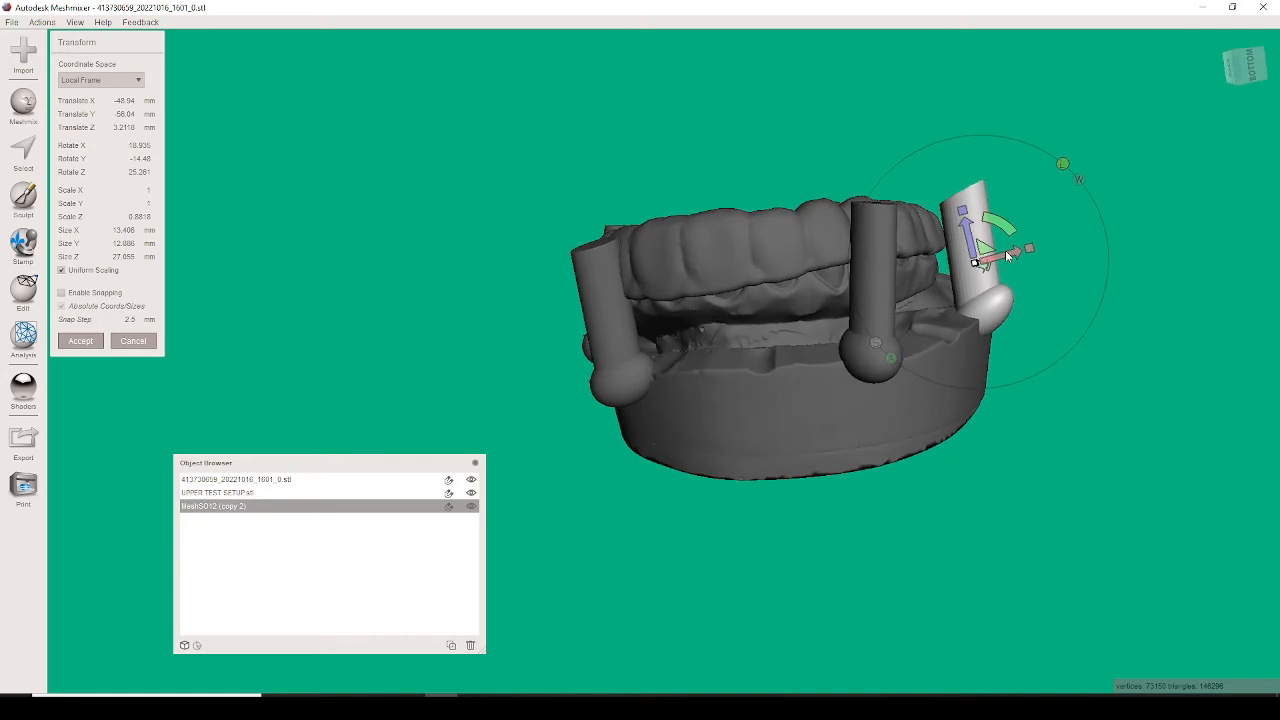
left_click_drag(1007, 254, 1002, 257)
right_click_drag(1005, 253, 937, 270)
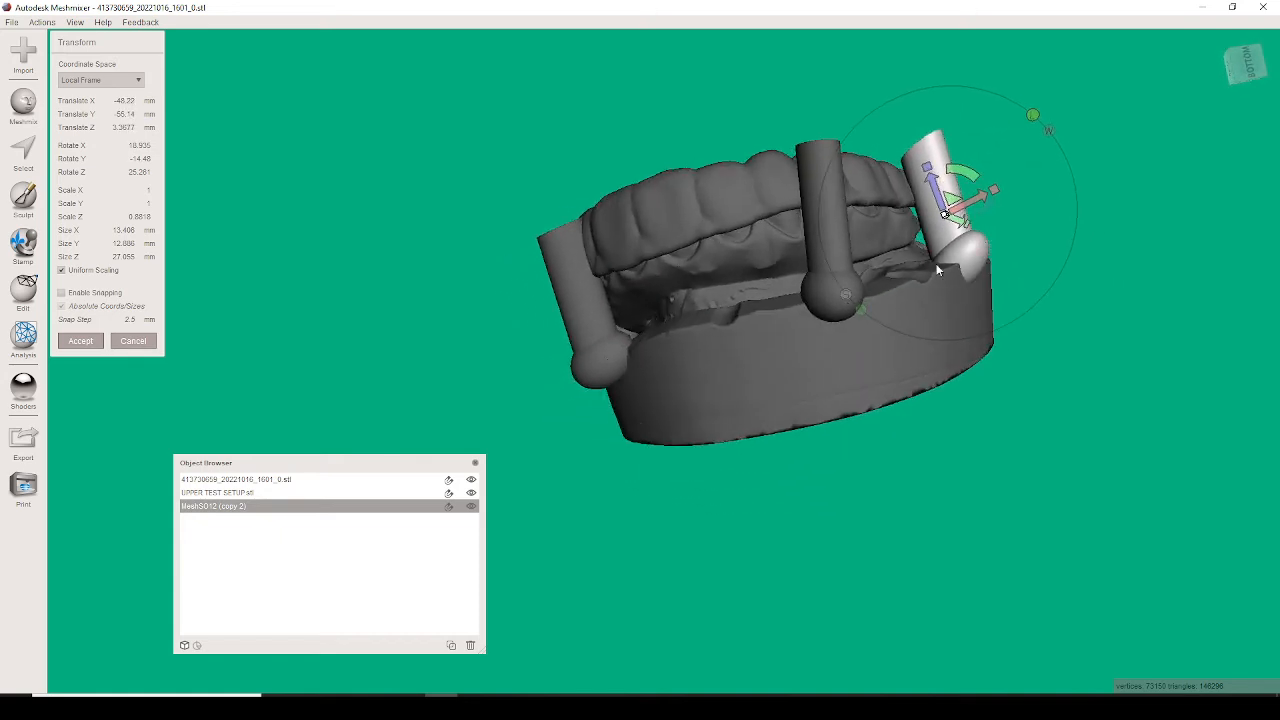
- Hide UPPER TEST SETUP to check the rod's contact with the tray, show the model again and accept the transform
left_click(471, 493)
right_click_drag(768, 392, 751, 441)
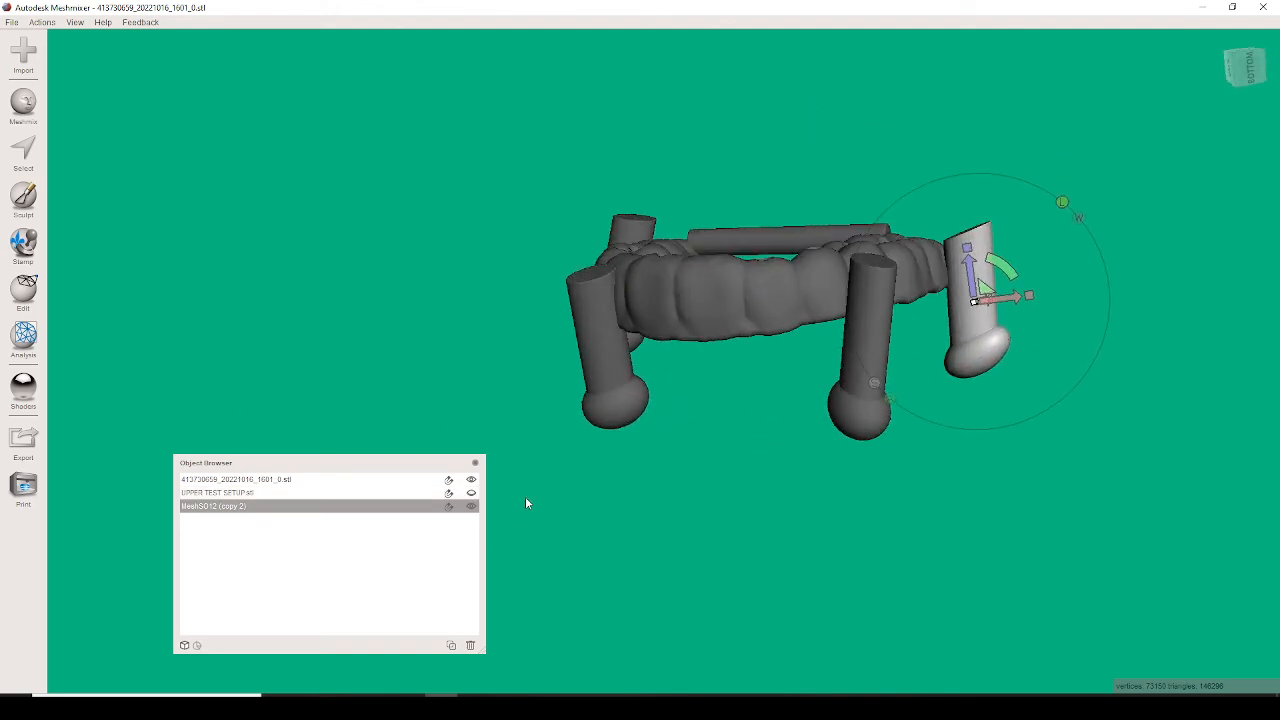
left_click(471, 493)
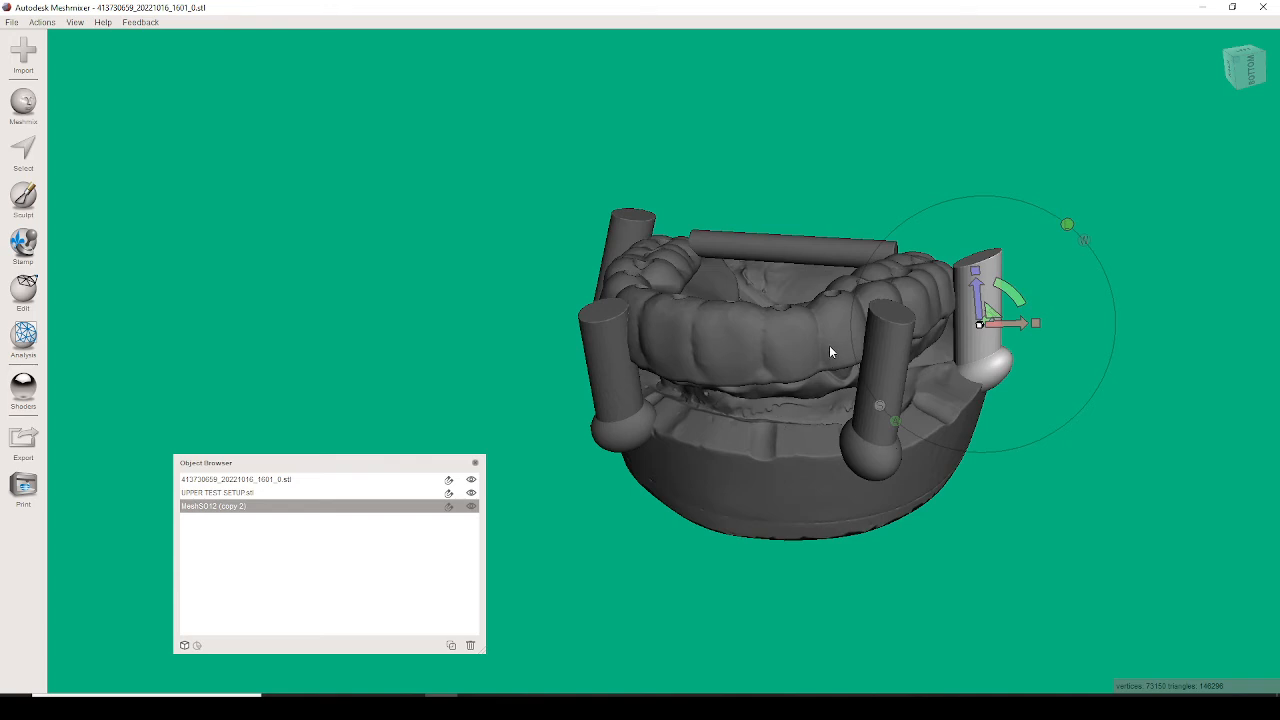
right_click_drag(837, 434, 837, 434)
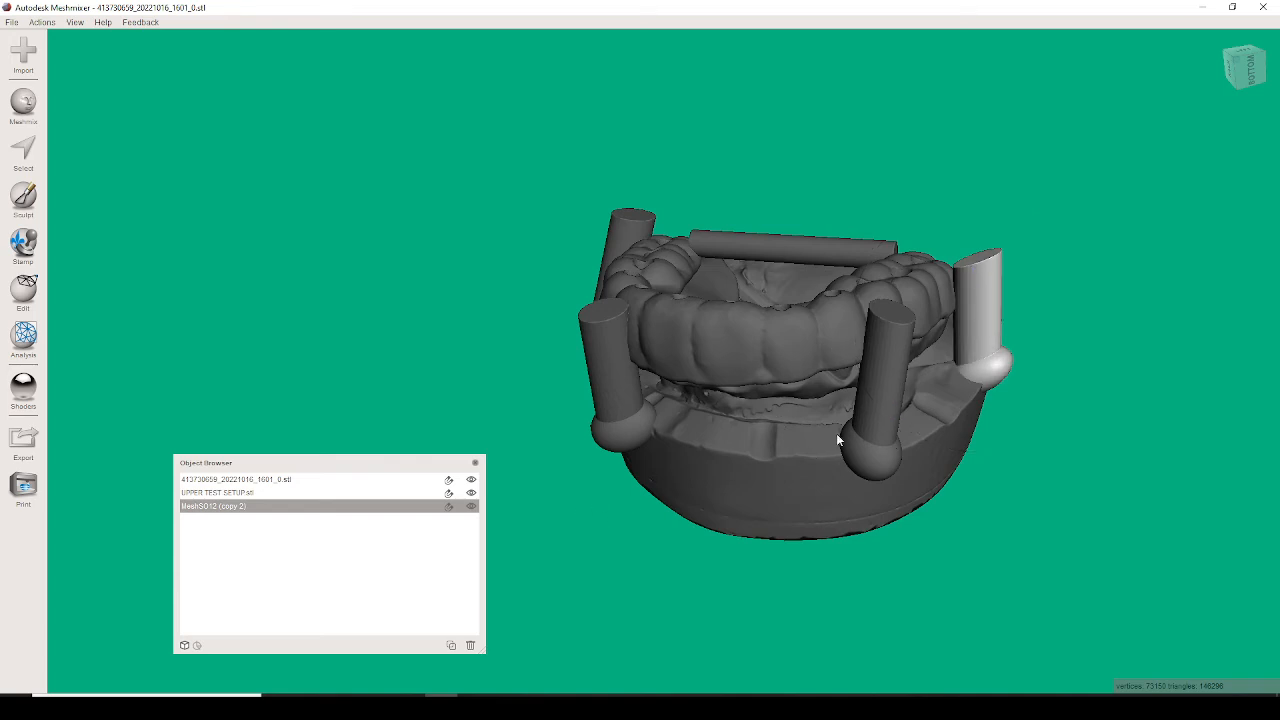
- Fuse the ball-ended rod MeshSO12 (copy 2) to the tray with a Boolean Union
left_click(915, 315)
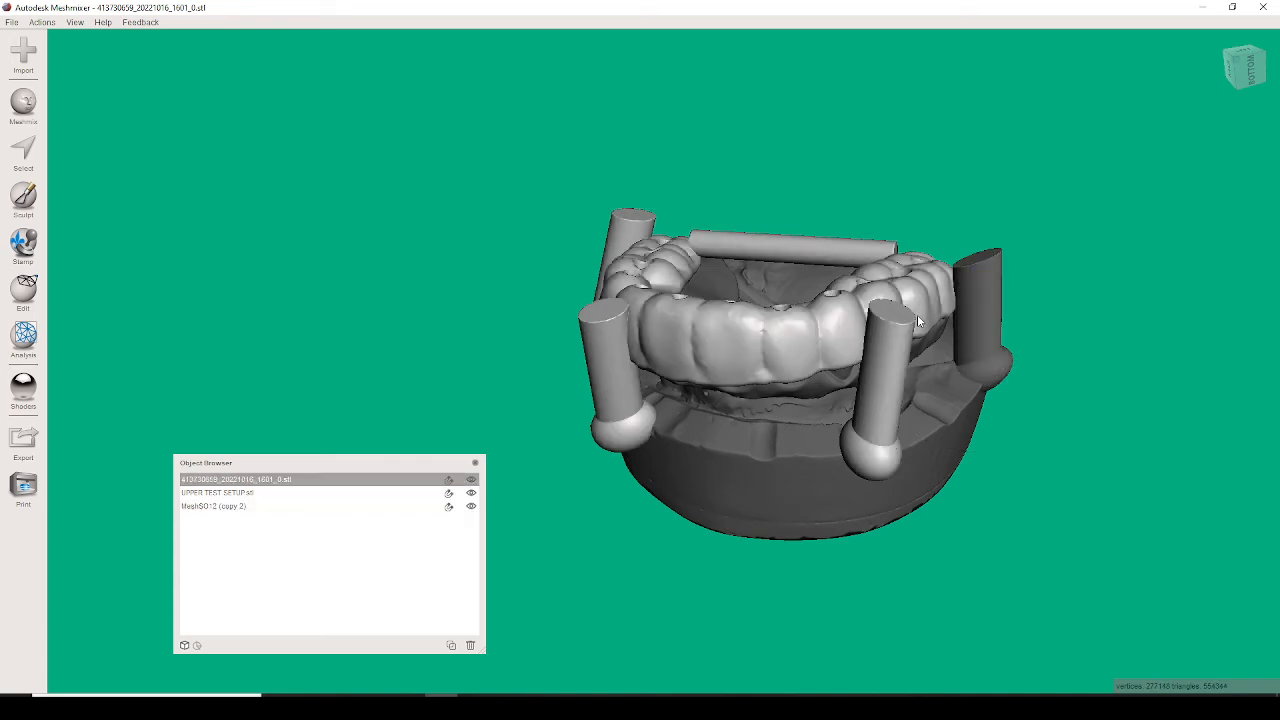
left_click(995, 315, "shift")
left_click(23, 290)
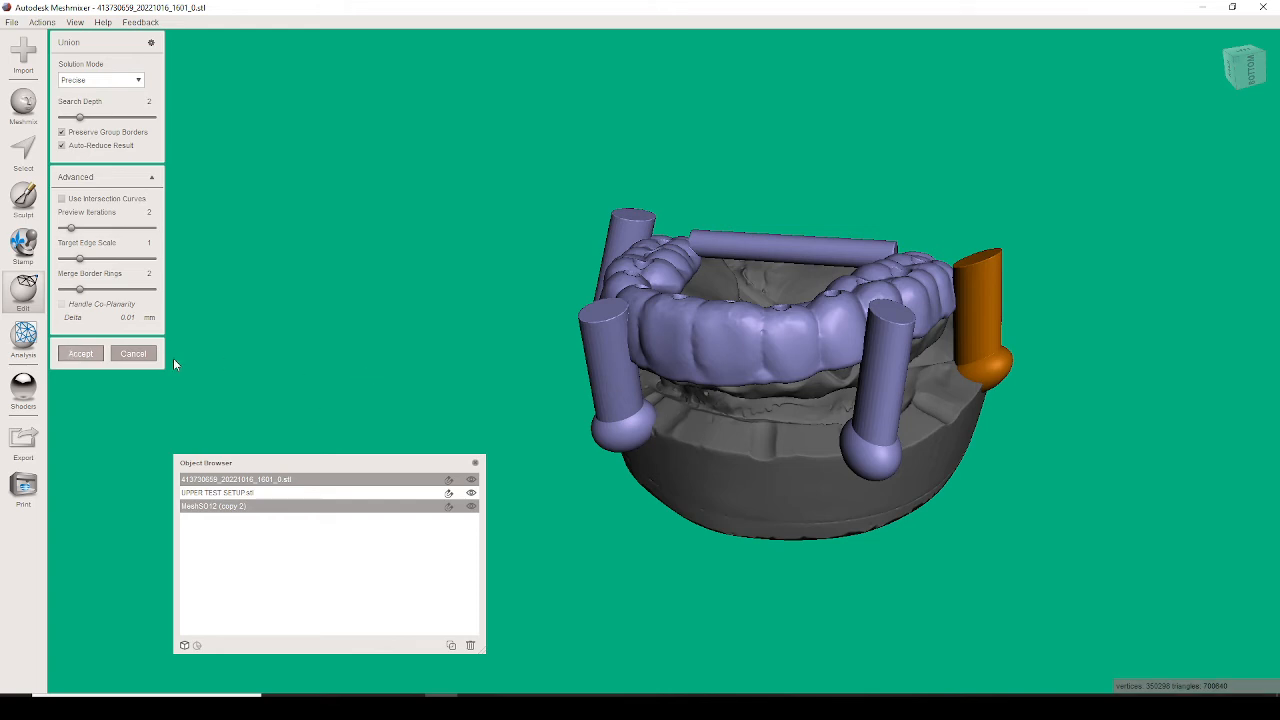
key("Return")
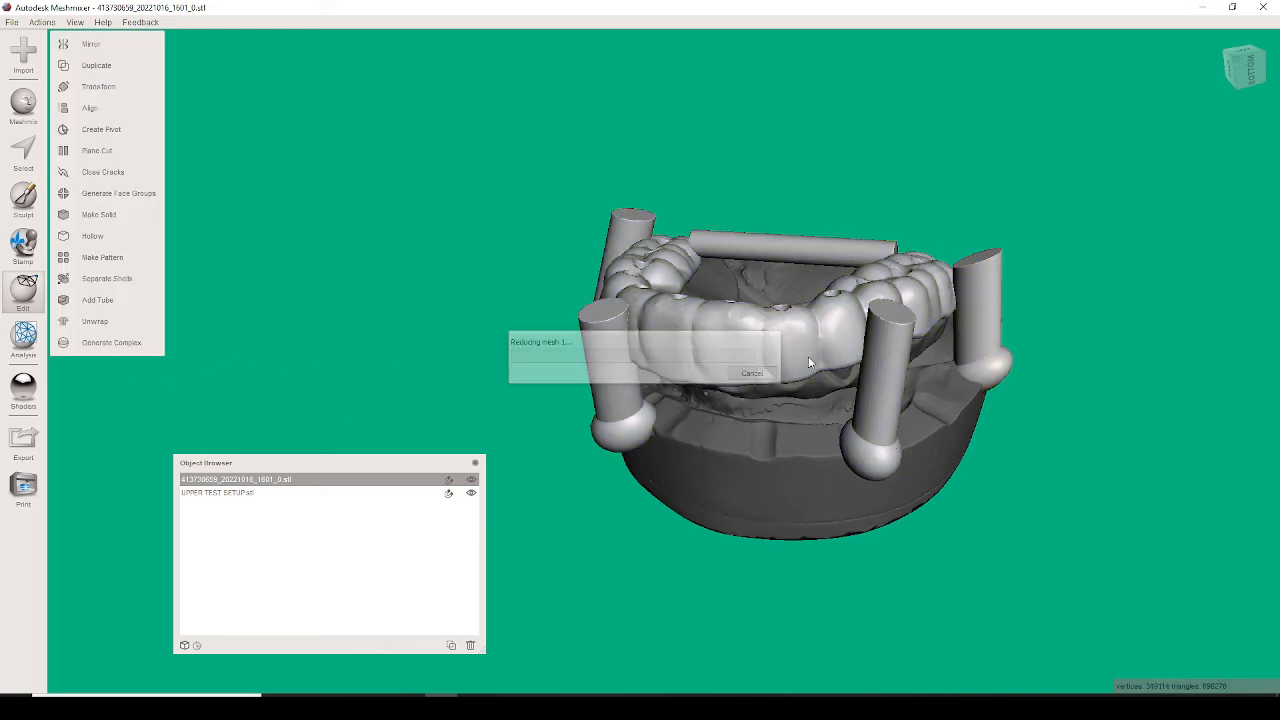
- Try to subtract UPPER TEST SETUP from the fused tray with a Boolean Difference
right_click_drag(976, 356, 855, 406)
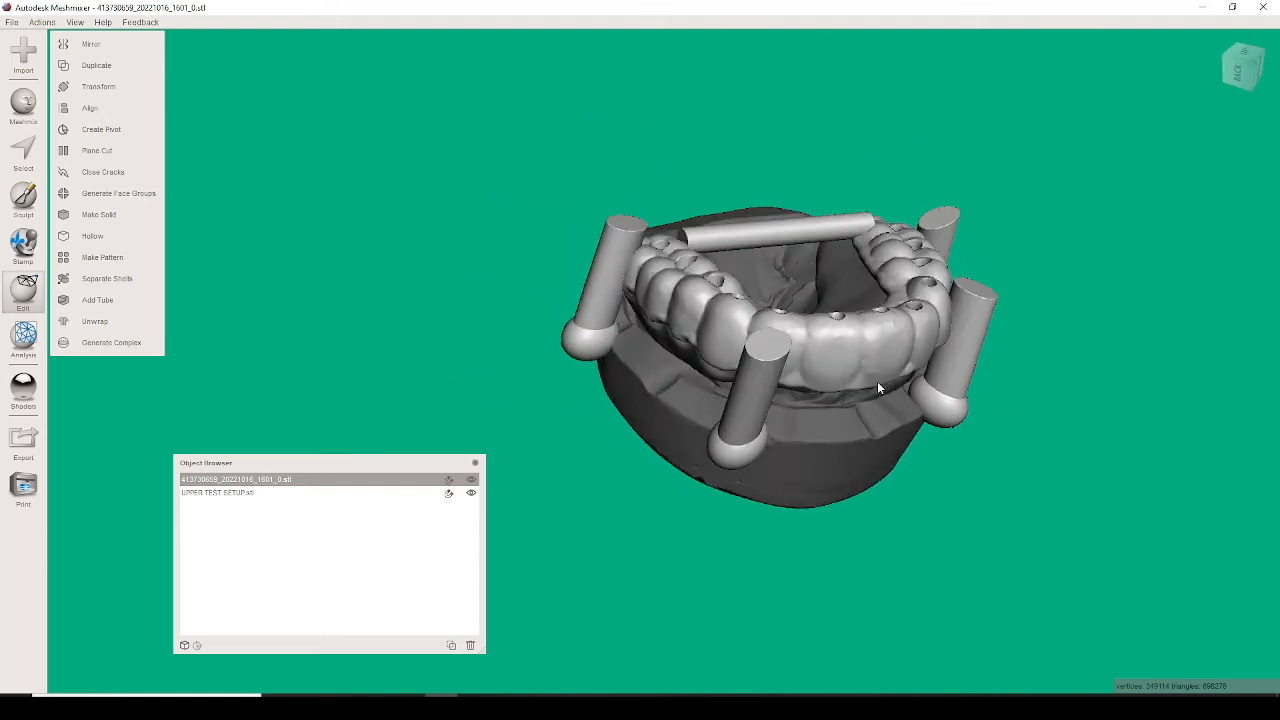
right_click_drag(617, 268, 617, 340)
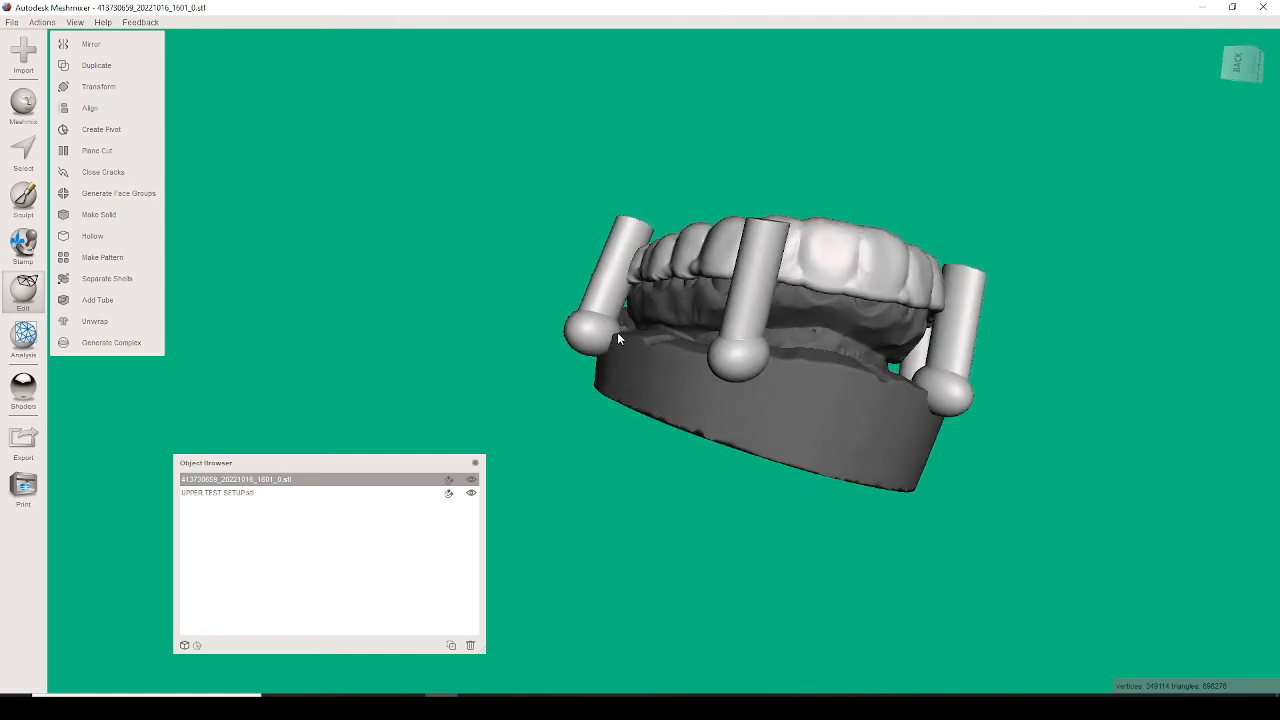
right_click_drag(598, 383, 668, 341)
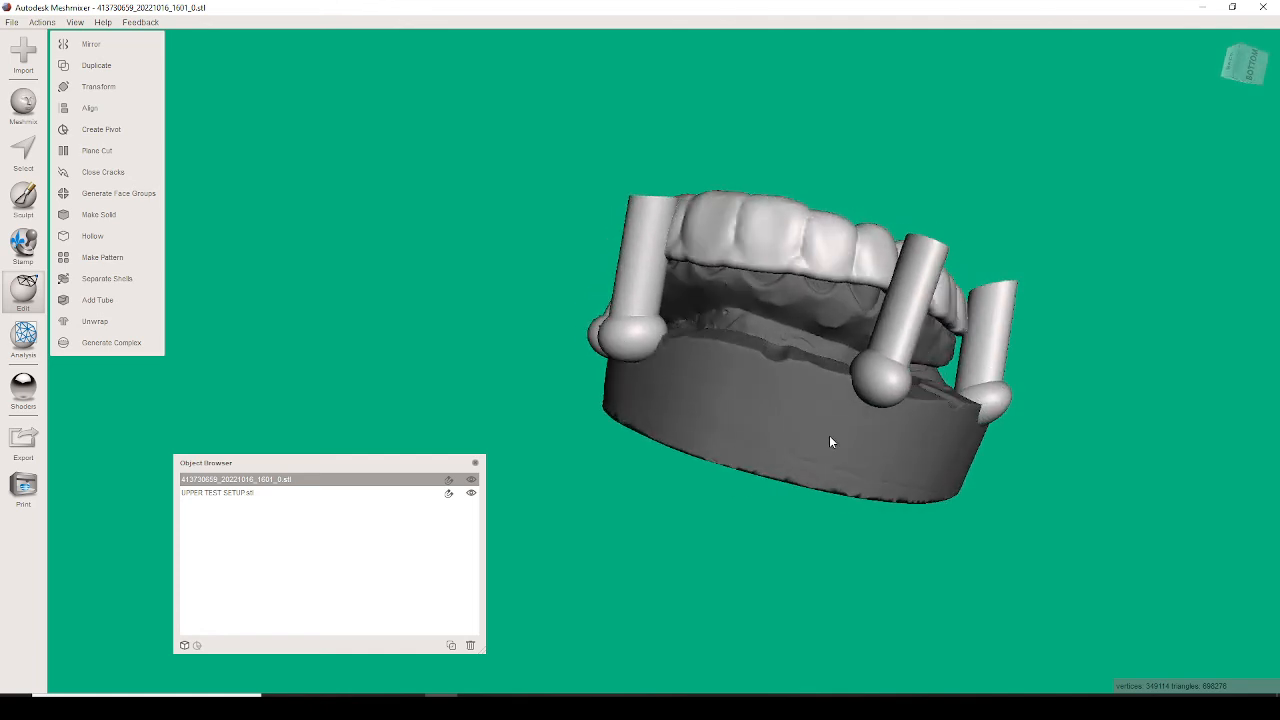
right_click_drag(829, 442, 922, 393)
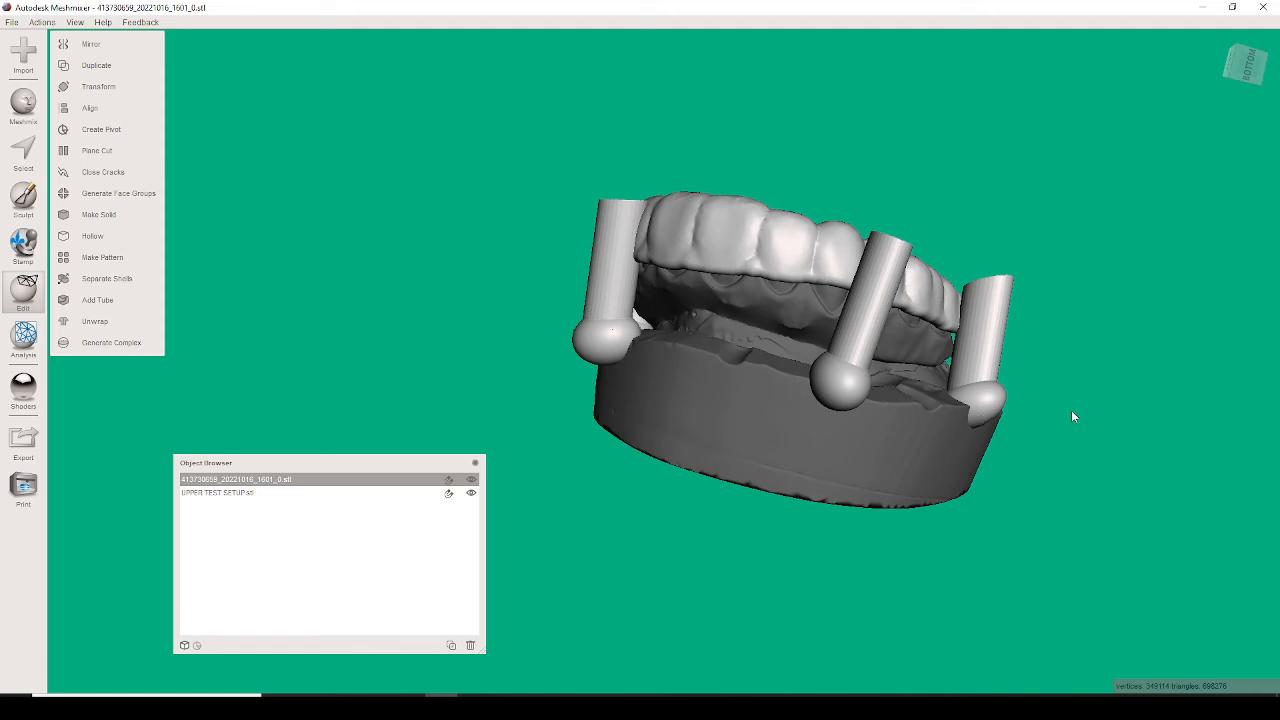
right_click_drag(1041, 407, 1054, 397)
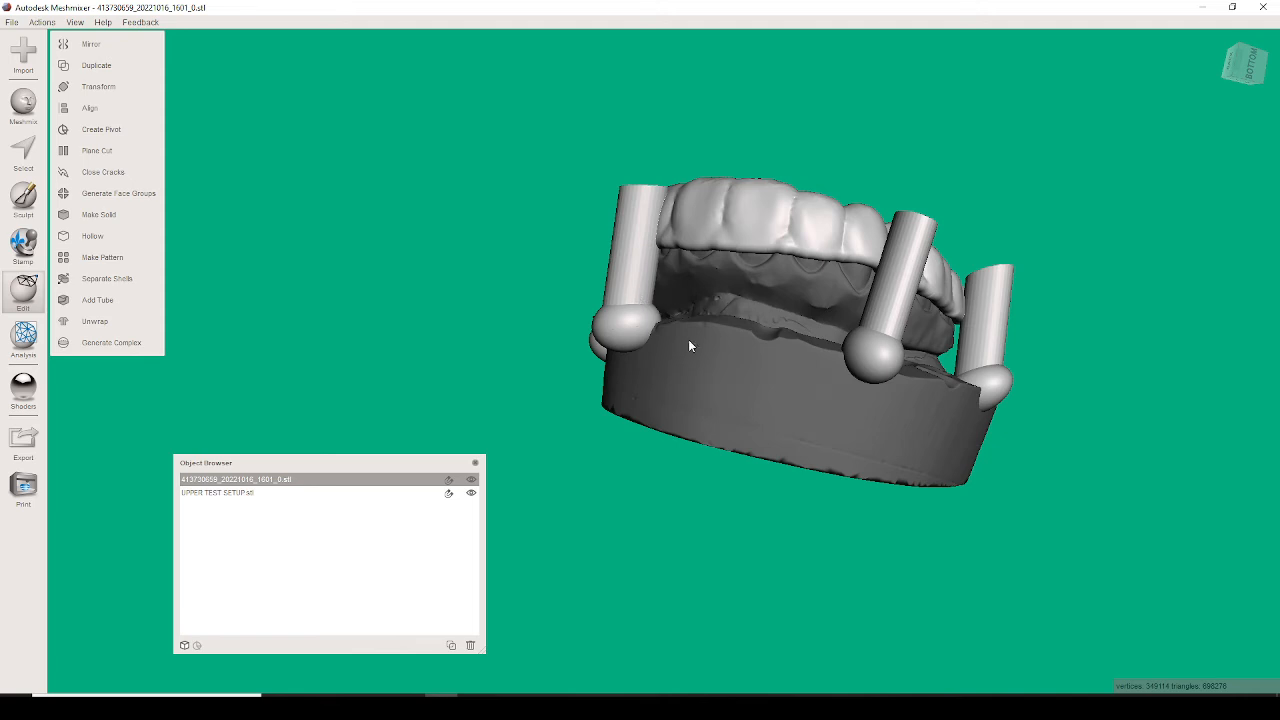
left_click(726, 366)
right_click_drag(726, 366, 746, 365)
left_click(782, 229)
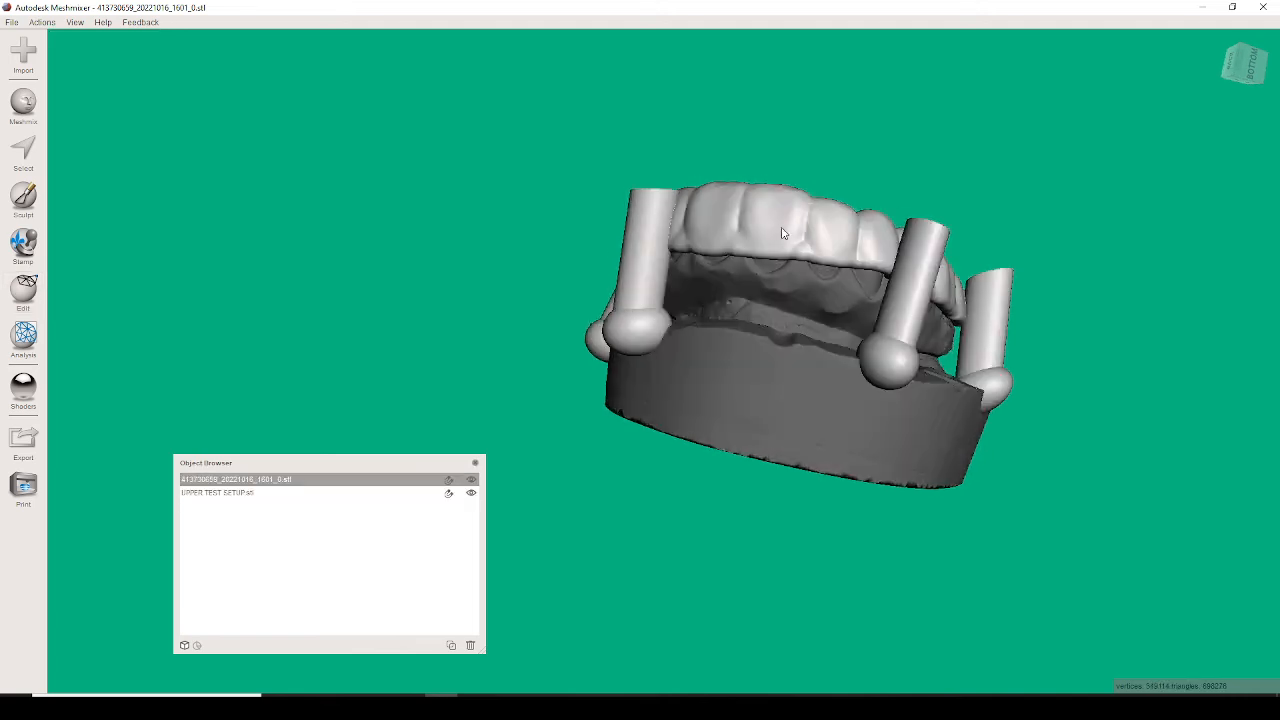
left_click(757, 364, "shift")
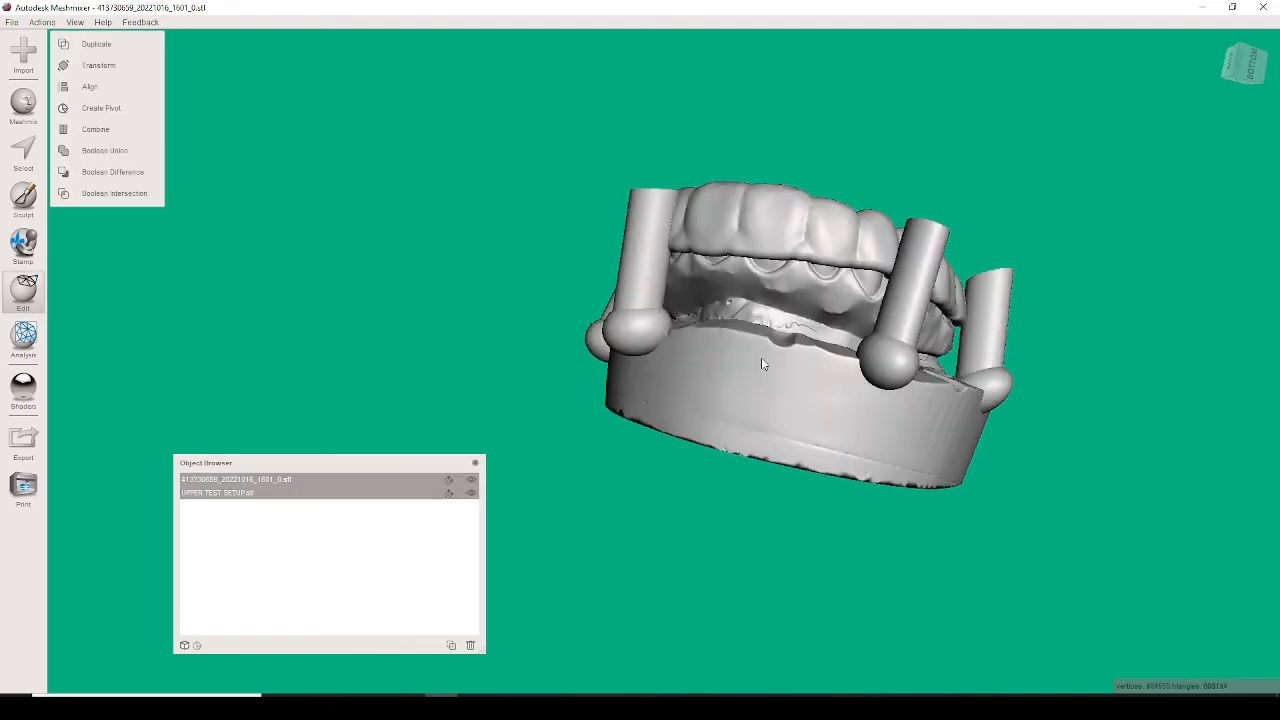
left_click(145, 183)
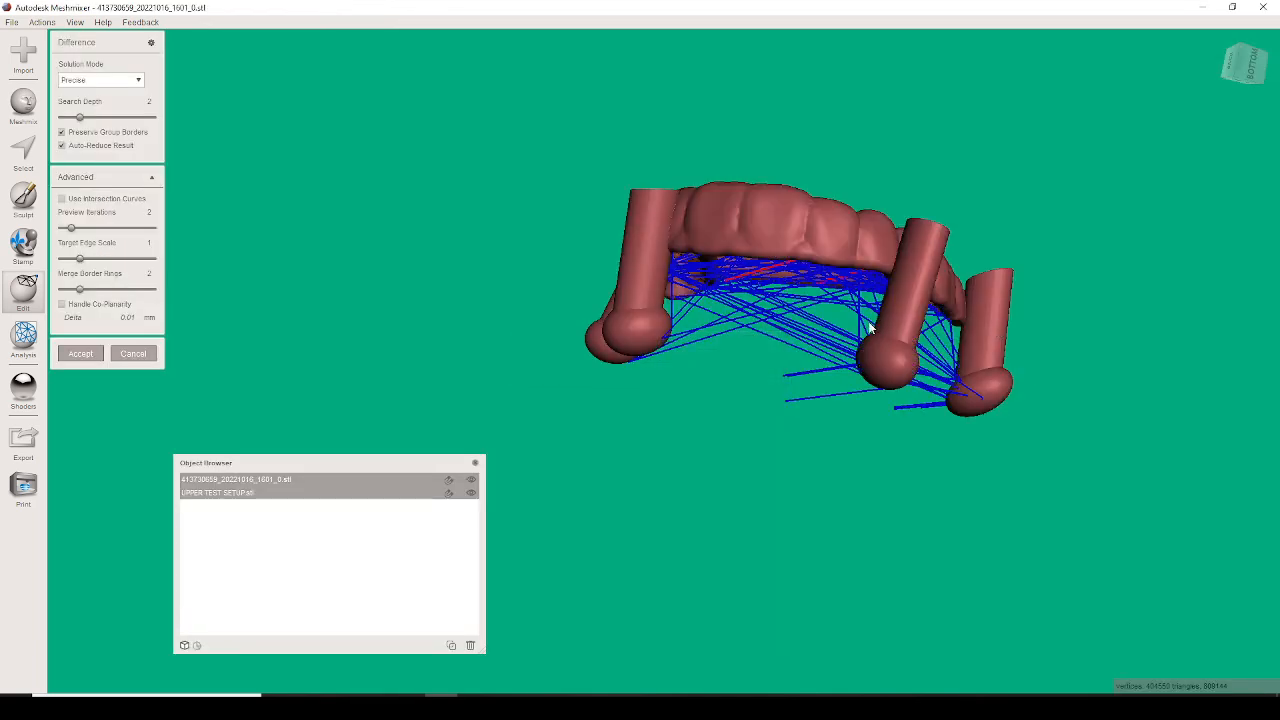
right_click_drag(870, 328, 826, 358)
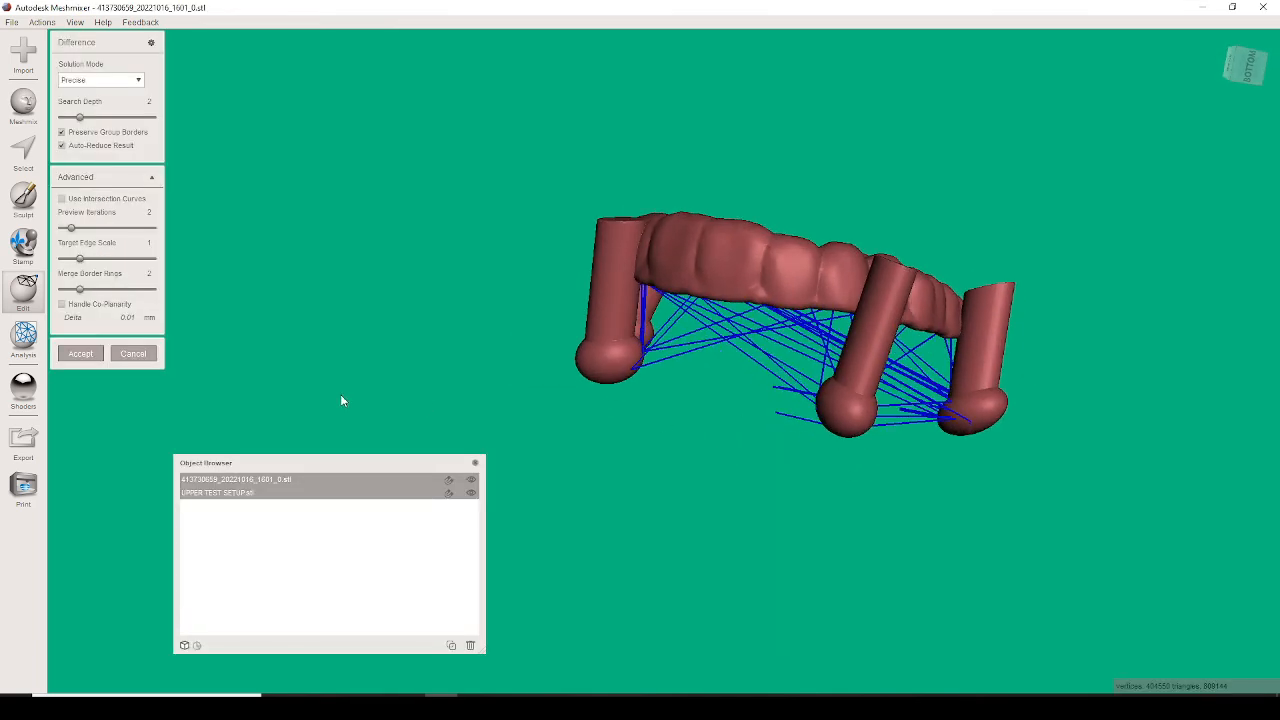
left_click(135, 354)
- Hide the tray mesh and lasso-select the teeth and gum of UPPER TEST SETUP above the model base
right_click_drag(590, 385, 668, 226)
left_click(720, 369)
left_click(470, 478)
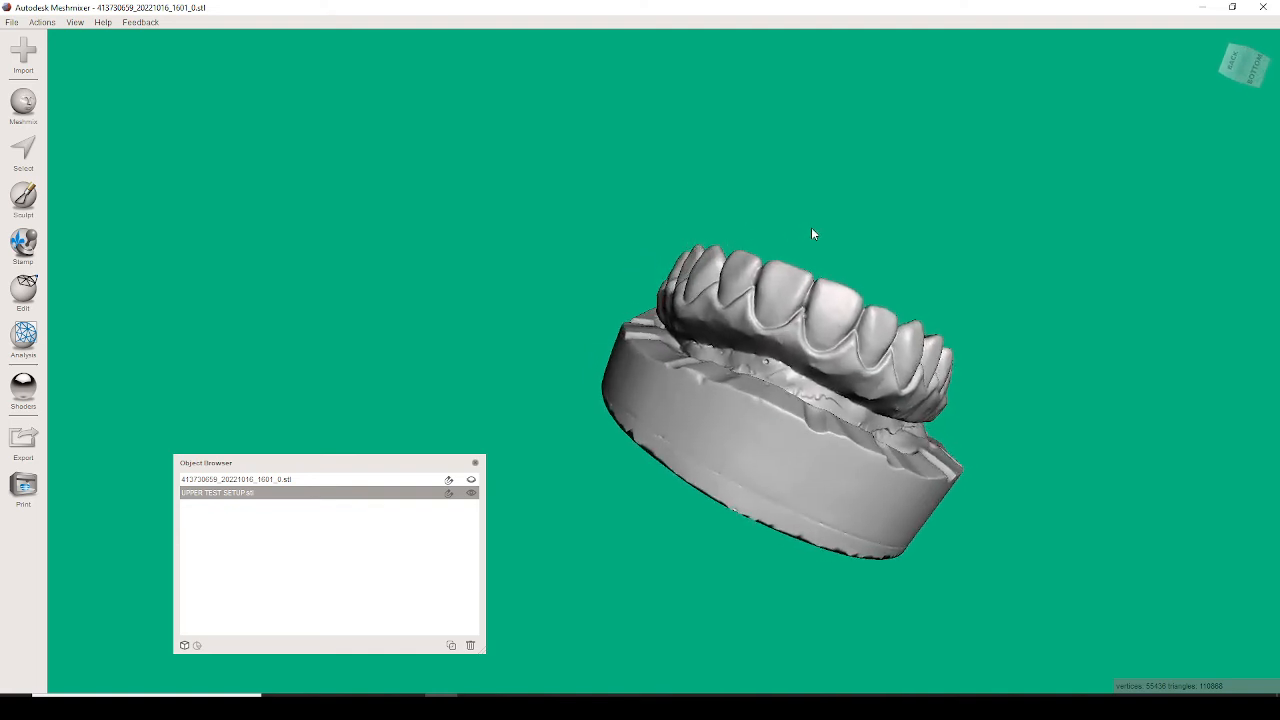
key("s")
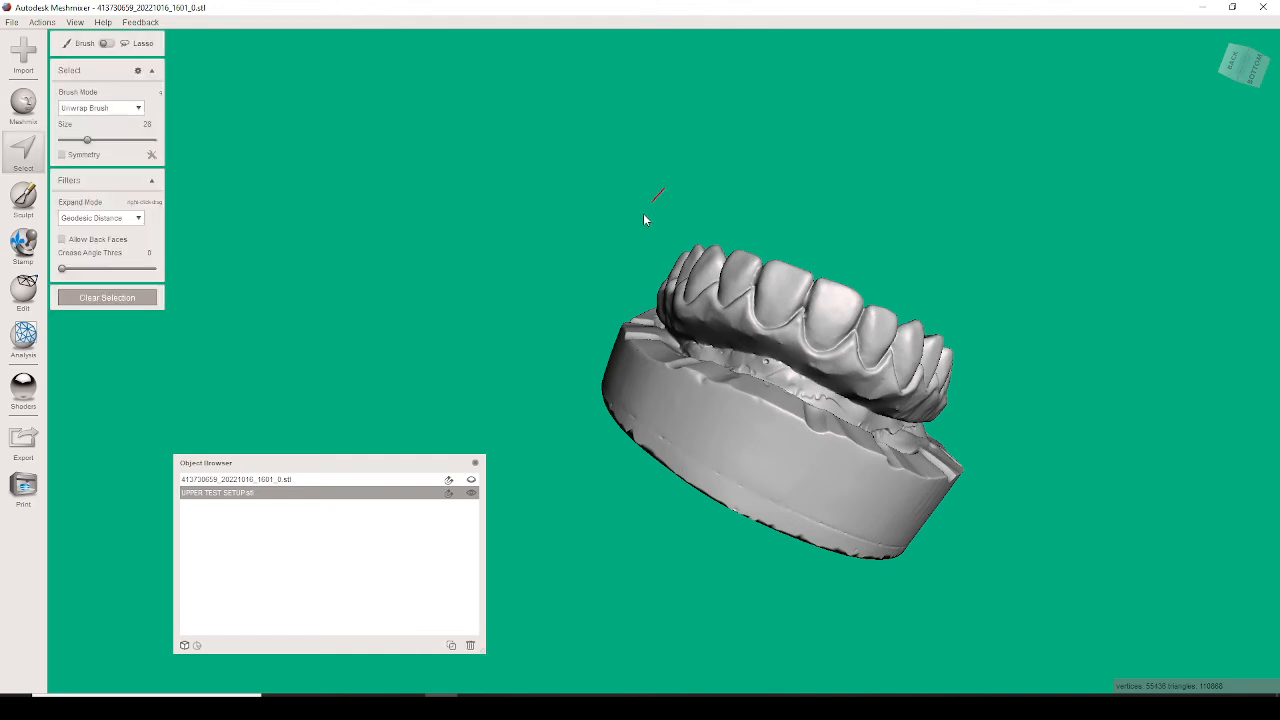
left_click_drag(663, 190, 648, 297)
left_click_drag(820, 390, 828, 402)
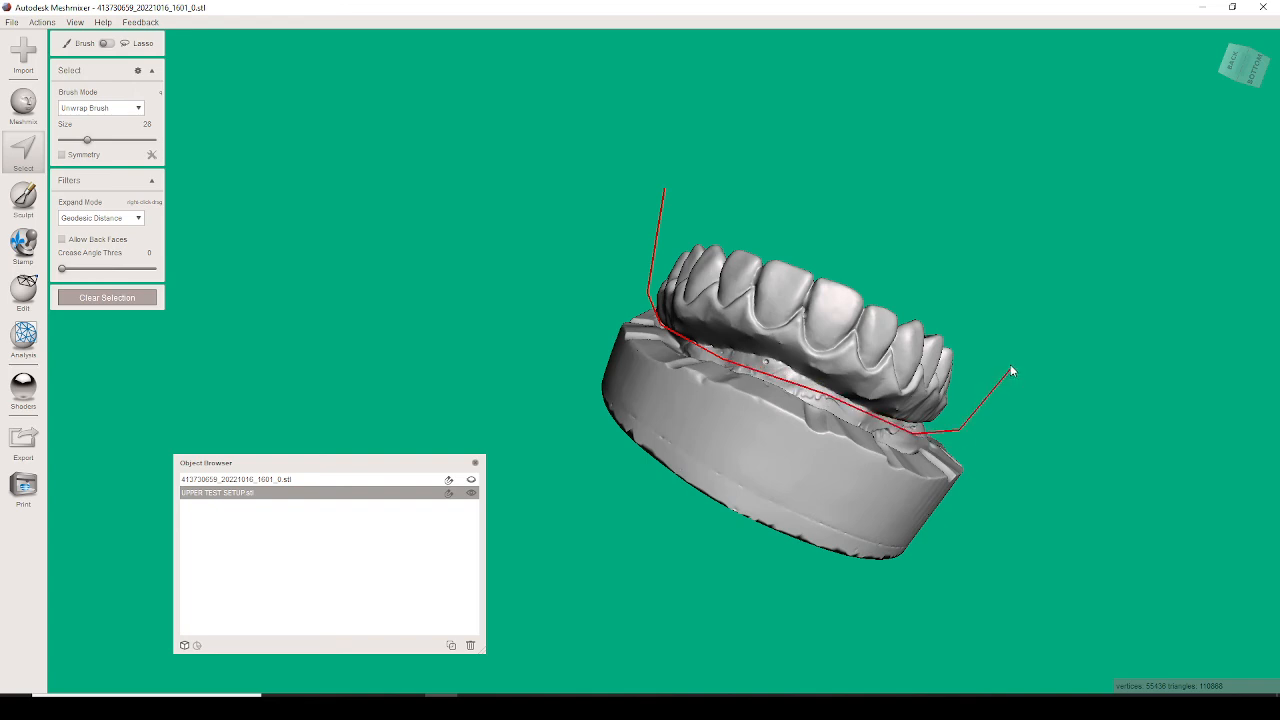
left_click_drag(668, 196, 672, 192)
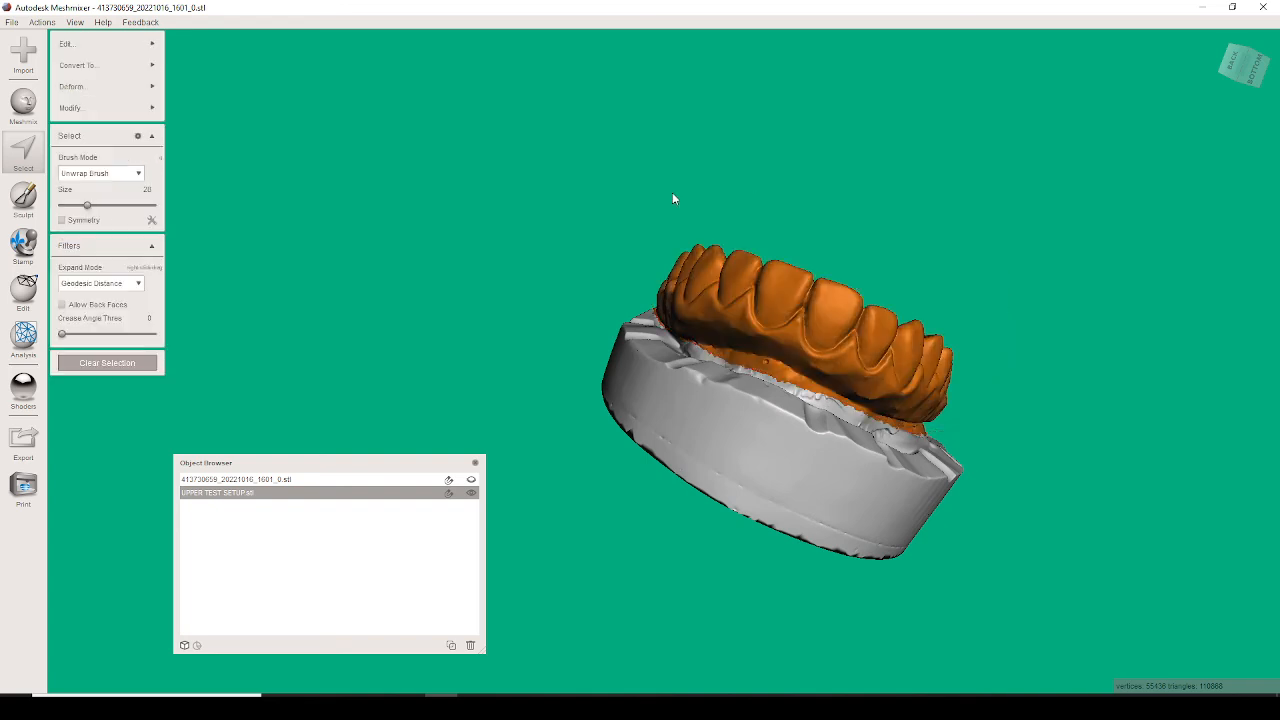
- Enlarge the selection brush to size 48 and deselect the faces on the model base behind the teeth and around its rear rim
mouse_move(672, 192)
right_mouse_down()
mouse_move(902, 383)
mouse_move(908, 514)
mouse_move(880, 490)
mouse_move(887, 513)
mouse_move(851, 571)
mouse_move(812, 519)
right_mouse_up()
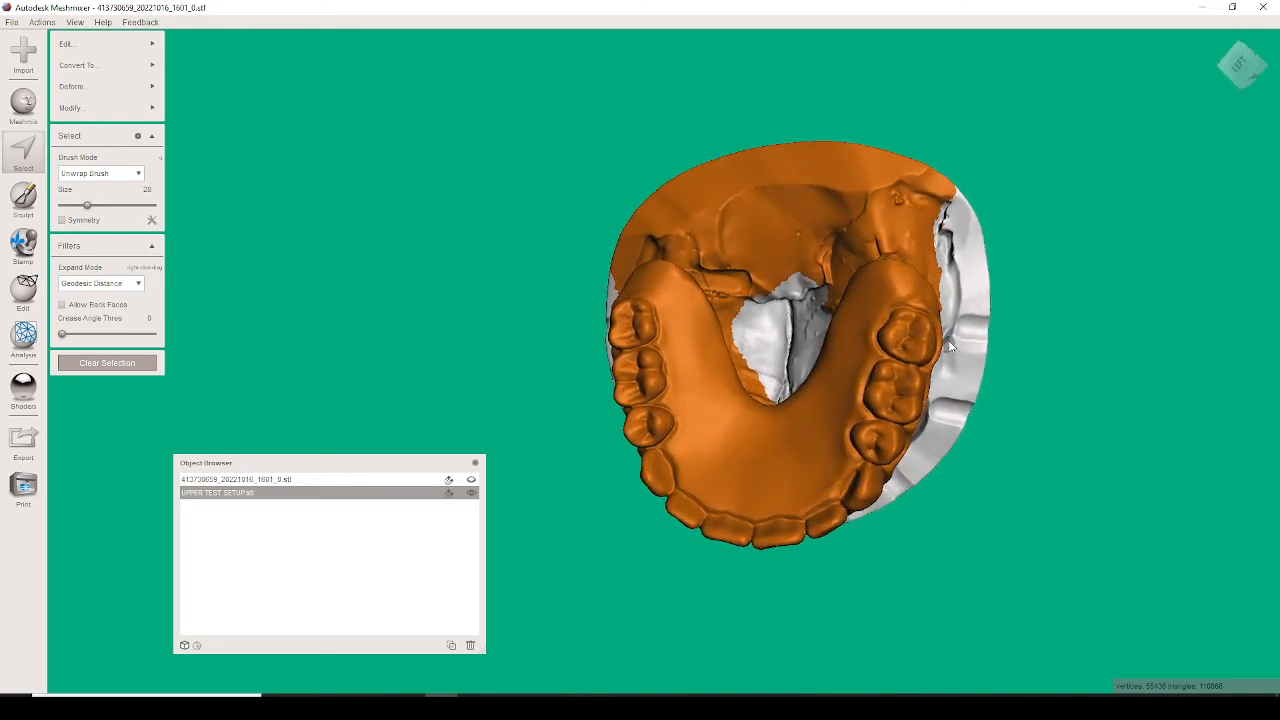
left_click(105, 205)
mouse_move(948, 230)
left_mouse_down("ctrl")
mouse_move(931, 199)
mouse_move(885, 192)
mouse_move(900, 210)
mouse_move(835, 215)
mouse_move(770, 268)
mouse_move(785, 235)
mouse_move(712, 240)
mouse_move(703, 225)
mouse_move(760, 220)
left_mouse_up("ctrl")
right_click_drag(812, 226, 871, 234)
mouse_move(672, 237)
left_mouse_down("ctrl")
mouse_move(647, 286)
mouse_move(688, 212)
mouse_move(668, 226)
mouse_move(744, 205)
left_mouse_up("ctrl")
right_click_drag(740, 228, 722, 321)
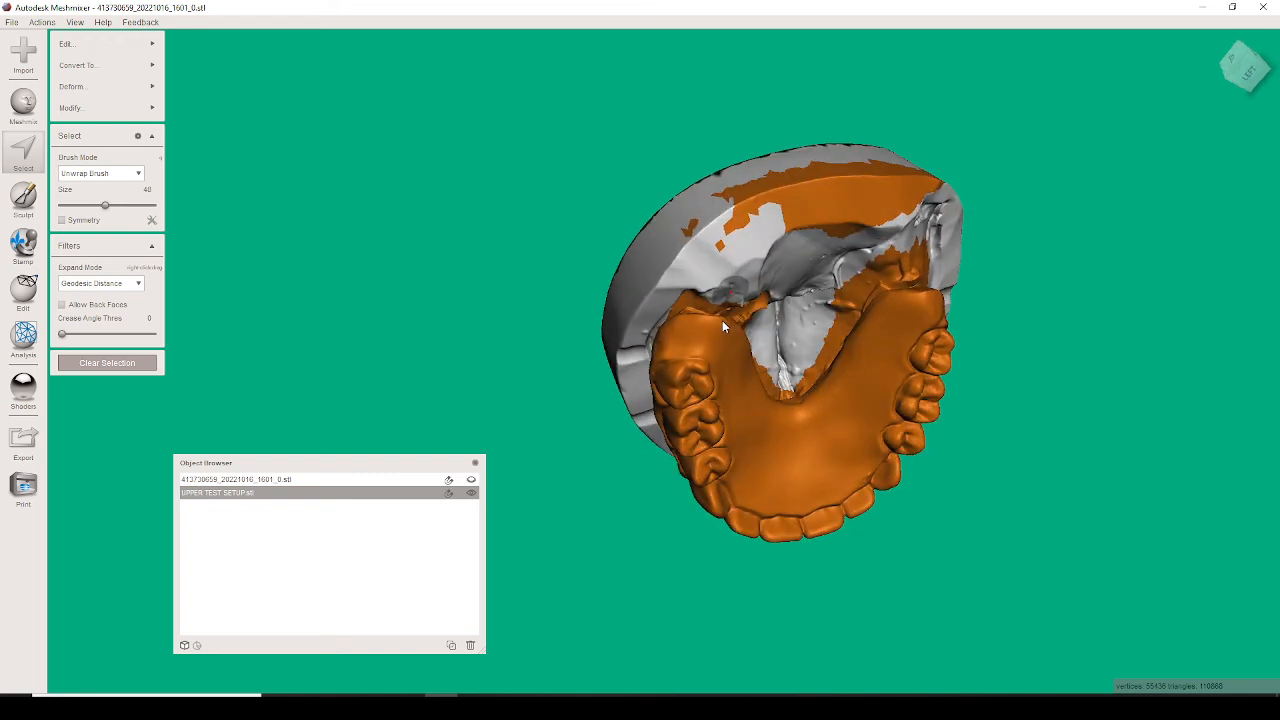
left_click_drag(690, 236, 727, 198, "ctrl")
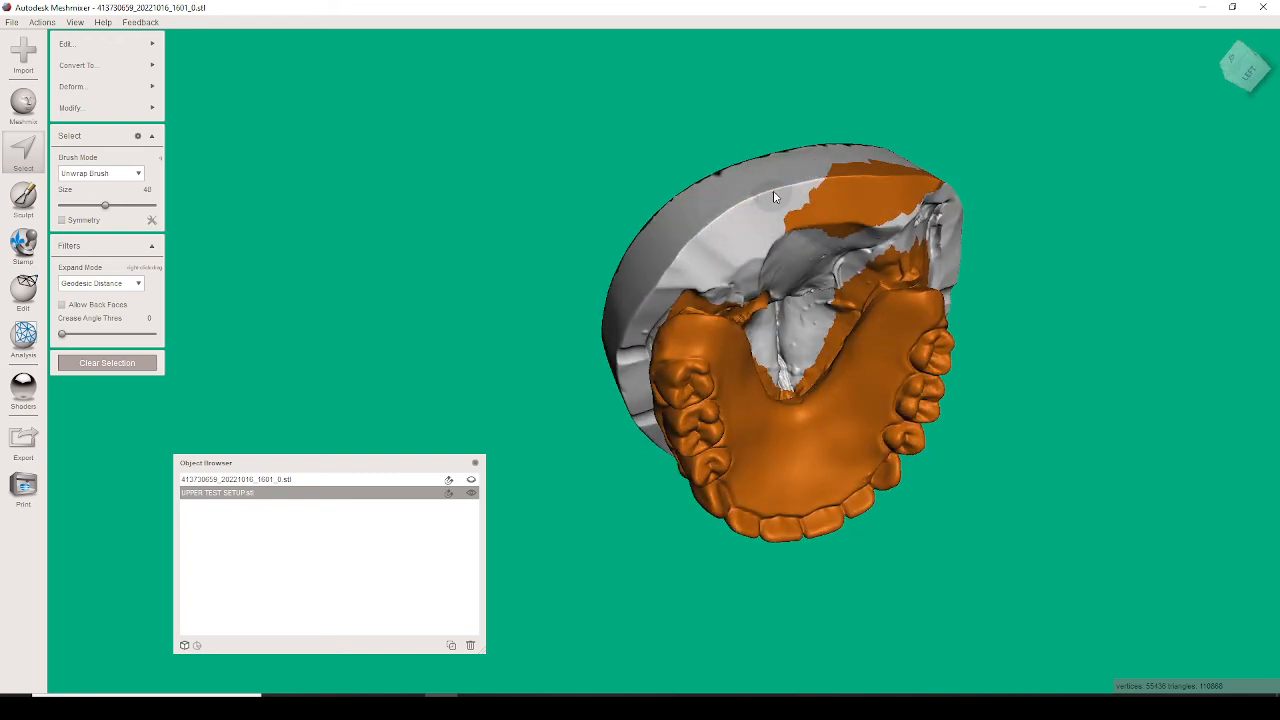
right_click_drag(838, 231, 712, 222)
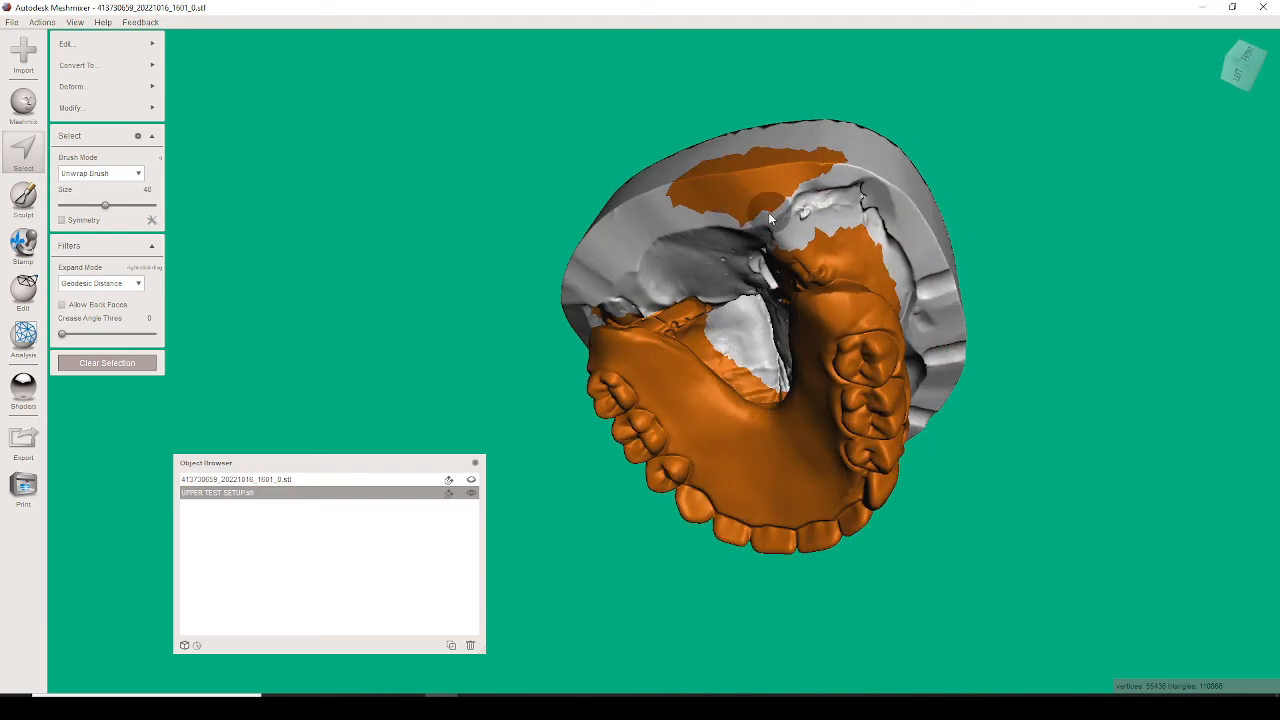
mouse_move(786, 212)
left_mouse_down("ctrl")
mouse_move(826, 178)
mouse_move(738, 174)
mouse_move(790, 167)
left_mouse_up("ctrl")
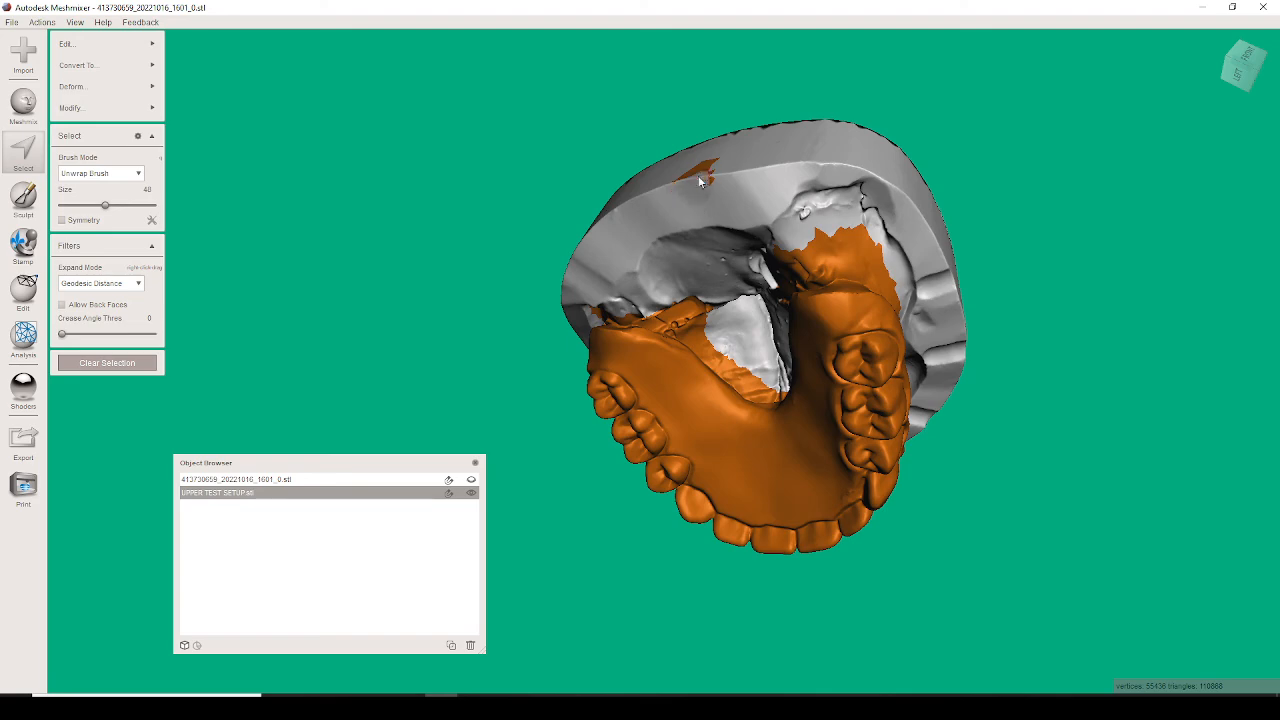
right_click_drag(698, 176, 800, 210)
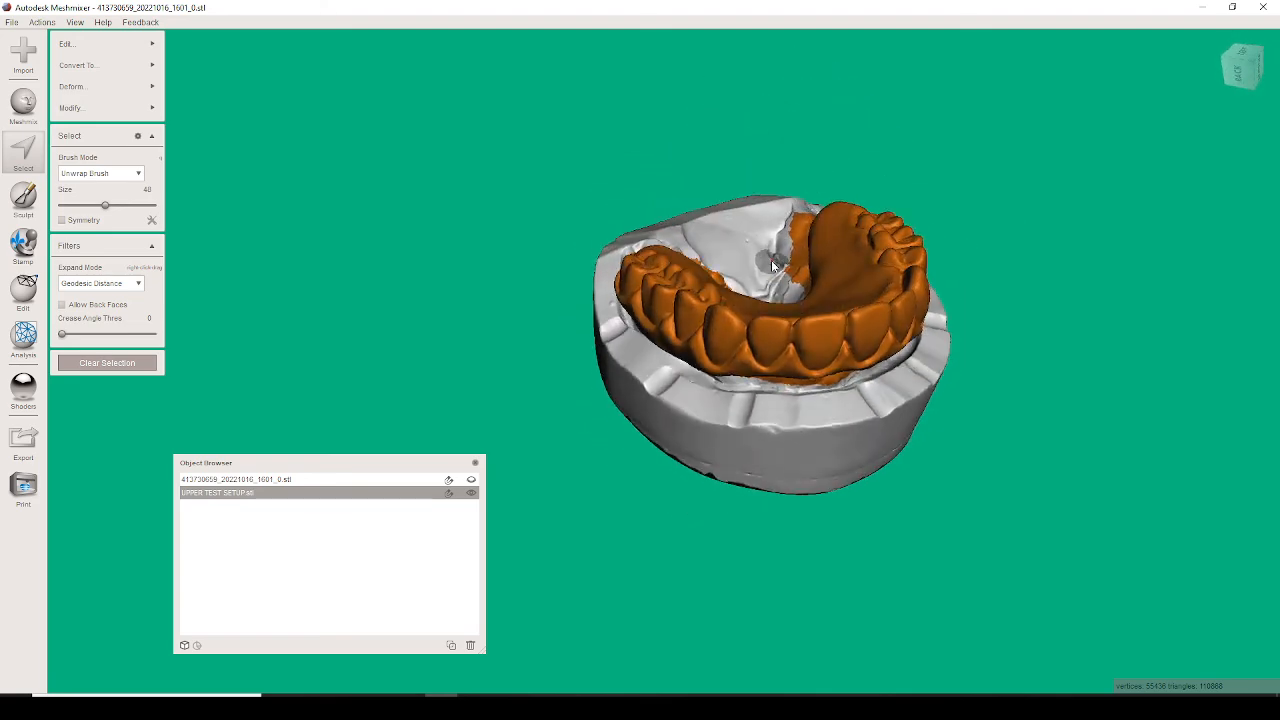
- Smooth the selection boundary with smoothness 50 and delete the selected teeth and gum from UPPER TEST SETUP
key("b")
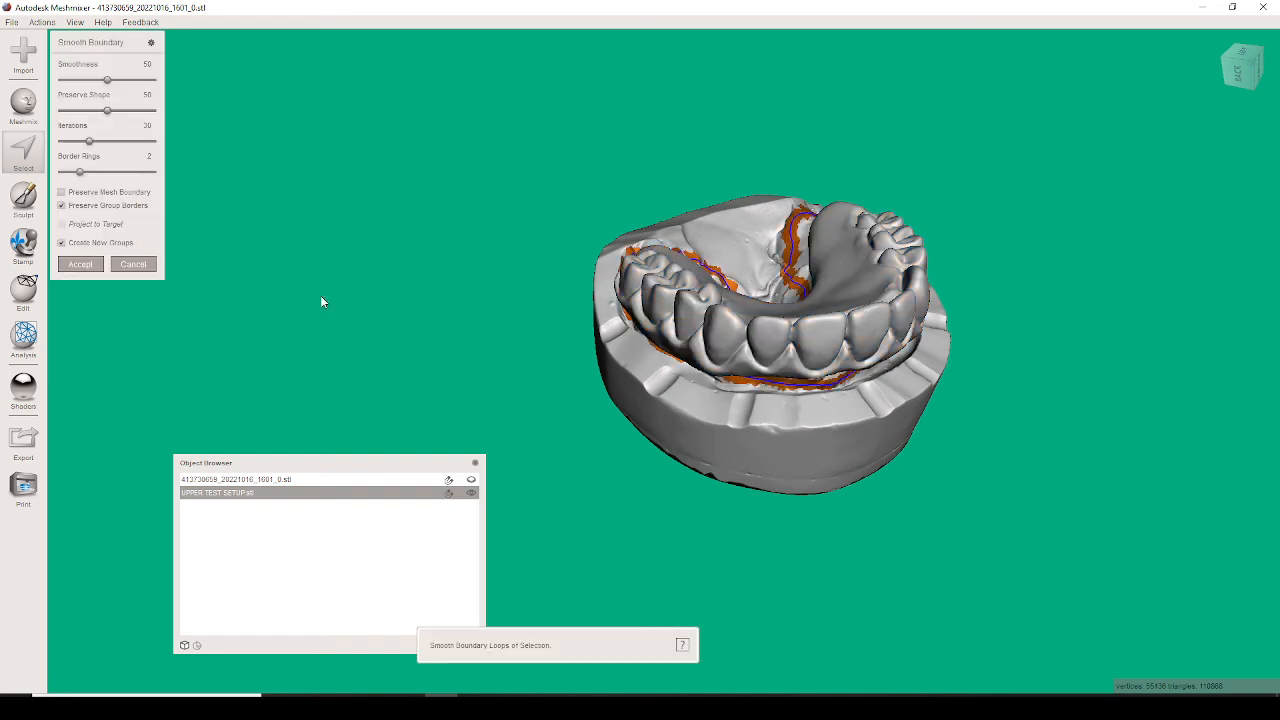
left_click(80, 264)
right_click_drag(710, 284, 704, 407)
key("Delete")
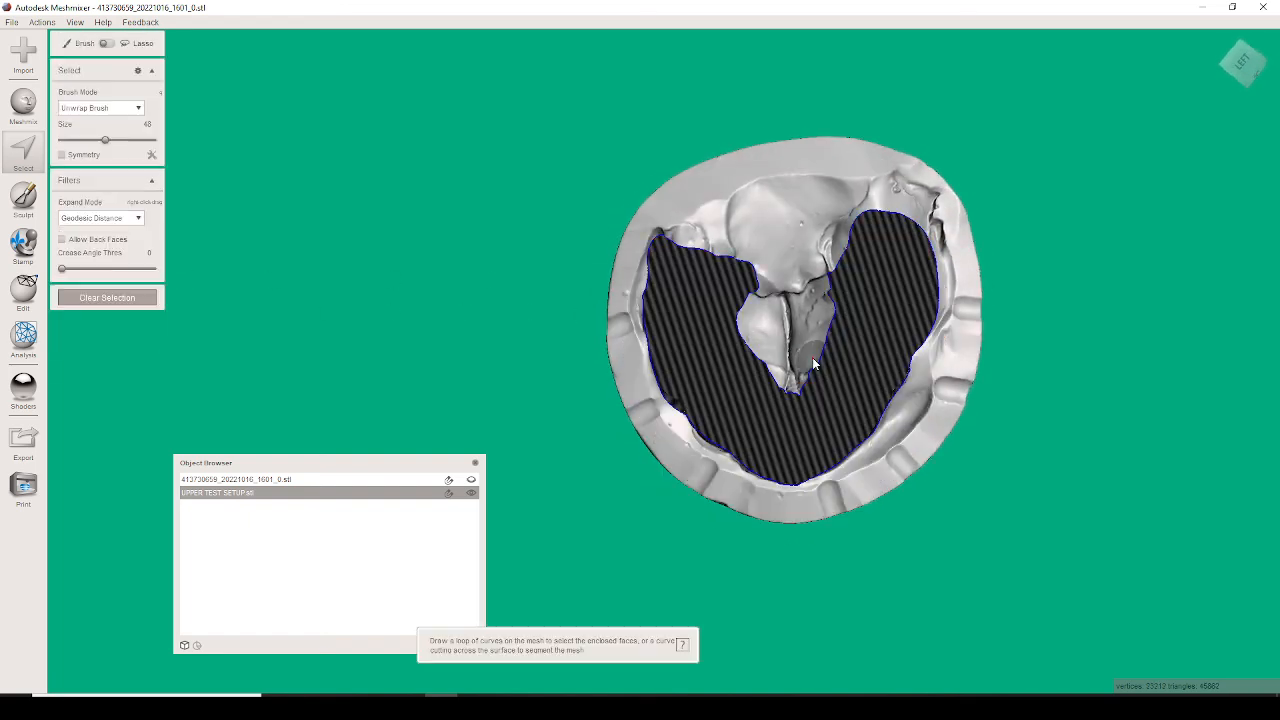
right_click_drag(869, 317, 765, 341)
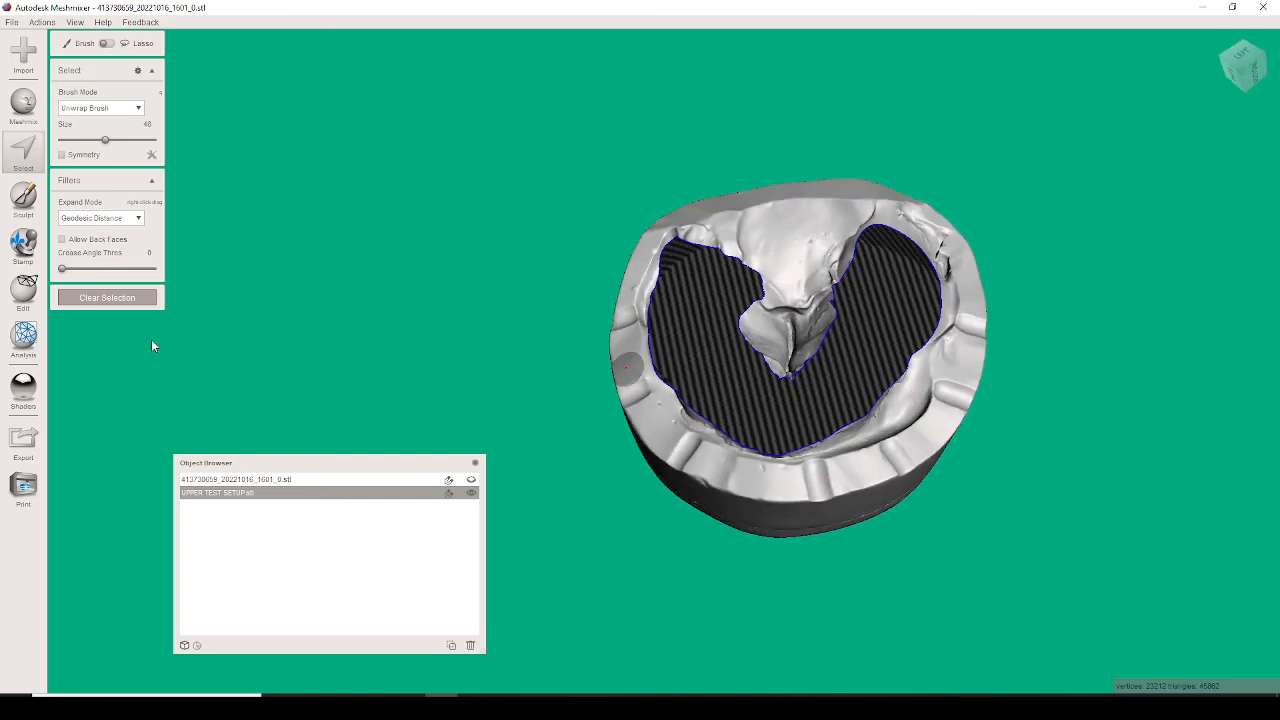
left_click(126, 297)
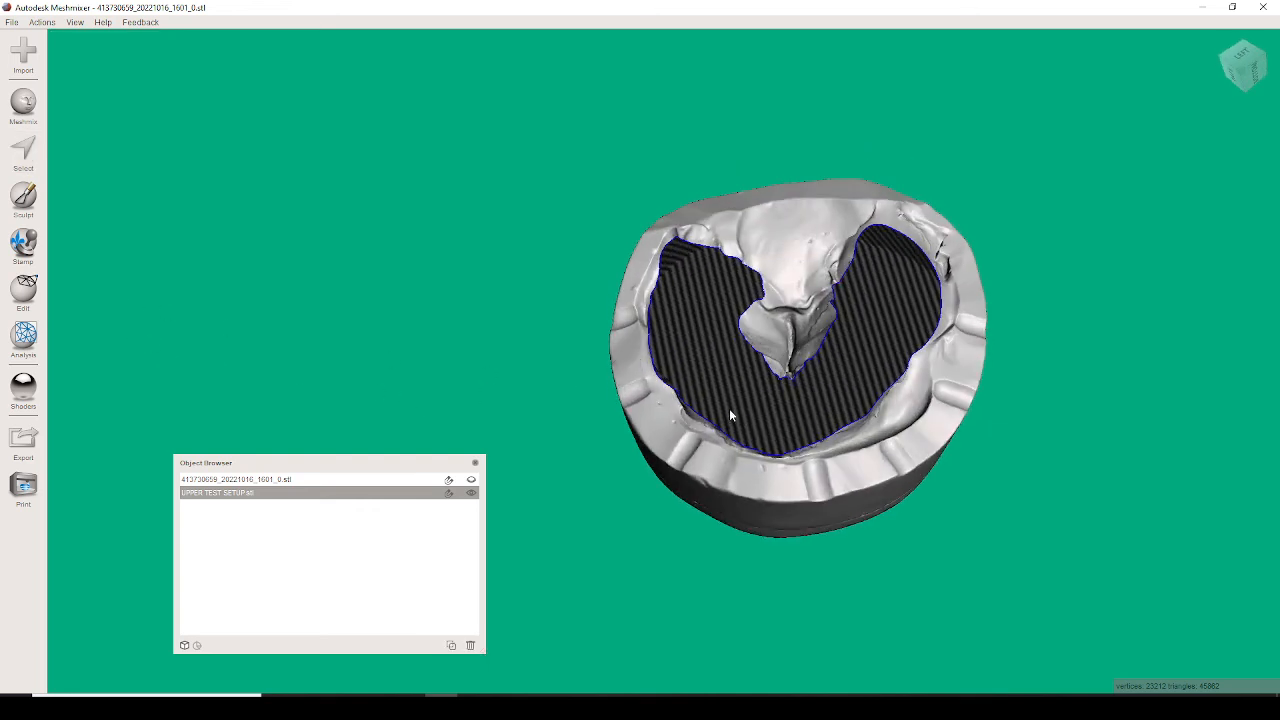
- Show the tray mesh again and subtract the remaining UPPER TEST SETUP base from it with a precise Boolean Difference
left_click(471, 480)
right_click_drag(666, 490, 974, 361)
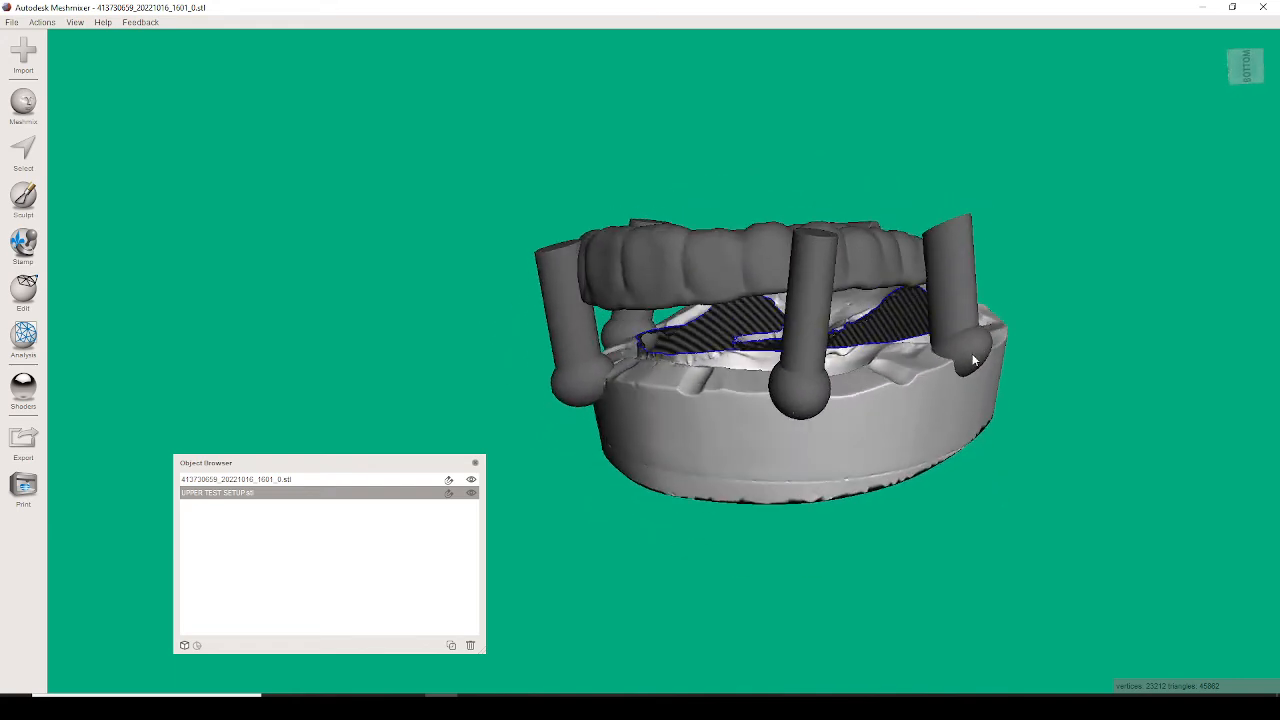
left_click(765, 258)
right_click_drag(809, 321, 899, 322)
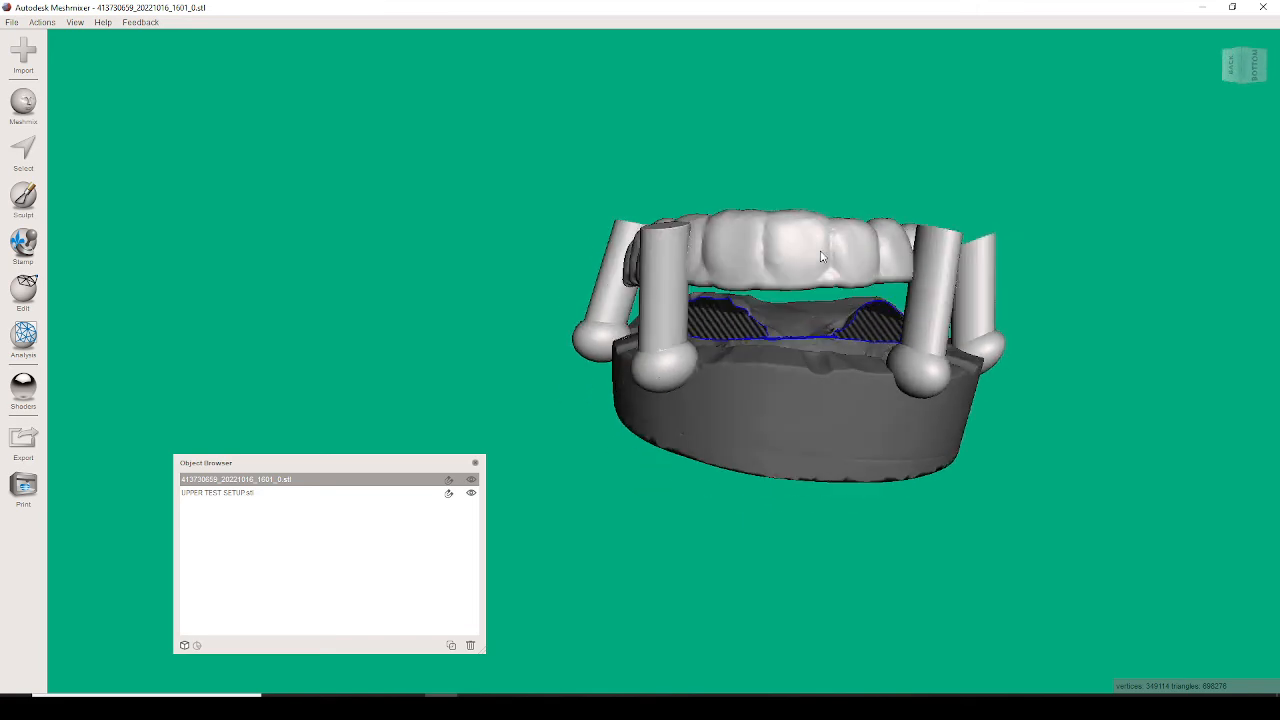
left_click(772, 418, "shift")
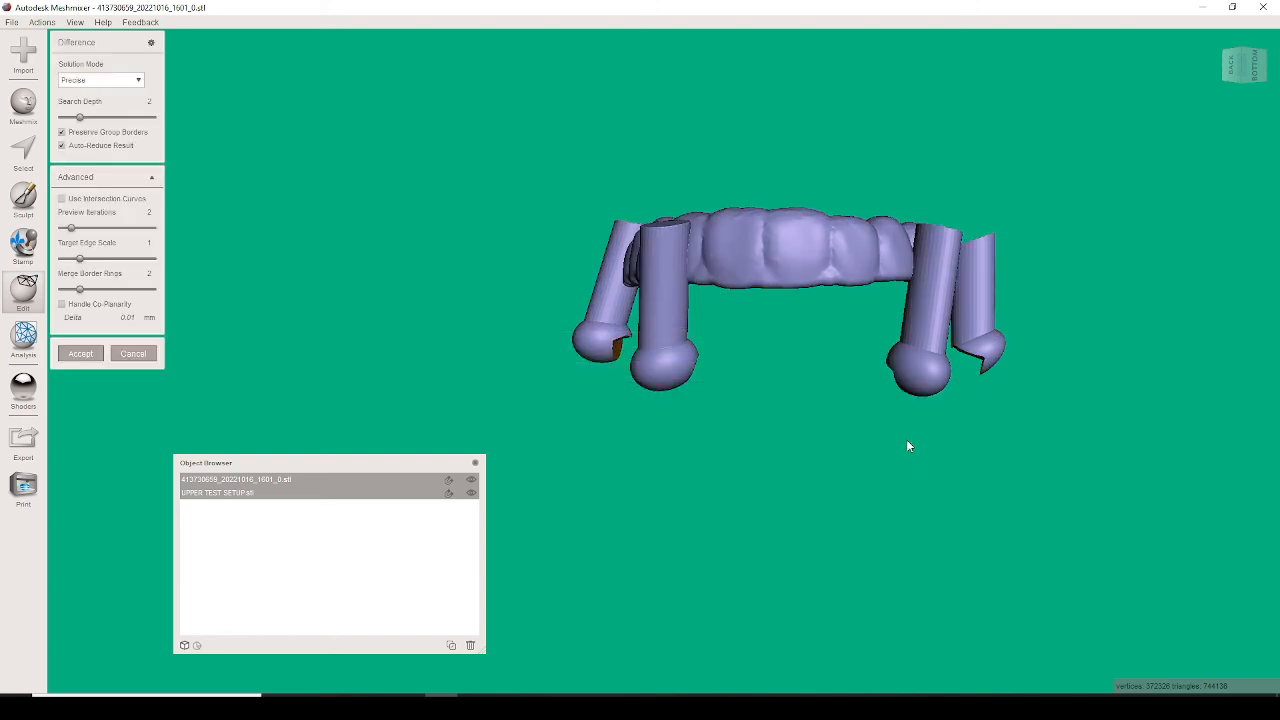
right_click_drag(906, 439, 900, 330)
left_click(81, 354)
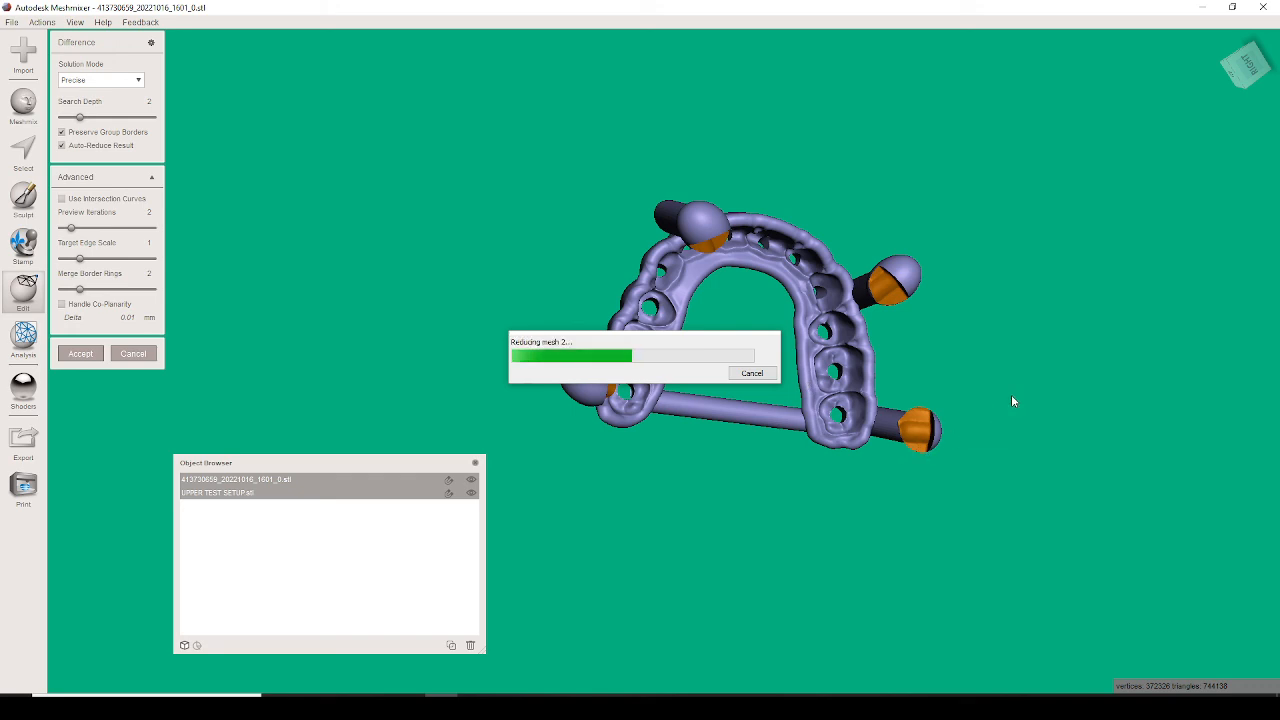
- Examine the tray from all sides, checking the tooth sockets, the crossbar and the cut ball ends of the rods
right_click_drag(949, 403, 878, 505)
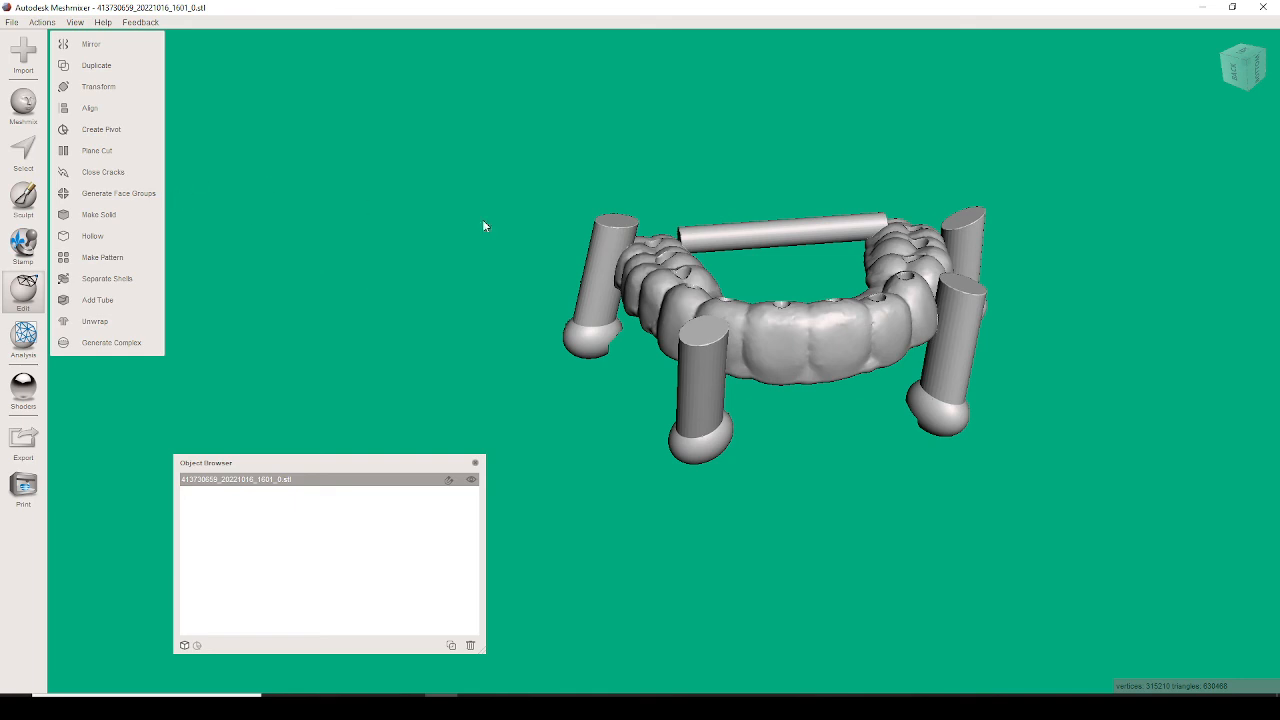
right_click_drag(482, 226, 664, 456)
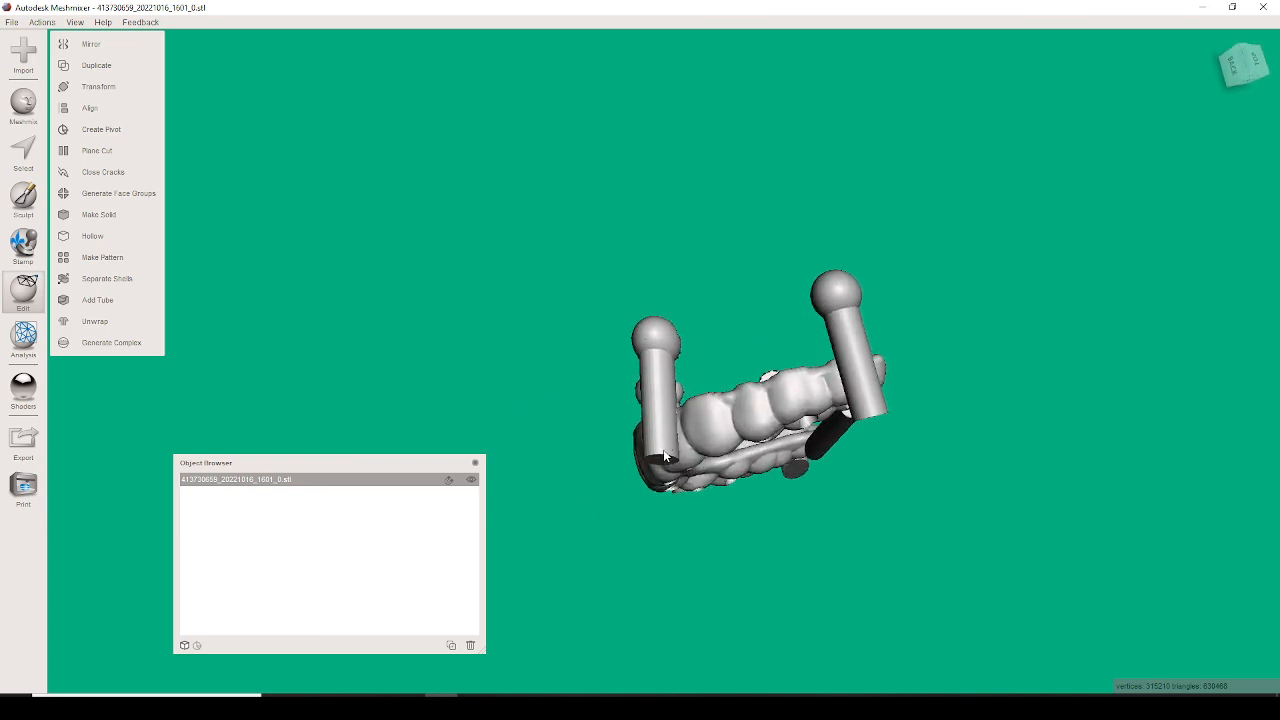
right_click_drag(781, 401, 750, 444)
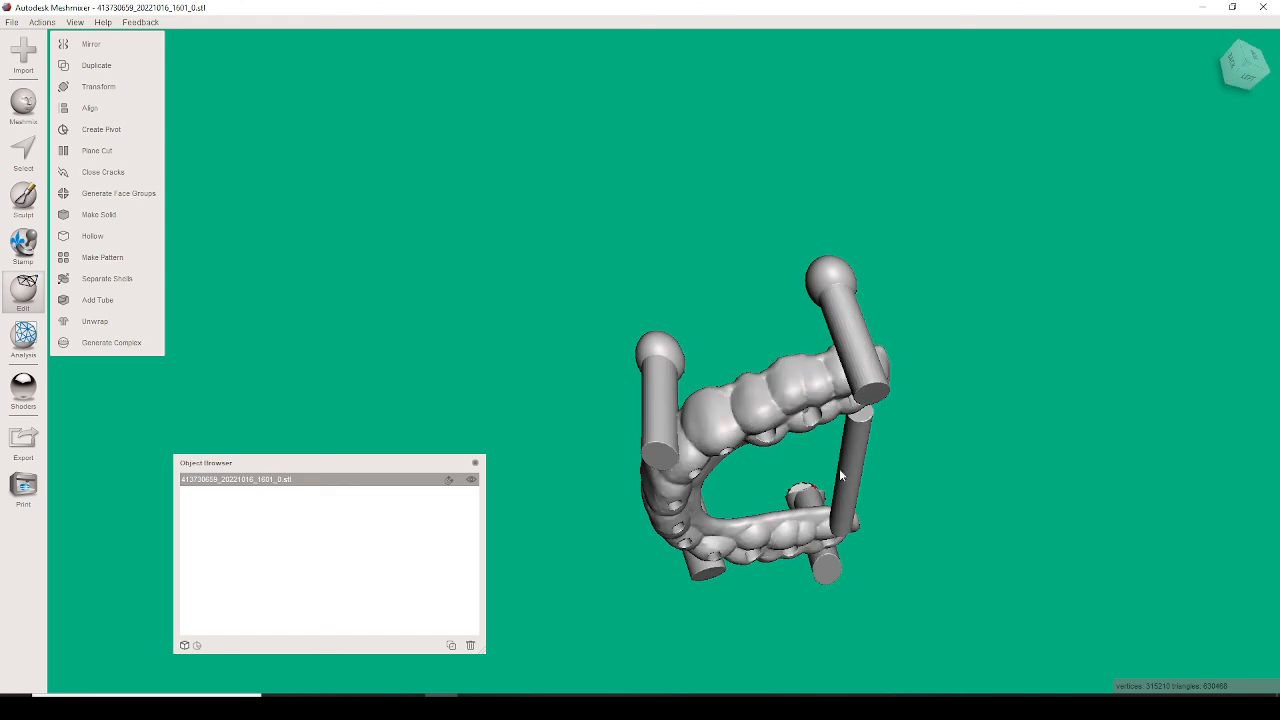
mouse_move(823, 407)
right_mouse_down()
mouse_move(817, 640)
mouse_move(841, 412)
right_mouse_up()
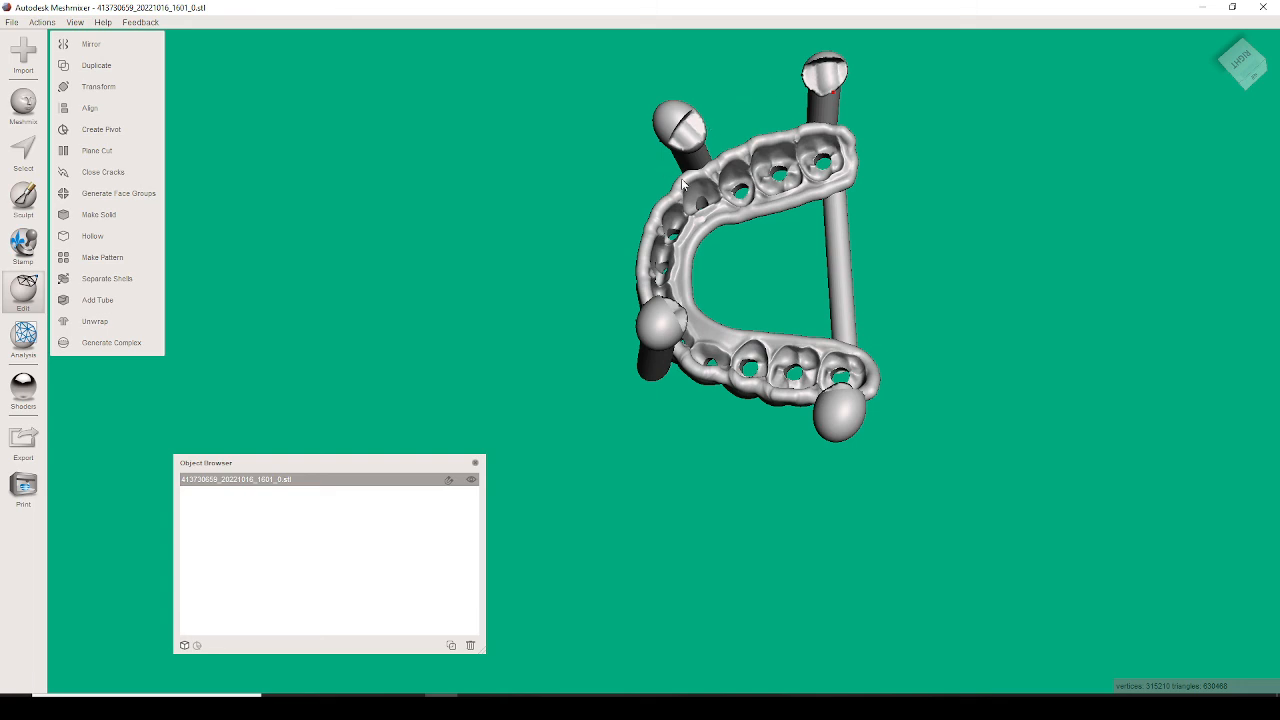
right_click_drag(790, 370, 712, 242)
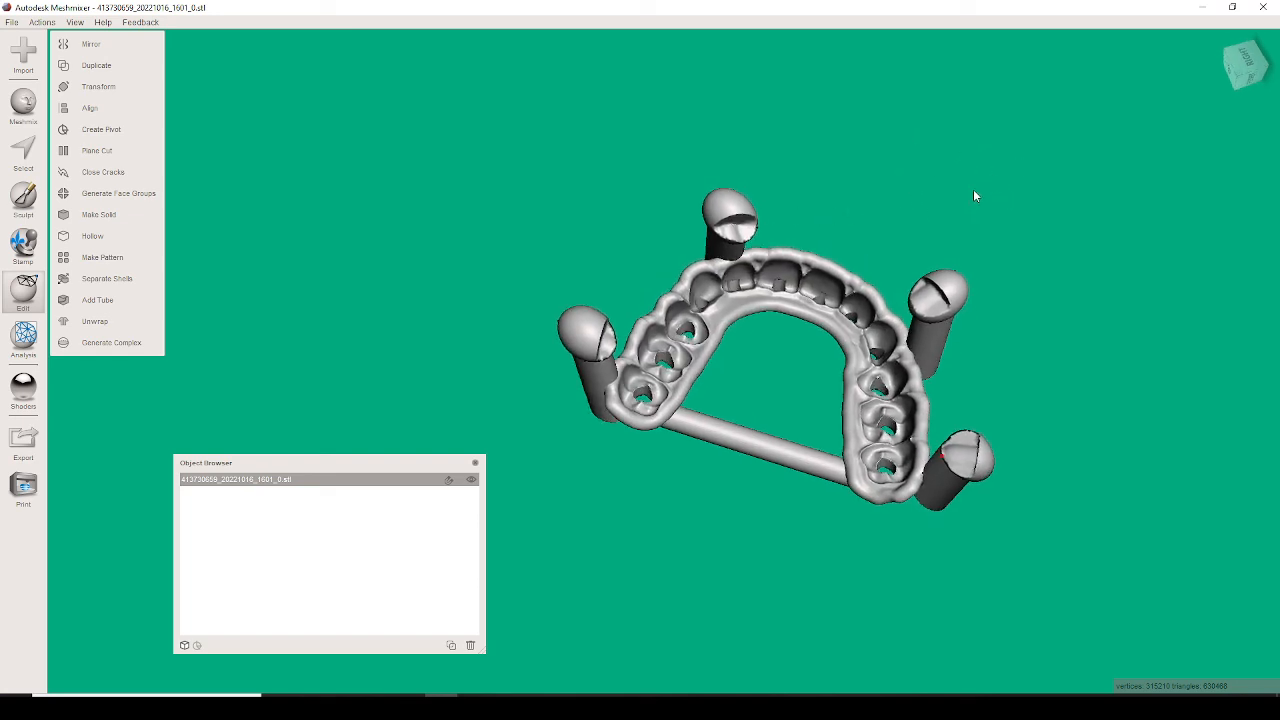
right_click_drag(955, 373, 966, 402)
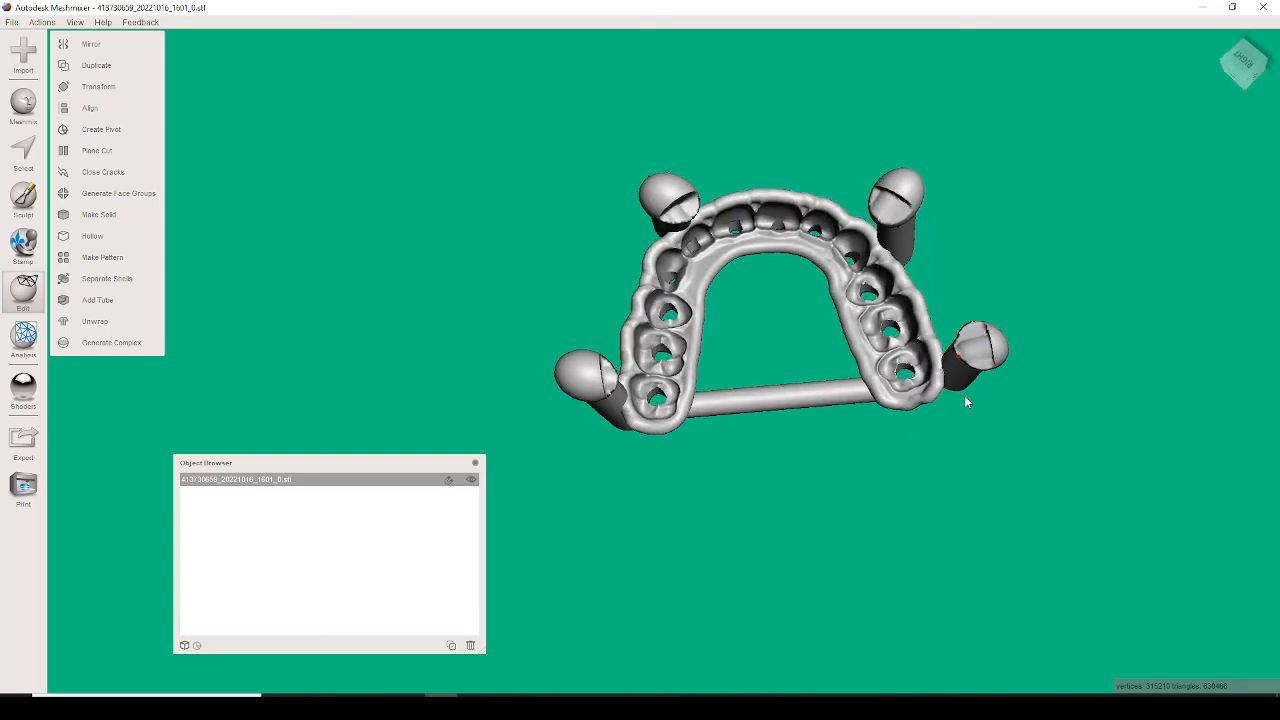